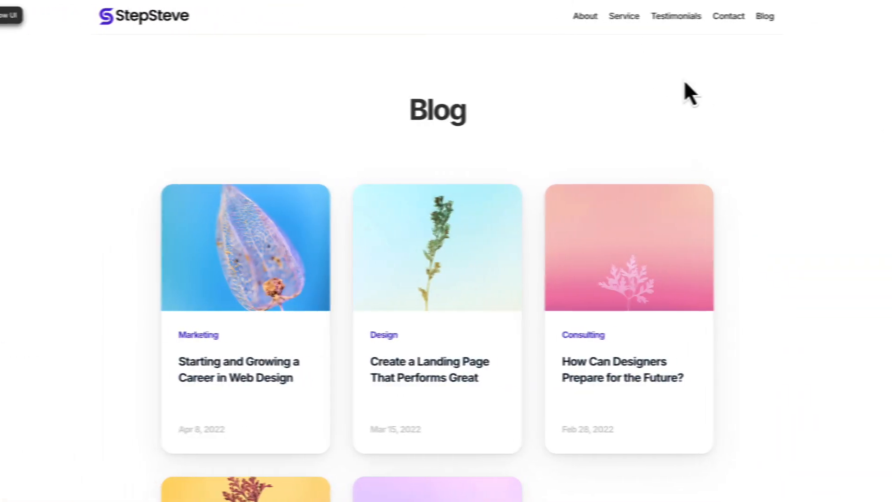
- Look over the finished blog page and open the "Starting and Growing a Career in Web Design" post to read through
scroll(685, 91, down, 5)
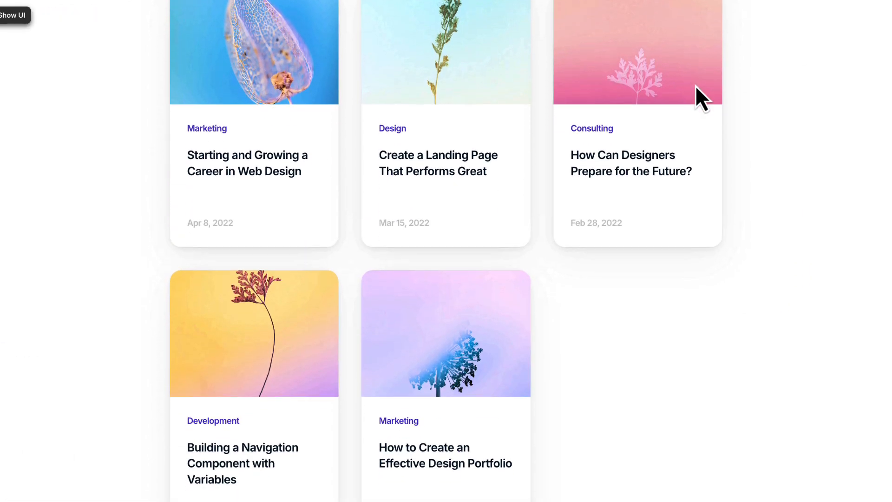
scroll(511, 140, up, 5)
click(307, 195)
scroll(255, 199, down, 10)
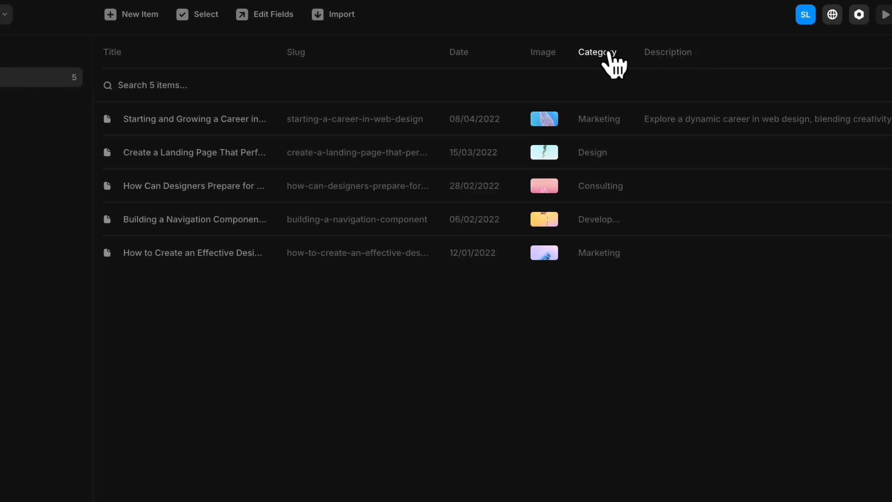
- Bind the fill of the blog card's image to the collection's Image field
click(268, 153)
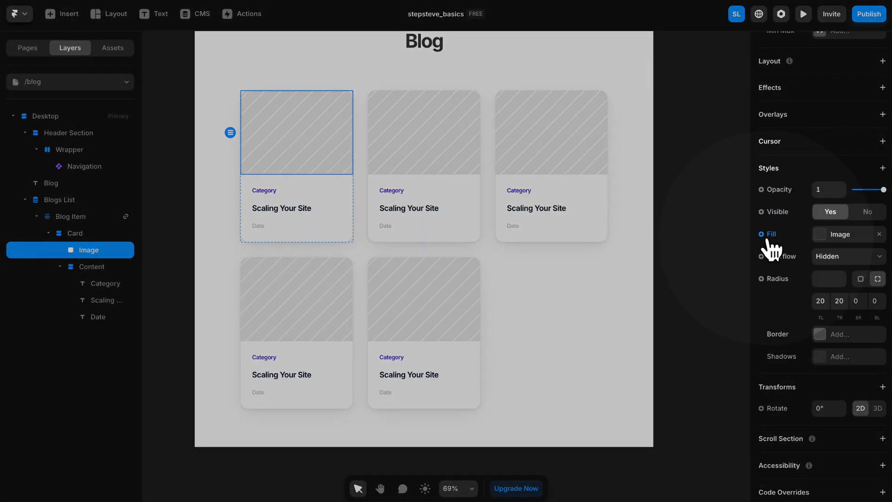
mouse_move(762, 278)
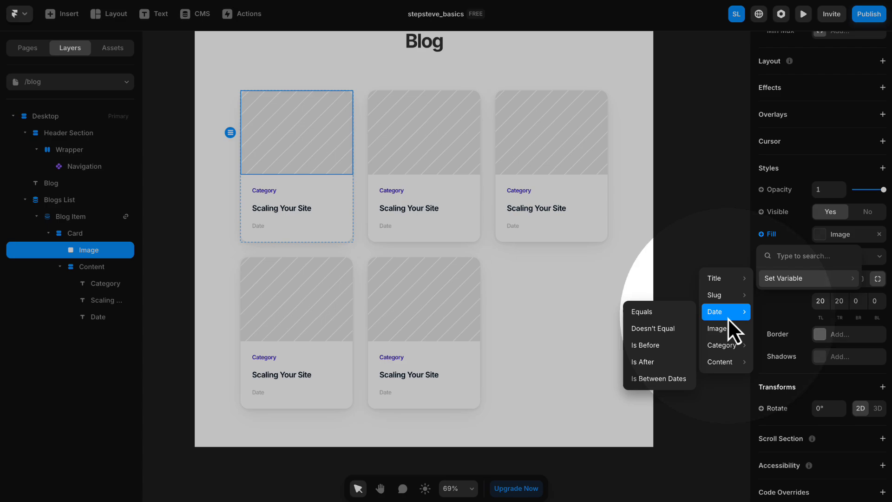
click(721, 329)
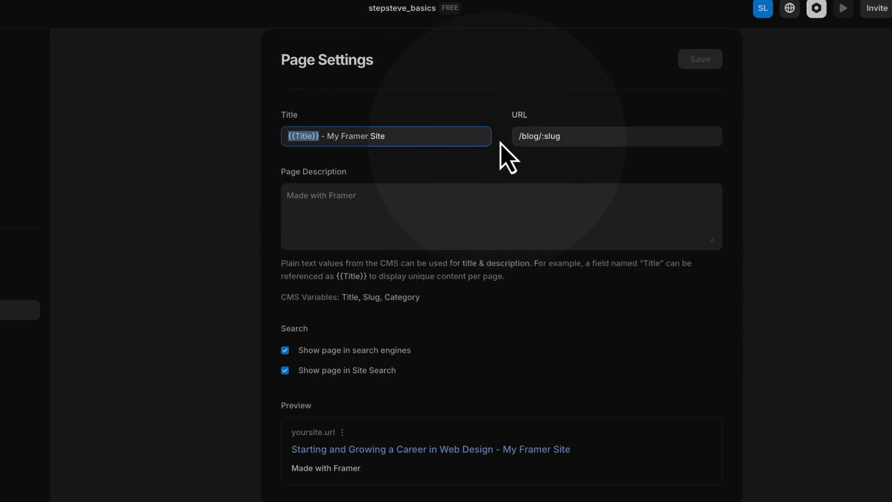
- Open the Title setting of the blog post page for editing
click(389, 139)
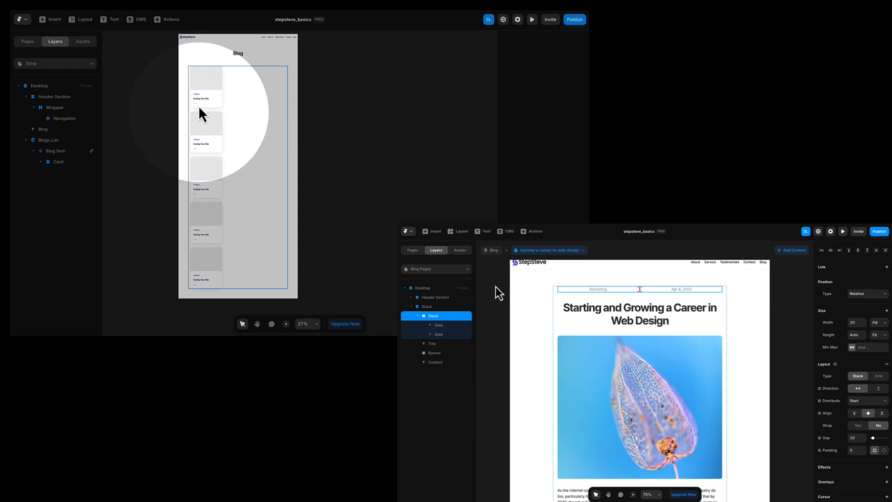
- Set the width of the category and date texts above the post title to Fit
click(598, 289)
shift+click(681, 290)
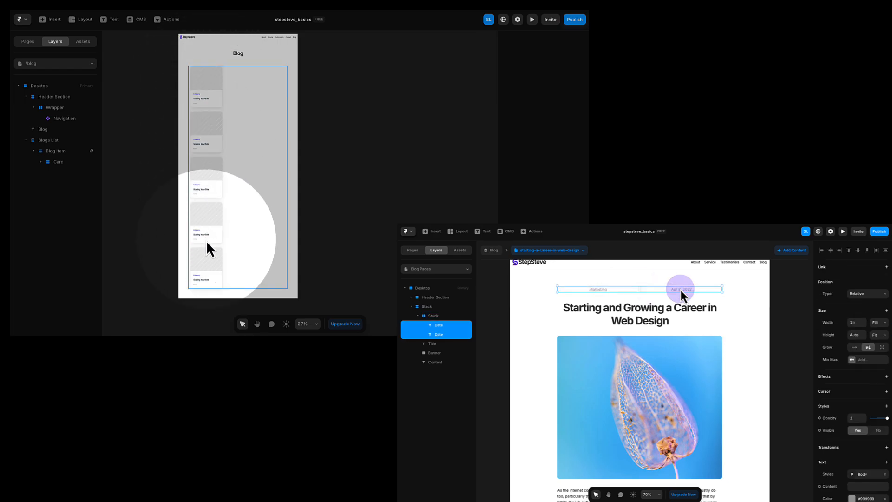
click(879, 323)
click(49, 141)
click(880, 332)
- Change the layout type of the Blogs List on the /blog page to Grid
scroll(566, 155, down, 4)
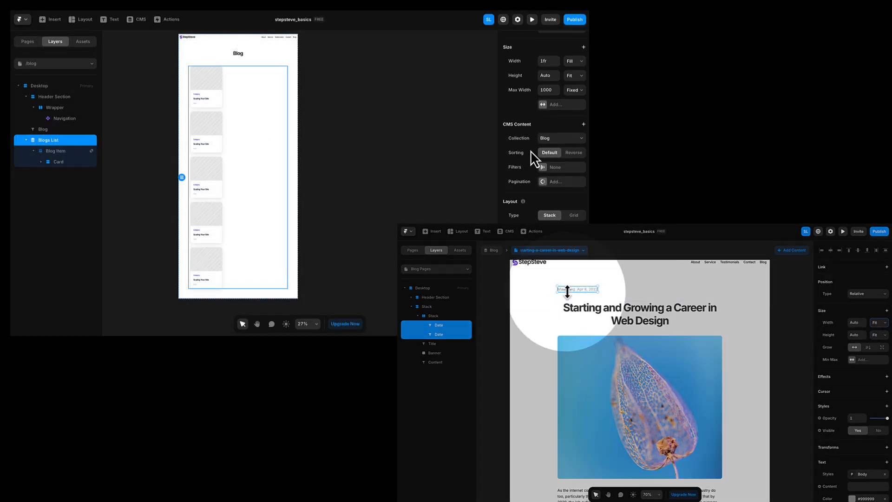
click(572, 212)
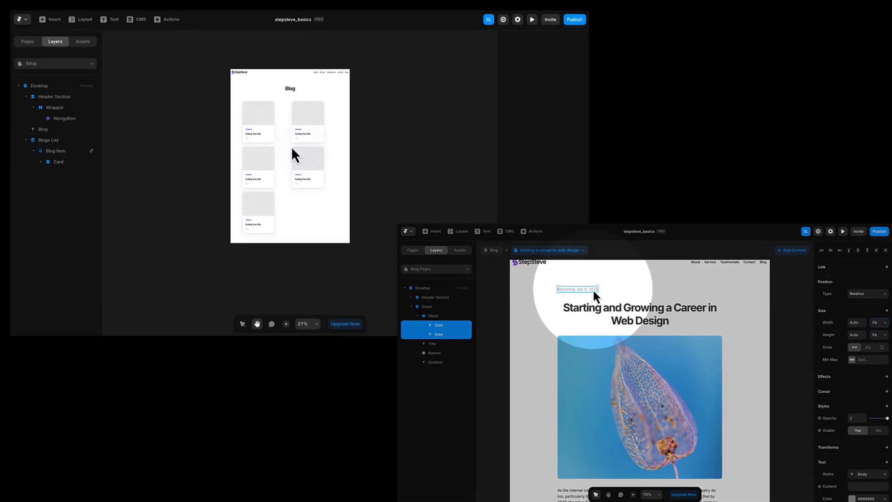
click(296, 157)
click(437, 316)
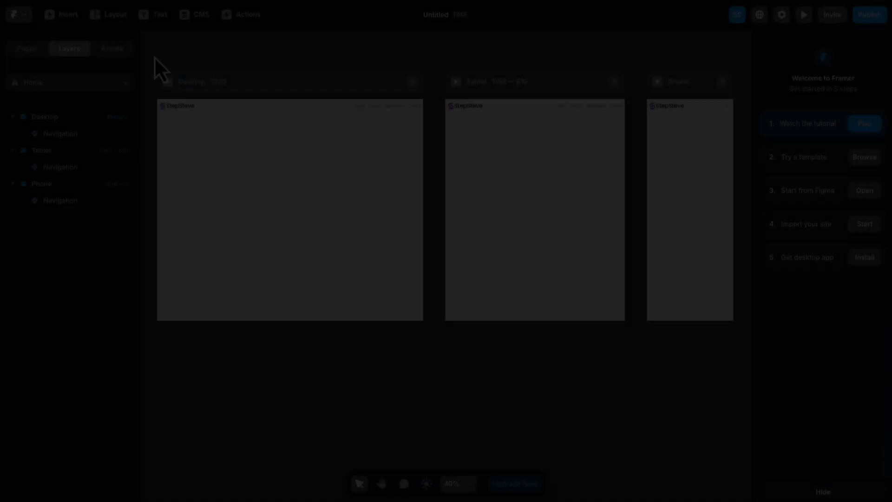
- Draw a frame about 433 by 325 below the navigation on the Desktop breakpoint
click(104, 15)
click(112, 72)
drag(242, 113, 338, 185)
key(space)
drag(408, 209, 394, 219)
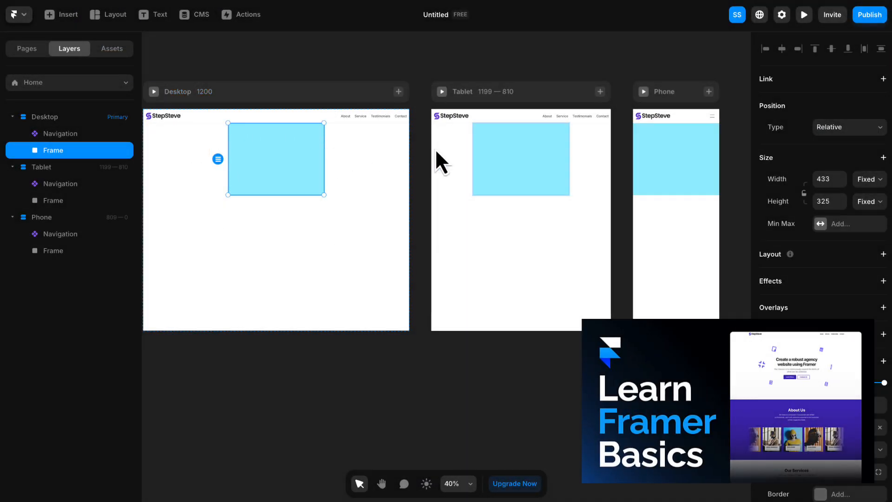
- Remove the blue frame from the Tablet and Phone breakpoints
click(514, 158)
key(Delete)
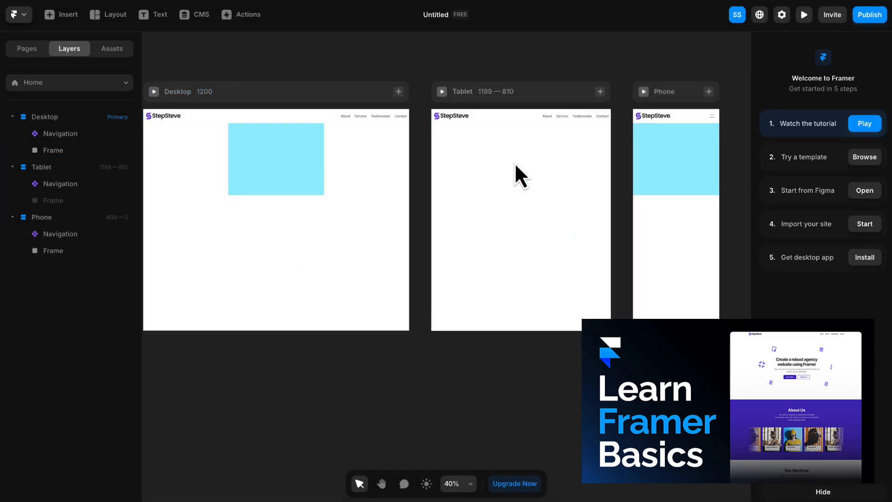
click(658, 163)
key(Delete)
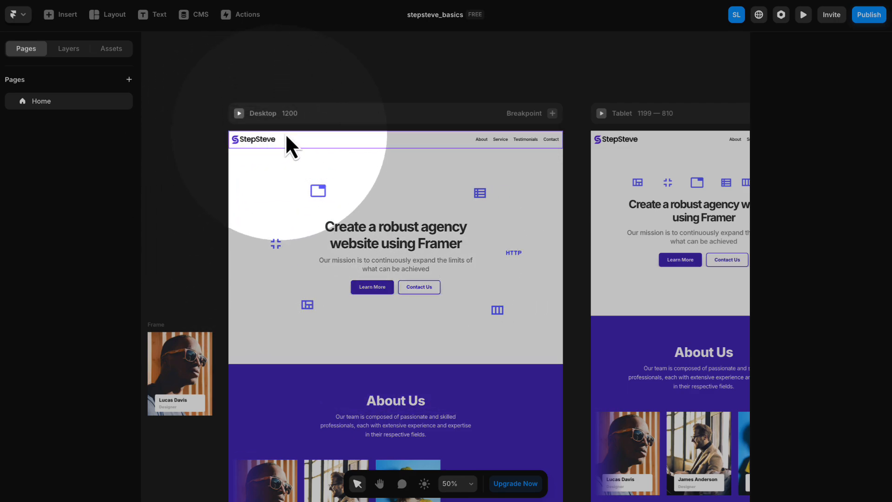
- Look through the home page's sections on the Desktop breakpoint, from the hero down to Contact and back
scroll(497, 144, down, 5)
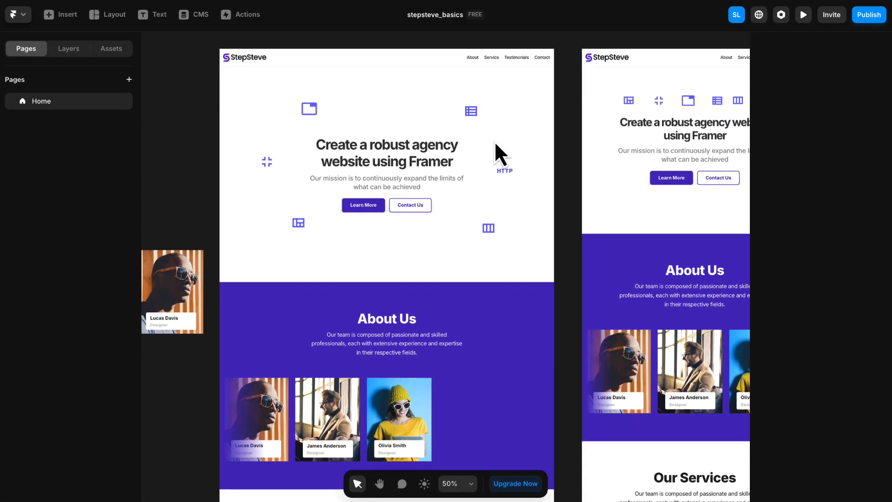
scroll(496, 144, down, 10)
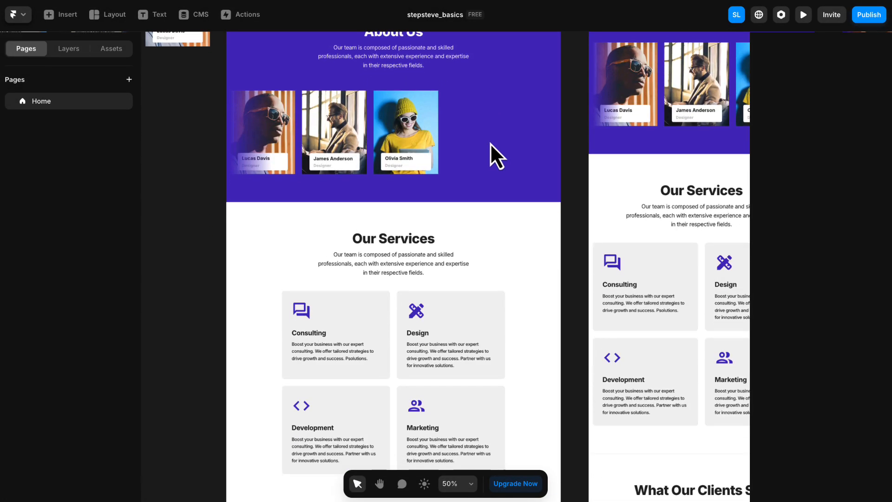
scroll(488, 144, down, 6)
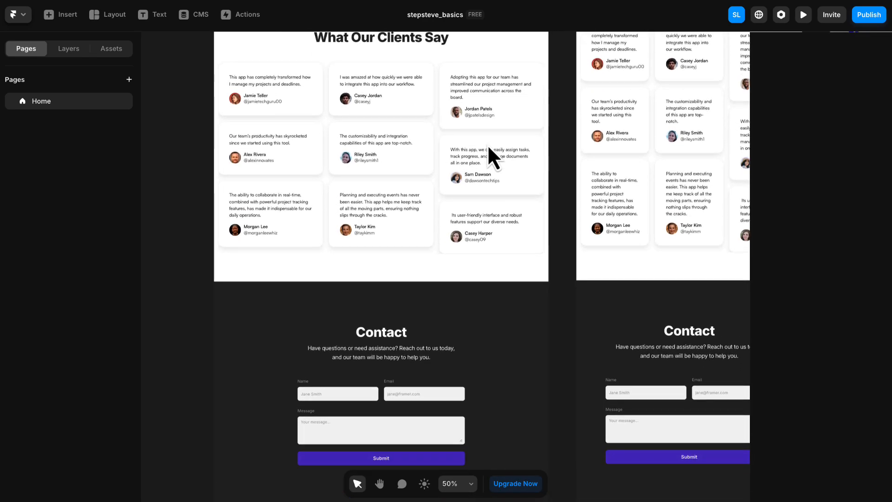
scroll(486, 146, up, 17)
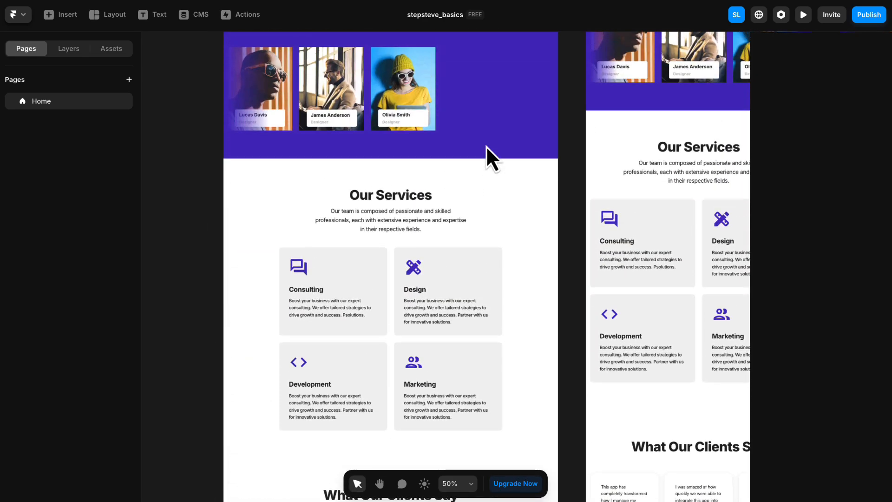
scroll(486, 146, up, 3)
scroll(486, 146, left, 1)
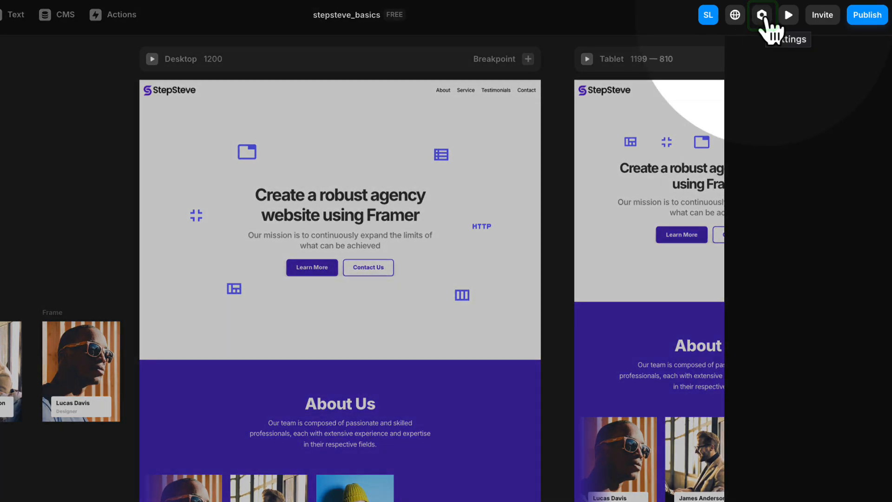
- Review the available site plans in the site settings and return to the canvas
click(763, 15)
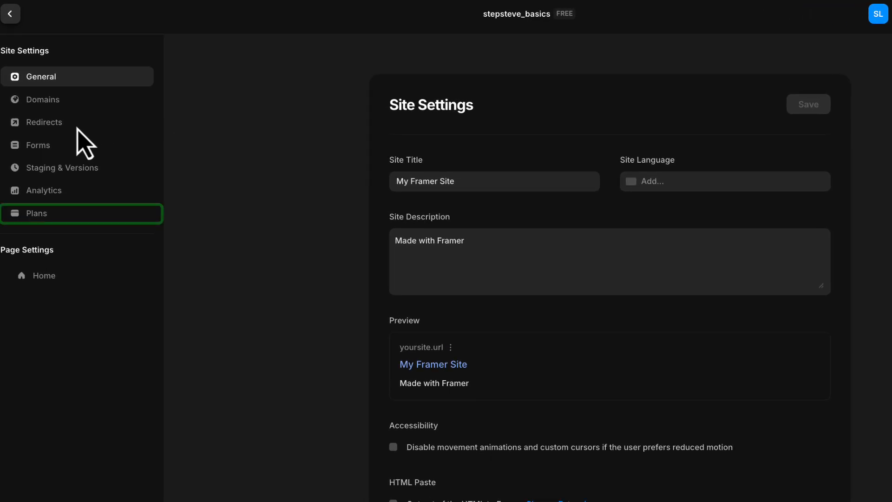
click(44, 221)
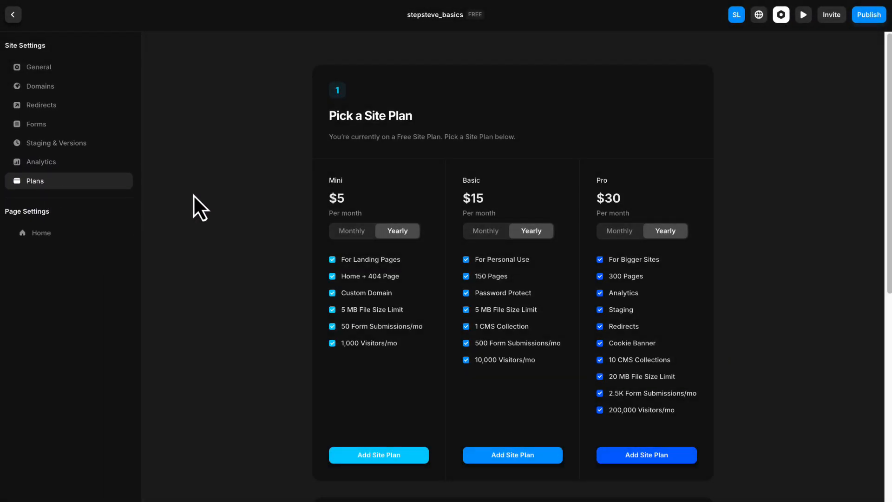
scroll(239, 197, down, 1)
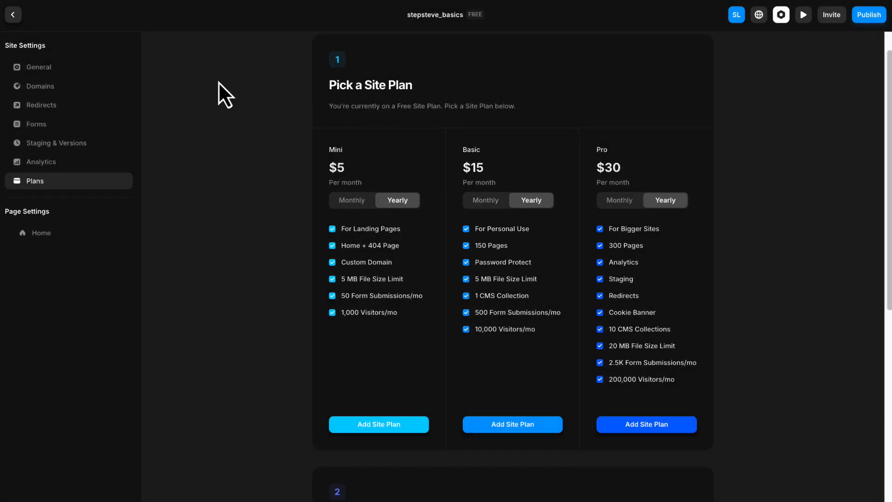
click(14, 16)
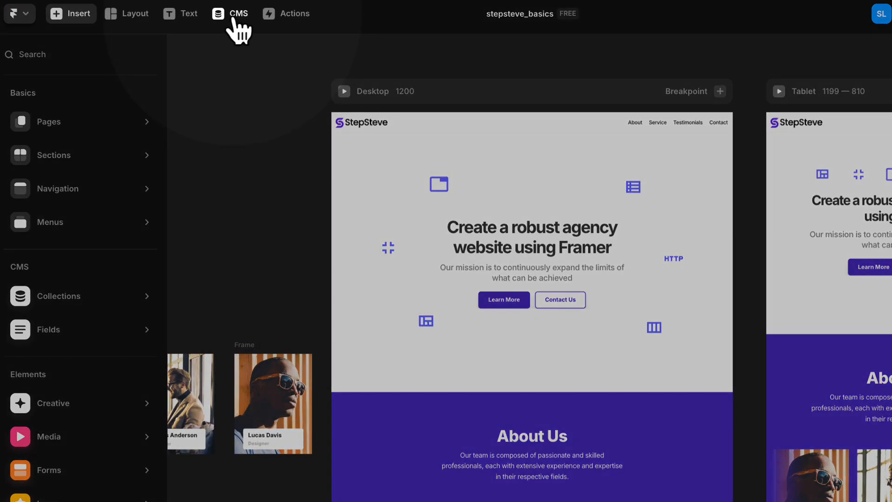
- Review the Blog collection in the CMS and the fields of its "Starting and Growing a Career in Web Design" item
click(238, 29)
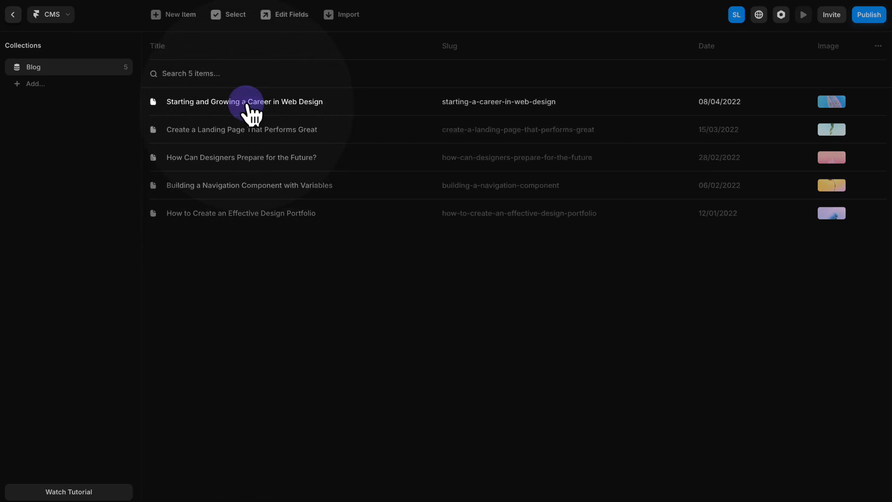
click(249, 105)
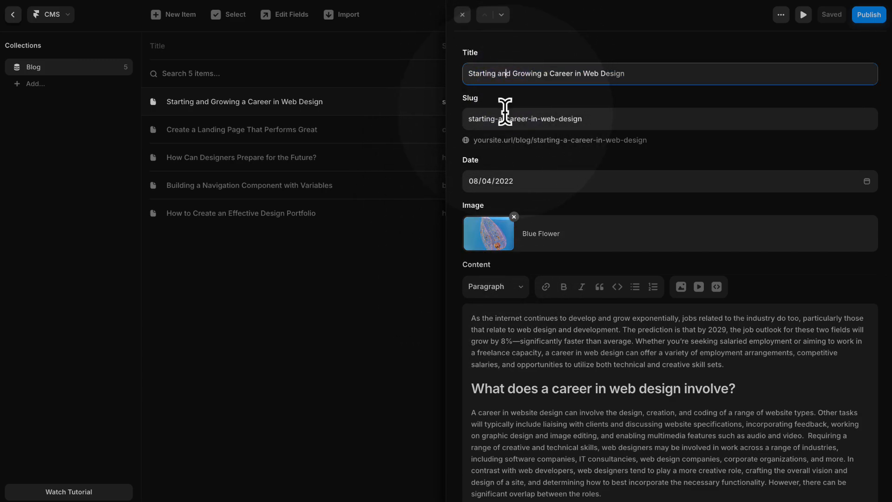
click(503, 55)
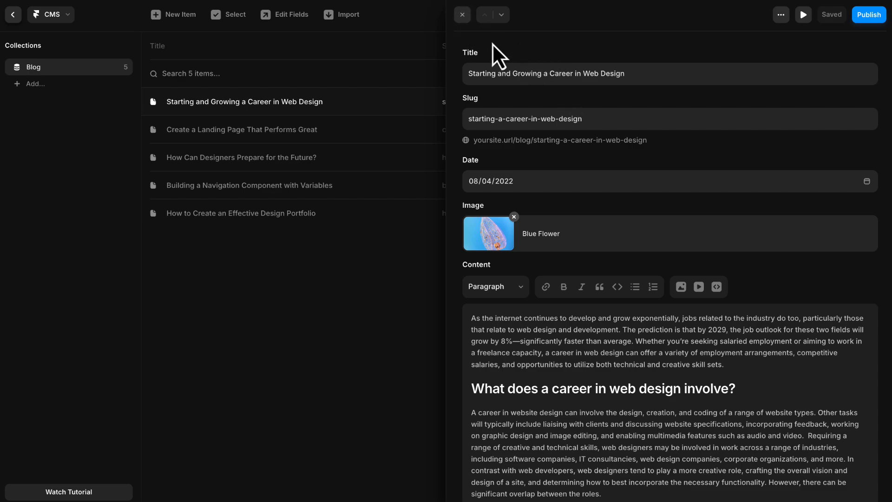
click(462, 15)
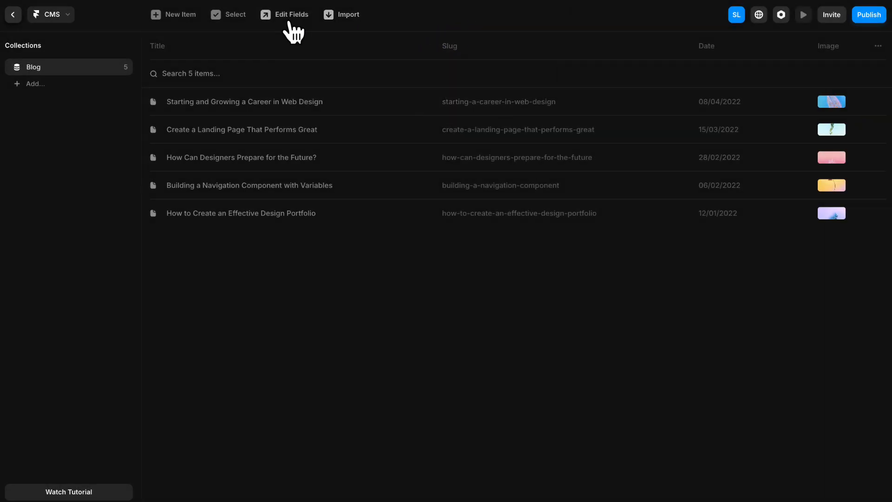
click(14, 15)
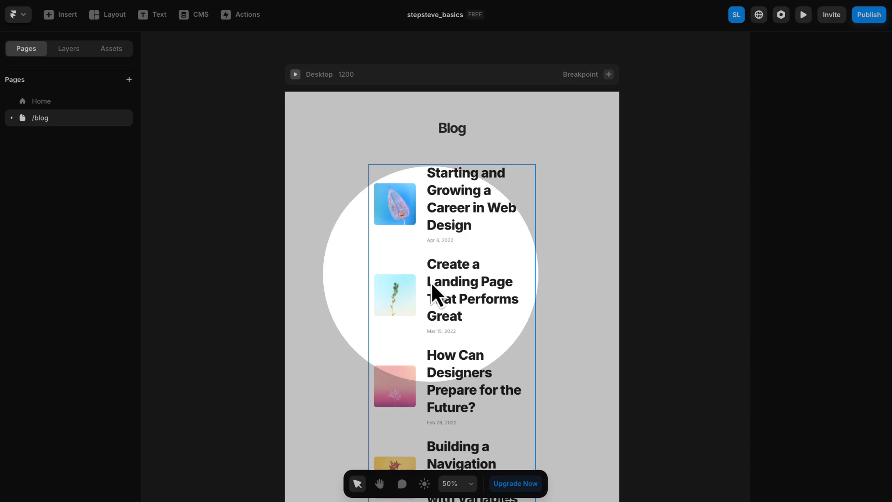
- View the blog list on the /blog page and open the Blog collection's detail page nested under it
scroll(366, 280, down, 2)
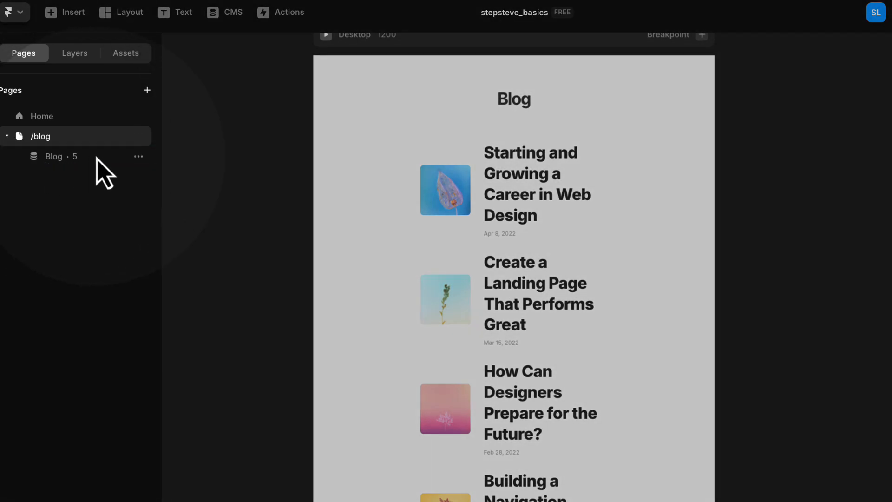
click(68, 158)
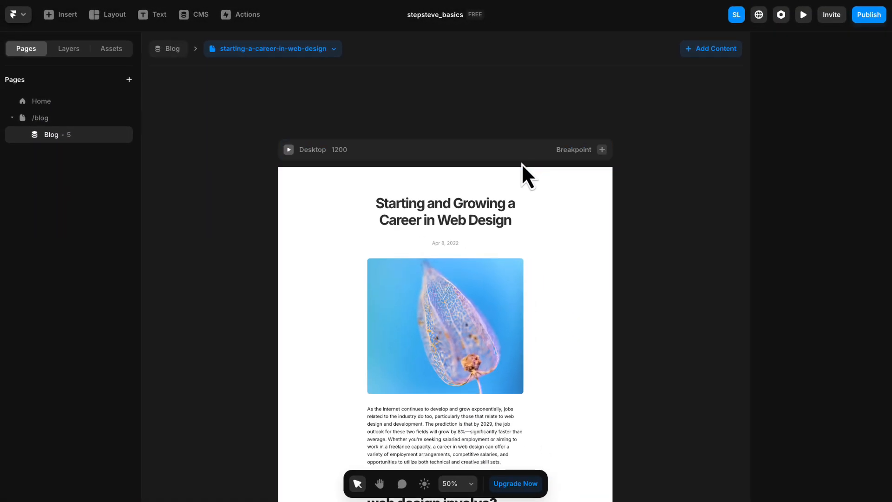
scroll(523, 166, down, 1)
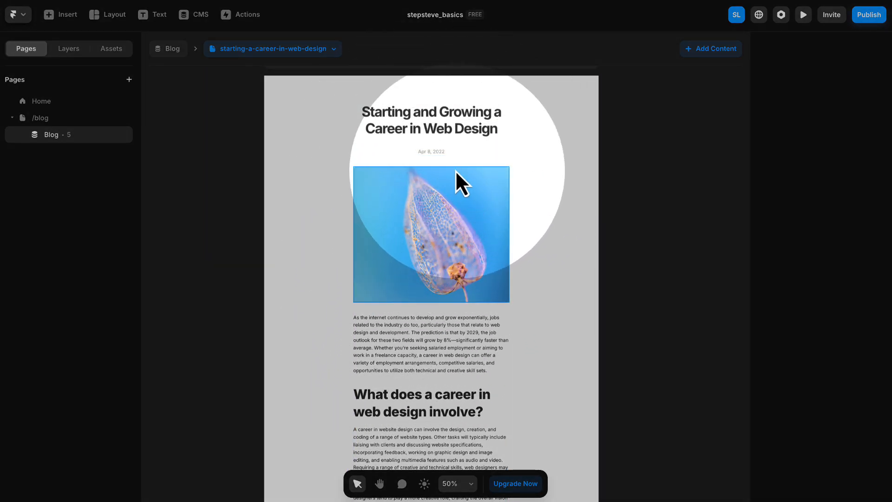
- Examine the date, title, banner image and content elements of the blog post page
click(433, 151)
click(434, 122)
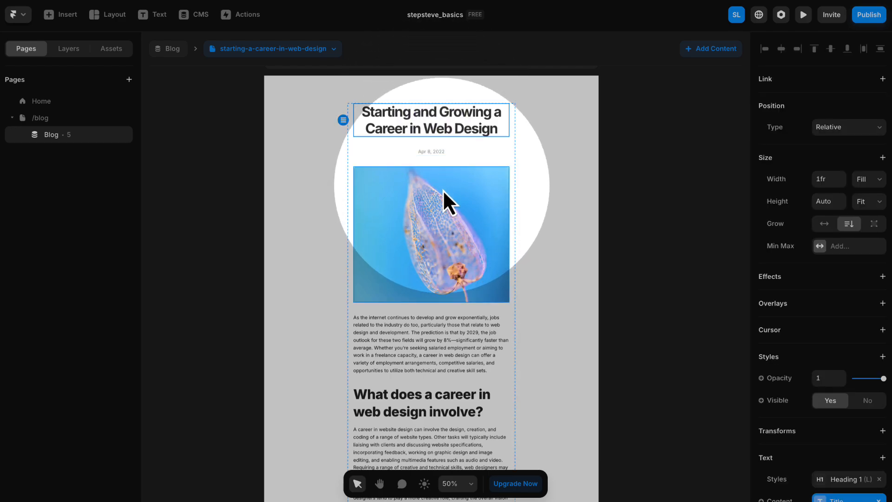
click(444, 205)
click(449, 333)
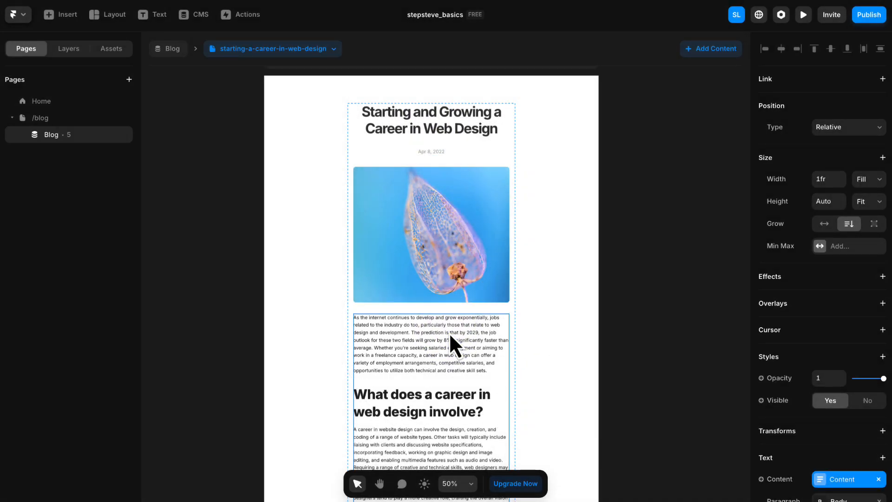
scroll(449, 328, down, 4)
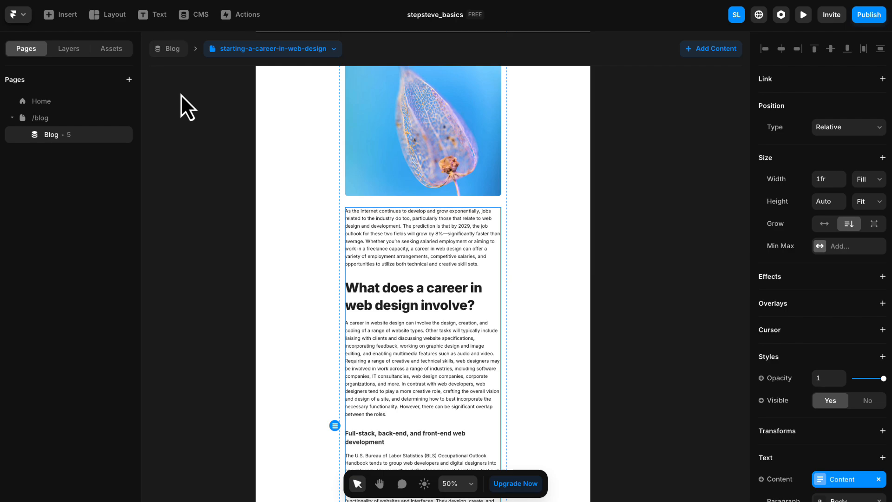
- Add an Option field to the Blog collection in the CMS and name it Category
click(201, 19)
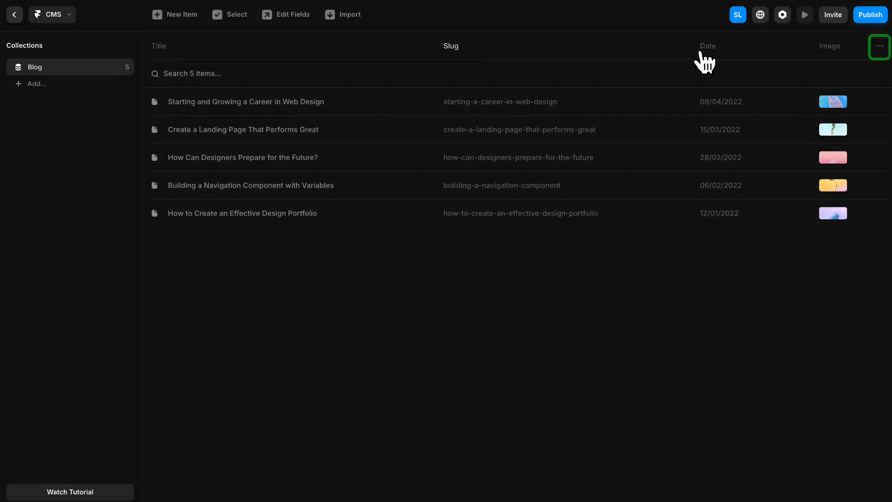
click(879, 46)
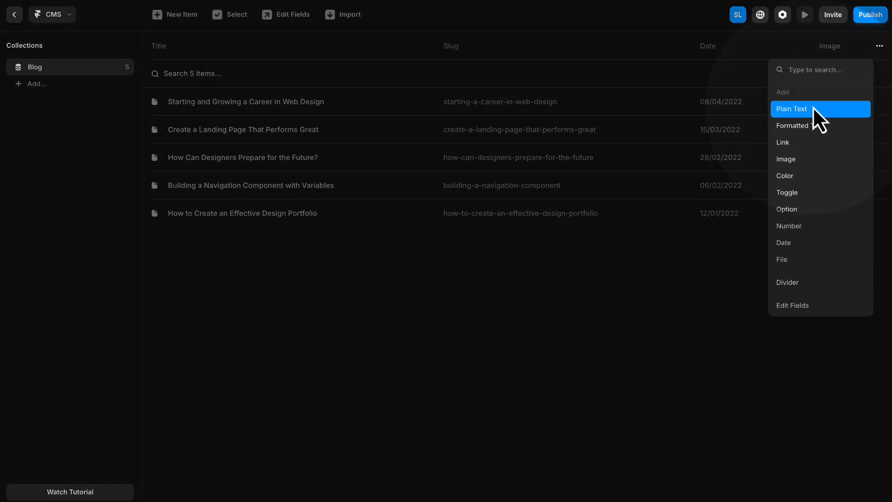
click(808, 211)
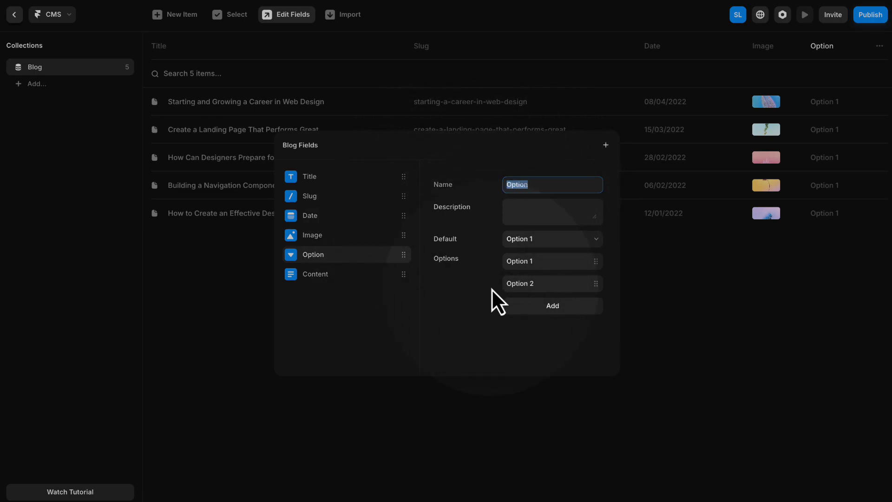
double_click(522, 184)
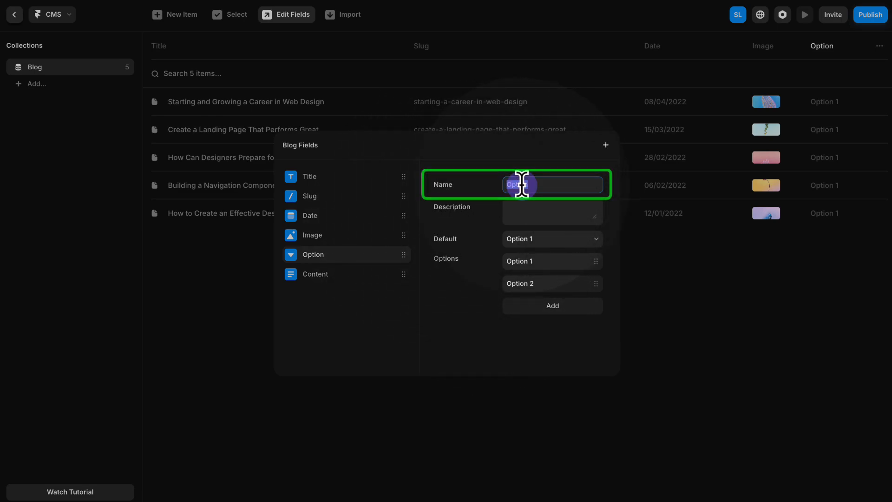
text(Category)
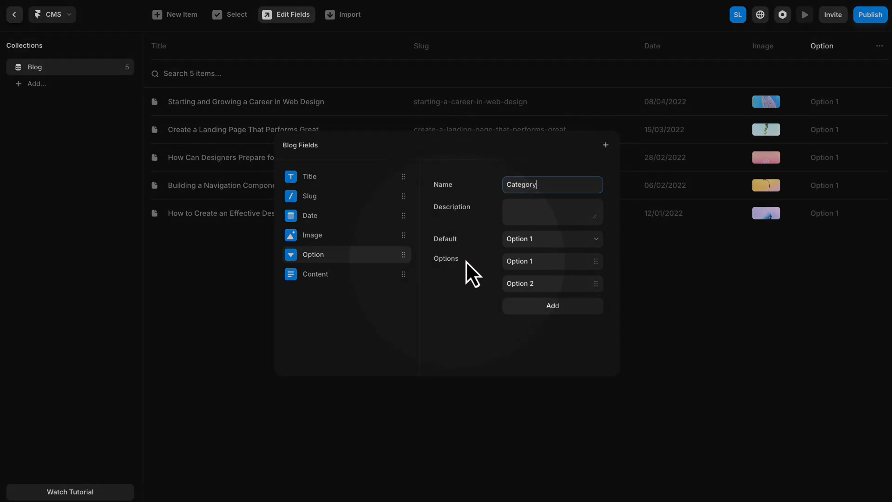
- Define the Category field's options as Marketing, Design, Consulting and Development, and close the field settings
click(520, 261)
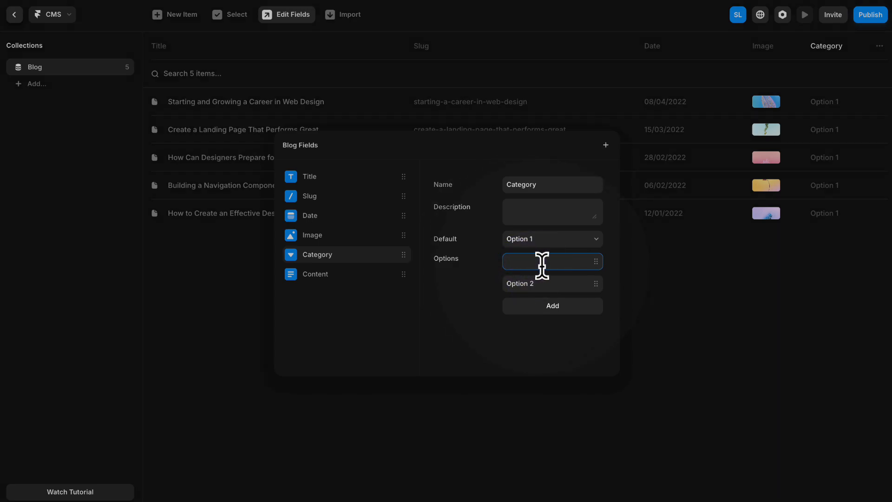
key(Tab)
text(D)
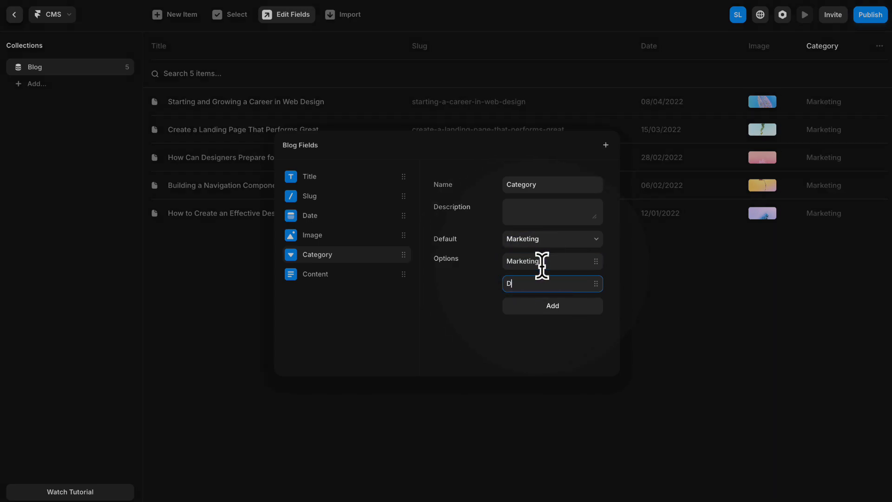
click(541, 305)
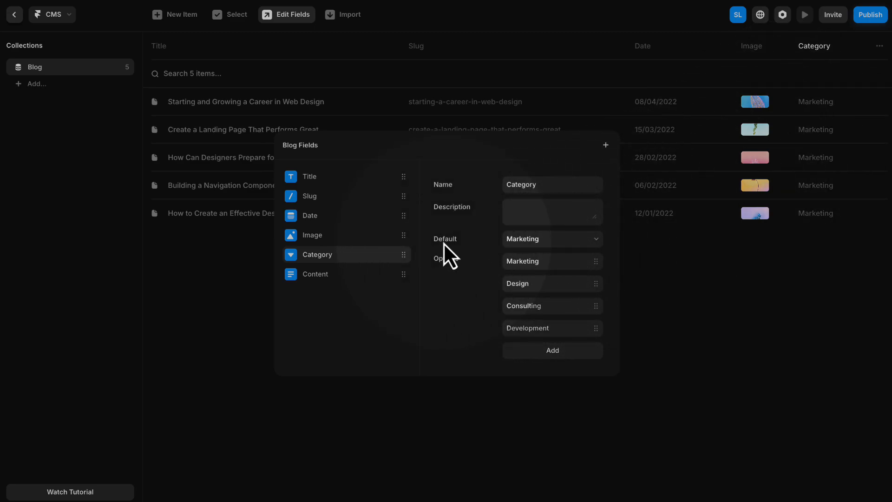
click(656, 249)
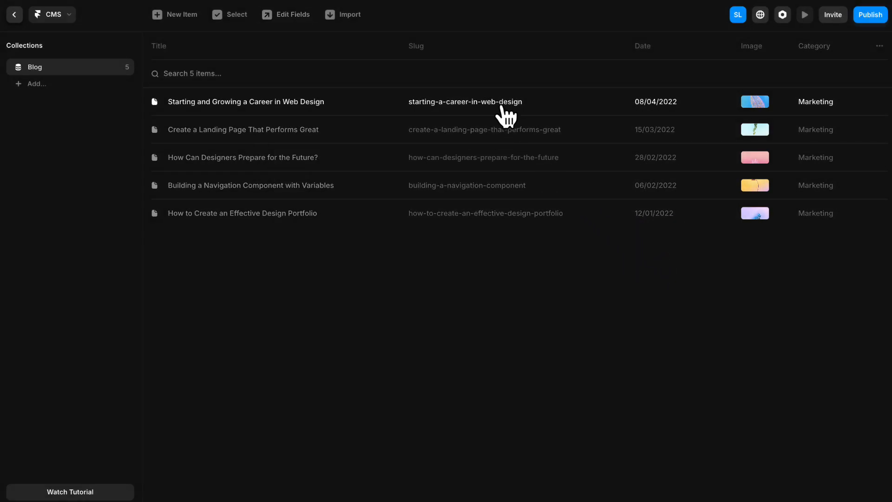
- Set the category of "Starting and Growing a Career in Web Design" to Marketing and "Create a Landing Page That Performs Great" to Design
click(503, 110)
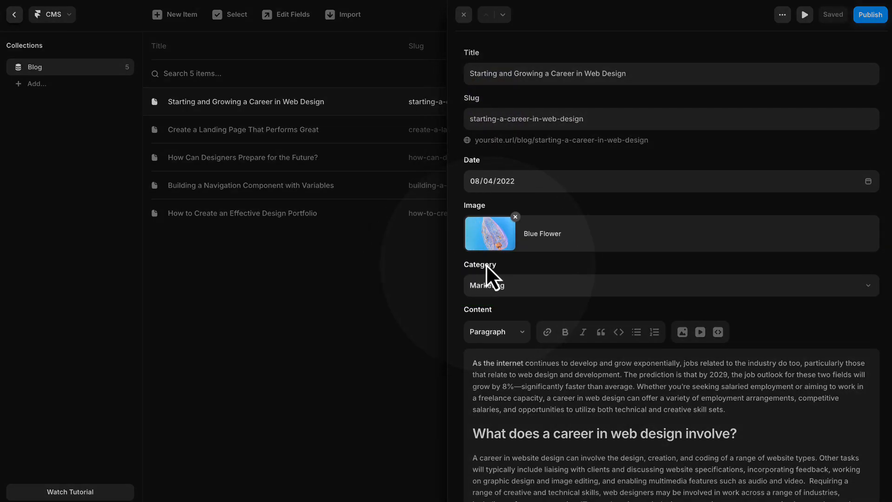
click(491, 286)
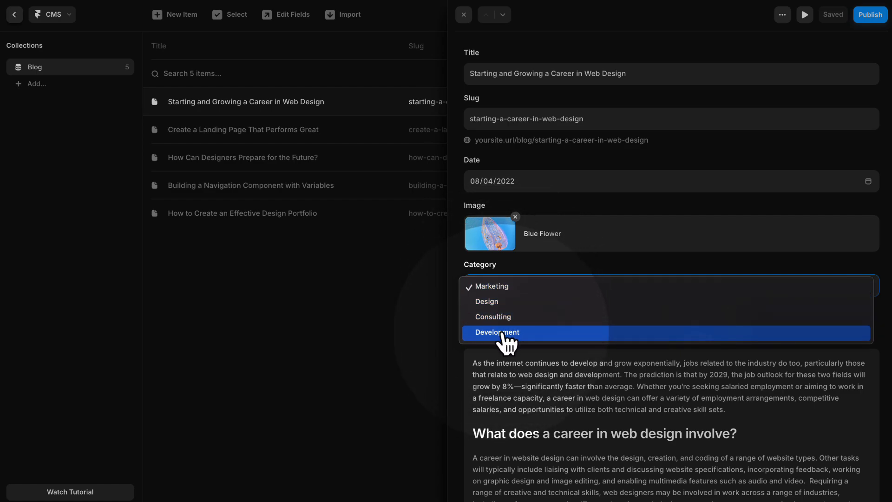
click(508, 289)
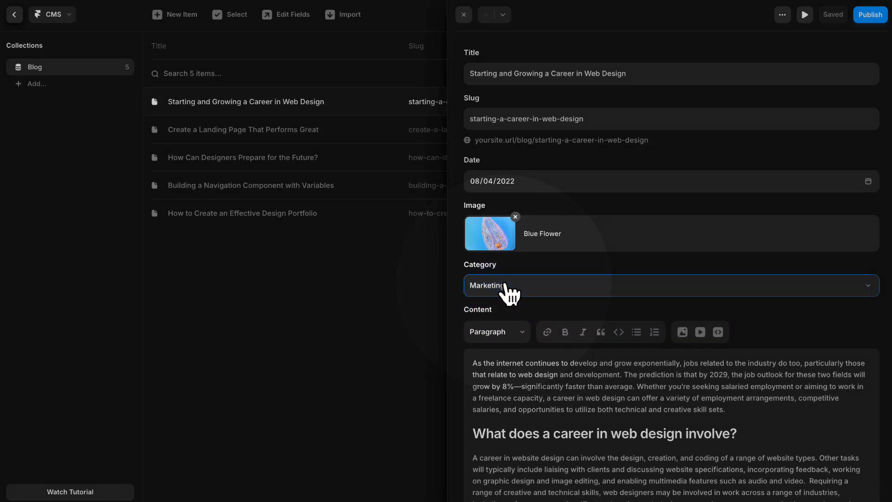
click(403, 284)
click(800, 131)
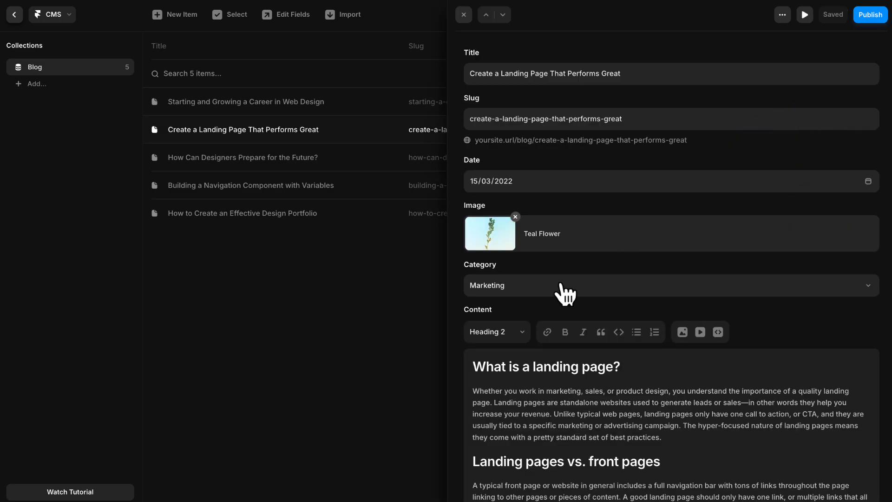
click(543, 290)
click(526, 301)
click(427, 308)
- Set the category of "How Can Designers Prepare for the Future?" to Consulting and "Building a Navigation Component with Variables" to Development
click(816, 158)
click(579, 285)
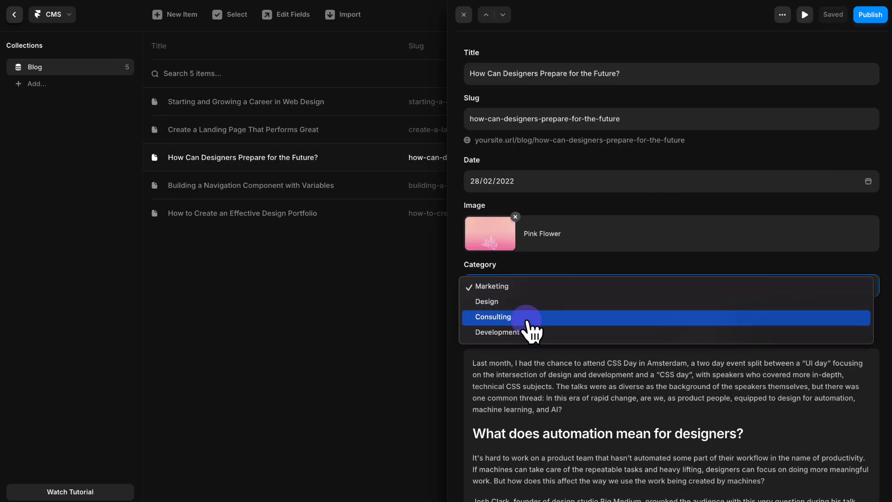
click(528, 317)
click(411, 316)
click(818, 185)
click(646, 285)
click(528, 330)
click(400, 303)
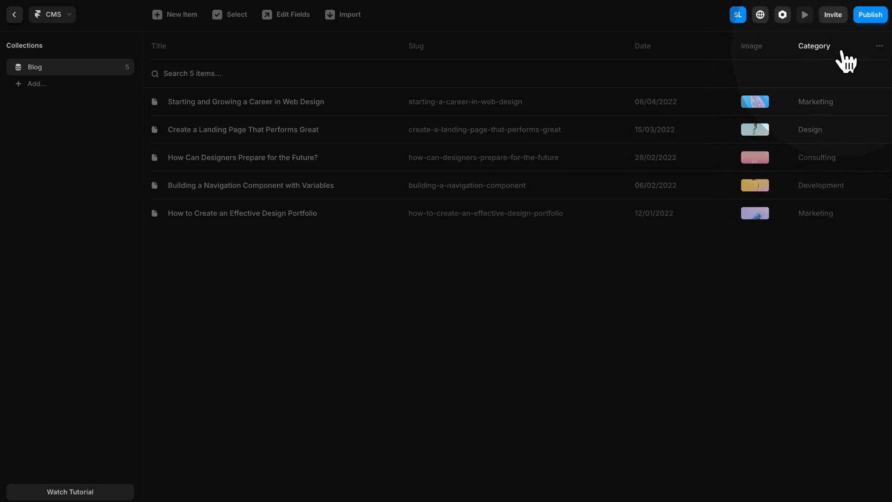
- Review the field types that can be added to the Blog collection and return to the /blog page
click(880, 46)
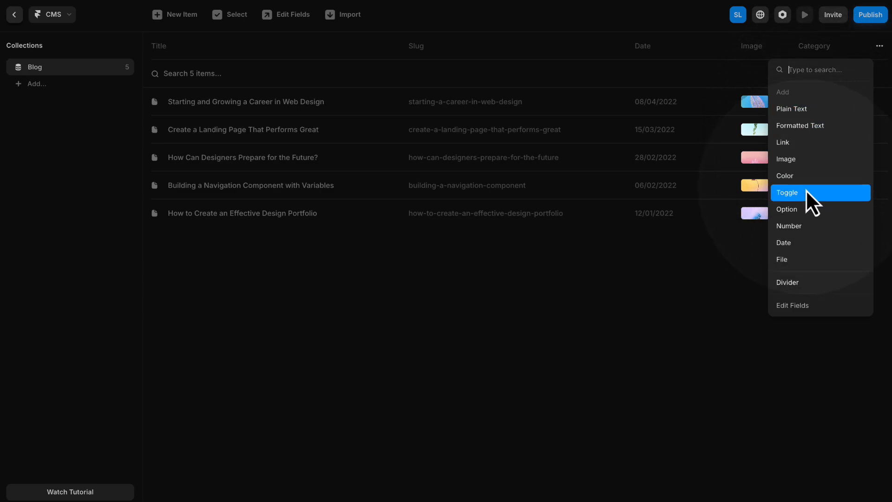
click(644, 273)
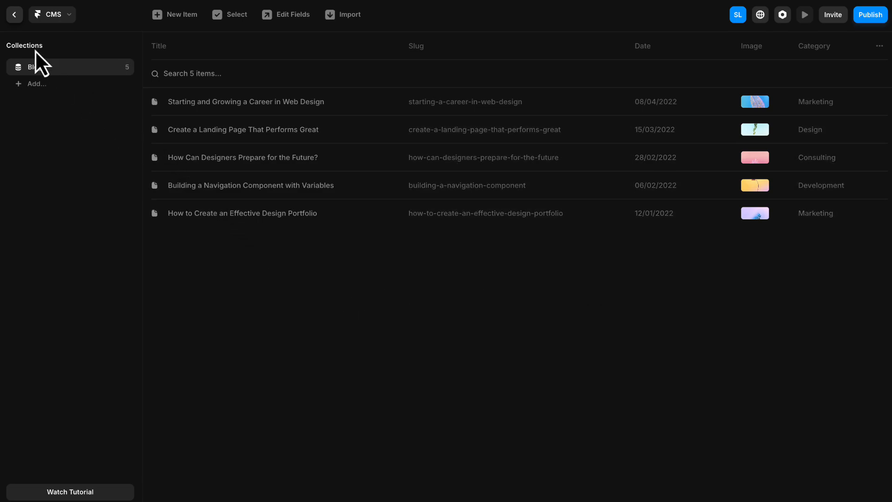
click(15, 15)
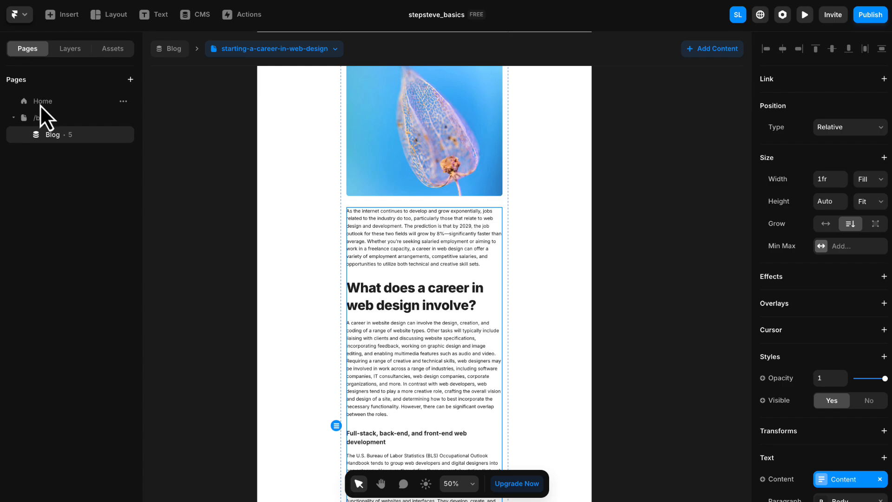
click(43, 119)
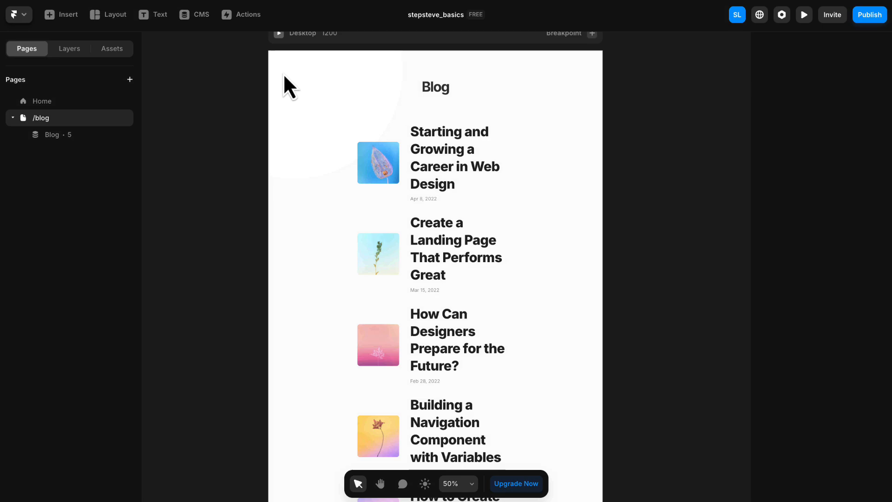
- Copy the Header Section containing the navigation from the Home page's Desktop layout
click(46, 102)
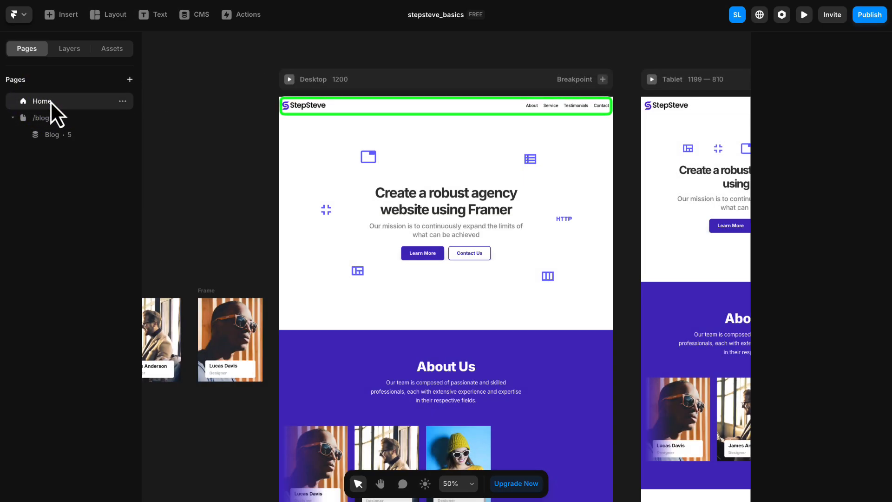
click(382, 108)
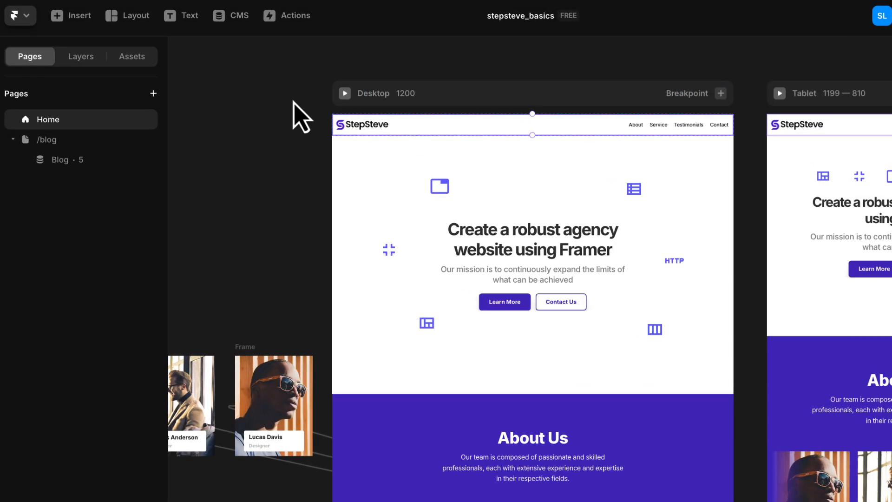
click(81, 58)
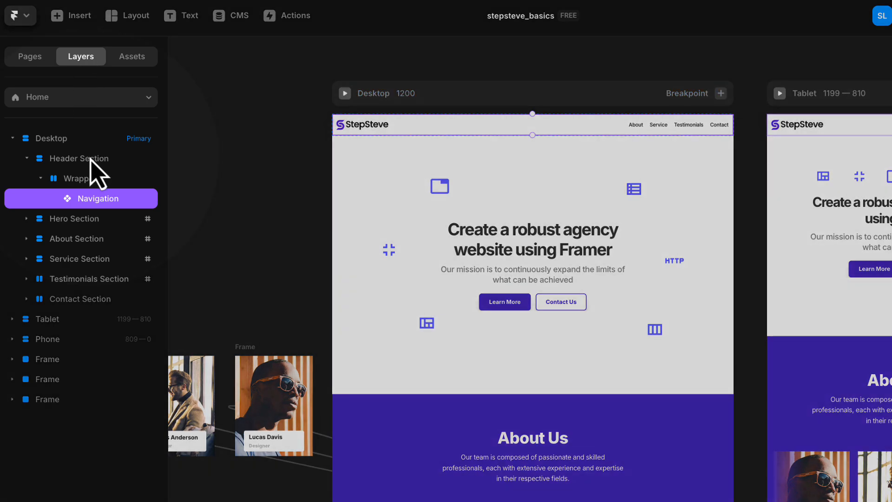
click(88, 158)
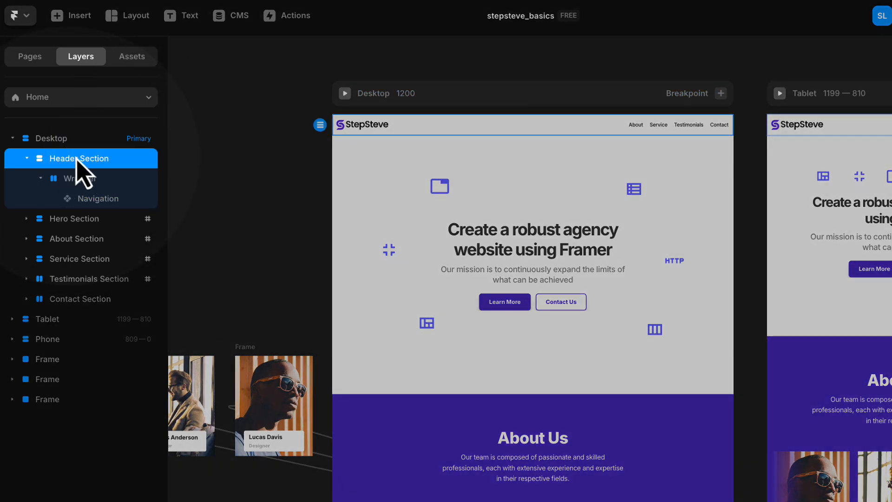
right_click(92, 159)
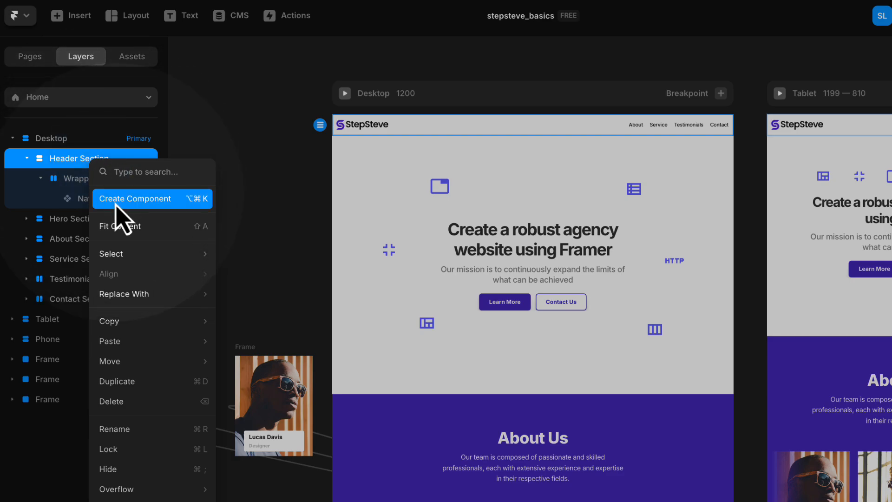
mouse_move(116, 329)
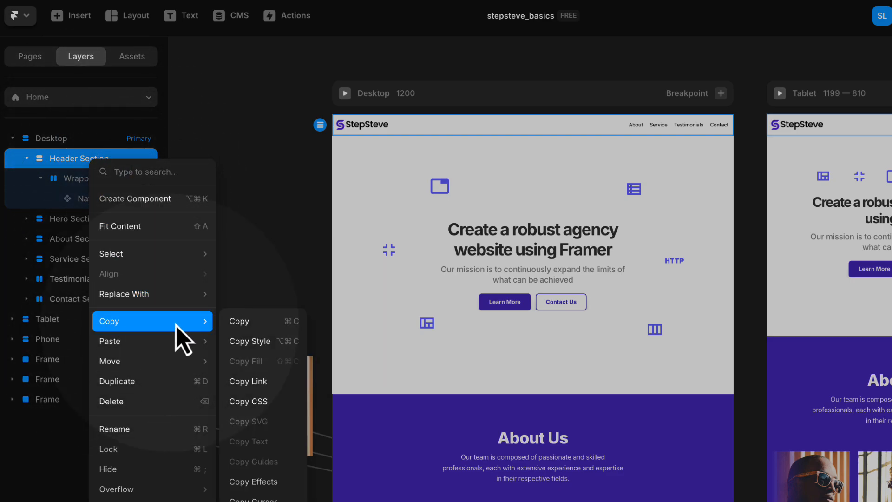
click(245, 325)
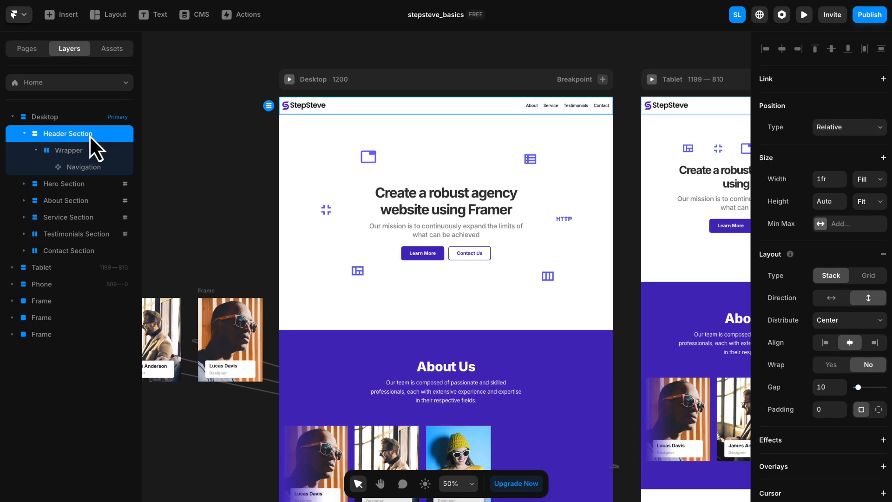
- Paste the copied Header Section onto the /blog page's canvas, above the Desktop breakpoint
click(27, 49)
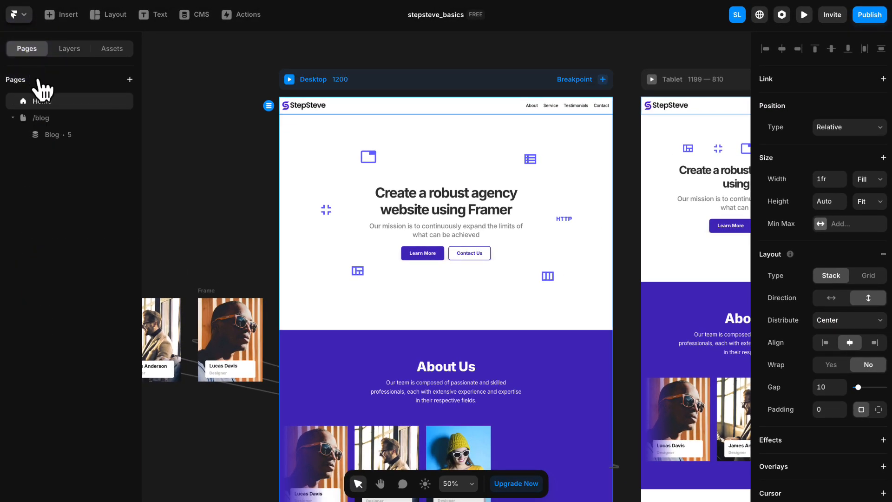
click(49, 124)
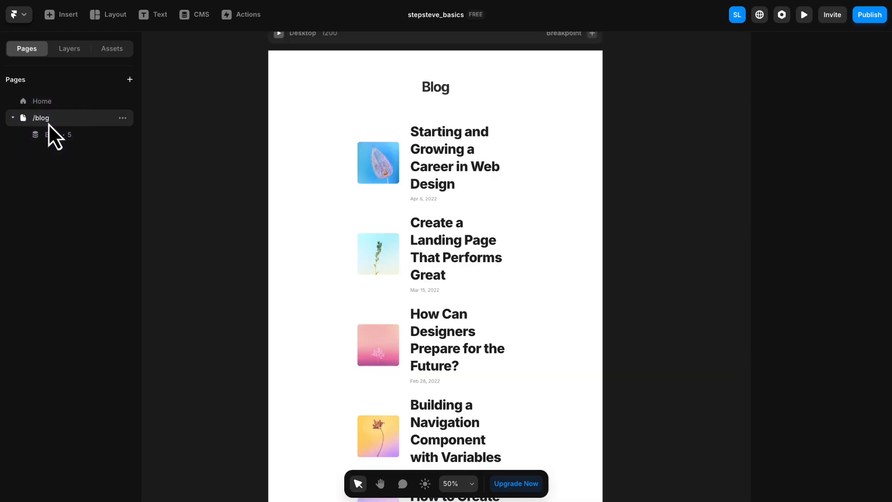
scroll(227, 127, up, 1)
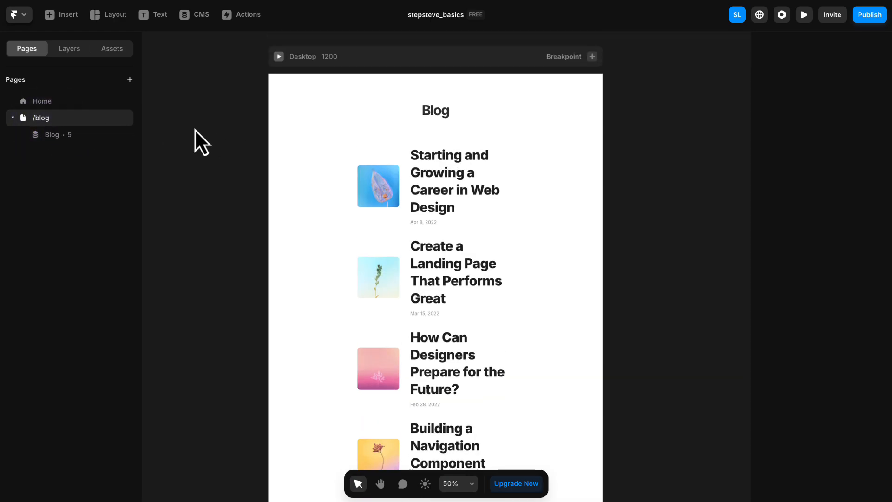
scroll(215, 122, up, 2)
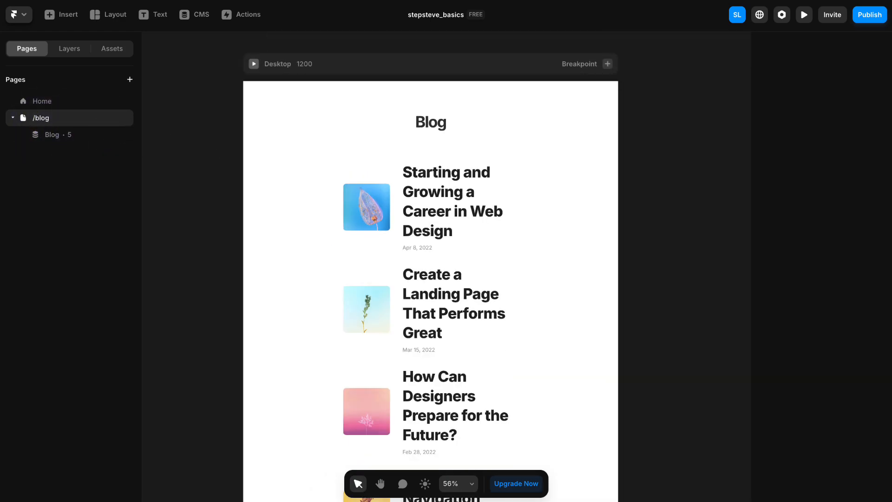
drag(185, 109, 199, 129)
right_click(217, 52)
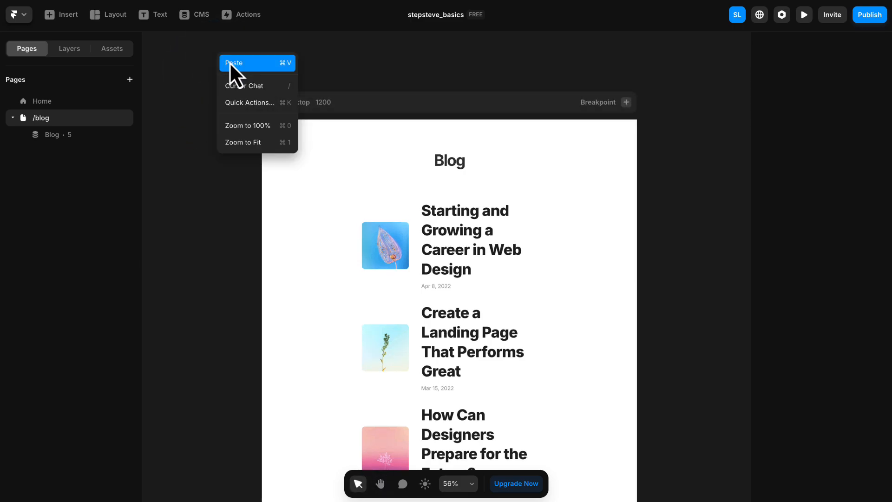
click(230, 64)
drag(226, 56, 413, 67)
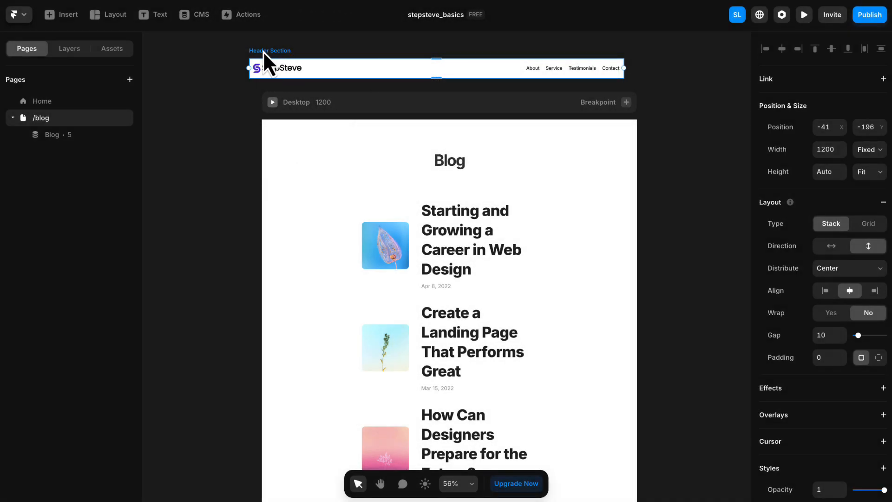
- Place the Header Section inside the Desktop breakpoint above the Blog heading and set its width to Fill
drag(263, 52, 301, 149)
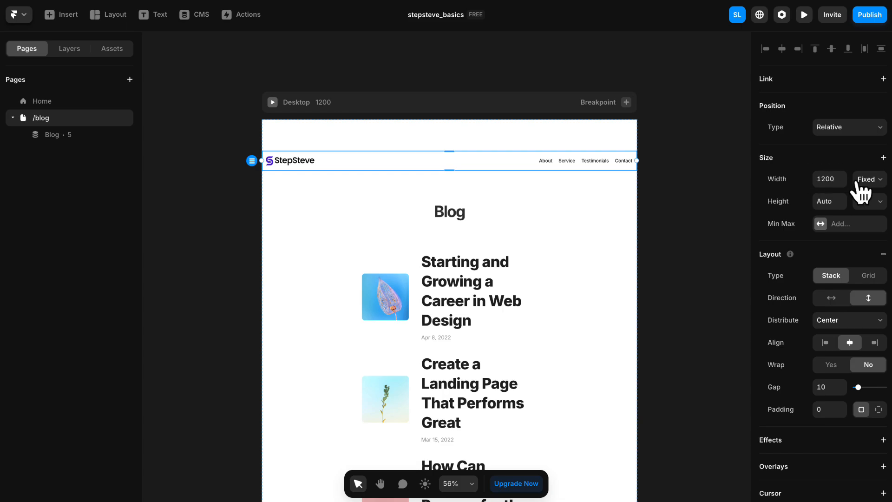
click(858, 182)
click(869, 210)
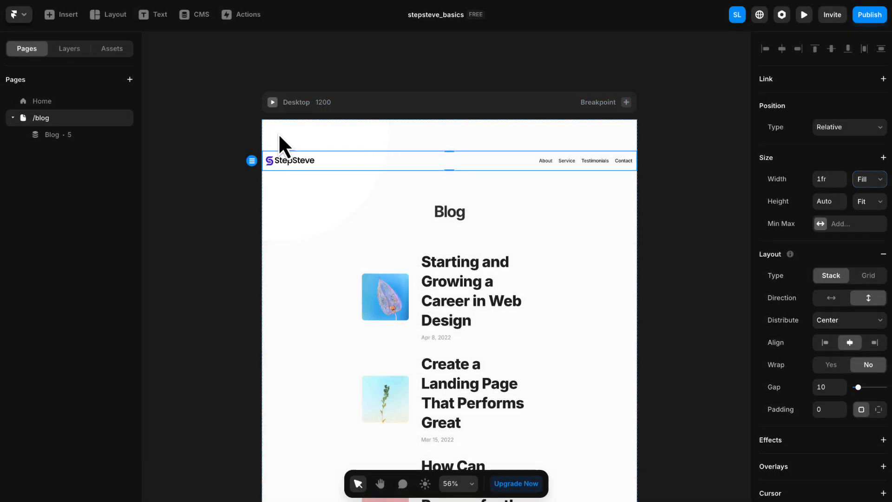
- Set the top padding of the /blog page's Desktop breakpoint to 0
click(83, 62)
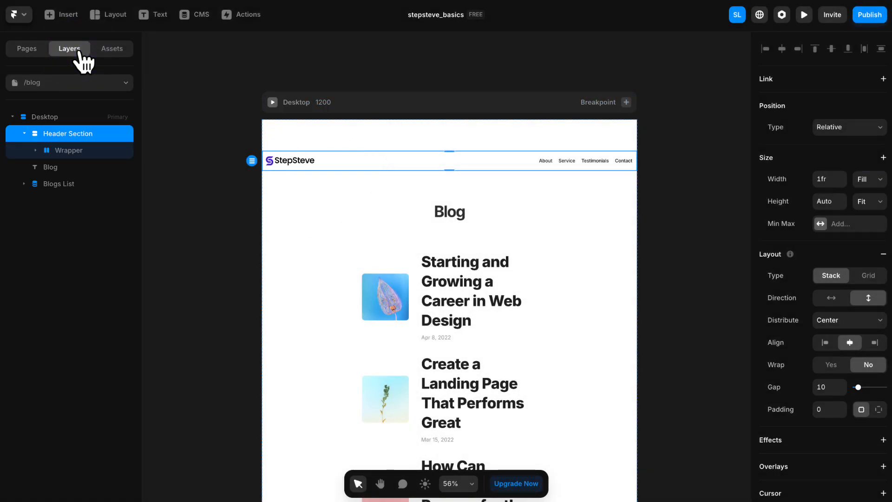
click(52, 118)
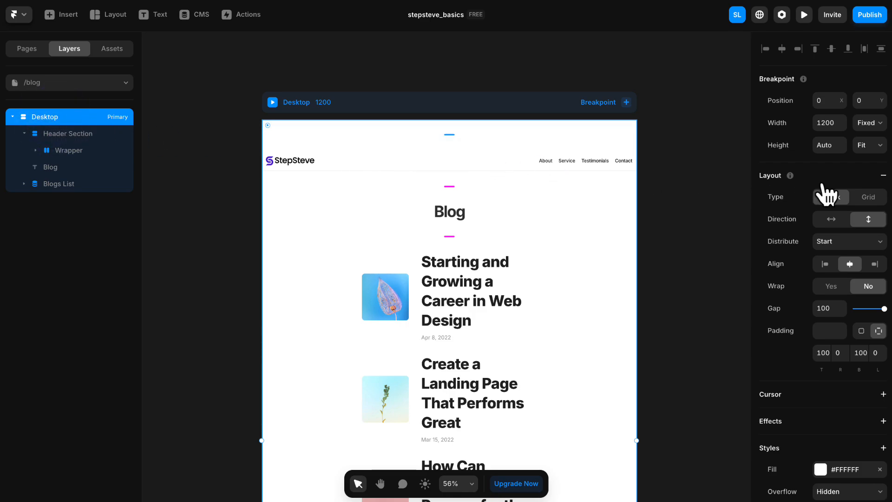
scroll(841, 179, down, 1)
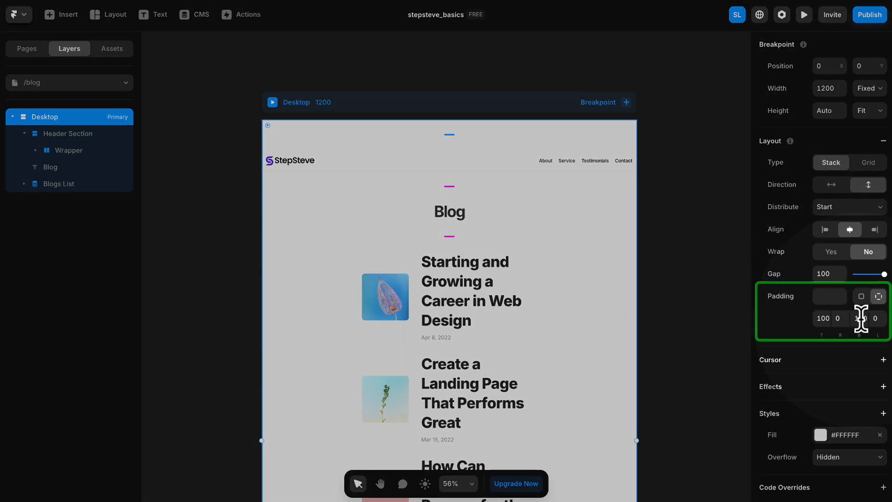
click(823, 315)
key(Return)
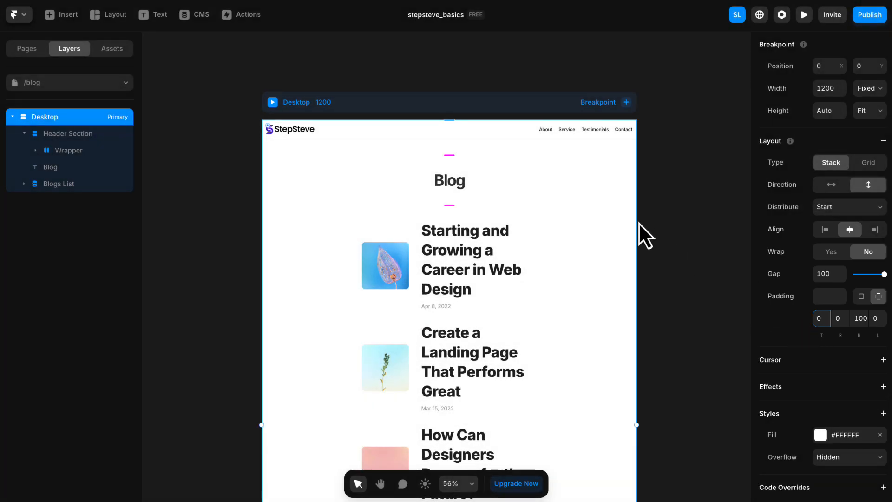
- Open the Navigation component in the /blog page's header for editing
click(536, 160)
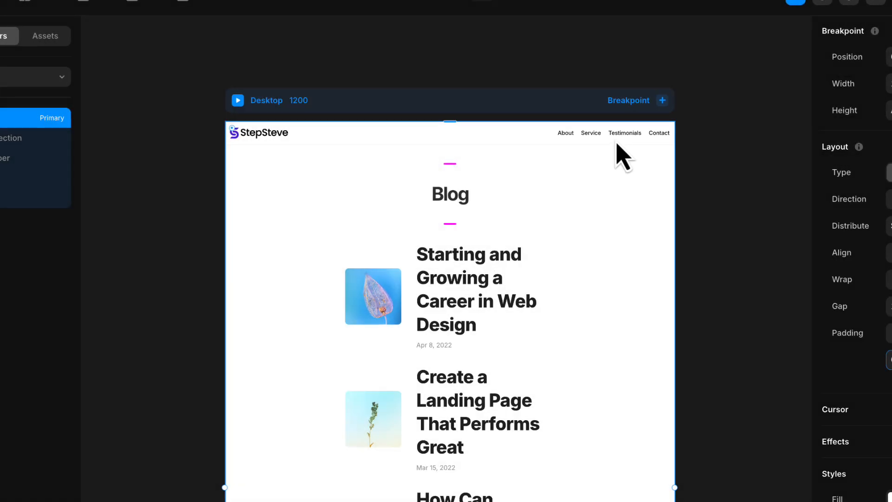
scroll(602, 141, up, 3)
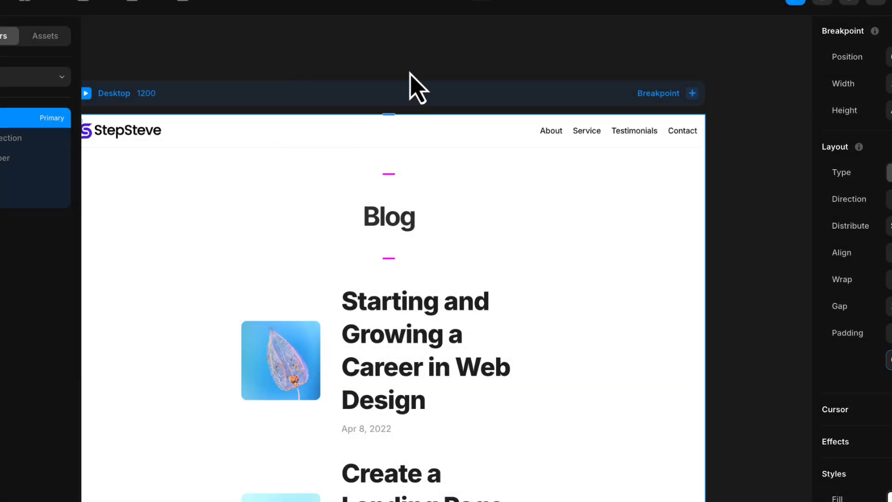
click(409, 72)
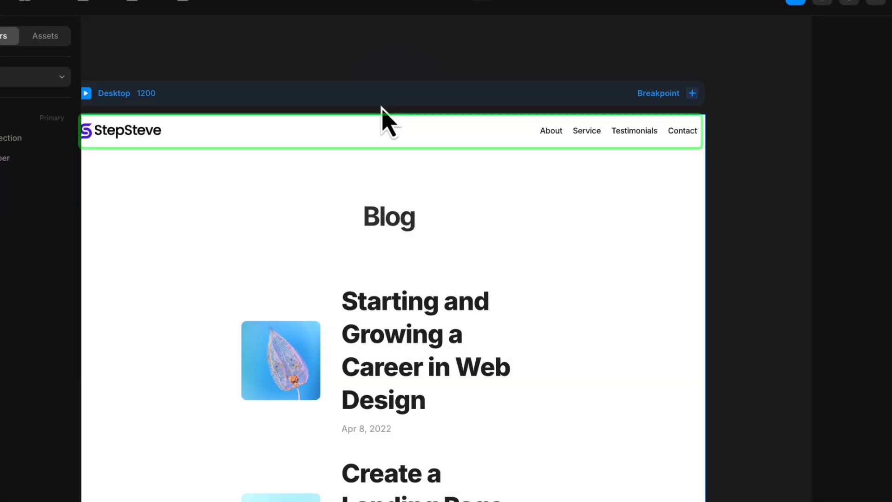
double_click(344, 138)
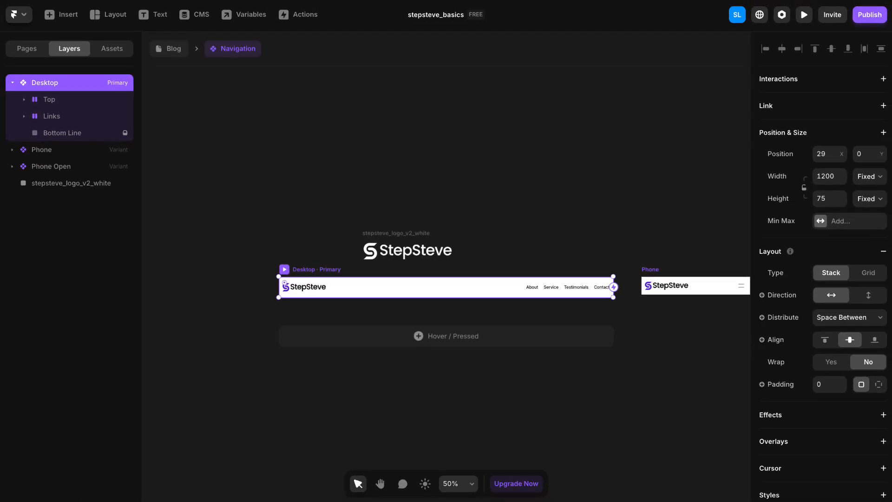
- Duplicate the Contact link in the Navigation component's Desktop variant
click(519, 232)
scroll(498, 237, up, 5)
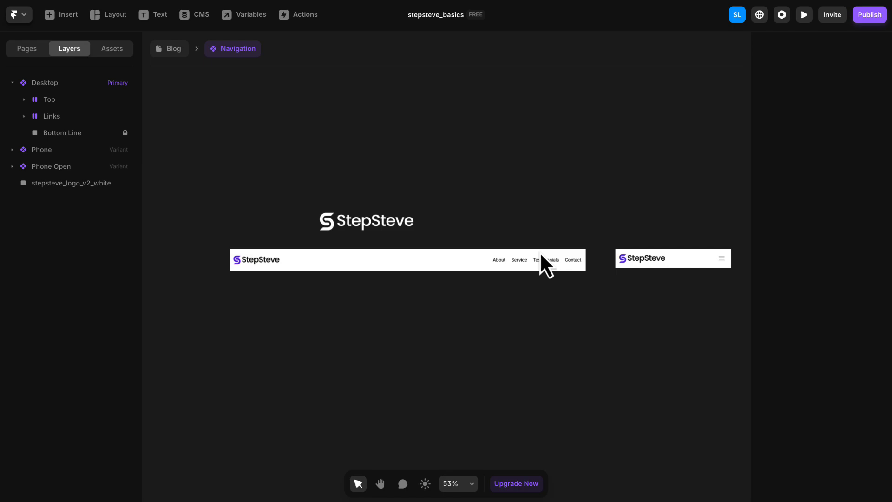
click(590, 265)
right_click(590, 266)
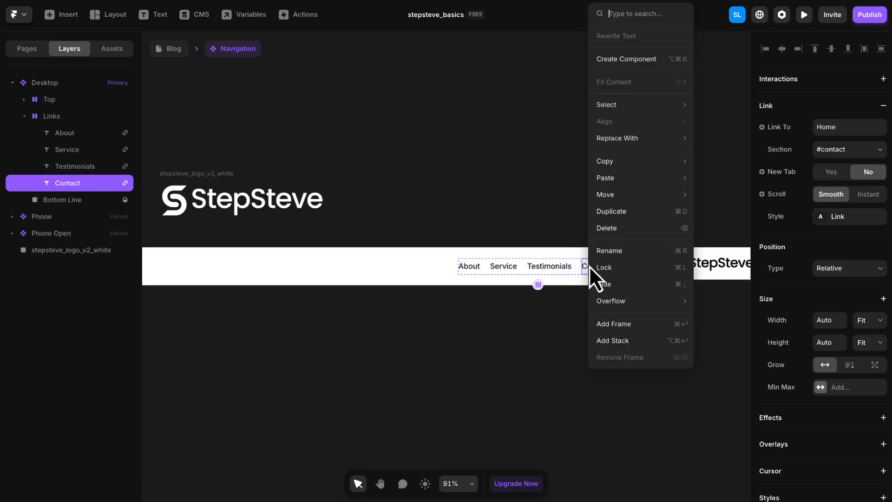
mouse_move(622, 161)
click(622, 214)
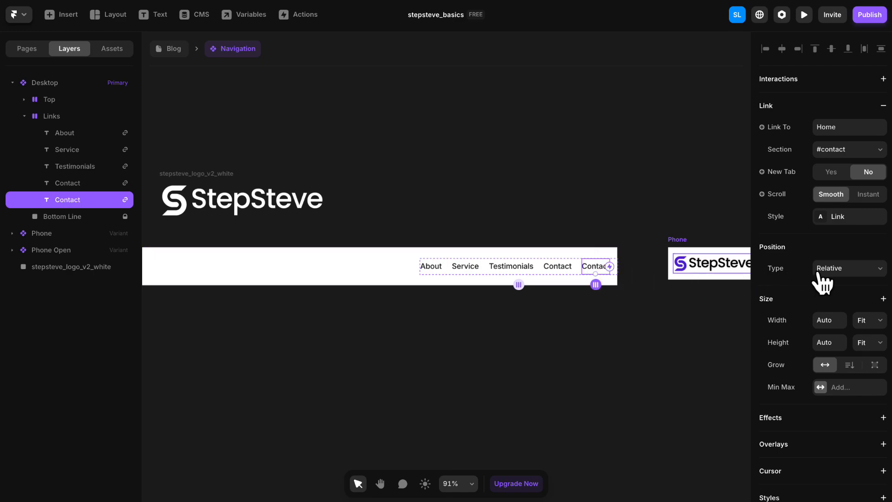
- Change the text content of the duplicated Contact link to "Blog"
scroll(823, 283, down, 8)
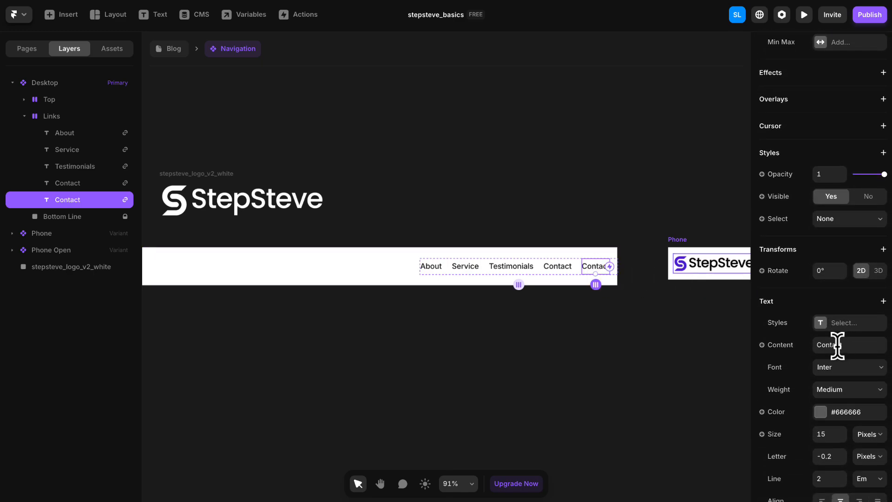
click(838, 344)
key(Return)
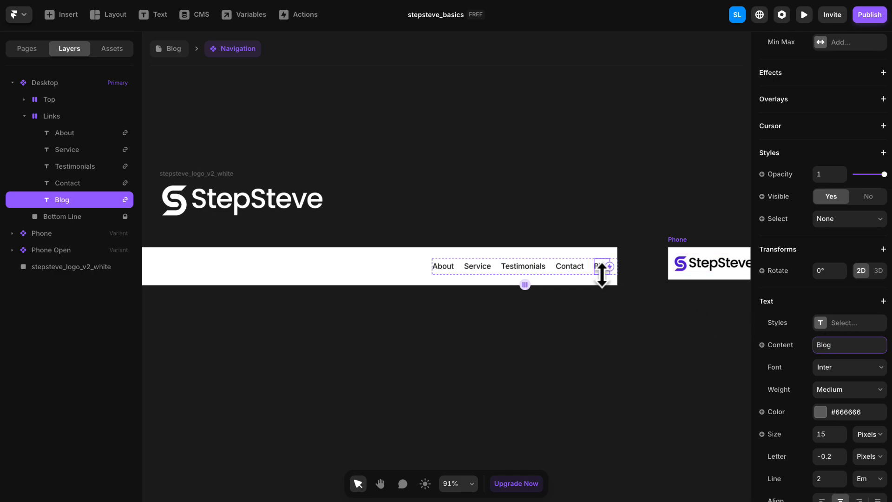
- Link the Blog navigation item to the /blog page and return from the component to the page canvas
scroll(815, 288, up, 5)
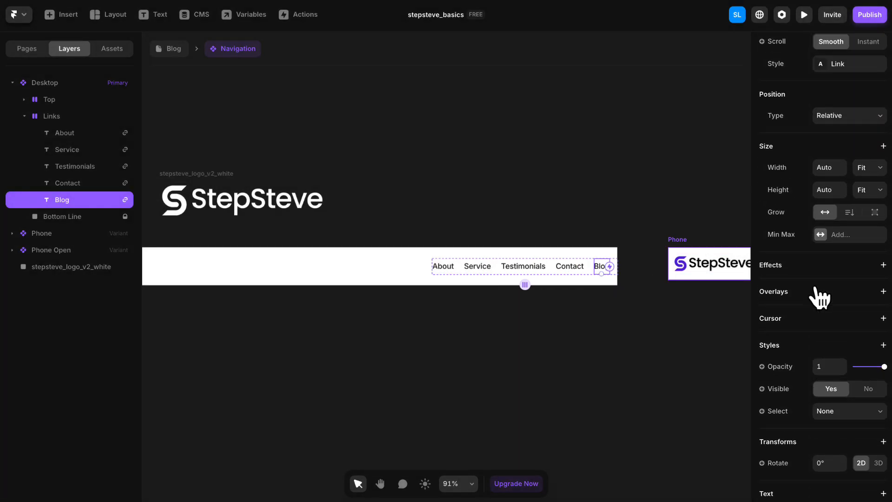
scroll(814, 288, up, 3)
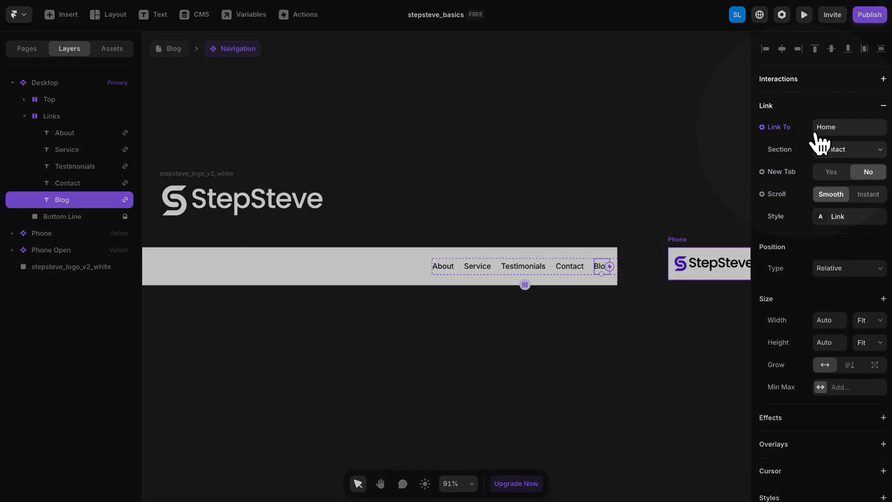
click(840, 130)
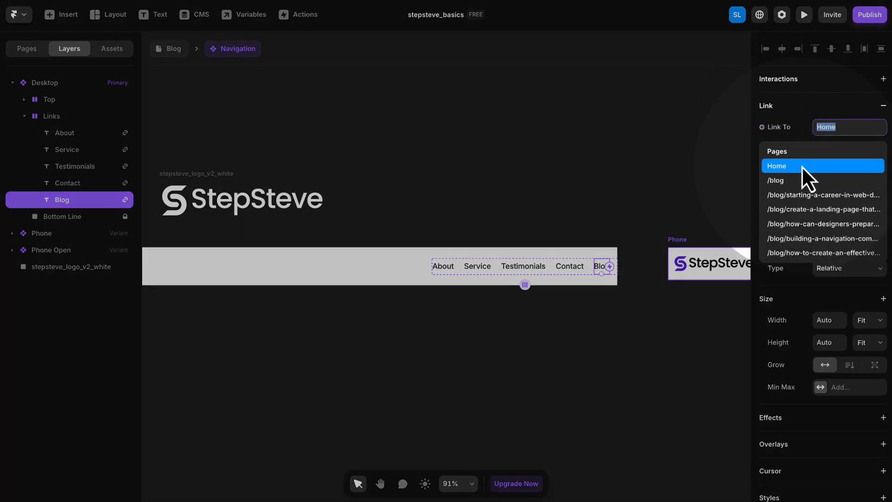
click(798, 180)
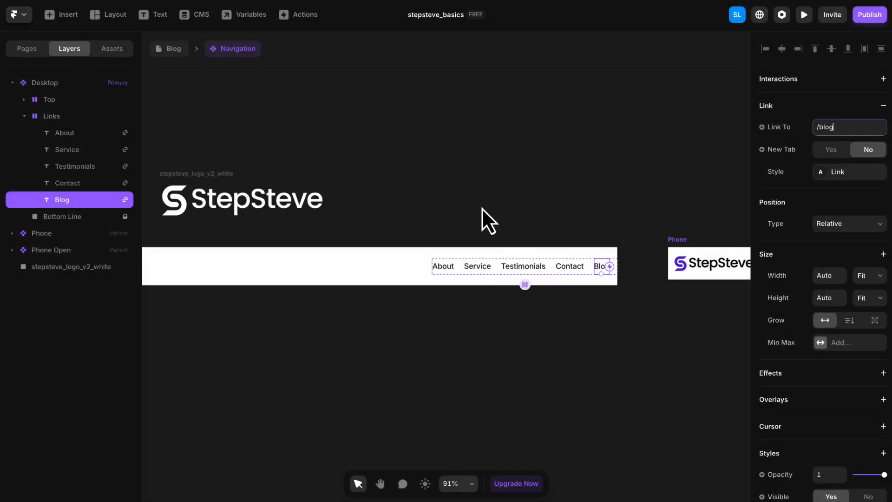
click(168, 49)
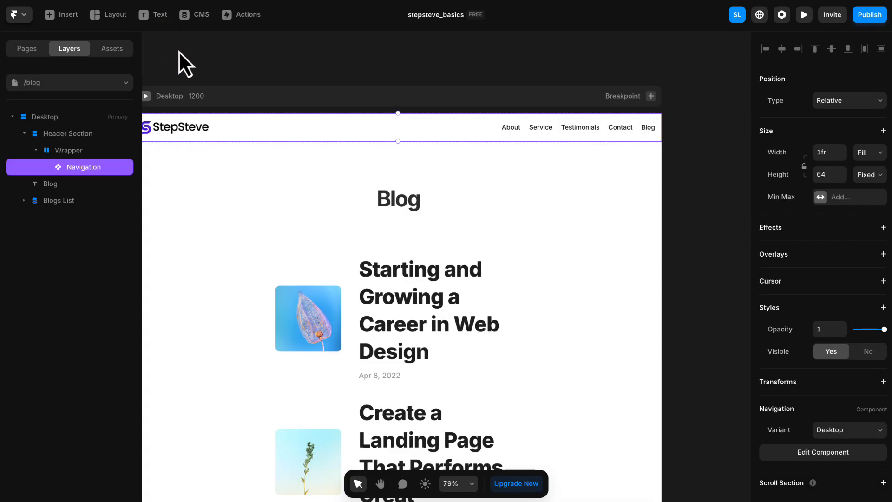
click(178, 51)
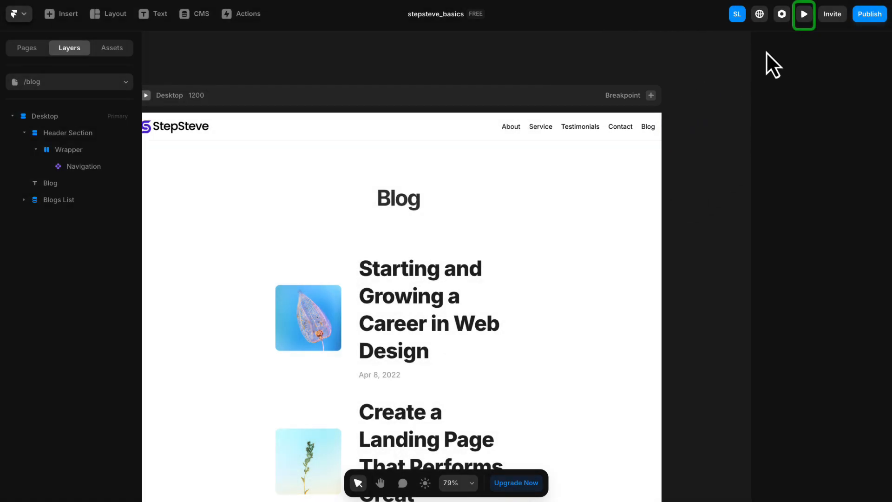
- Preview the /blog page, test the About and Blog navigation links, look through the post list and exit the preview
click(804, 15)
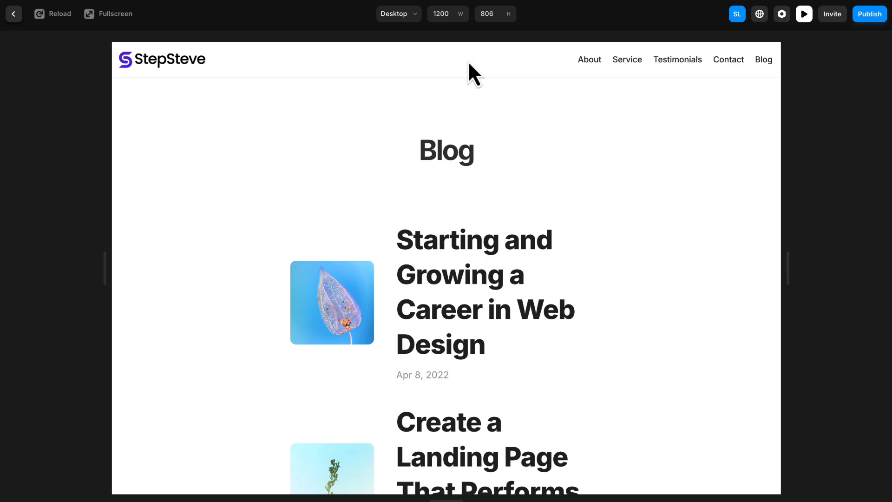
click(584, 62)
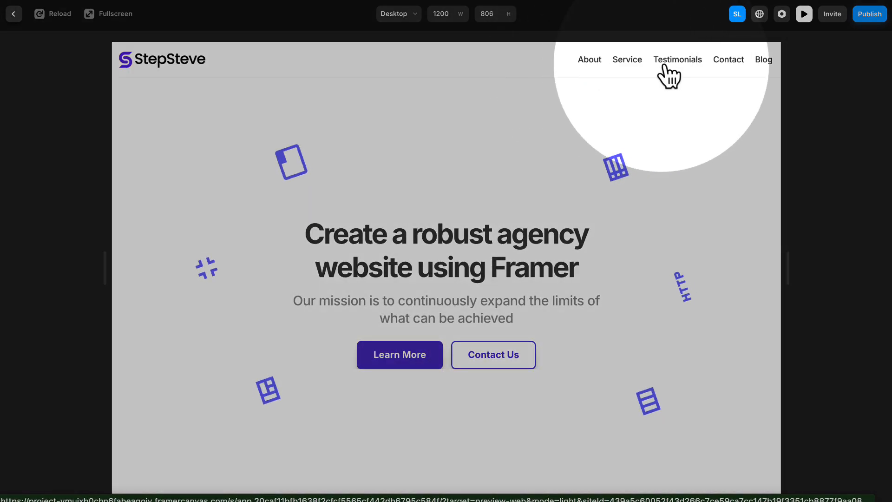
click(761, 63)
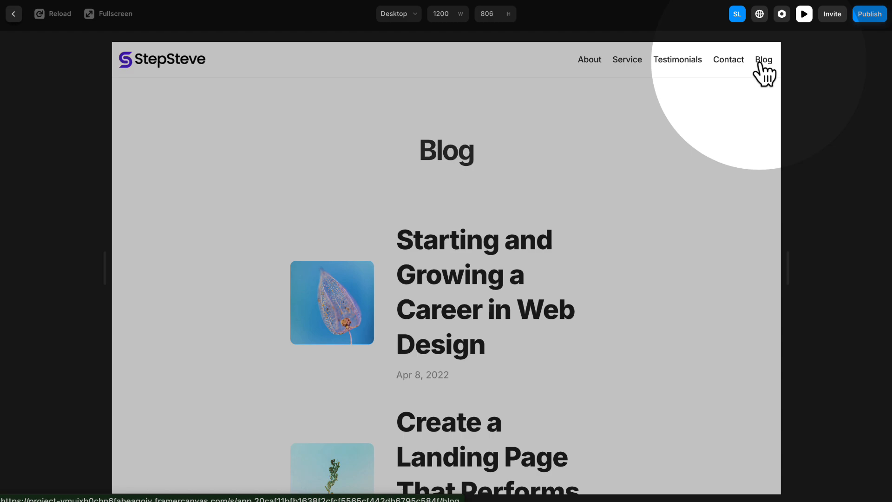
scroll(534, 130, down, 7)
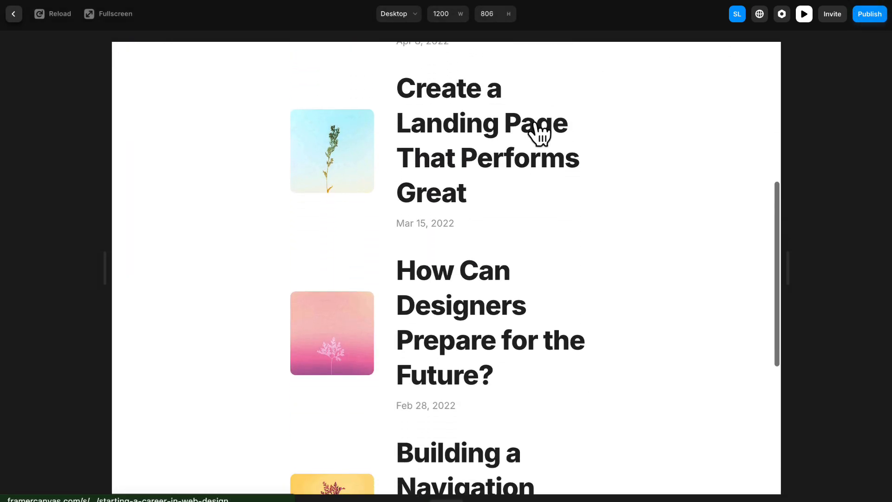
scroll(539, 135, down, 6)
scroll(539, 135, up, 8)
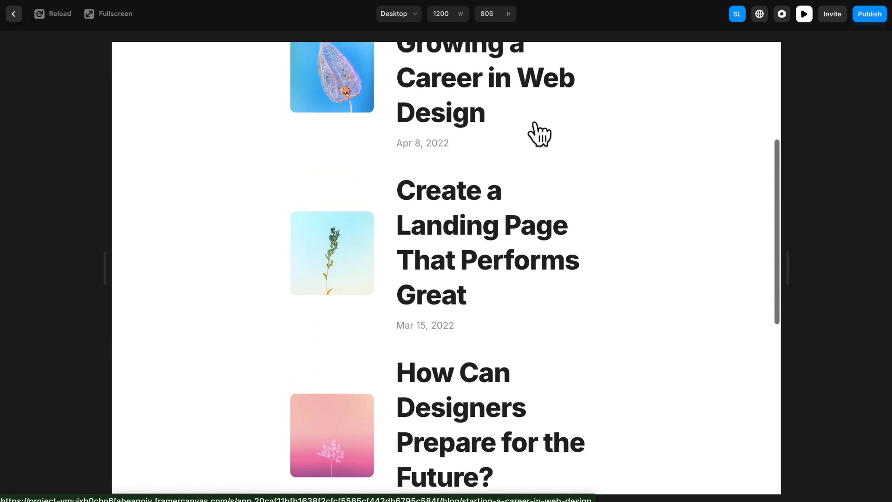
scroll(539, 134, up, 5)
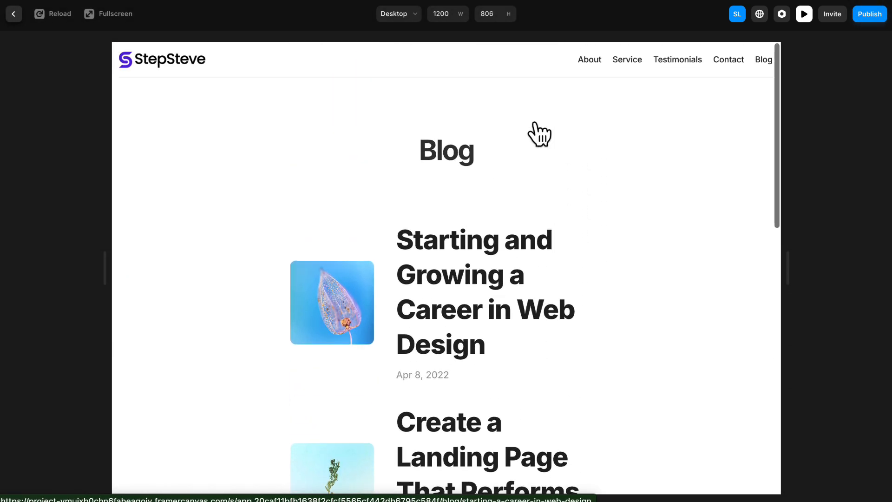
click(15, 14)
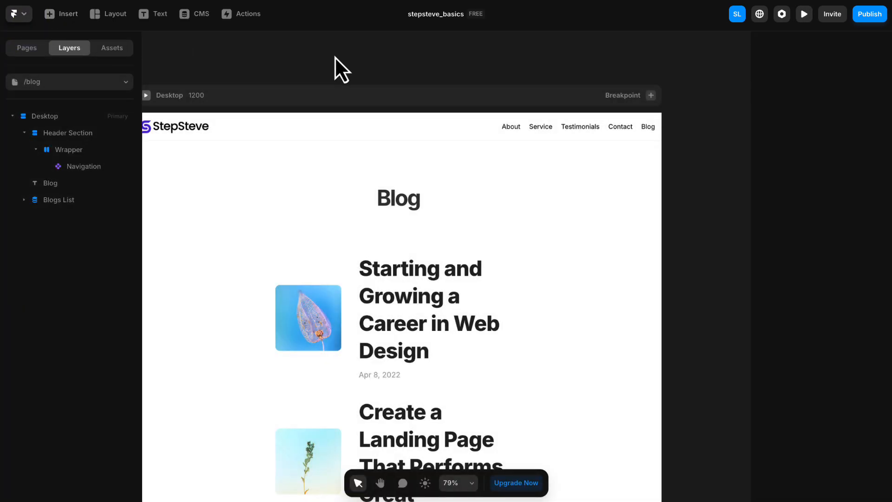
- Insert the ready-made section with three image cards and Read More buttons onto the empty canvas beside the Desktop breakpoint
drag(275, 66, 374, 51)
drag(205, 288, 194, 225)
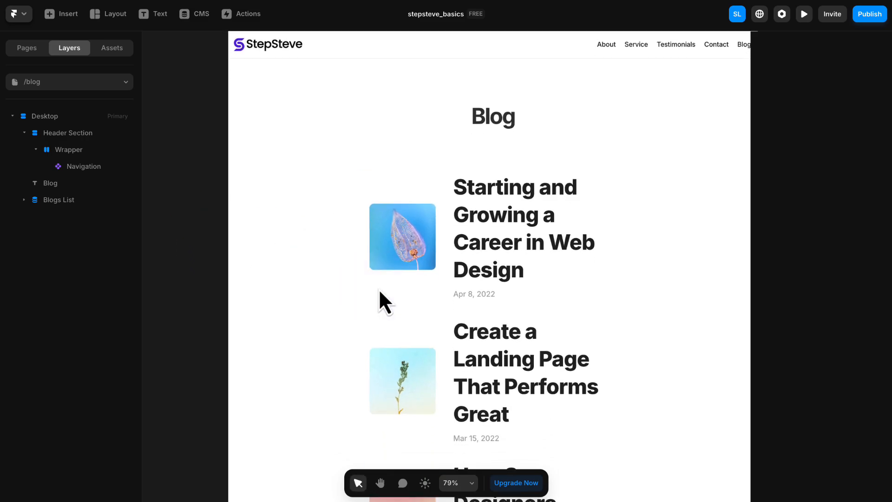
scroll(378, 288, up, 3)
scroll(379, 291, down, 3)
drag(228, 307, 307, 240)
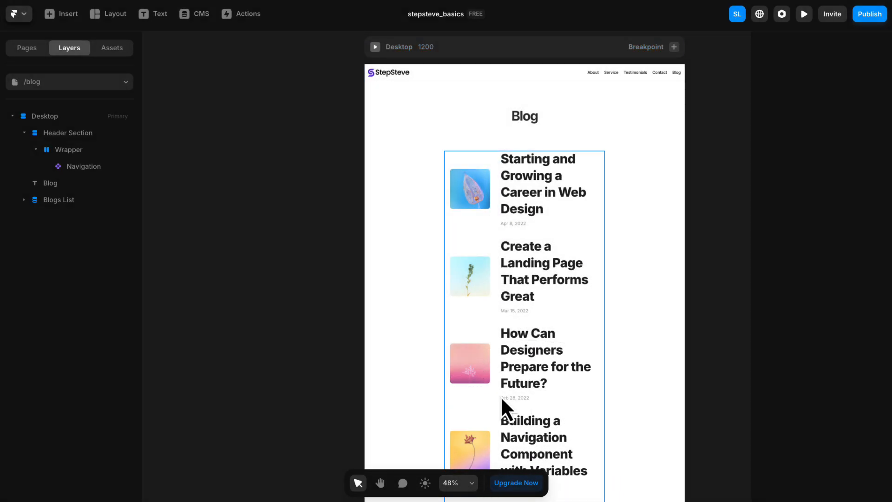
click(74, 15)
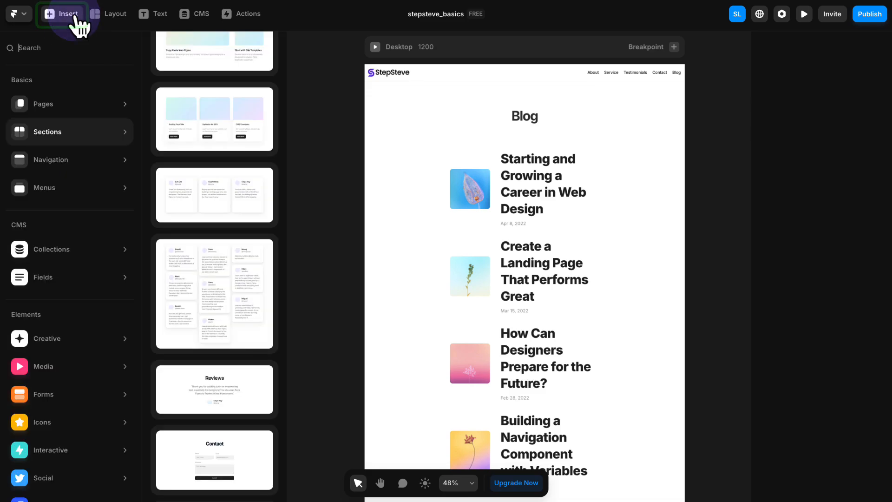
mouse_move(82, 107)
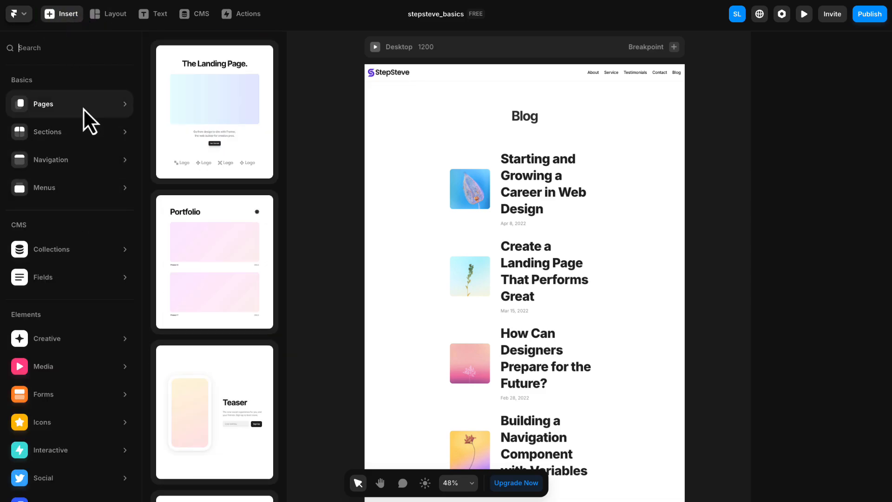
mouse_move(82, 134)
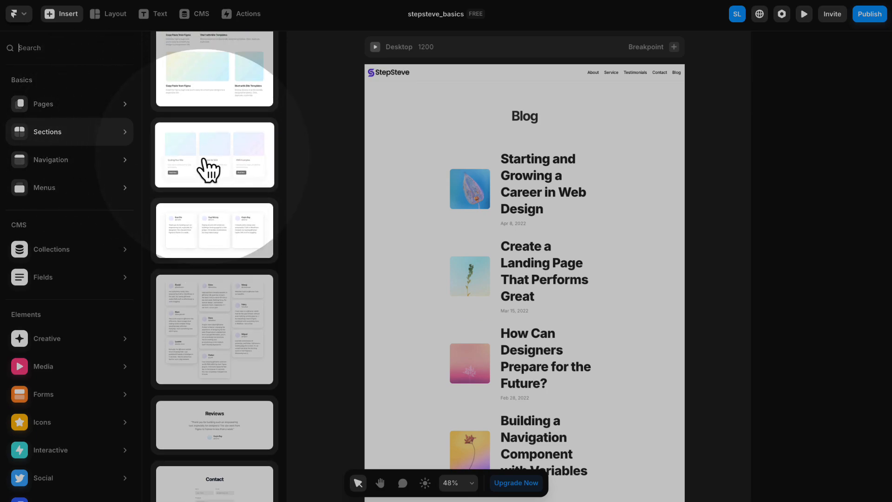
scroll(214, 193, down, 5)
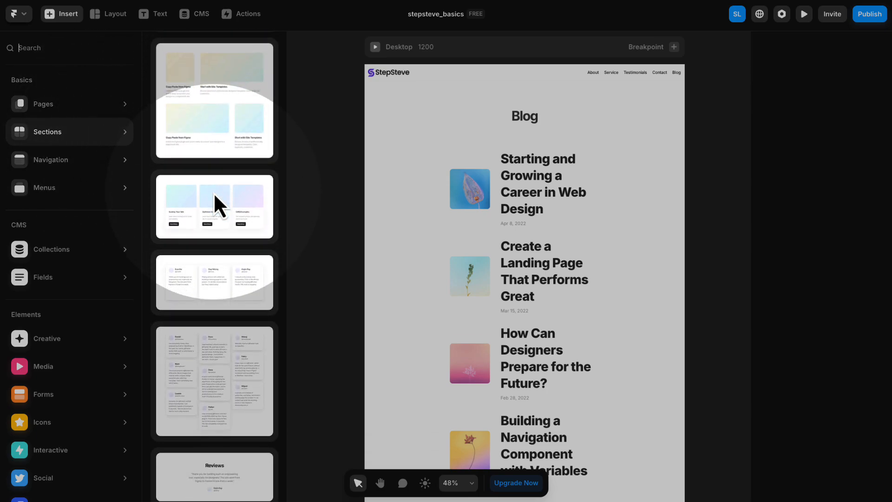
drag(211, 155, 330, 173)
mouse_move(155, 73)
mouse_down()
mouse_move(119, 74)
mouse_move(148, 79)
mouse_up()
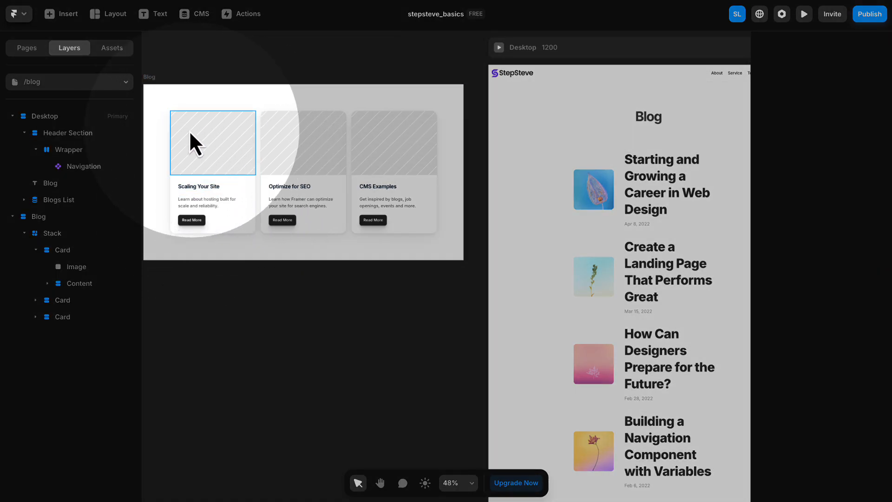
- Take the first card, "Scaling Your Site", out of the section's stack and place it on the empty canvas below
click(222, 145)
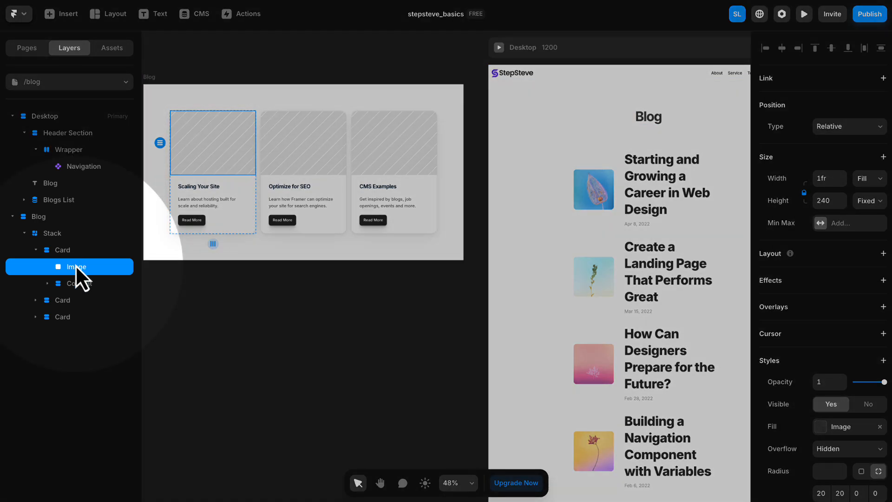
click(63, 251)
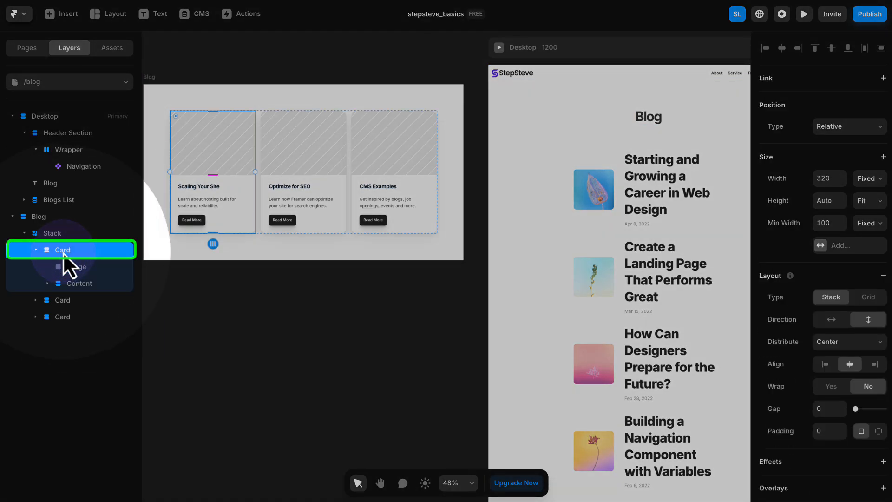
click(65, 301)
click(60, 350)
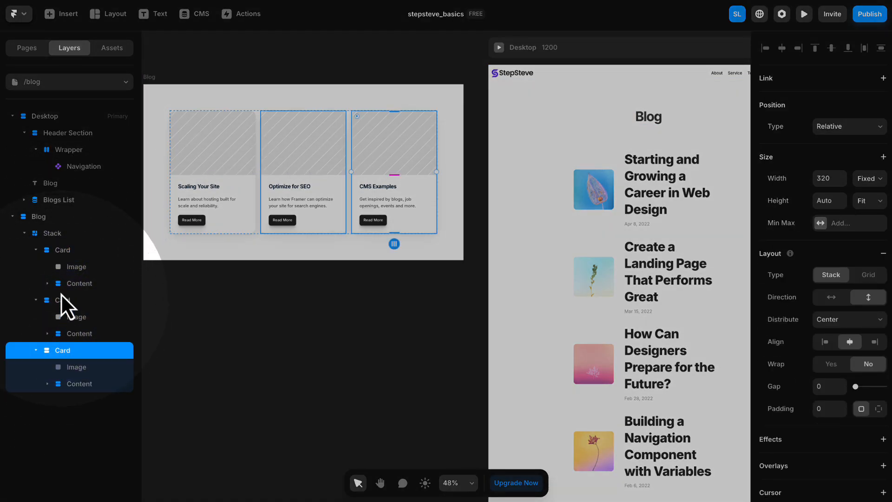
click(62, 249)
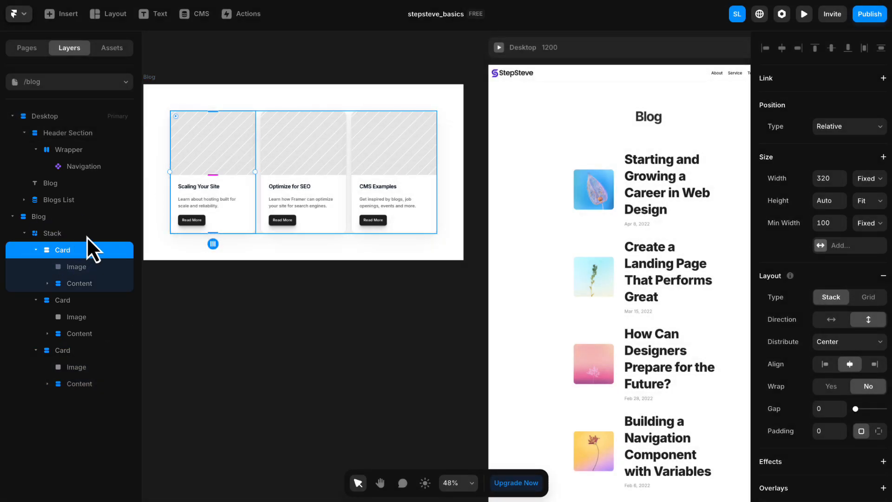
drag(229, 144, 350, 317)
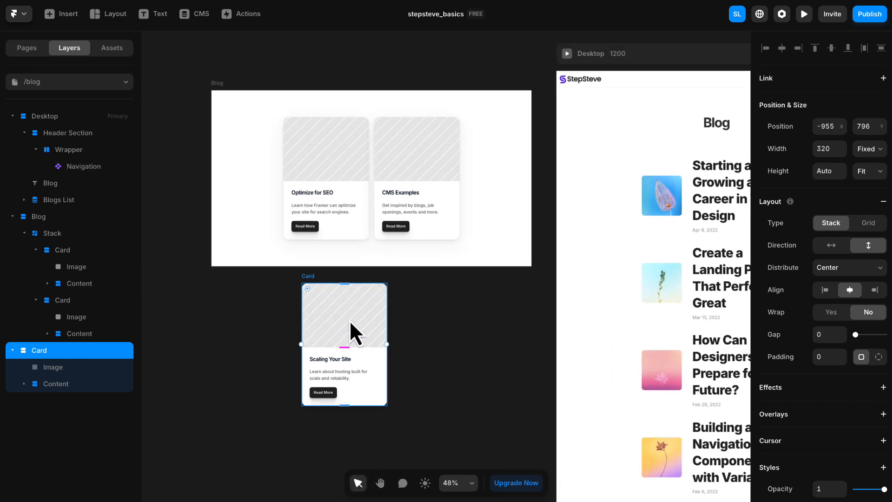
- Delete the leftover Blog section with the other two cards and place the remaining card close to the Desktop breakpoint
click(216, 83)
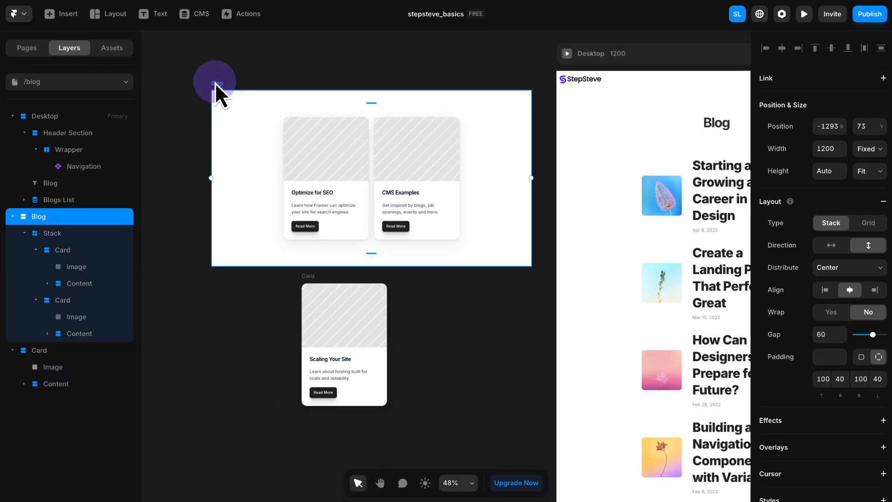
key(Delete)
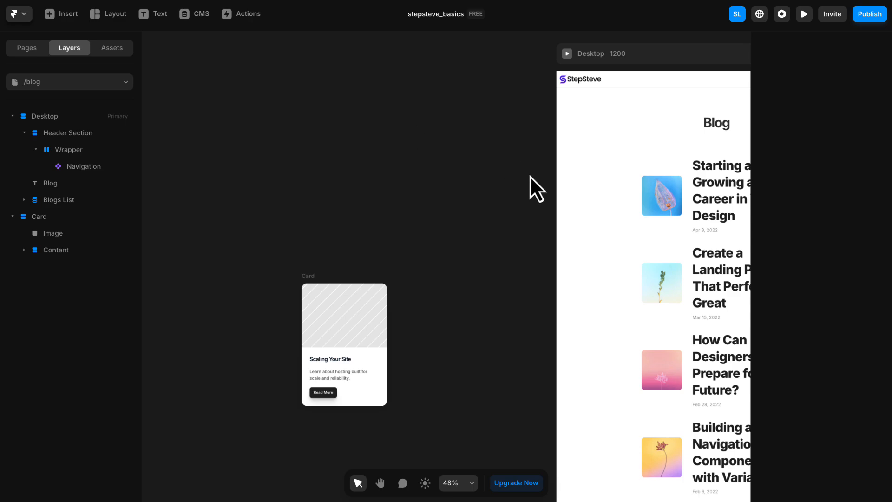
click(302, 278)
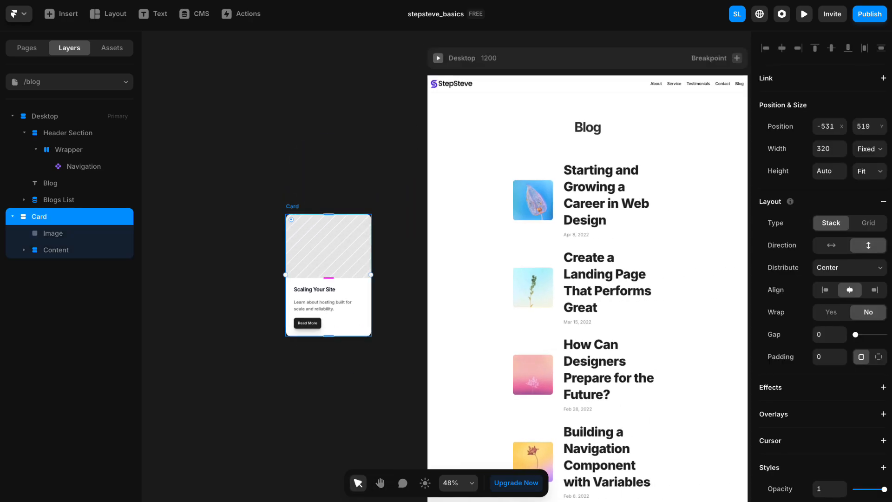
- Delete the Read More button from the standalone card
scroll(322, 296, up, 5)
click(459, 309)
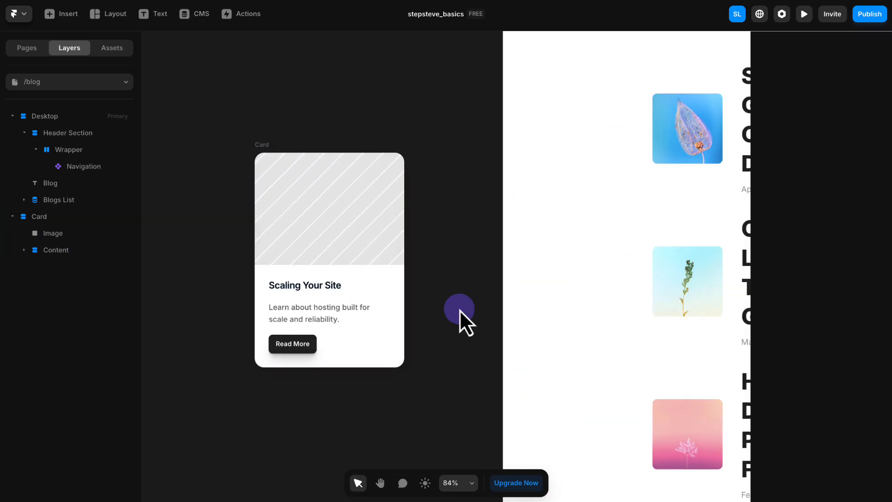
key(space)
drag(460, 331, 482, 250)
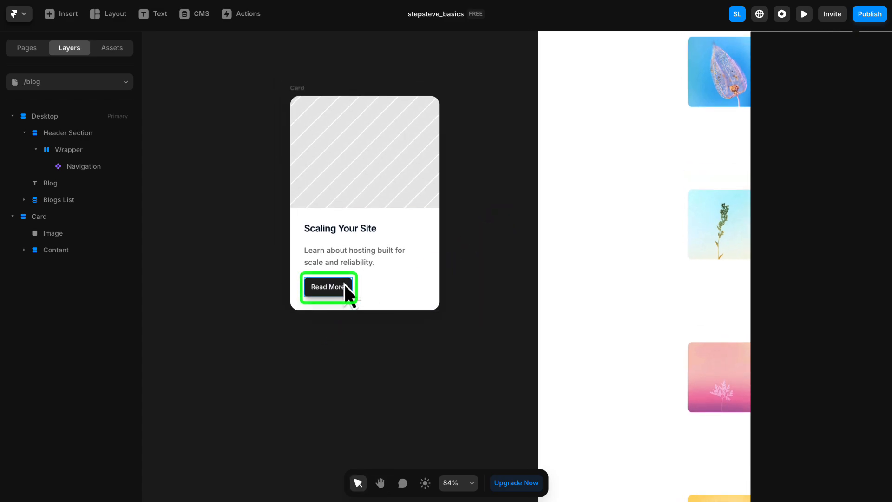
click(344, 284)
key(Delete)
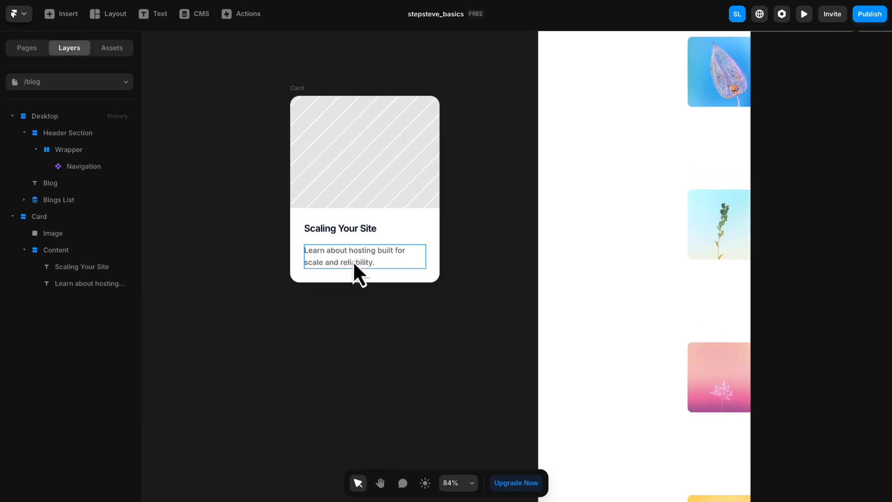
- Replace the card's description text below the title with "Date"
click(325, 231)
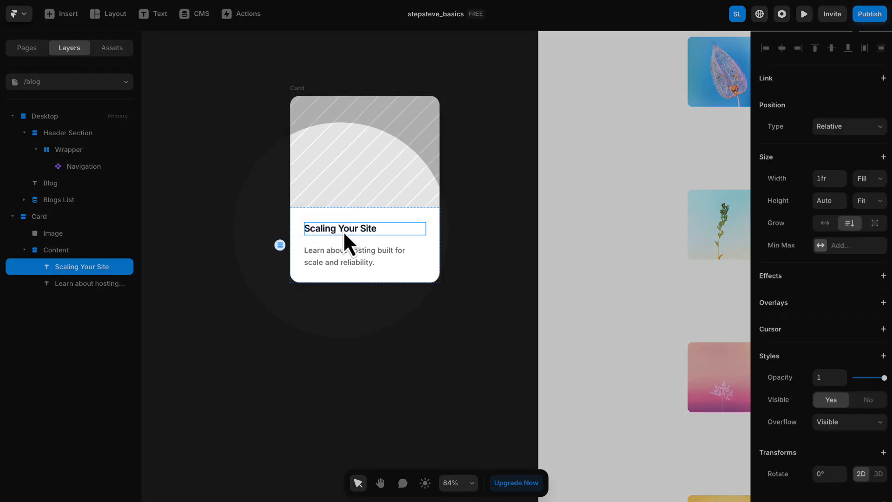
click(354, 255)
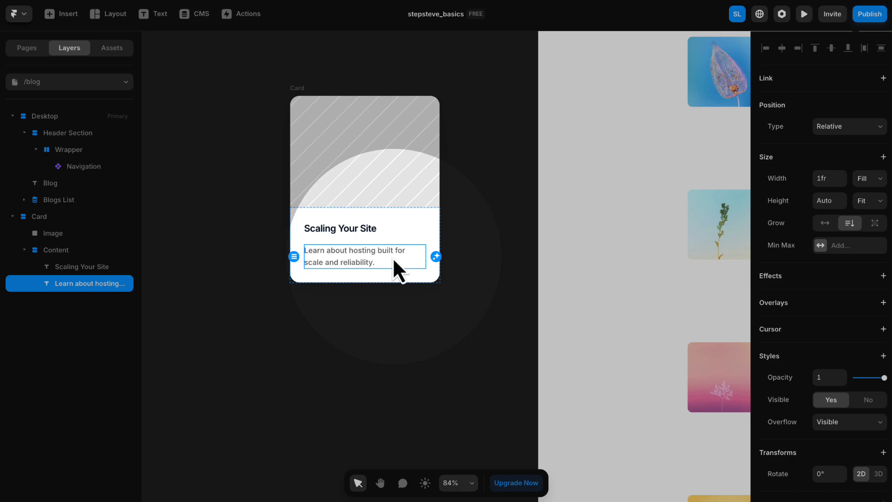
double_click(358, 250)
key(ctrl+a)
text(d)
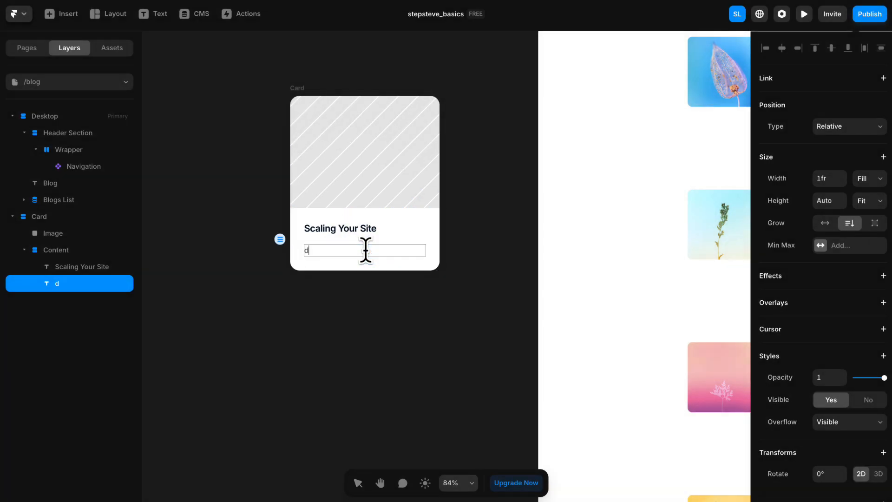
click(374, 283)
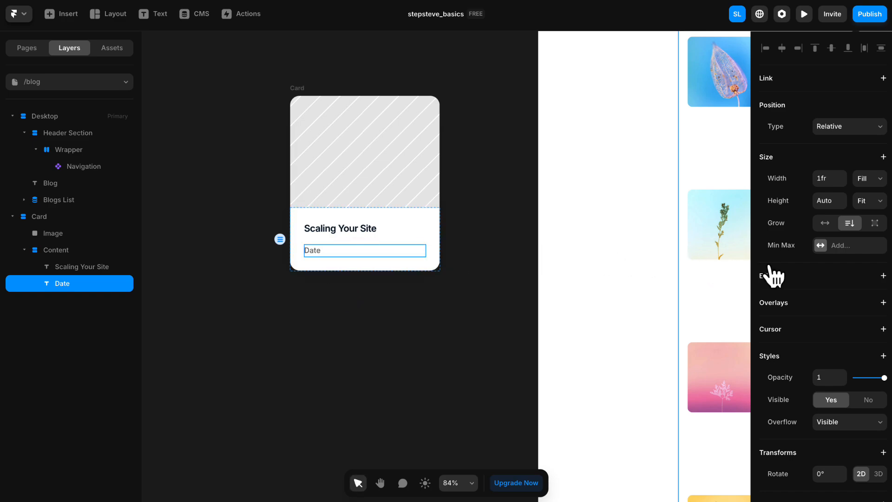
- Set the Date text's color to the light gray #C4C4C4
scroll(790, 277, down, 7)
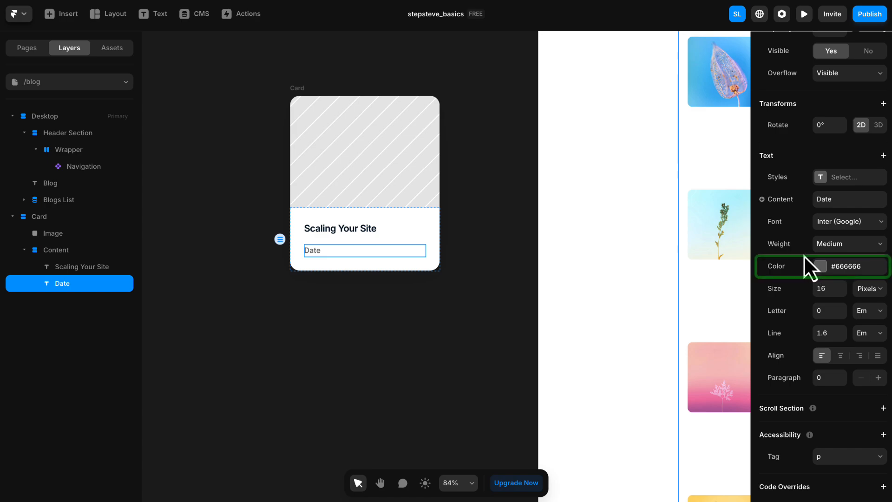
click(820, 267)
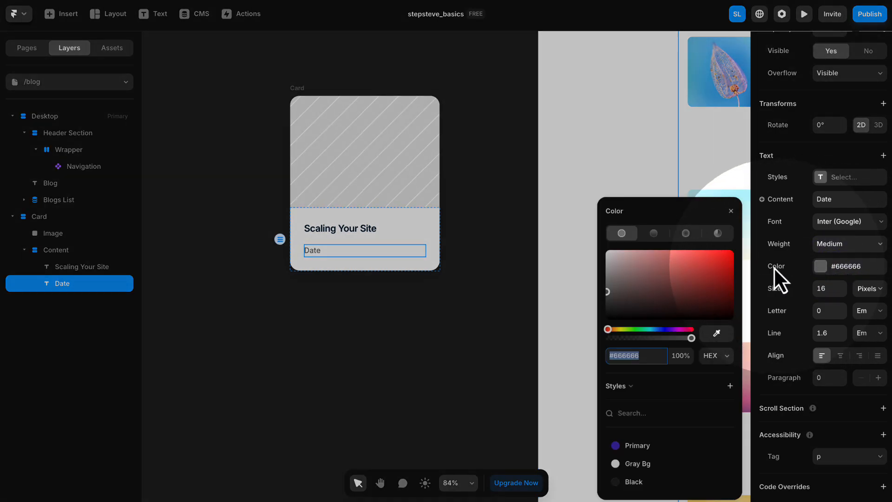
drag(672, 277, 596, 267)
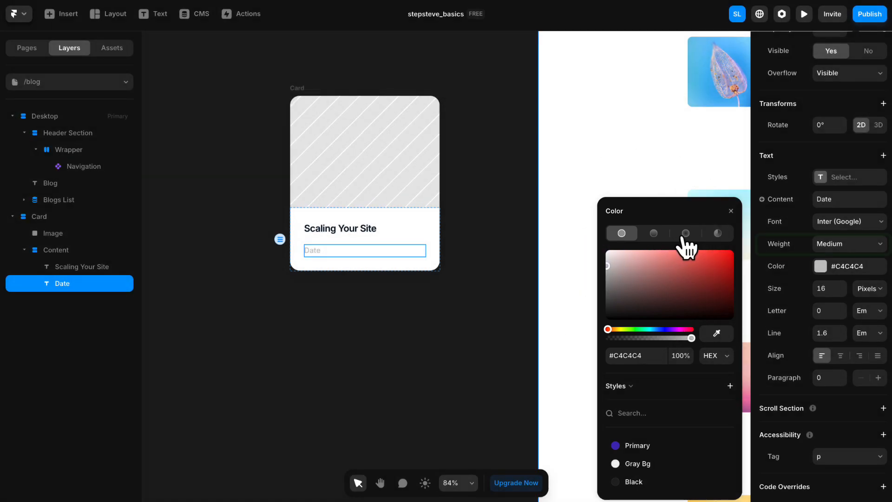
click(731, 211)
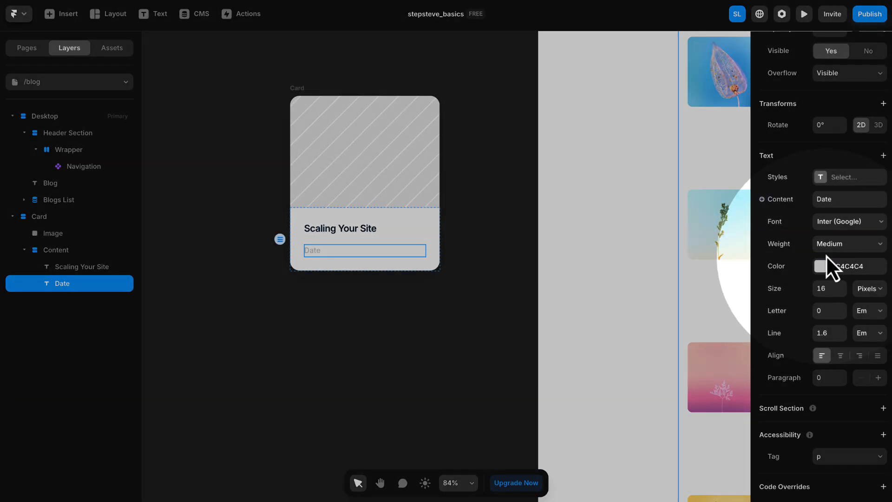
- Set the Date text's weight to Semibold and its size to 15 pixels
click(828, 246)
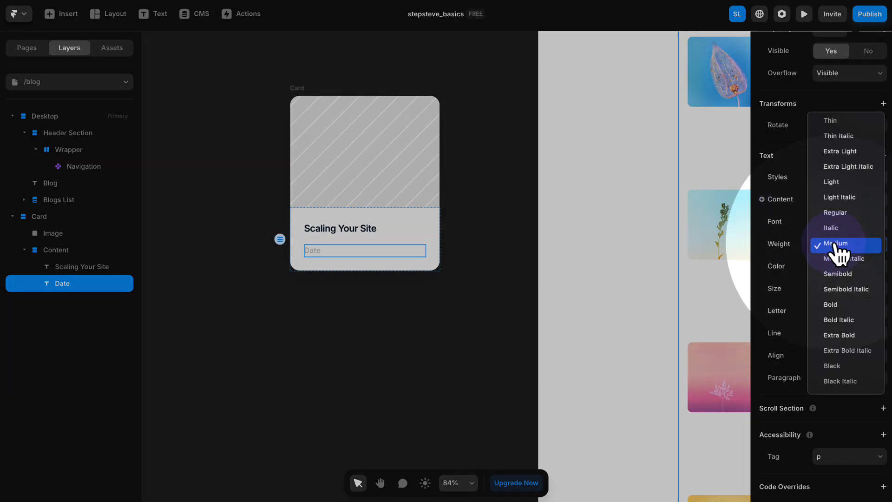
click(836, 273)
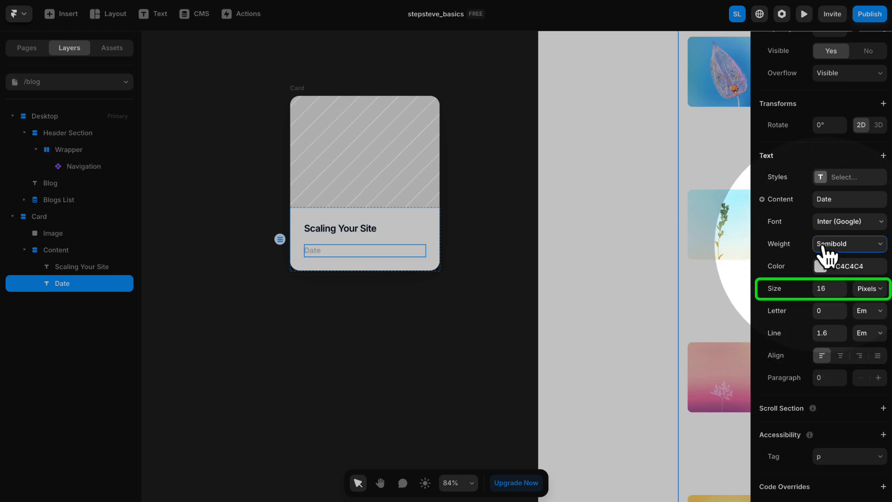
click(829, 289)
text(15)
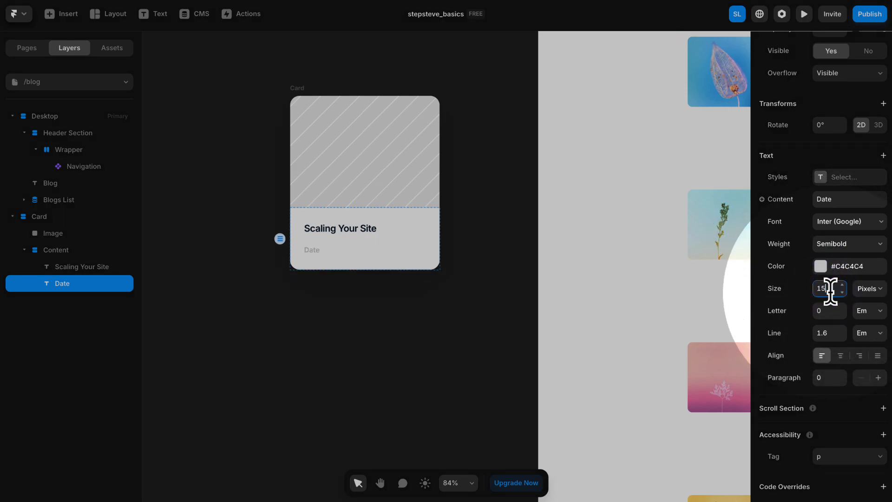
- Switch the Date text's letter spacing to pixels and set it to -0.5
click(873, 316)
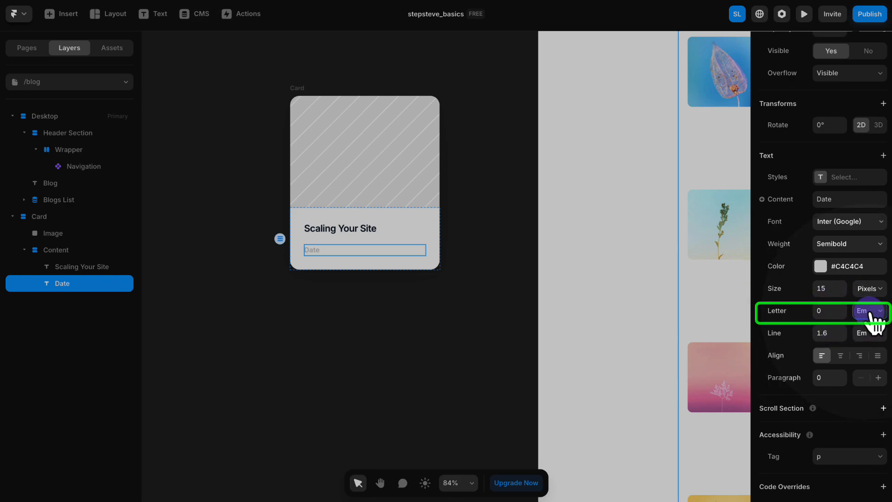
click(877, 330)
click(826, 311)
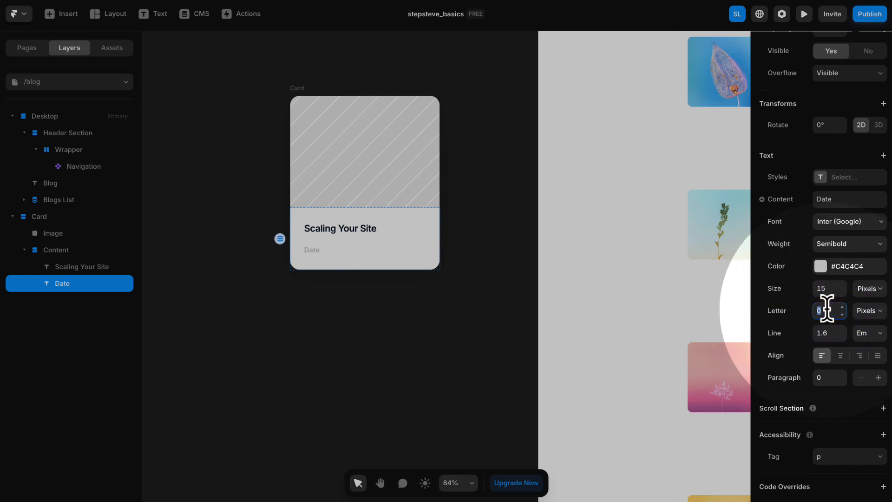
text(-0.5)
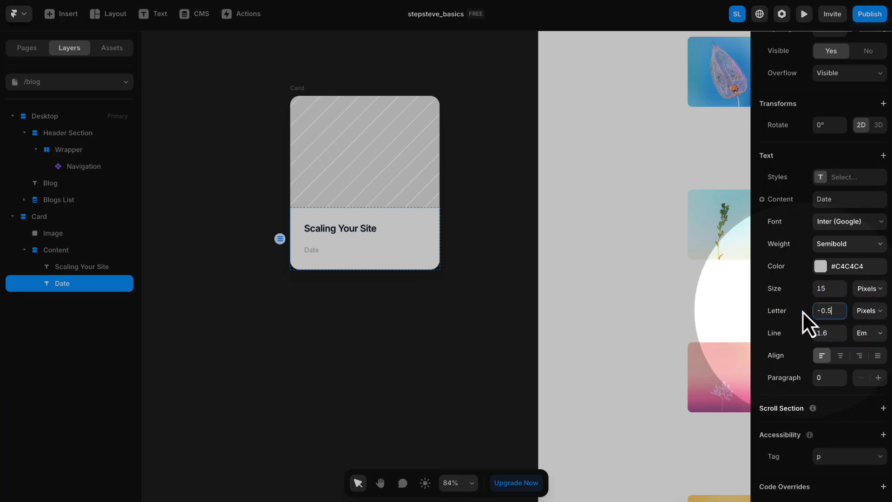
key(Return)
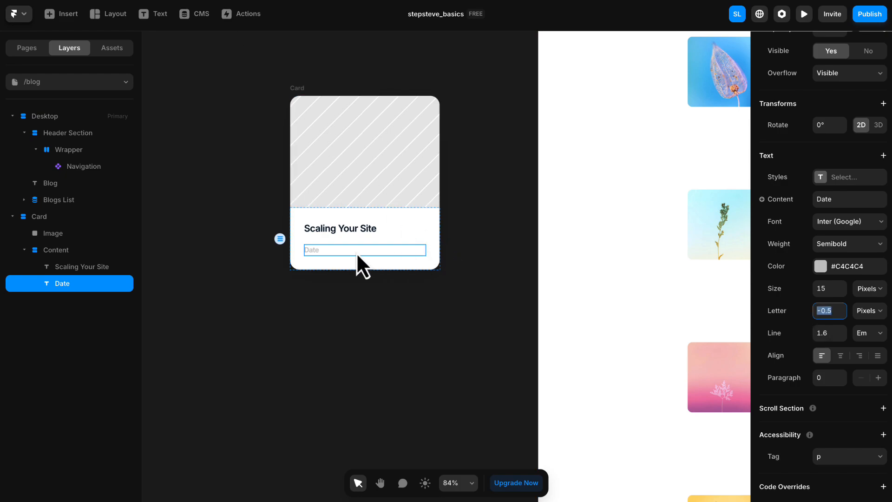
- Duplicate the Date text and place the copy above the card's title
scroll(357, 253, up, 2)
right_click(308, 250)
mouse_move(350, 251)
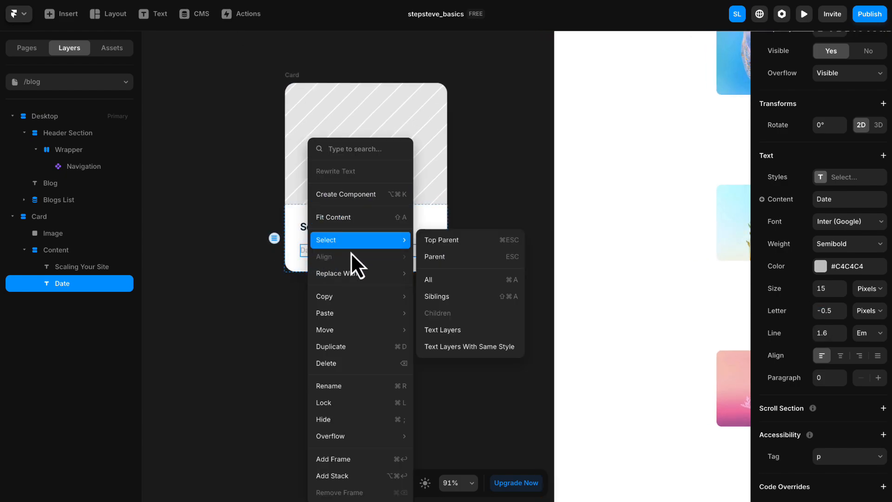
click(346, 346)
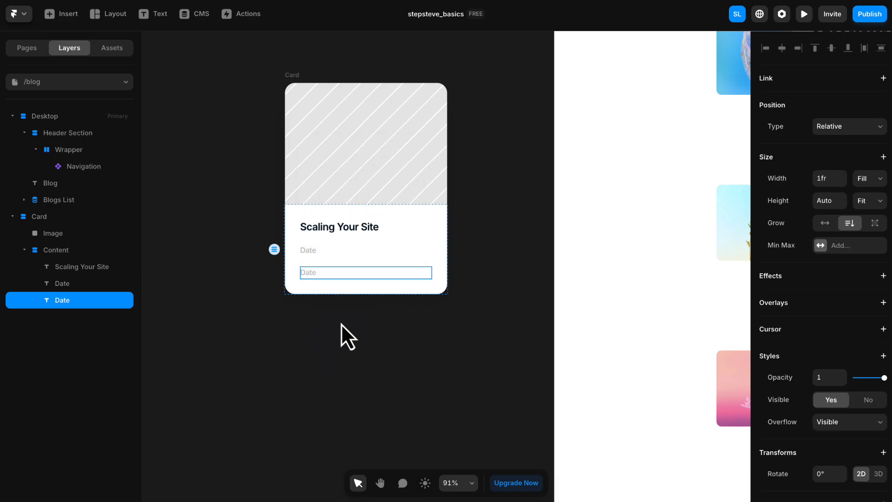
drag(317, 261, 310, 225)
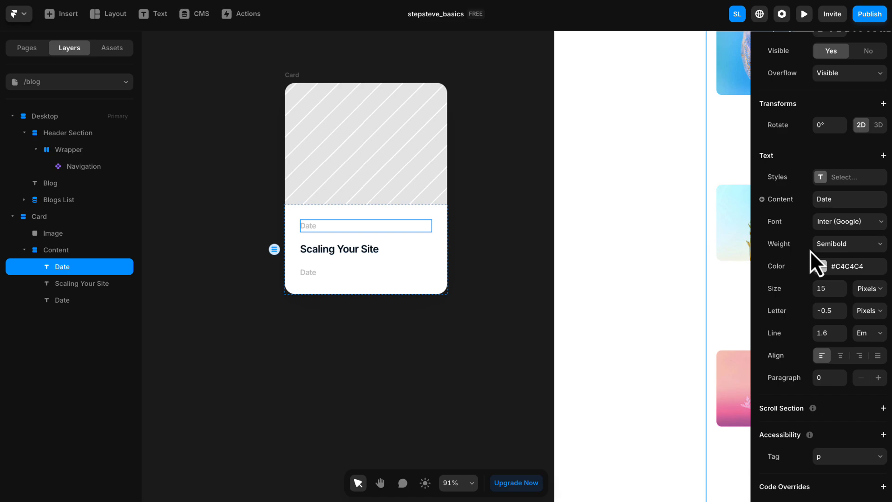
- Change the text above the title to "Category" and apply the Primary color style to it
click(848, 197)
text(Category)
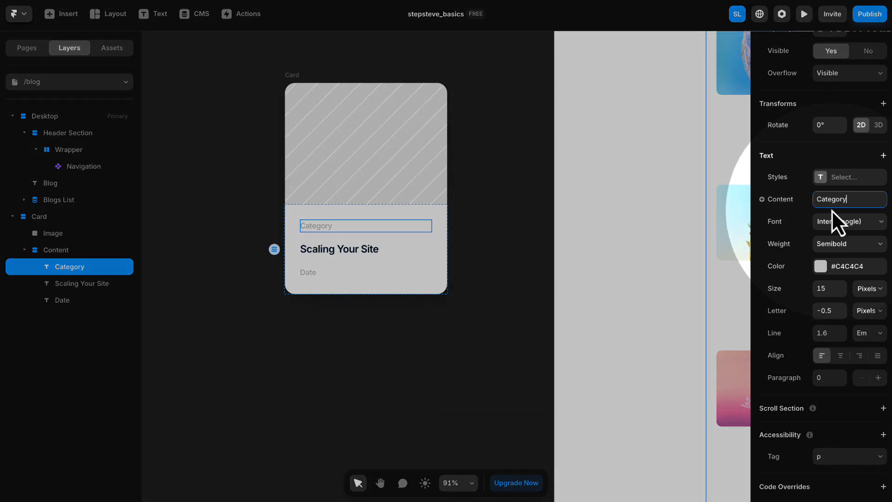
click(816, 269)
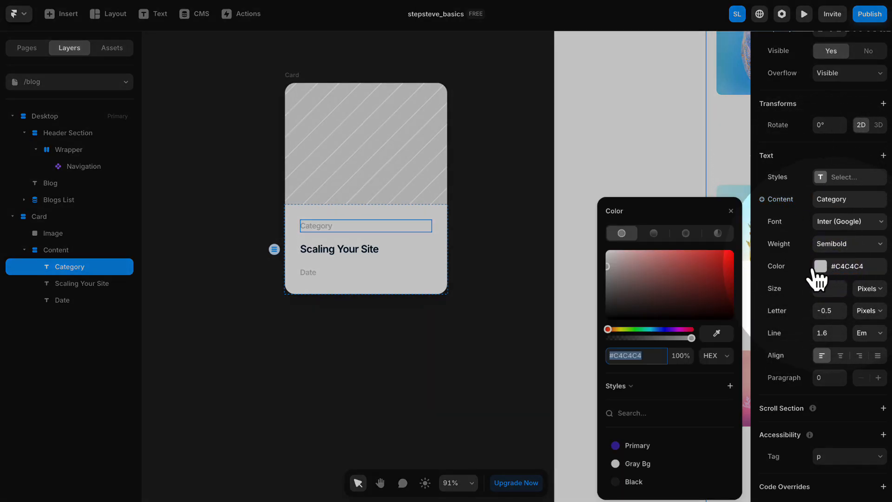
click(637, 445)
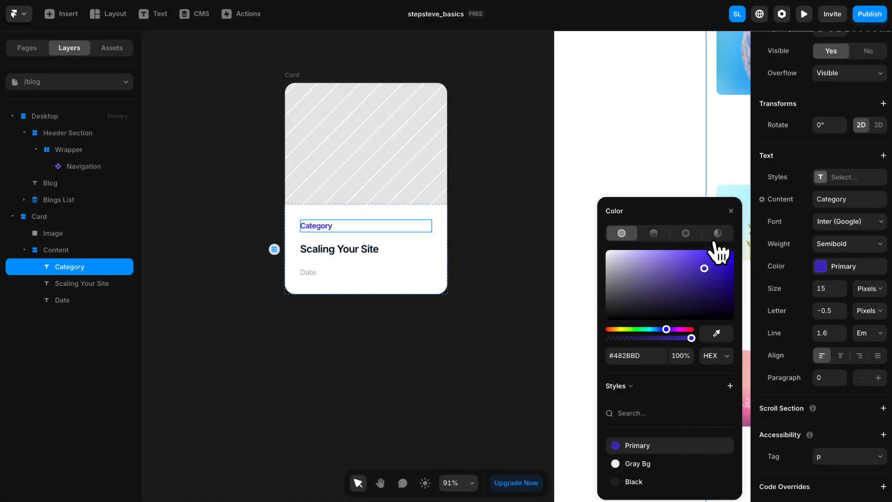
click(731, 210)
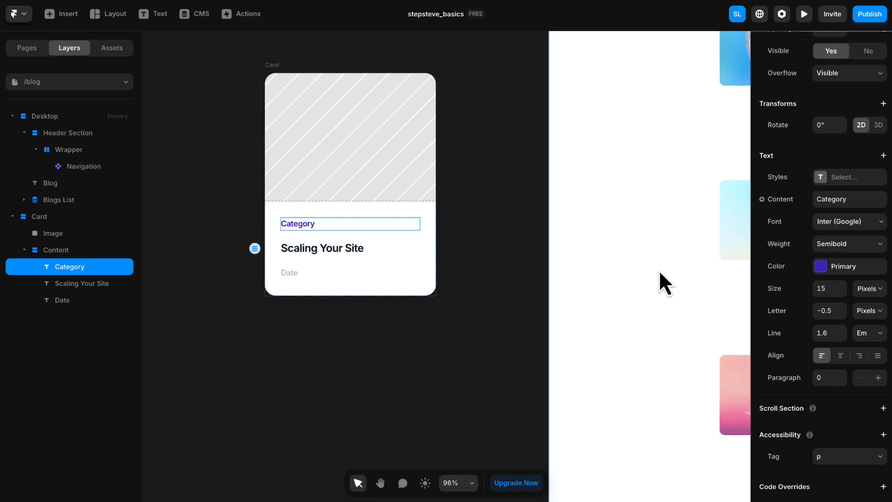
- Set the max width of the Blogs List to 1000
scroll(659, 270, down, 2)
key(space)
drag(638, 274, 483, 268)
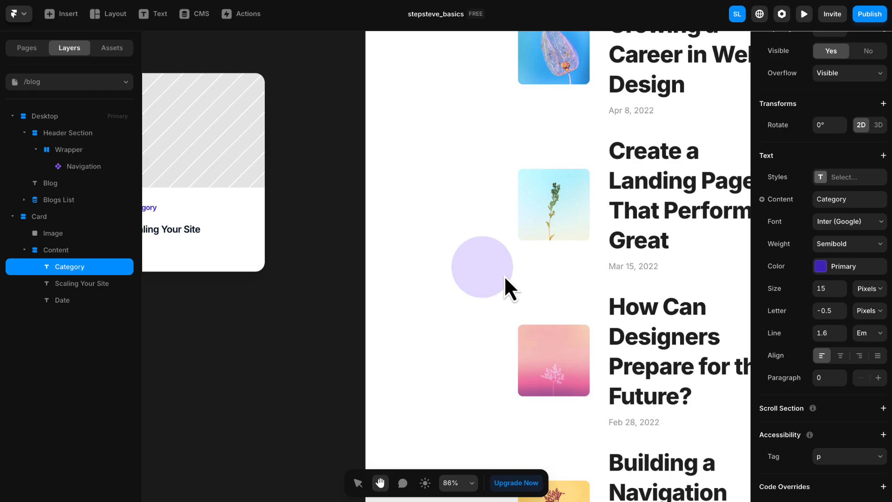
scroll(549, 287, down, 5)
click(546, 252)
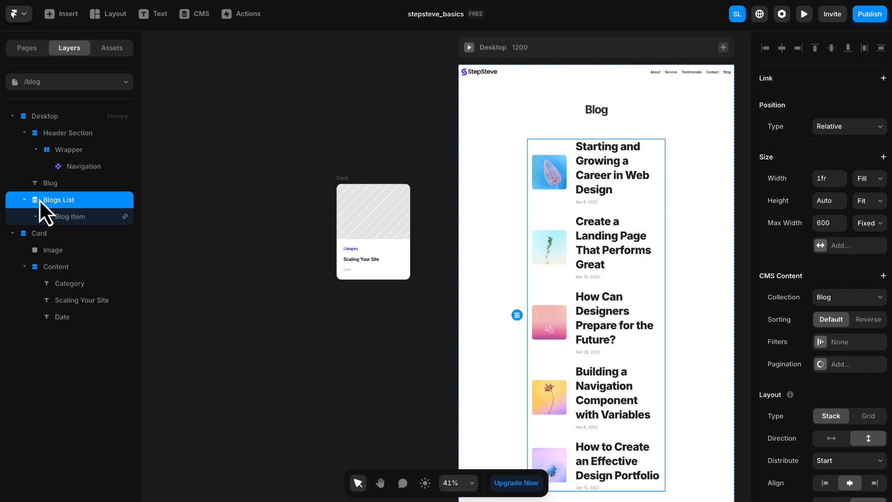
click(52, 219)
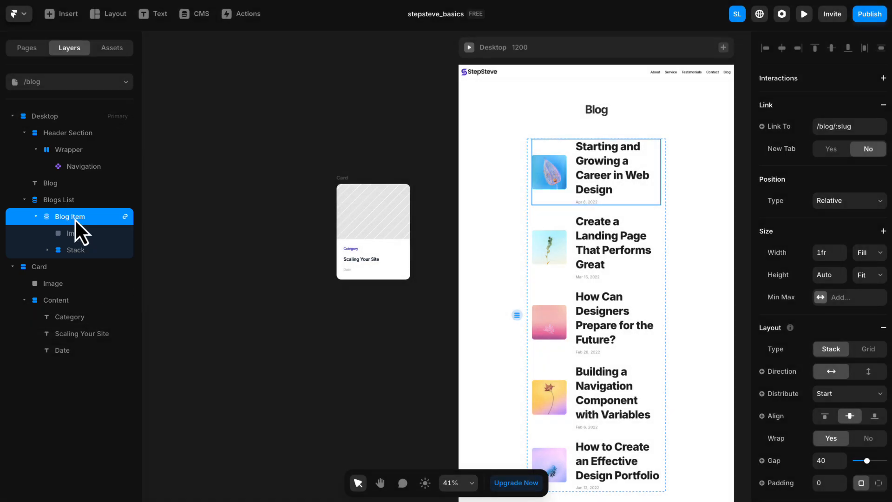
click(69, 201)
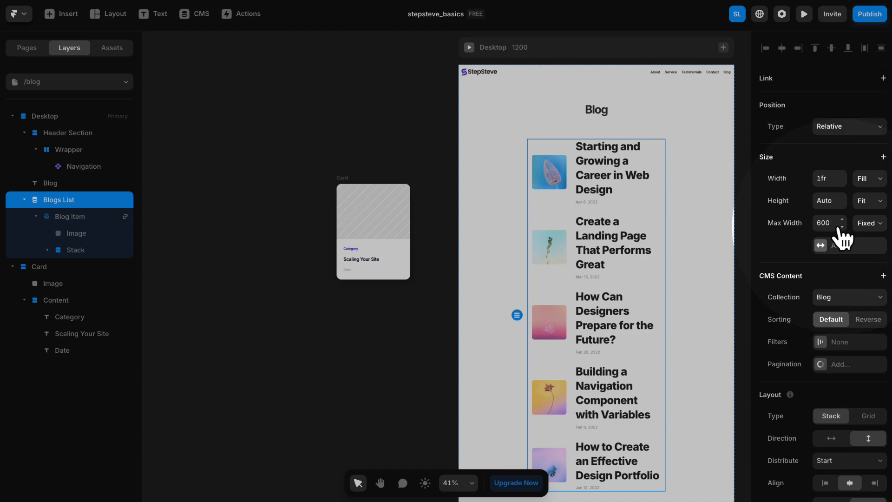
click(818, 224)
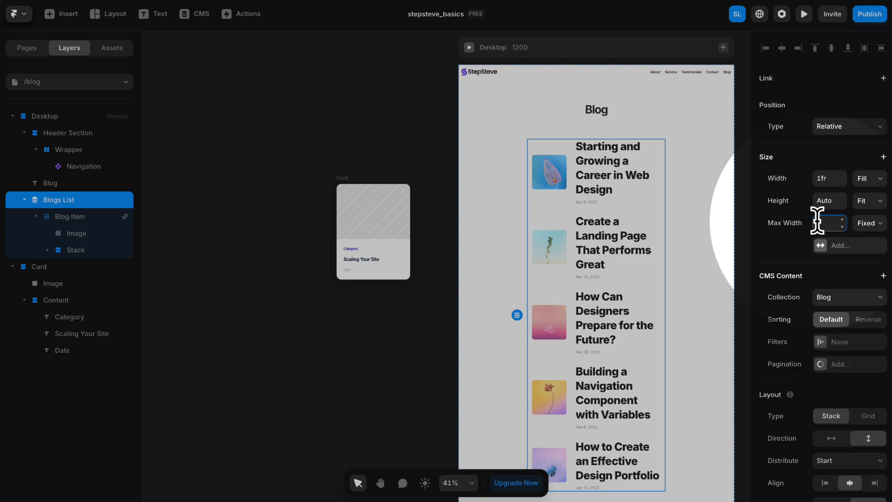
key(Return)
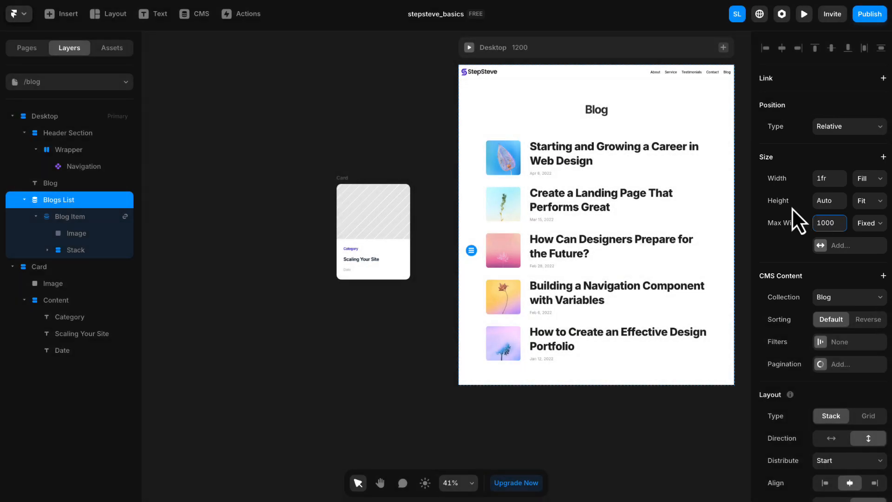
click(742, 202)
- Delete the default Image and Stack layers inside the Blog Item
key(space)
drag(729, 204, 664, 201)
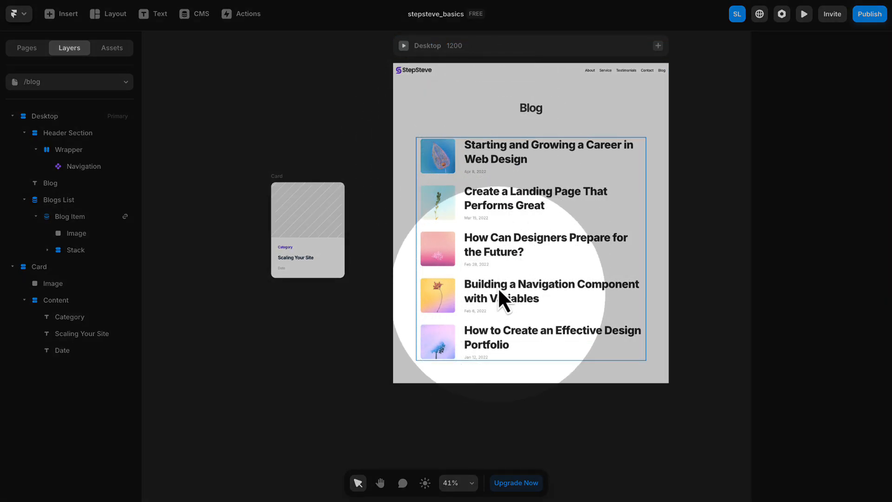
click(500, 181)
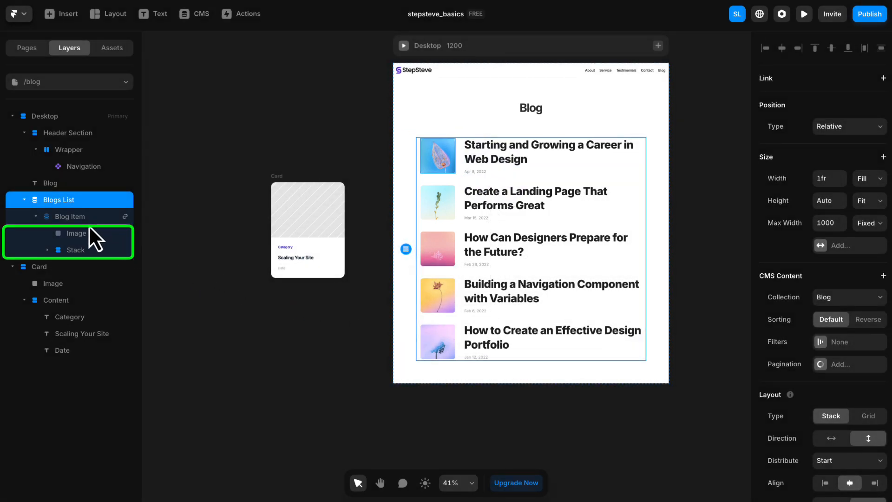
click(76, 218)
click(83, 234)
shift+click(82, 250)
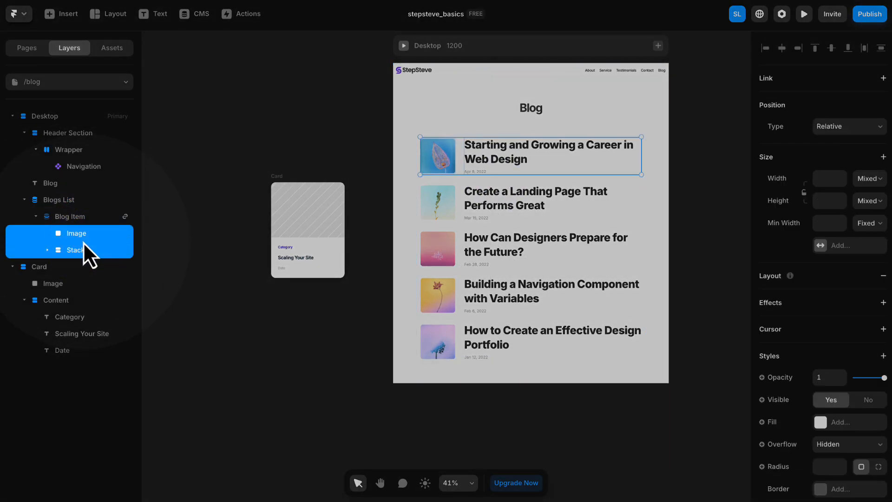
key(Delete)
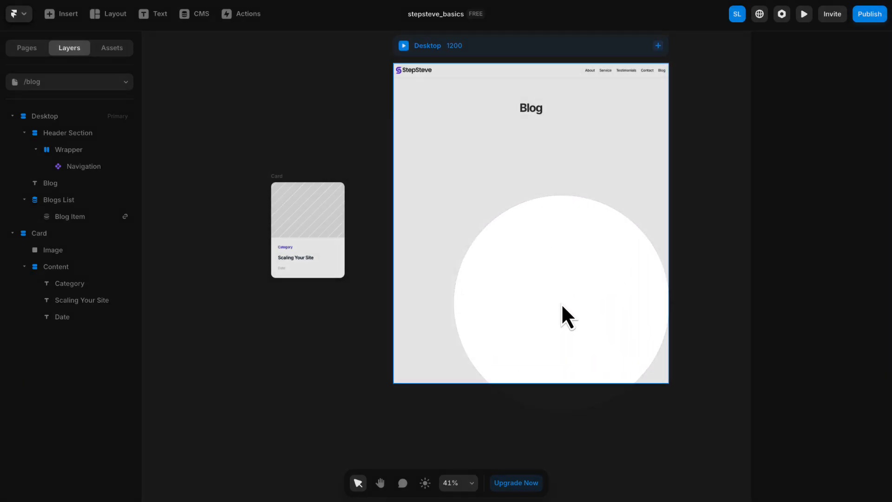
- Move the custom Card into the empty Blog Item so that it repeats for every blog post
drag(277, 178, 302, 172)
click(12, 233)
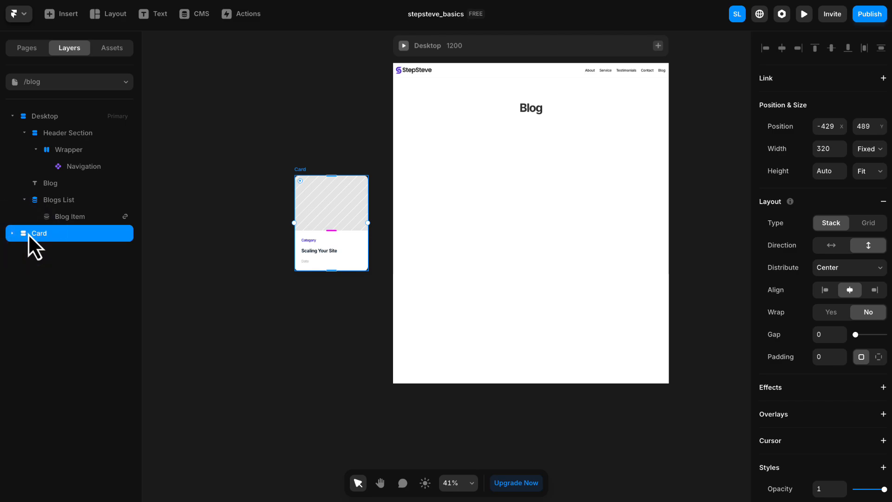
drag(27, 233, 69, 219)
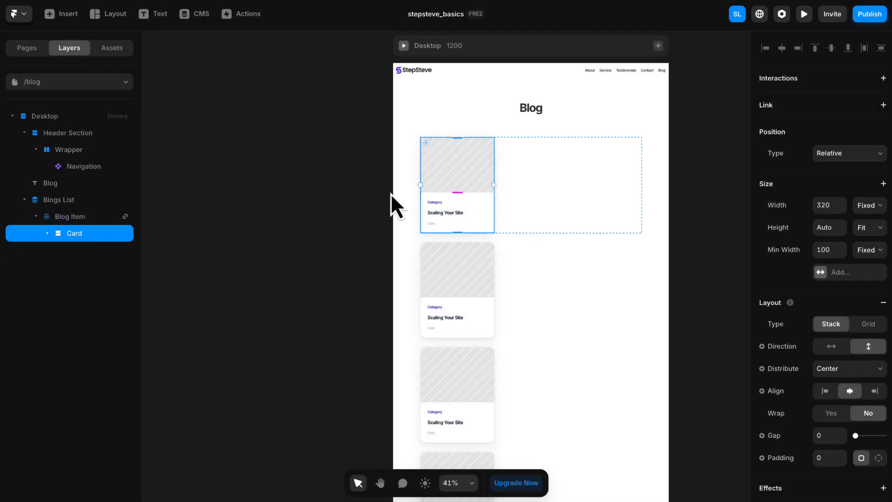
- Change the Blogs List's layout type from Stack to Grid
drag(318, 255, 171, 198)
scroll(395, 230, up, 1)
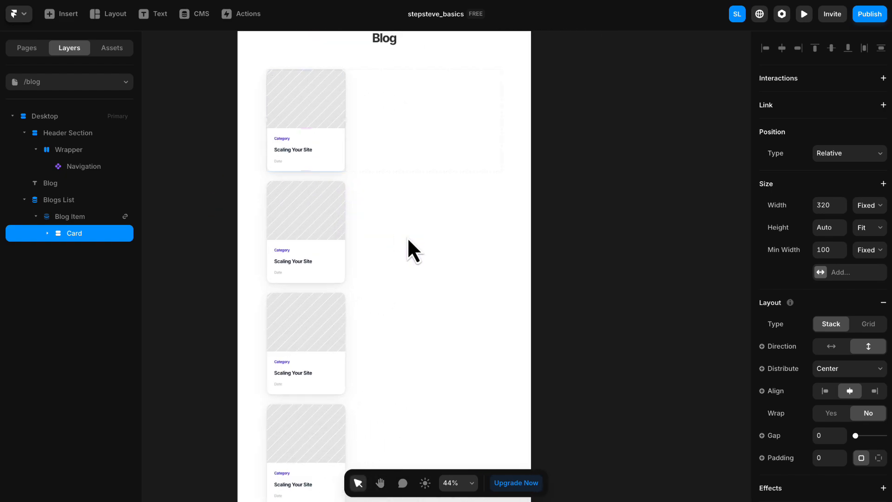
scroll(407, 237, down, 4)
click(539, 299)
drag(543, 303, 501, 256)
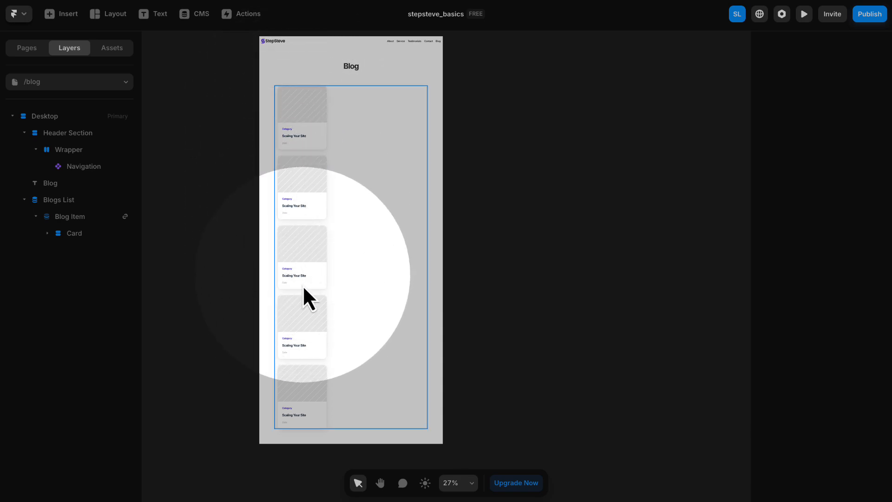
click(58, 199)
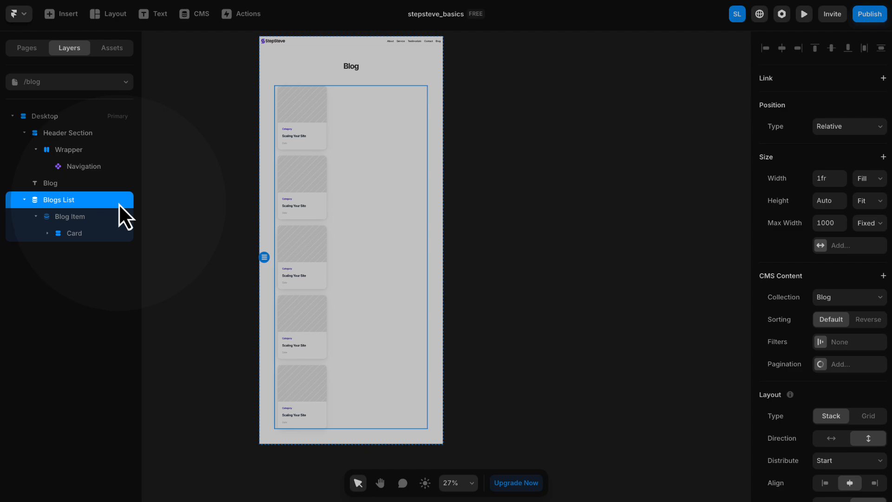
scroll(790, 218, down, 3)
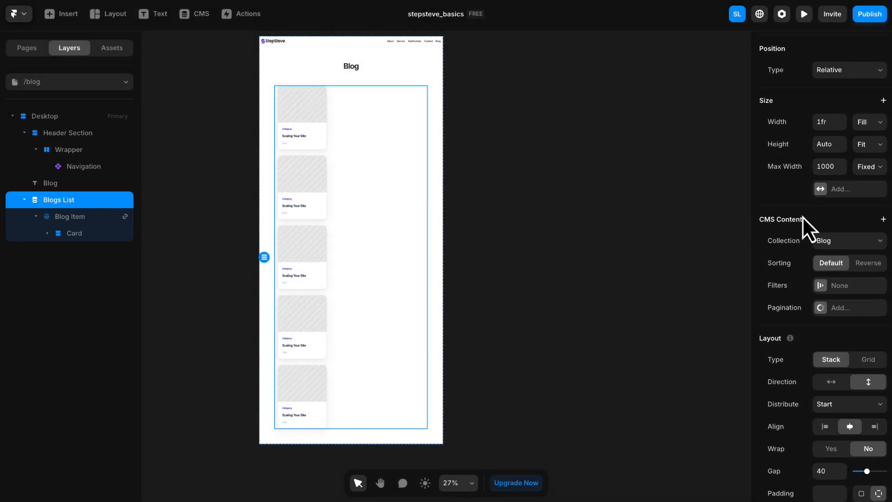
click(868, 310)
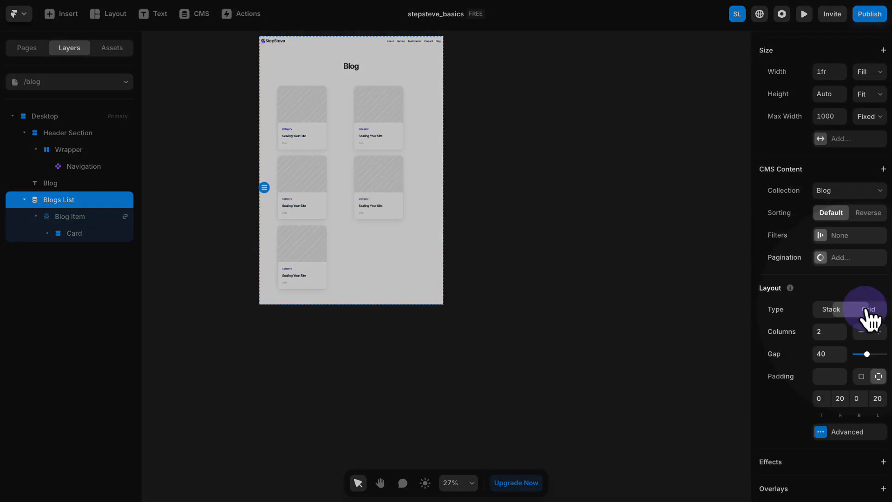
click(517, 197)
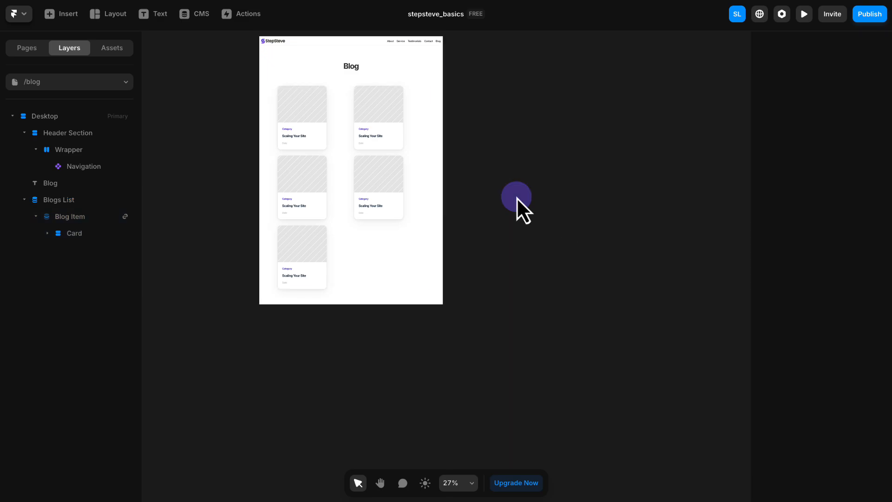
- Set the Blogs List grid to 3 columns
drag(467, 177, 548, 231)
click(79, 197)
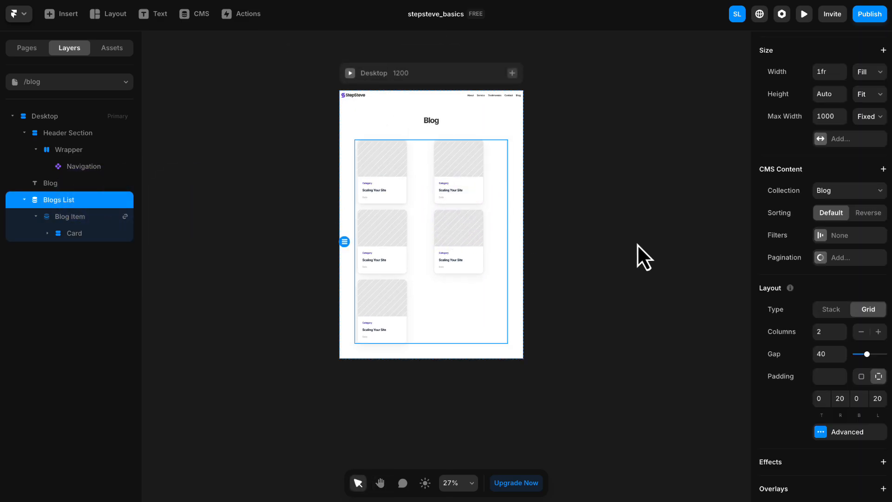
click(879, 332)
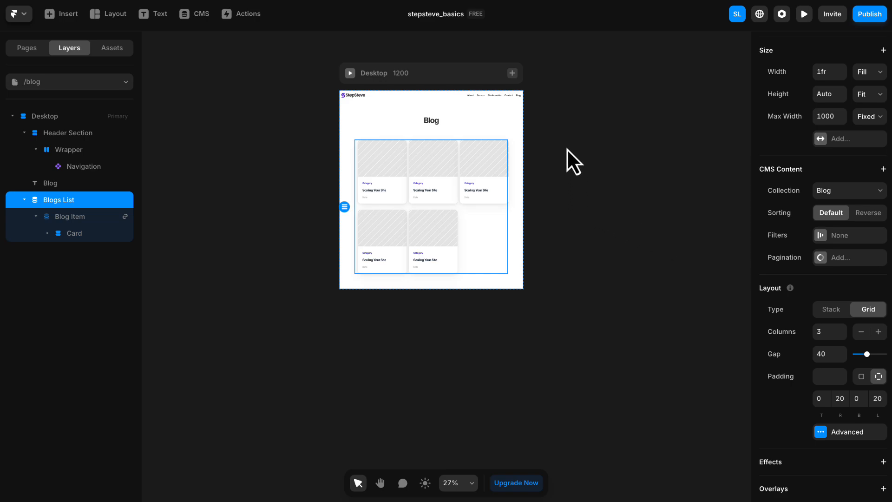
scroll(488, 188, up, 3)
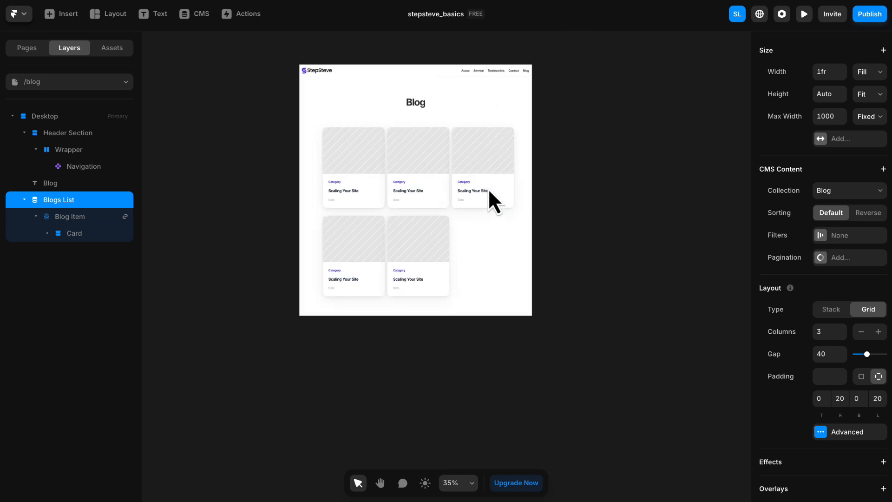
- Set the width of the Card inside the Blog Item to Fill so it fits its grid column
click(591, 142)
key(space)
drag(596, 142, 585, 165)
scroll(472, 194, up, 2)
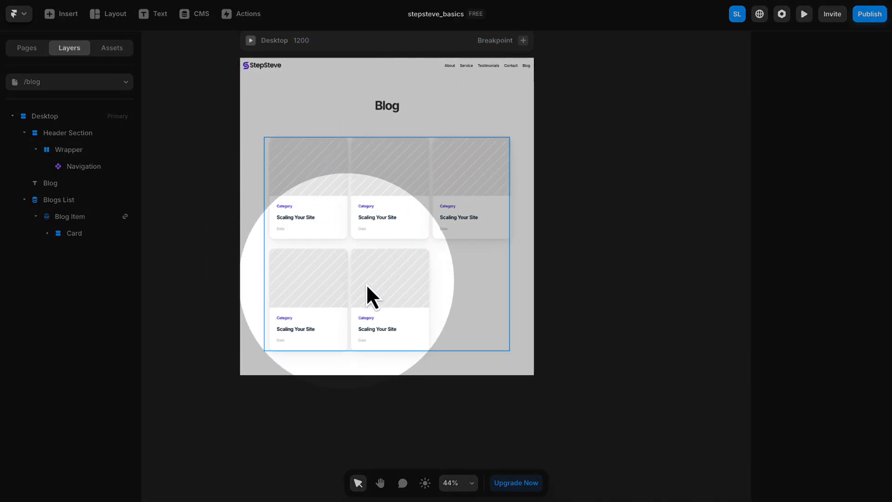
click(482, 291)
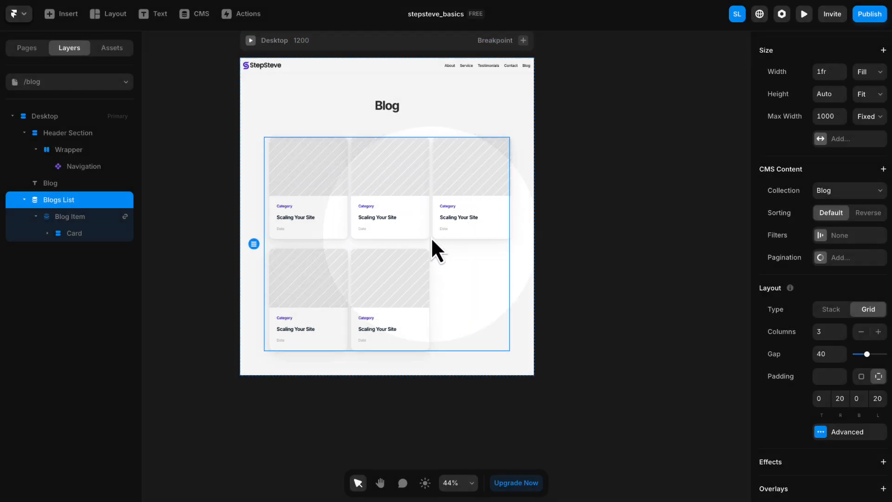
click(305, 186)
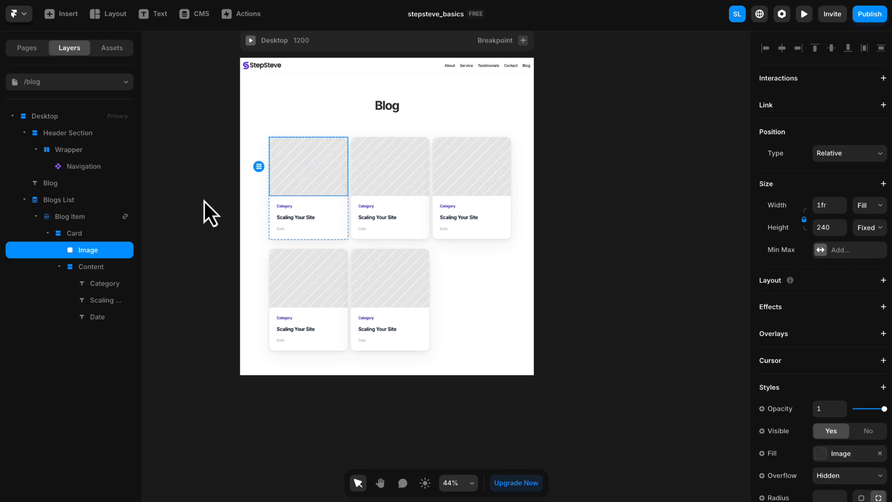
click(71, 234)
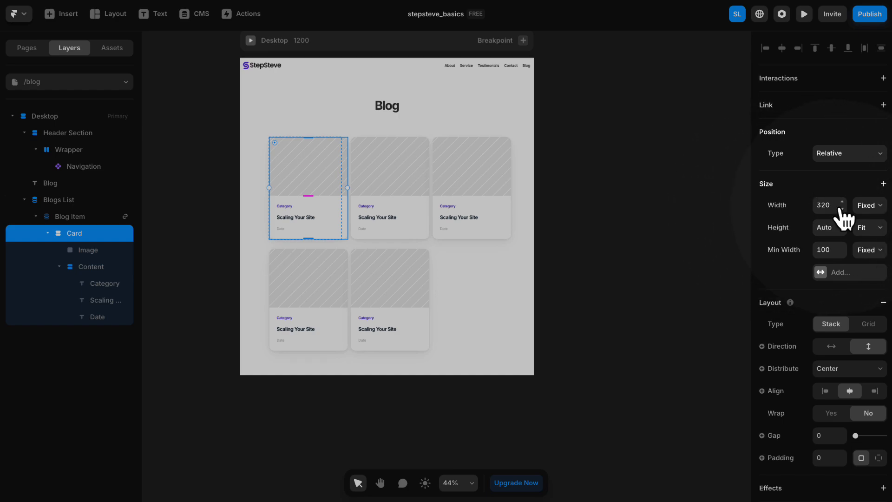
click(866, 208)
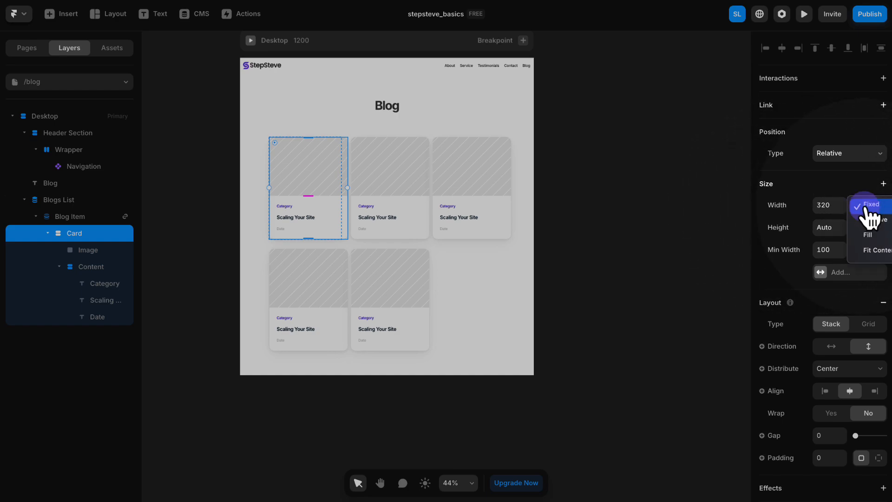
click(870, 242)
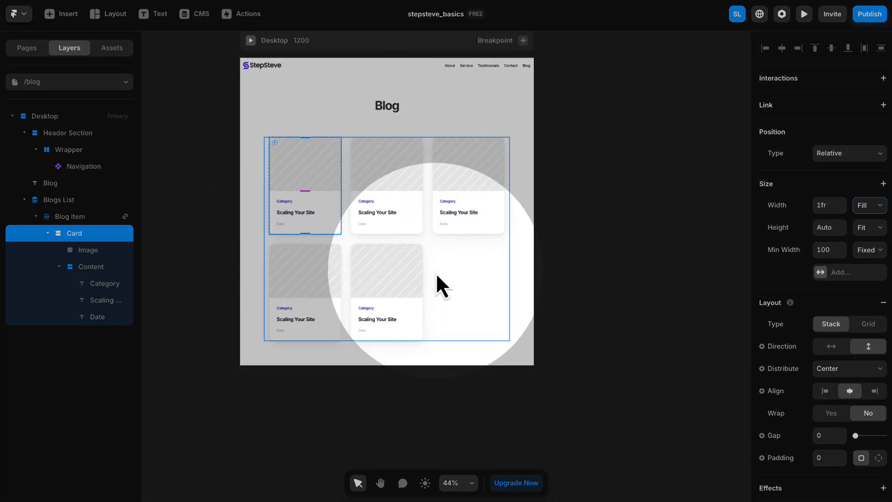
- Review the Card and Blogs List layout settings, the card grid on the page, and the Blog Item's layers and properties
scroll(833, 303, down, 5)
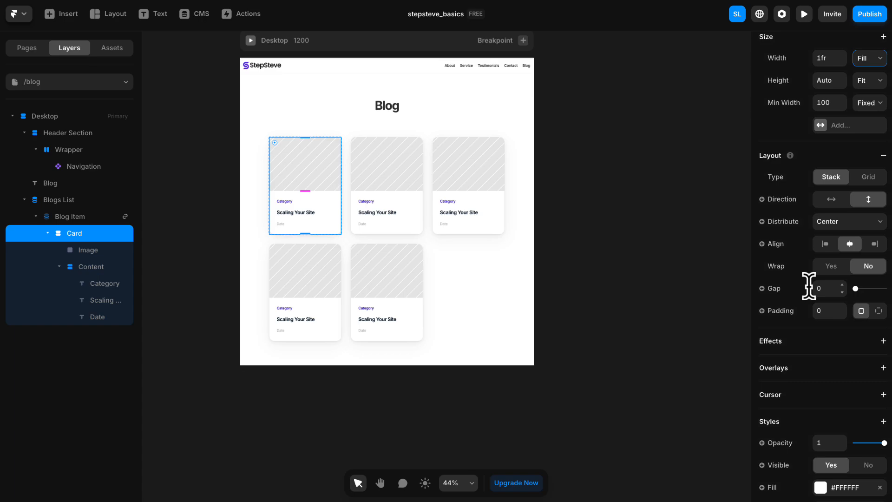
click(63, 199)
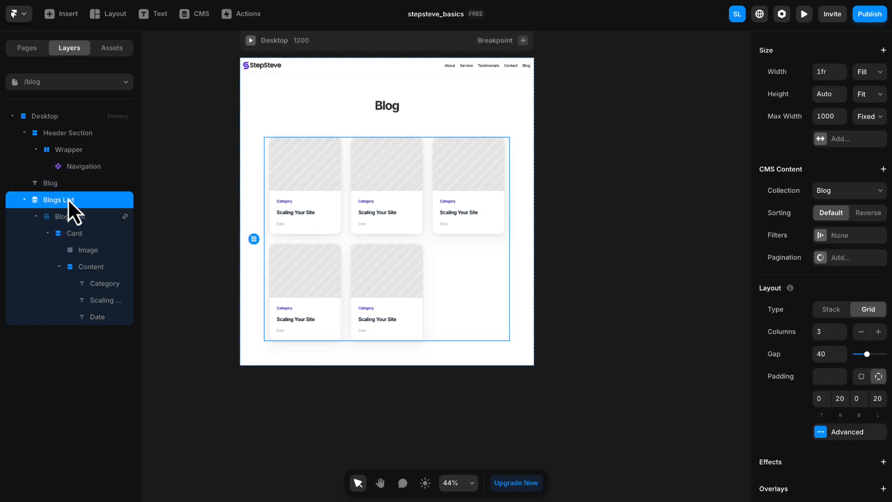
scroll(829, 256, down, 2)
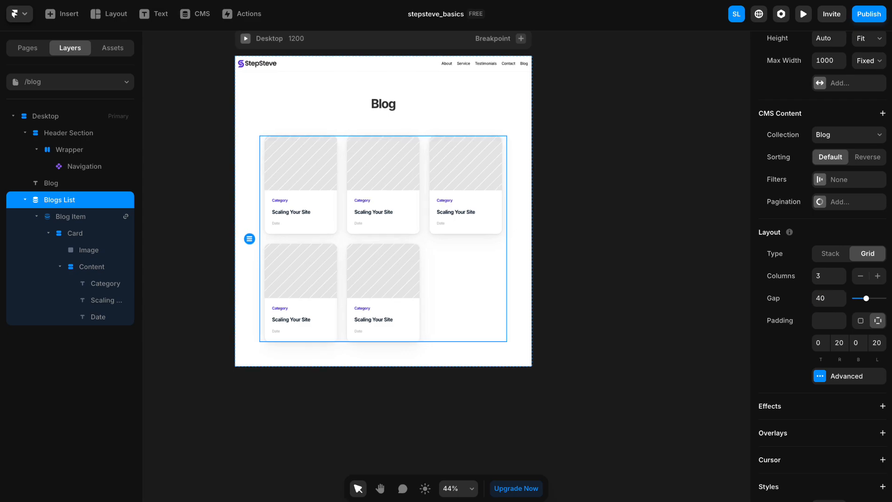
click(665, 237)
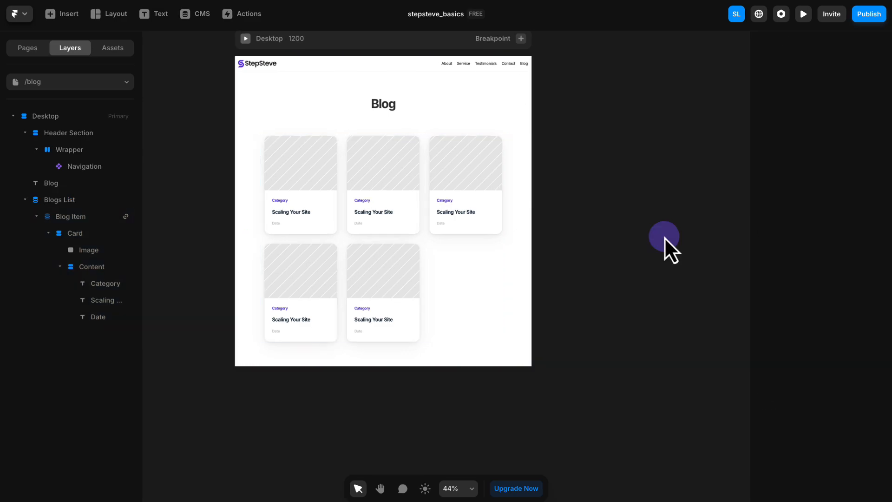
key(space)
drag(617, 197, 653, 231)
scroll(393, 243, up, 5)
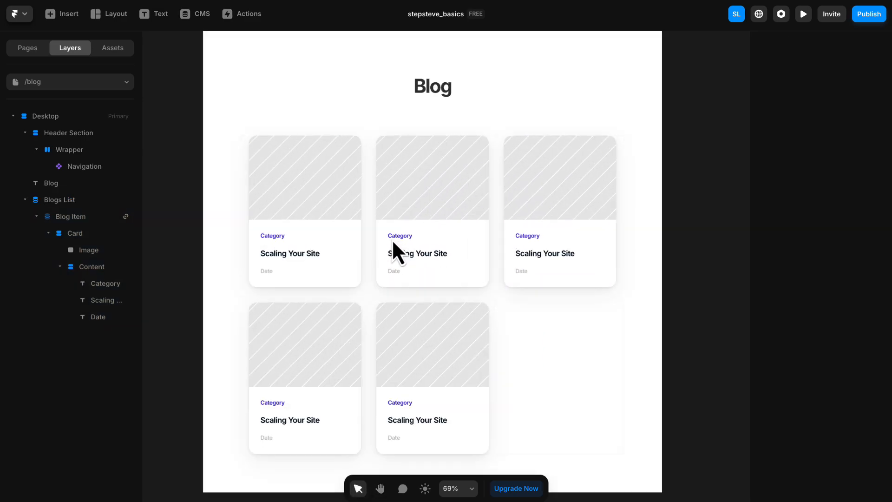
drag(733, 333, 730, 316)
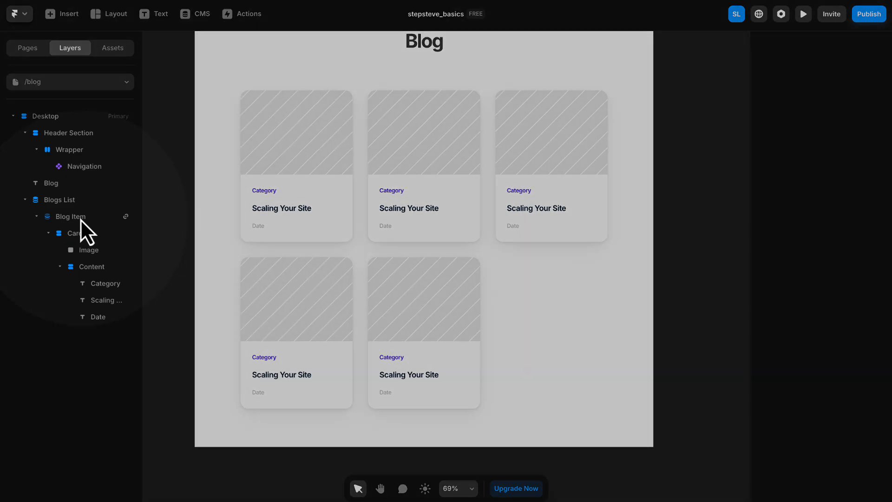
click(80, 217)
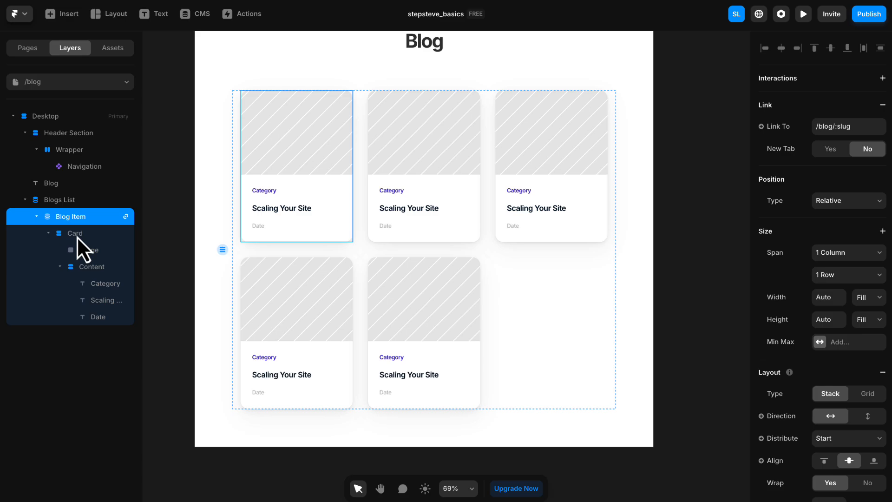
click(174, 173)
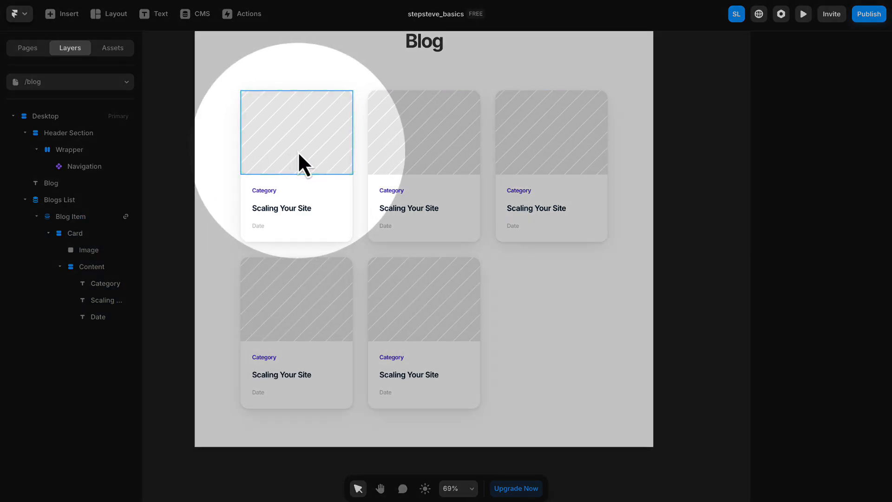
- Bind the fill of the card's Image layer to the CMS Image field
click(298, 152)
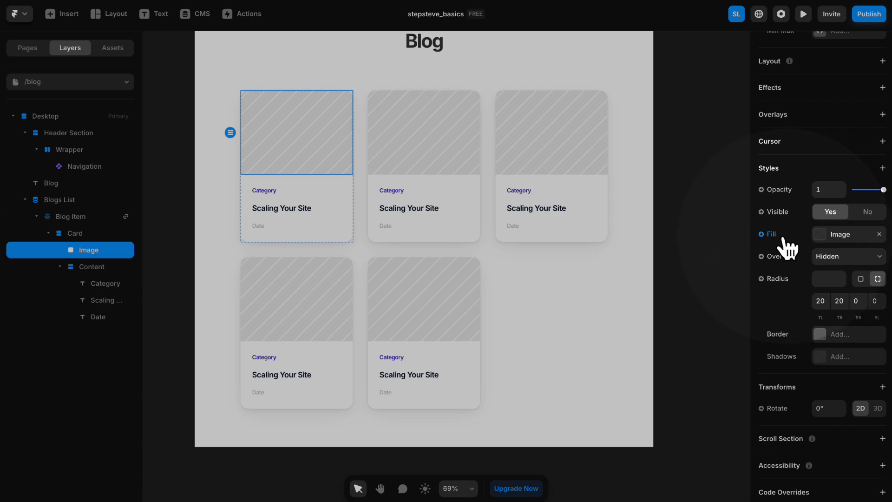
click(765, 236)
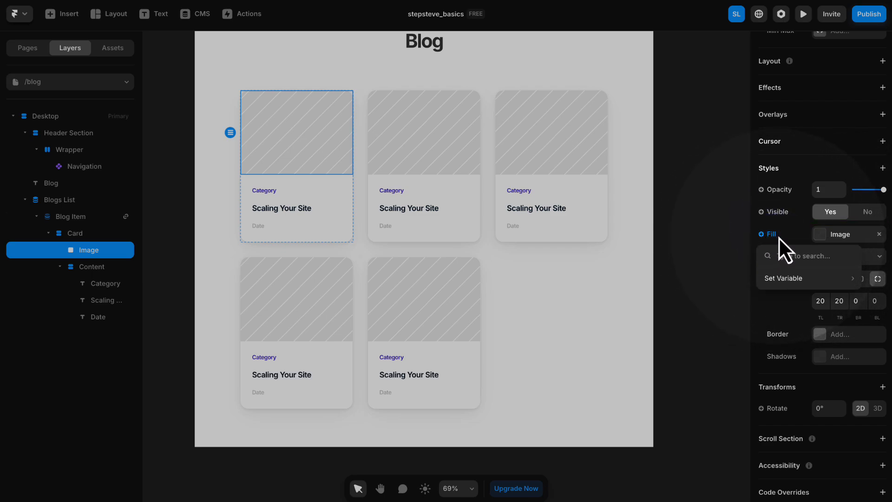
mouse_move(776, 281)
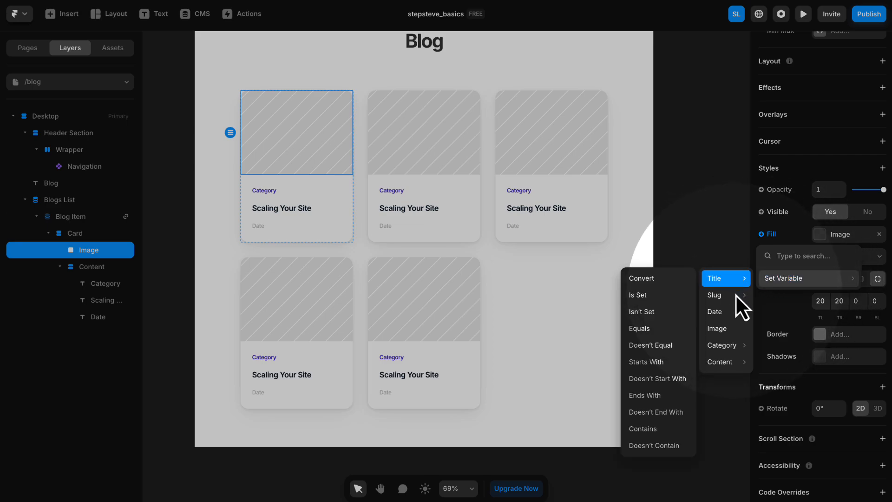
mouse_move(739, 346)
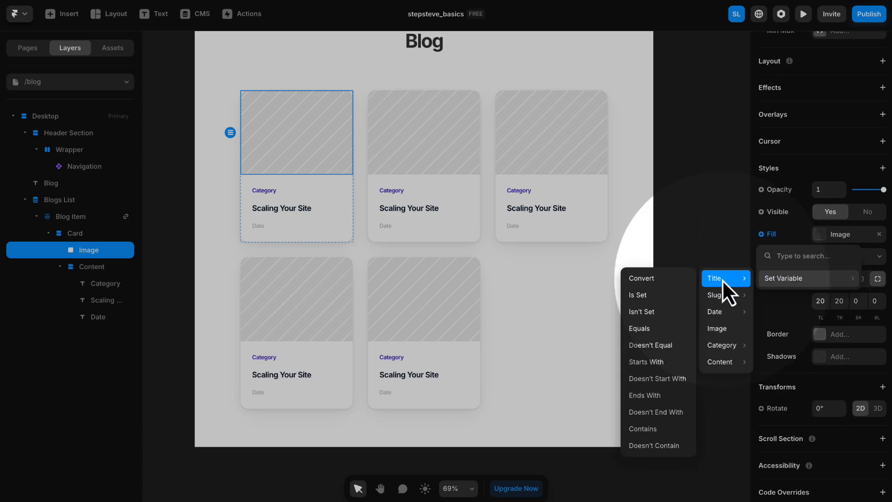
click(722, 329)
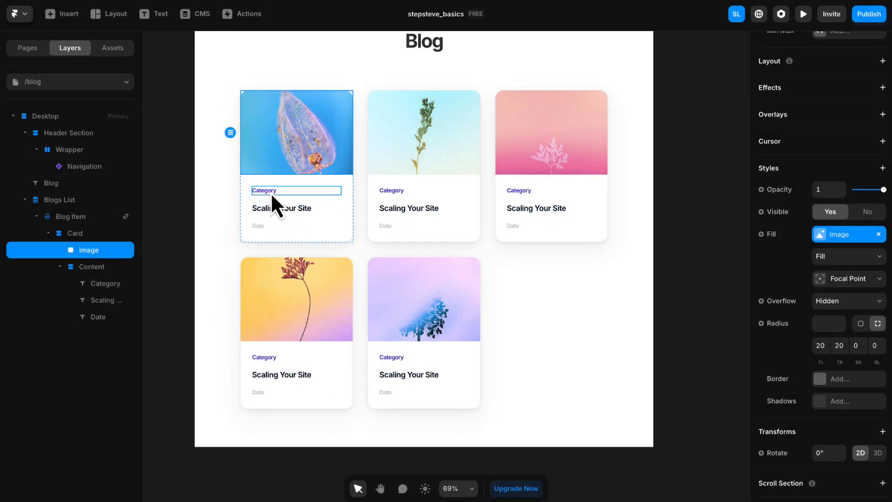
- Bind the content of the card's Category text to the CMS Category field as Display Option
click(271, 193)
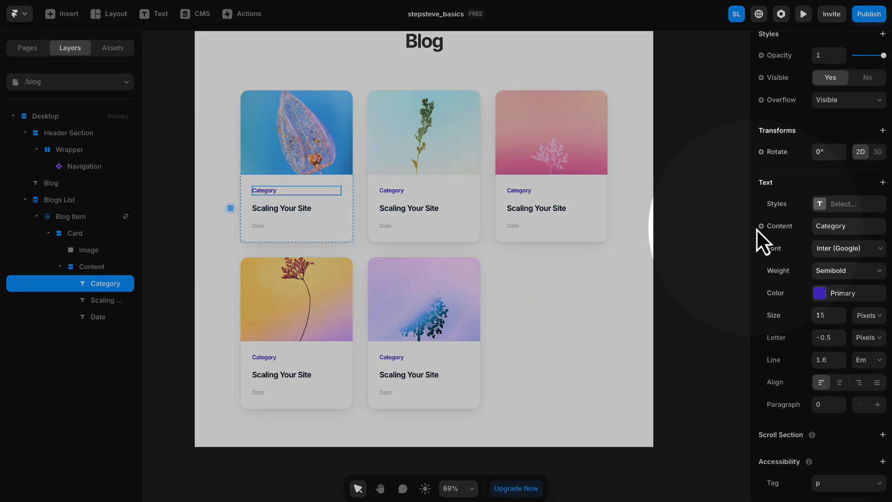
click(762, 226)
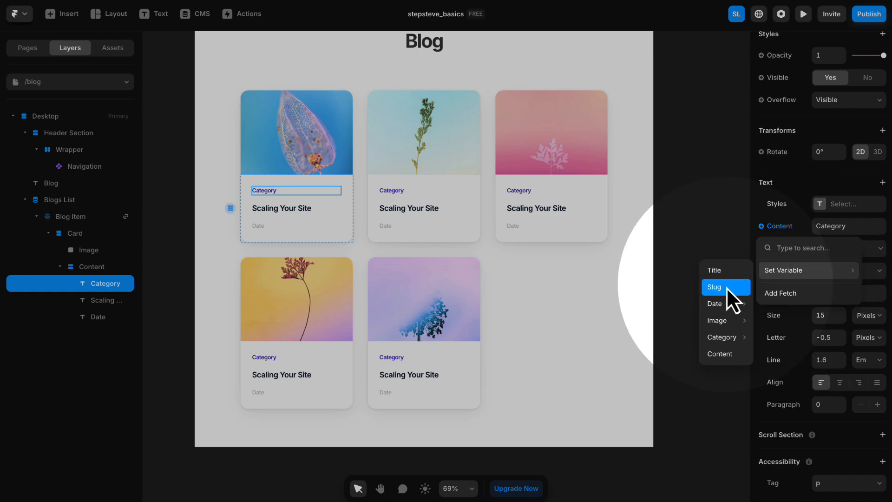
mouse_move(729, 339)
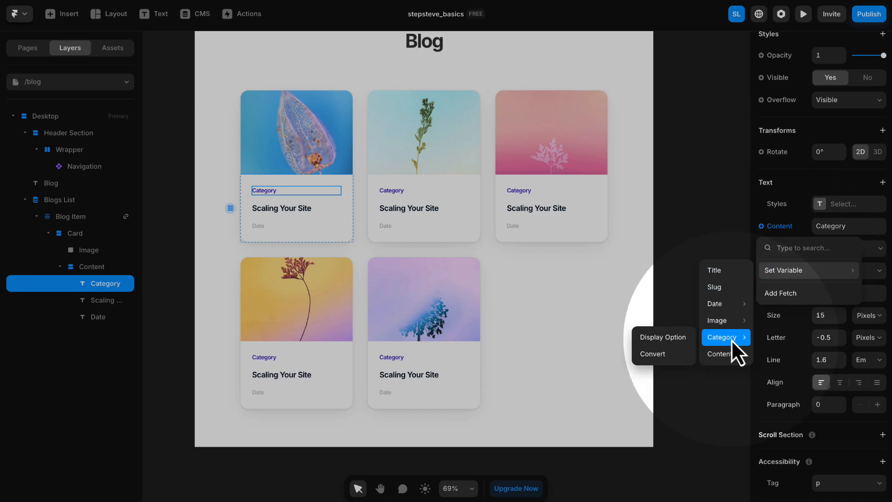
click(661, 339)
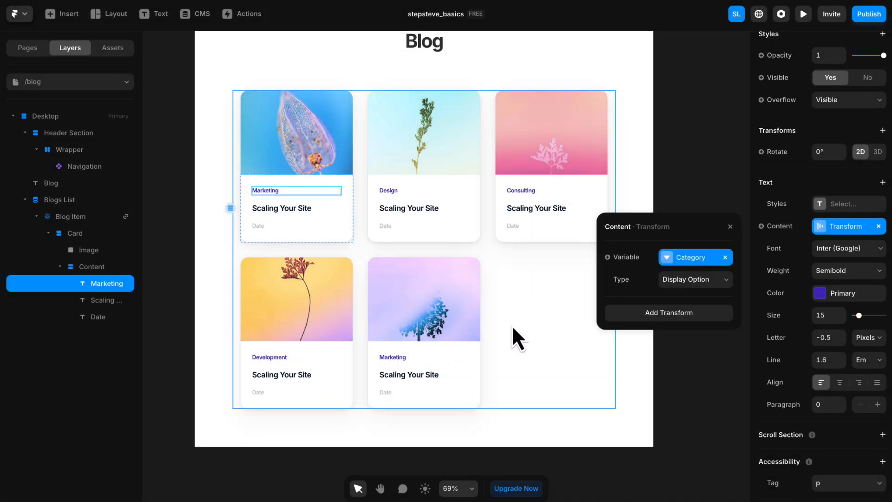
click(661, 314)
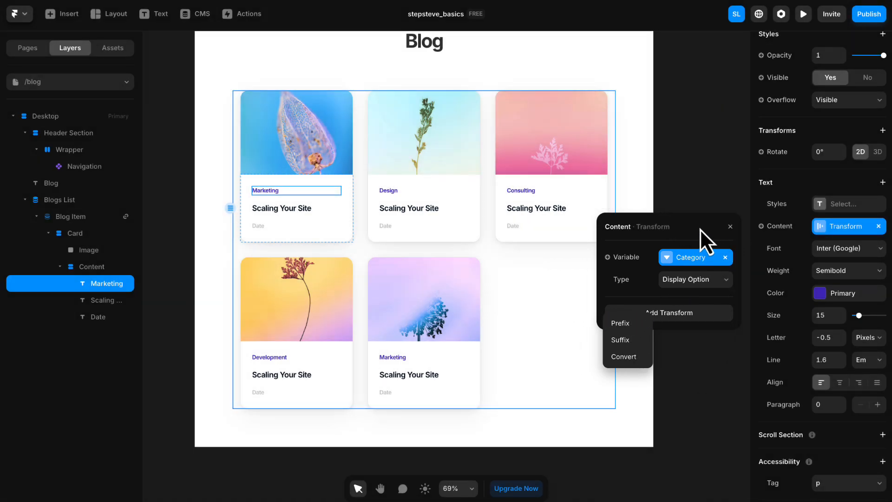
click(730, 226)
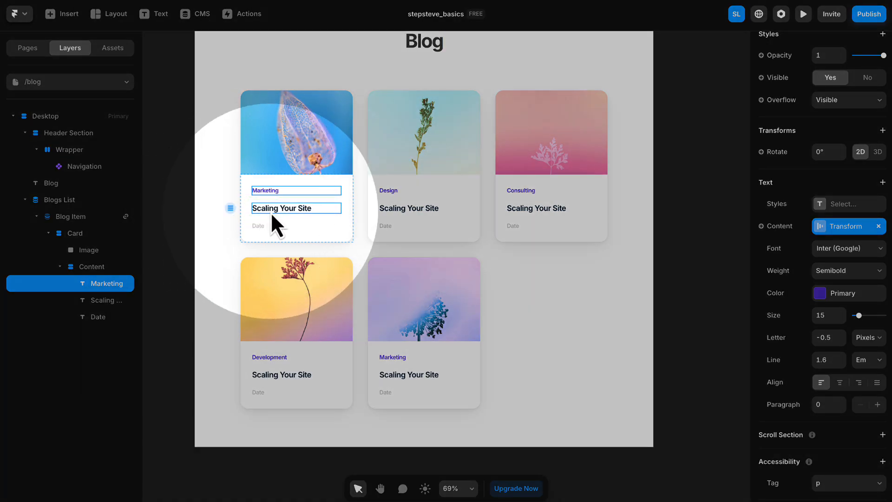
- Bind the content of the card's "Scaling Your Site" heading to the CMS Title field
click(271, 212)
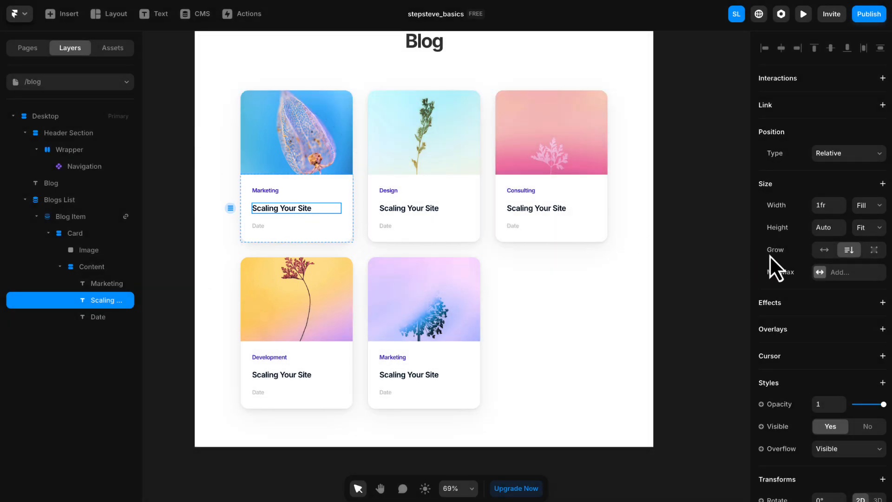
scroll(790, 265, down, 7)
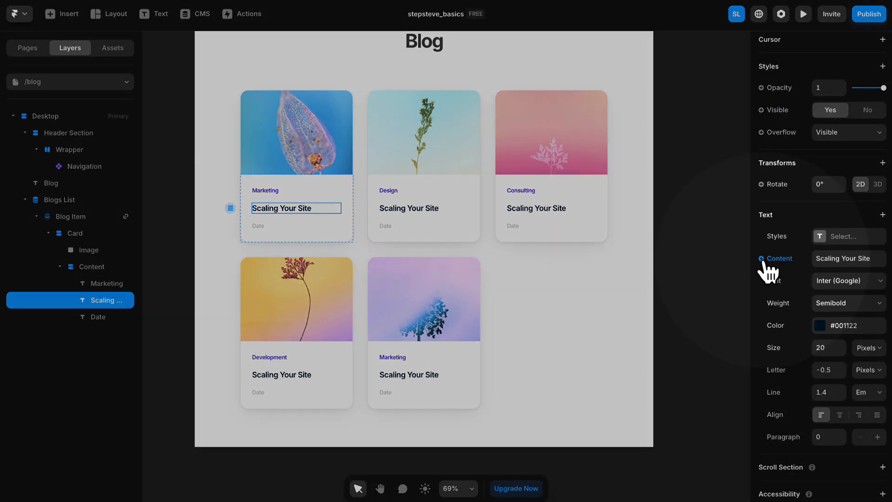
click(760, 261)
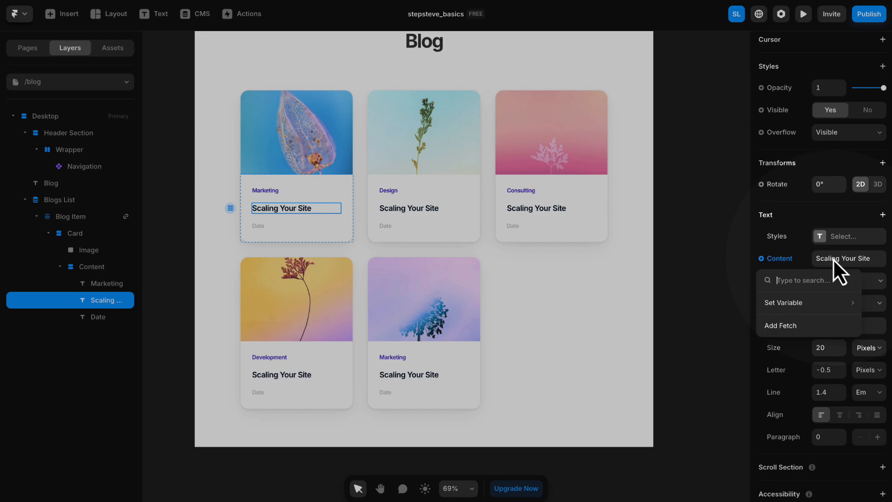
mouse_move(783, 304)
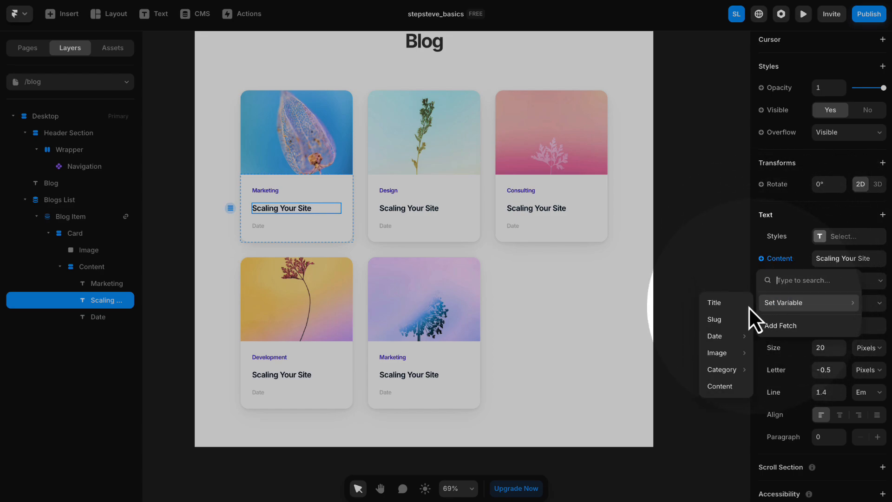
click(734, 304)
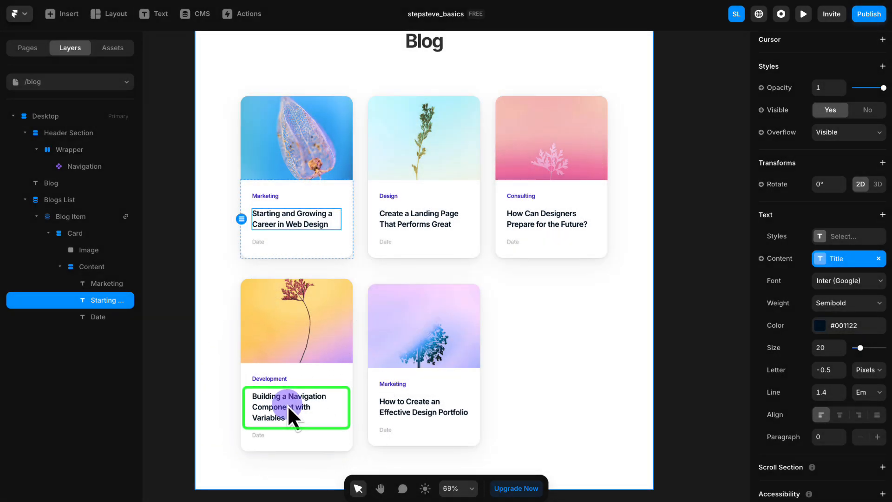
click(287, 405)
click(212, 408)
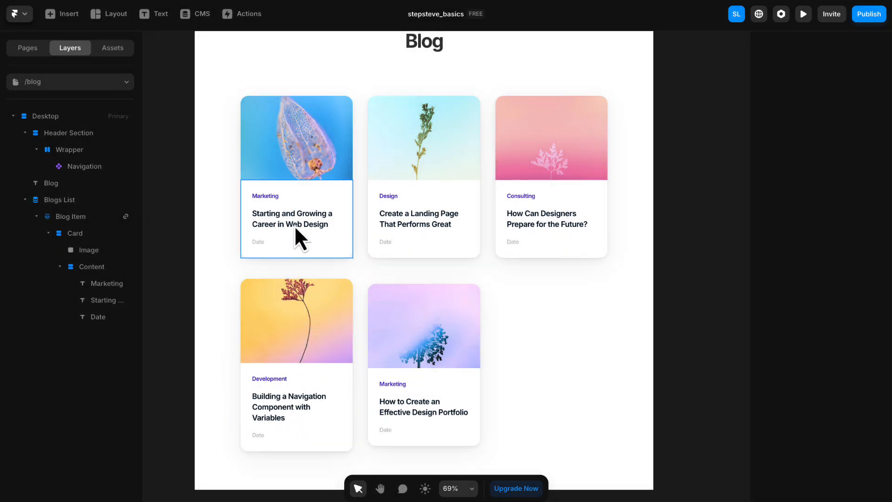
- Give the card's title text a fixed minimum height of 100
click(295, 219)
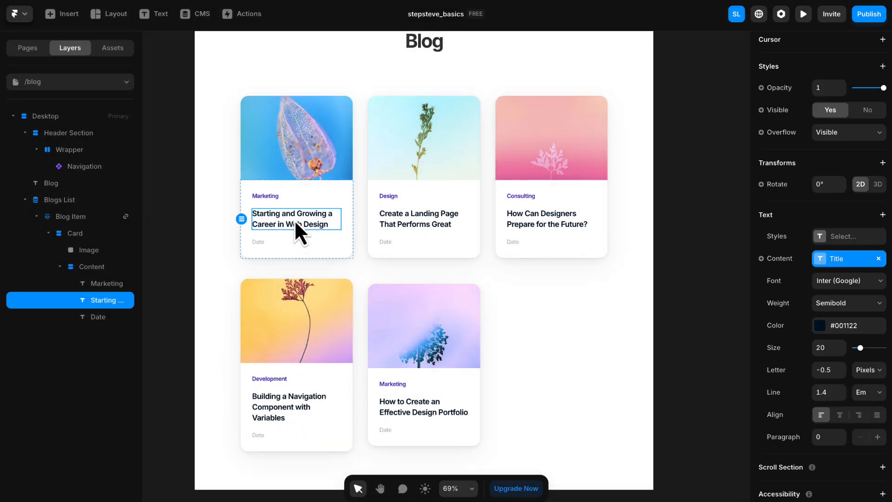
scroll(806, 256, up, 7)
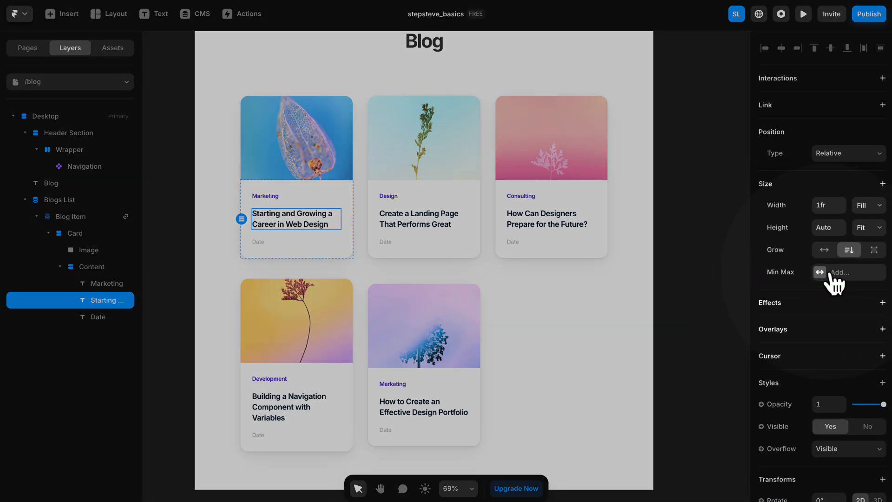
click(834, 272)
click(846, 335)
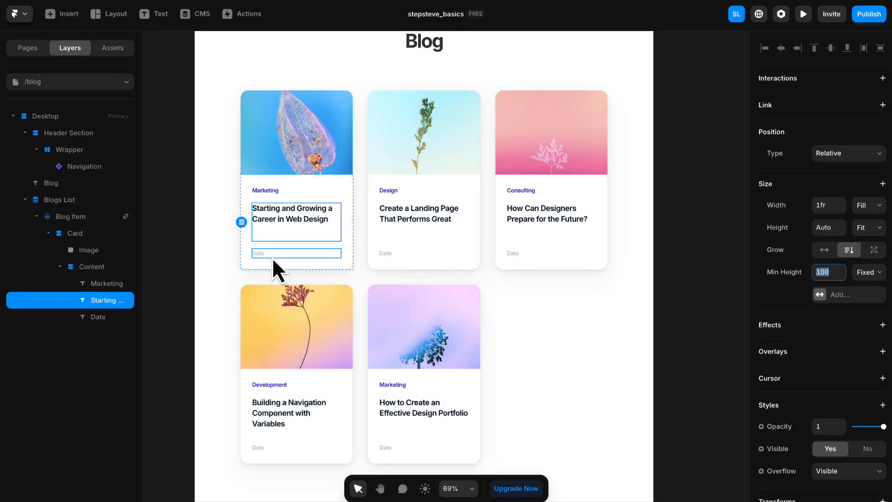
- Bind the content of the card's Date text to the CMS Date field using Format Date
click(270, 255)
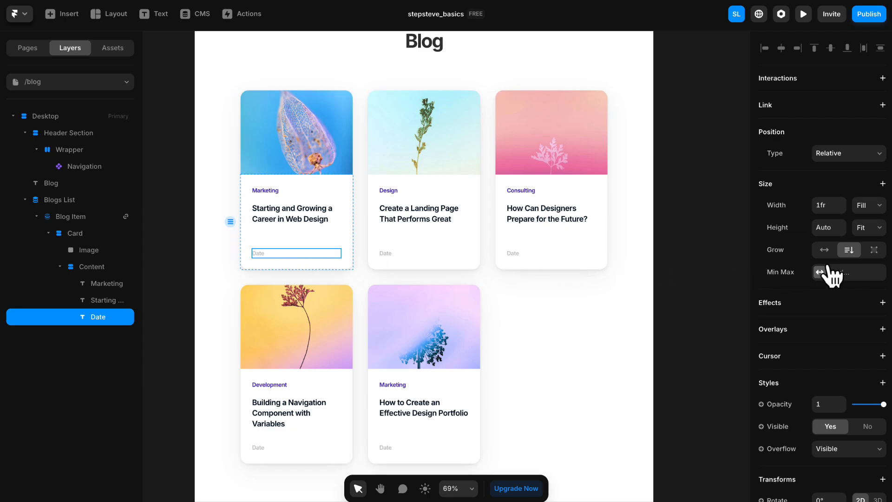
scroll(827, 274, down, 5)
scroll(829, 277, down, 2)
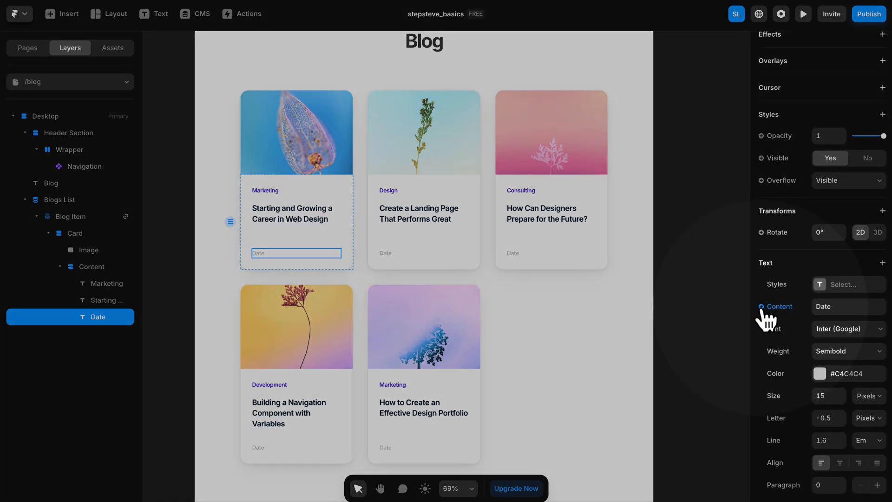
click(761, 307)
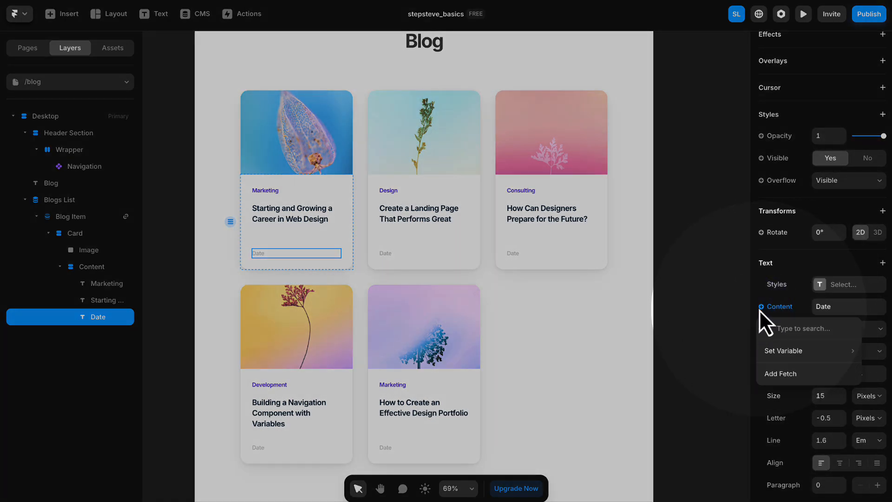
mouse_move(776, 351)
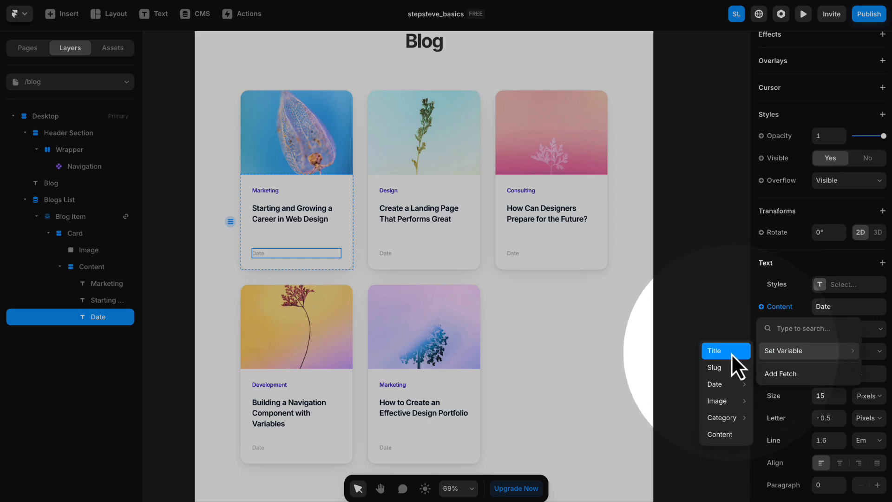
mouse_move(720, 386)
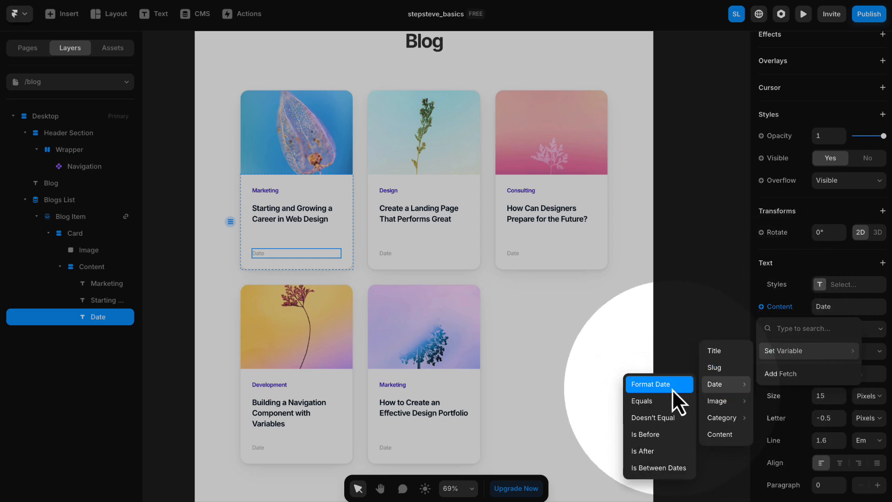
click(659, 390)
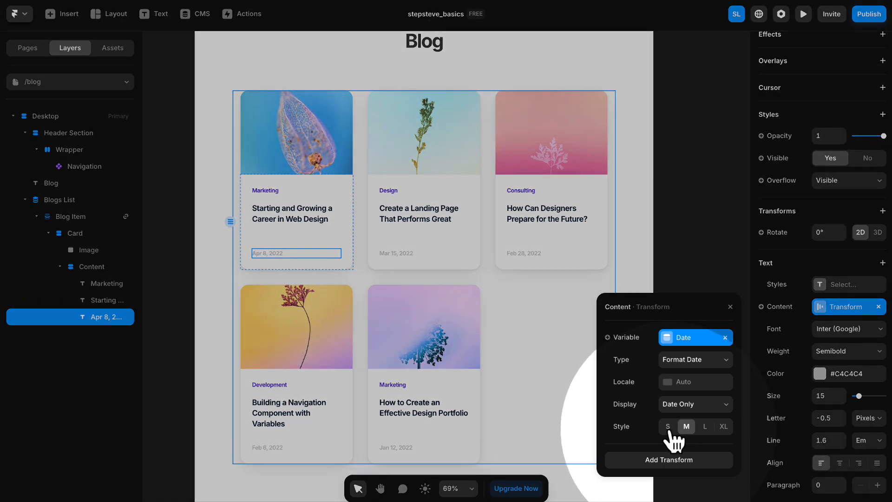
- Try the other size styles for the card's formatted date and return the style to M
click(673, 426)
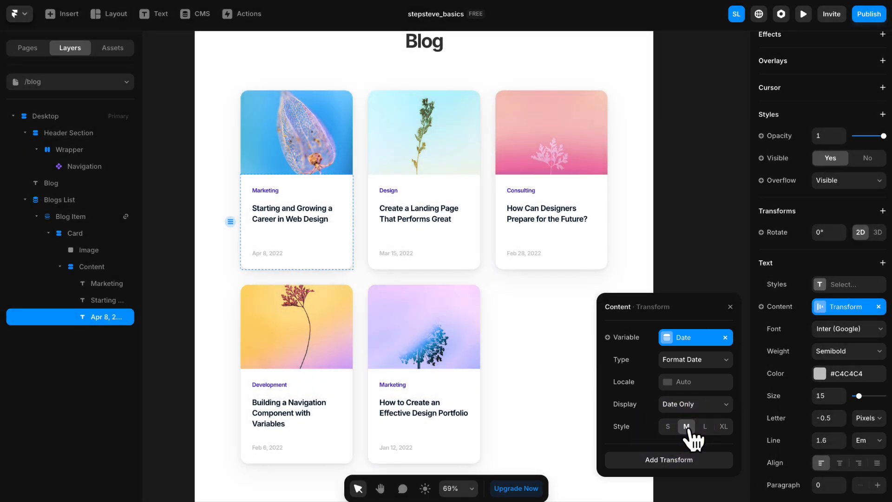
click(706, 426)
click(723, 426)
click(702, 426)
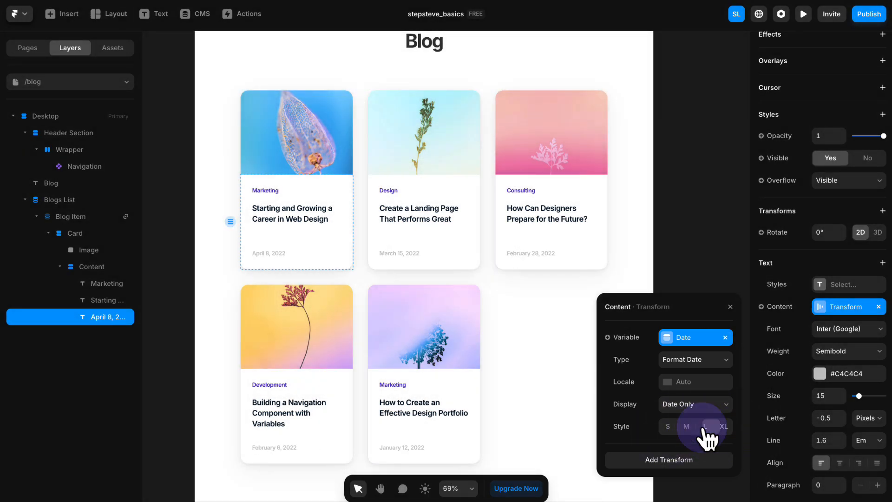
click(687, 428)
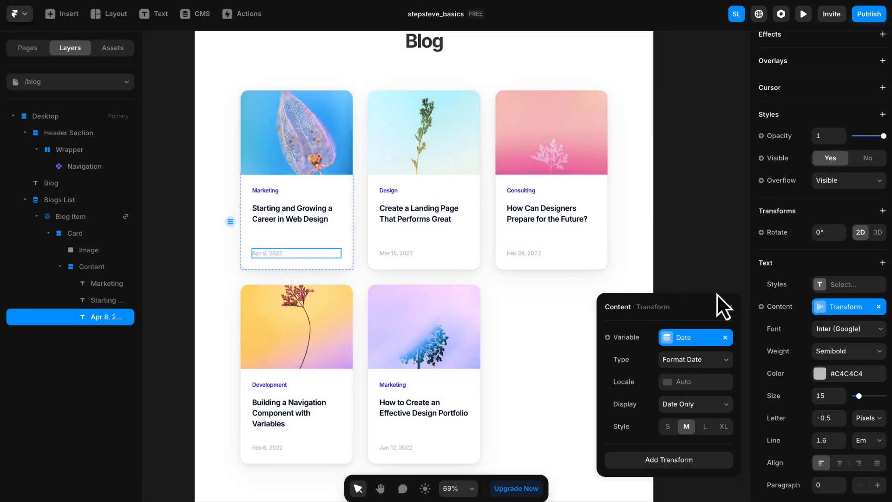
click(730, 307)
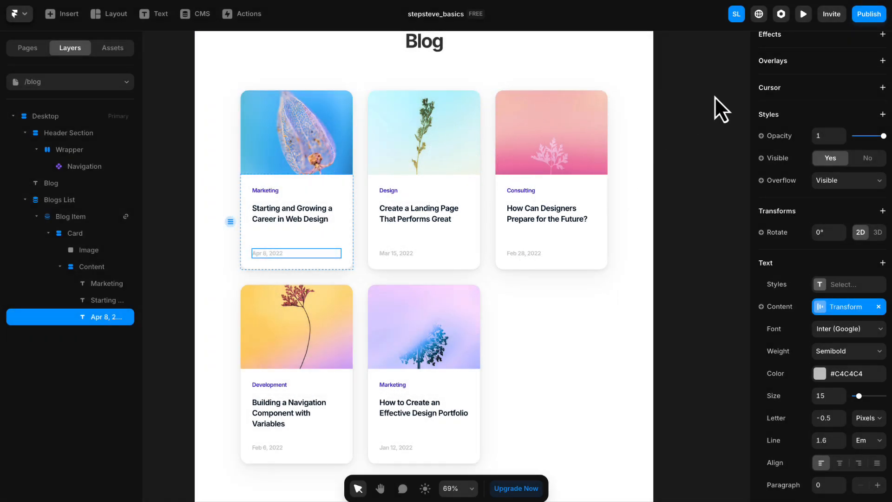
- Add Tablet and Phone breakpoints to the blog page
drag(715, 96, 690, 202)
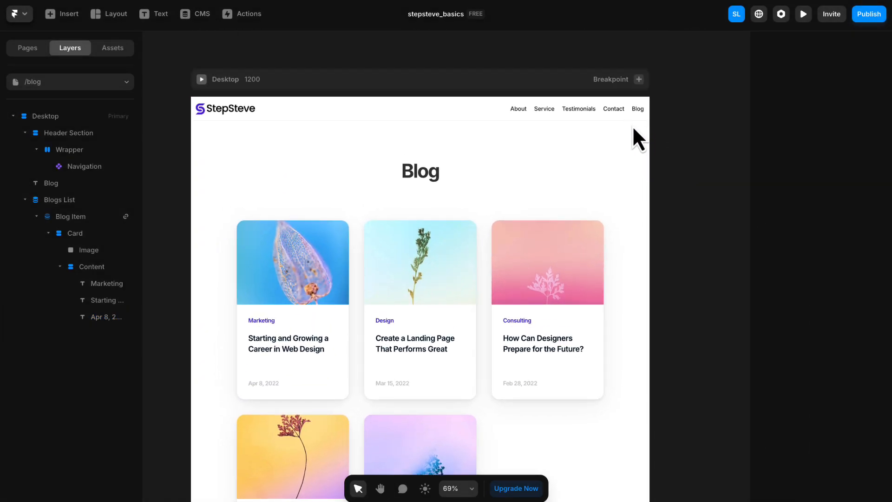
click(639, 79)
click(607, 144)
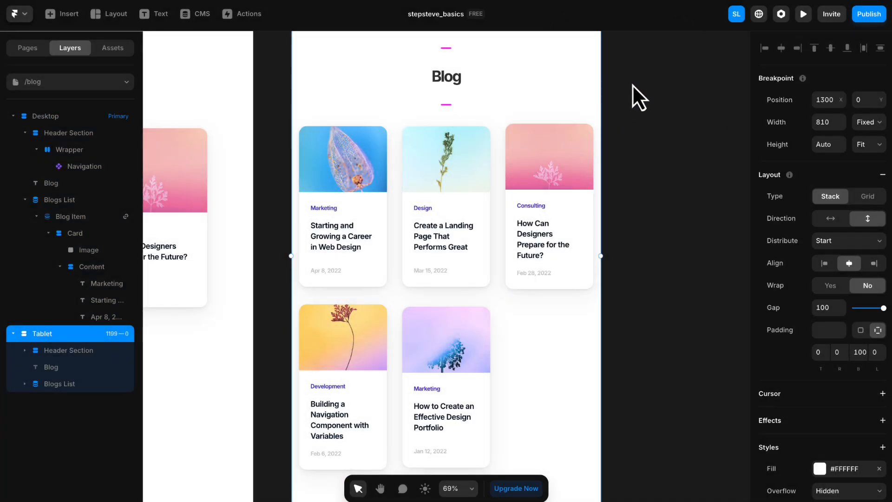
drag(631, 84, 643, 124)
click(591, 65)
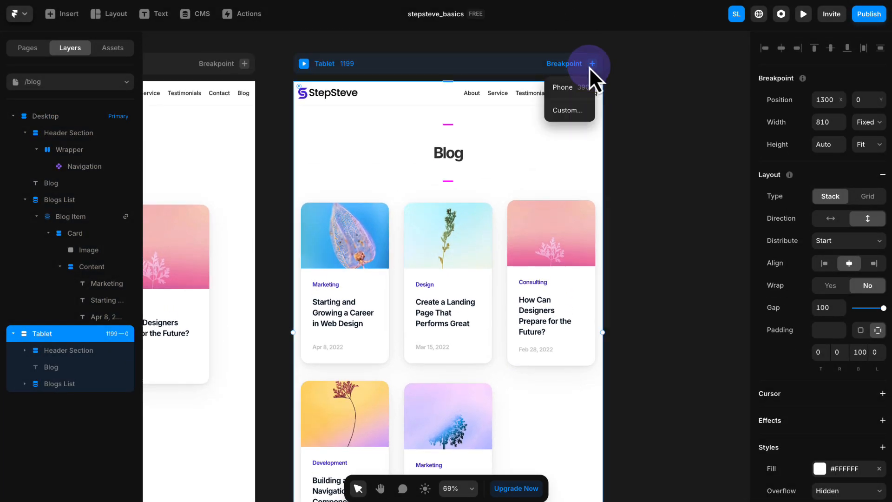
click(575, 89)
click(580, 160)
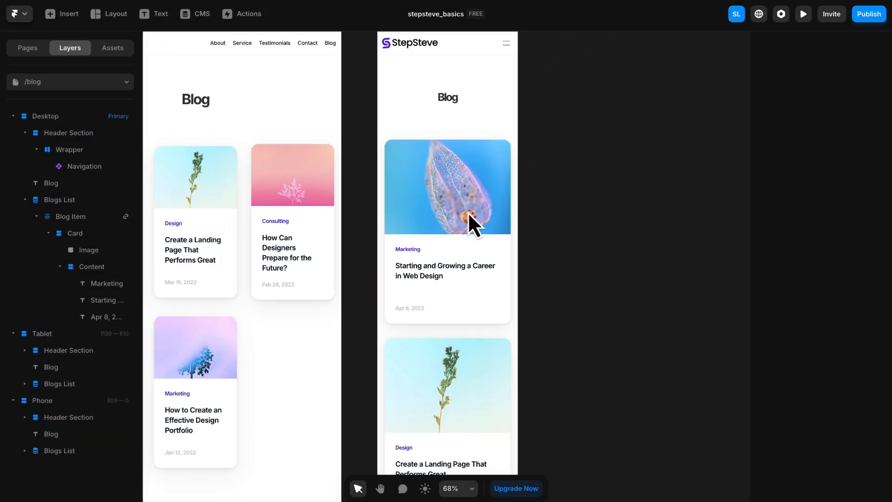
- Examine the blog card layout across the Desktop, Tablet and Phone breakpoints
scroll(460, 209, down, 4)
key(h)
drag(514, 222, 773, 209)
key(v)
scroll(682, 280, down, 3)
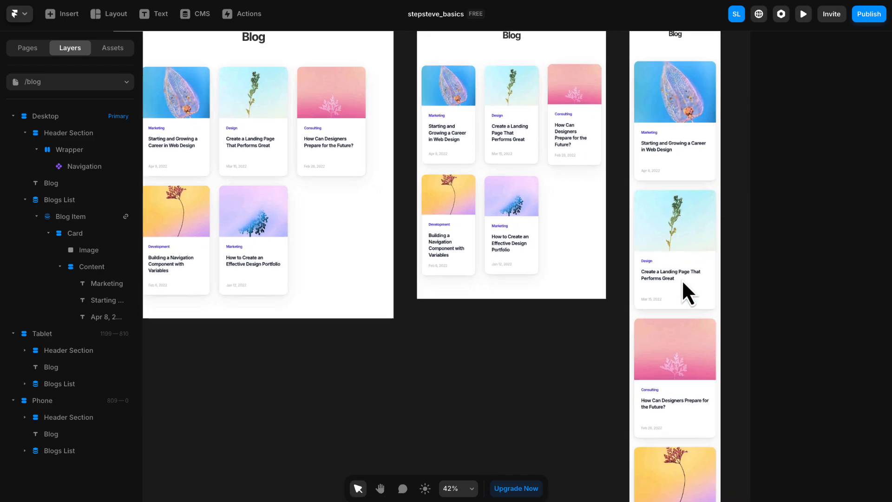
- Preview the blog page and widen the preview to about 1392 px to check the card grid
scroll(681, 280, down, 6)
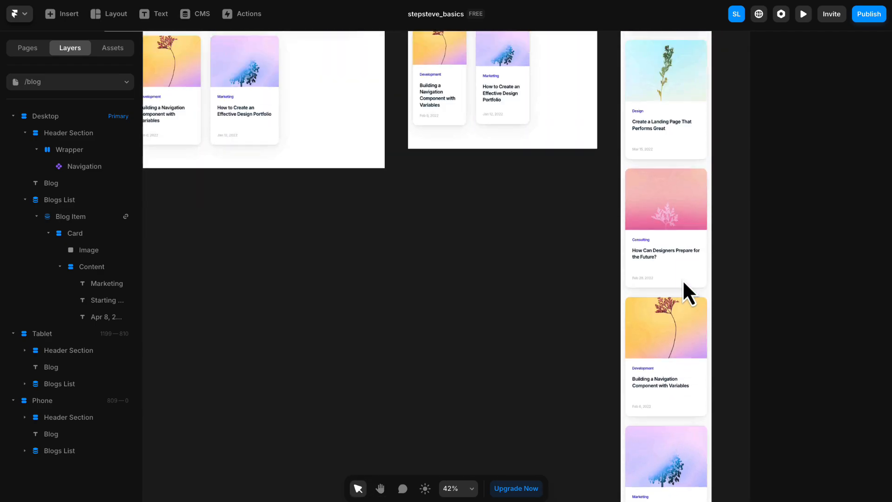
scroll(683, 281, up, 8)
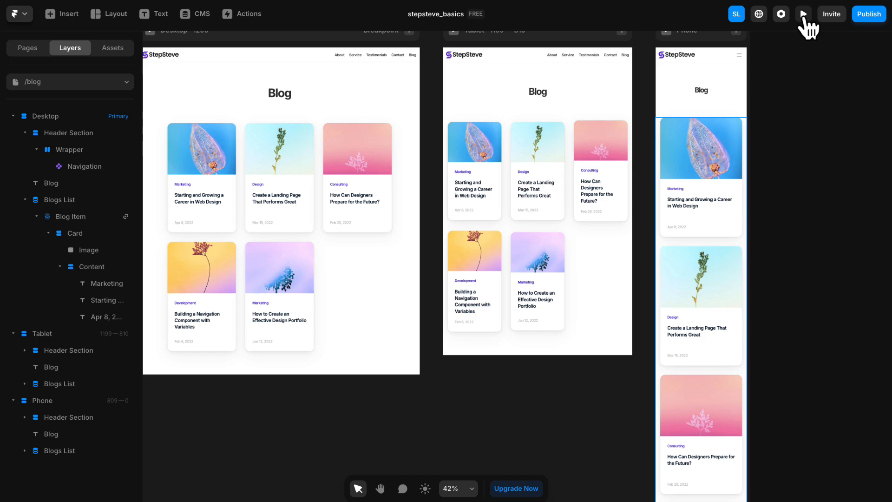
click(804, 16)
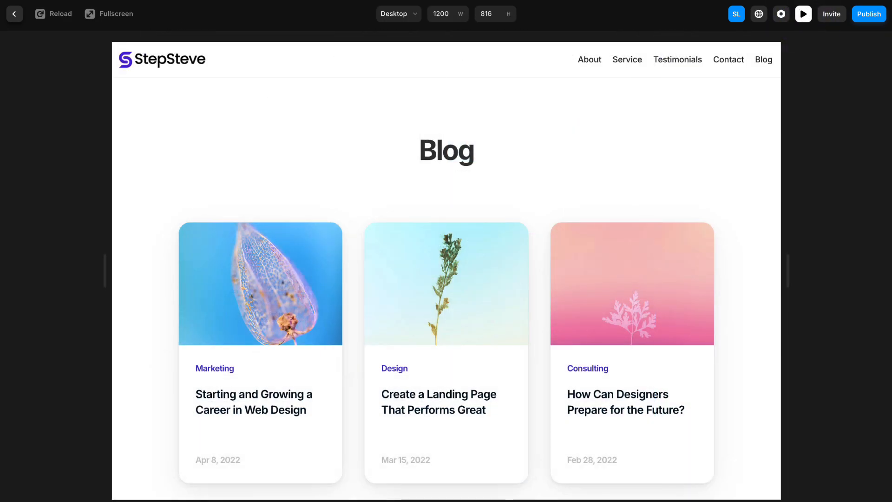
scroll(767, 175, down, 1)
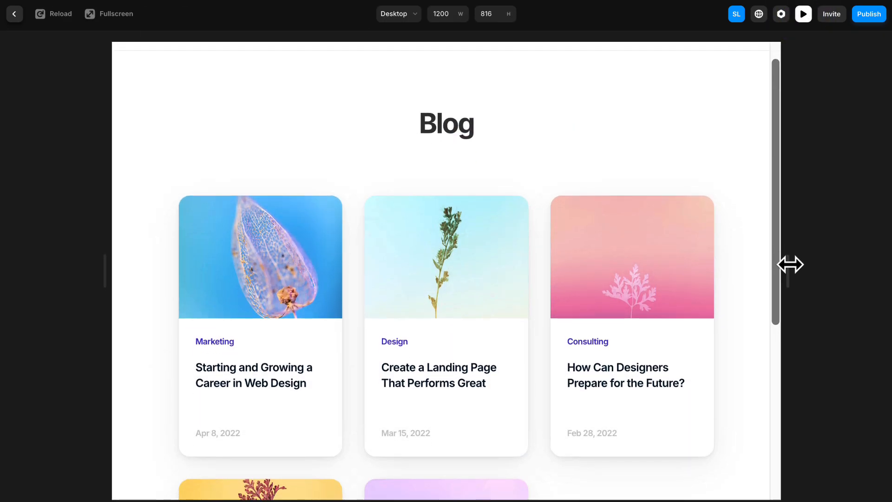
drag(790, 263, 838, 276)
scroll(528, 265, up, 1)
scroll(594, 303, down, 2)
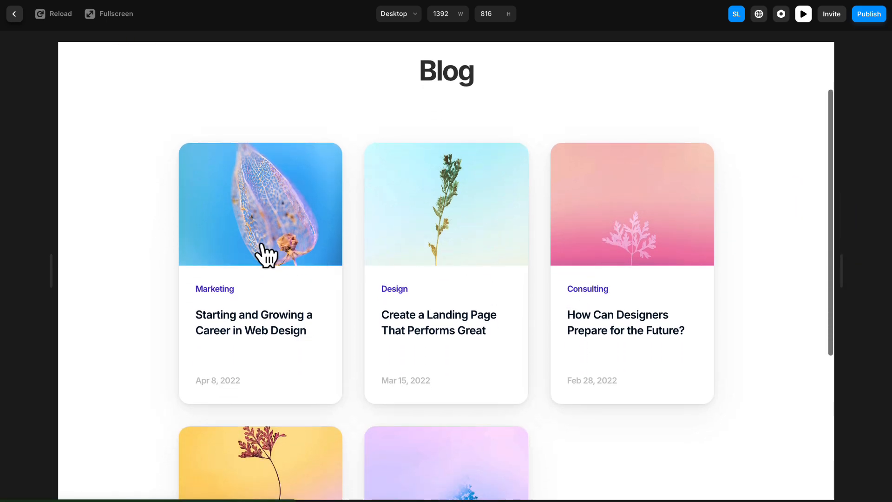
- Open the "Starting and Growing a Career in Web Design" card in the preview, look through the article page and leave the preview
click(247, 237)
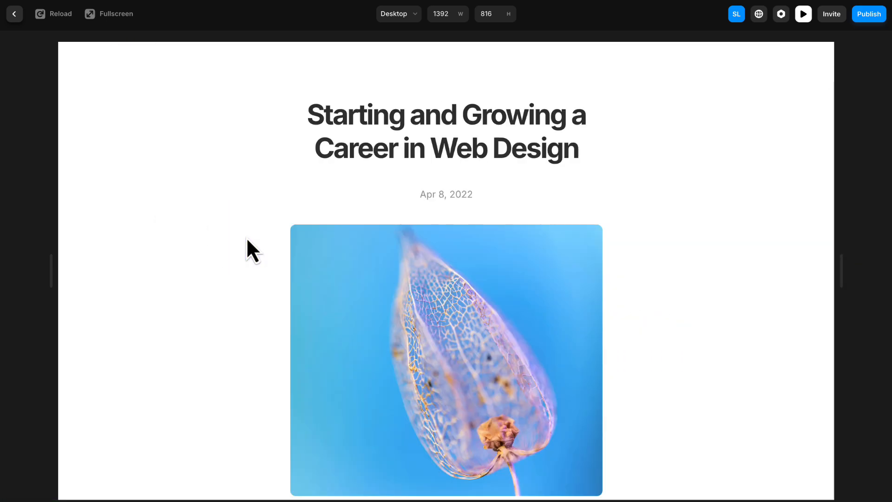
scroll(247, 239, down, 15)
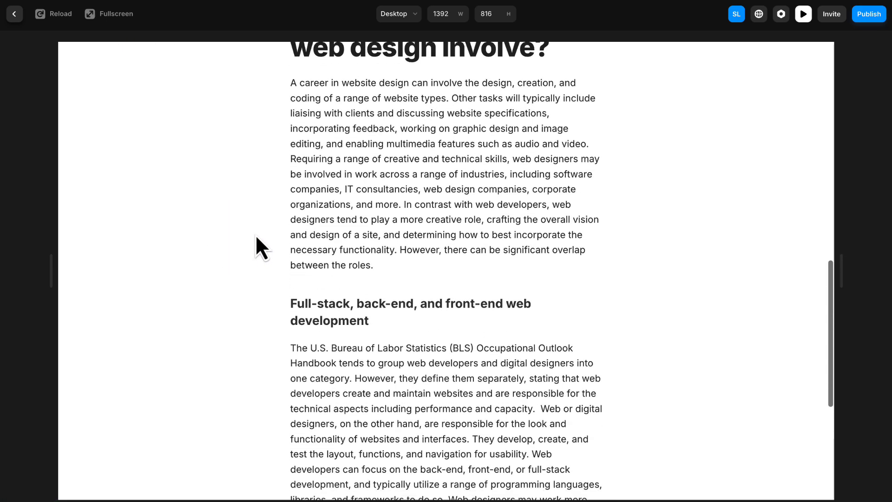
scroll(255, 235, down, 6)
scroll(258, 235, up, 16)
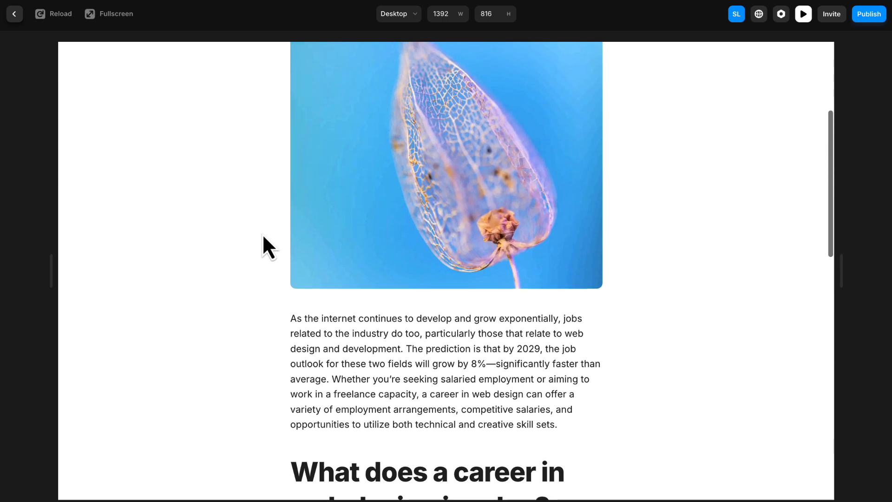
scroll(263, 233, up, 5)
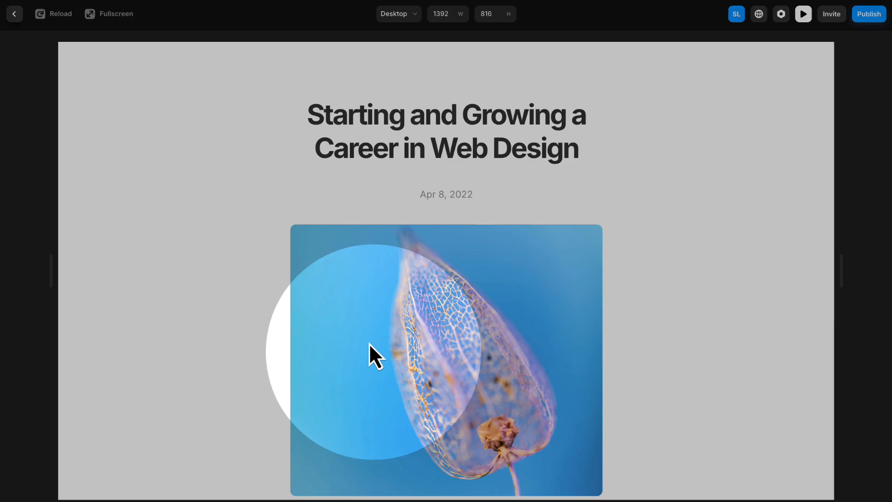
scroll(392, 143, down, 8)
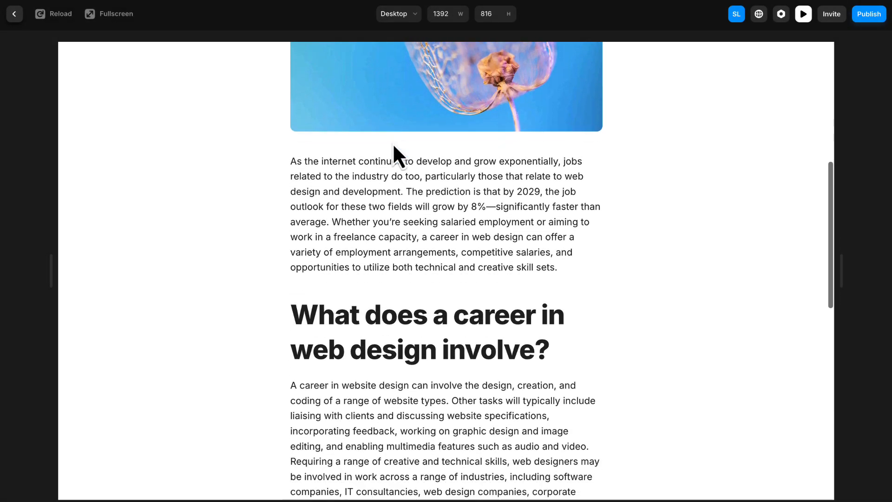
scroll(392, 144, up, 8)
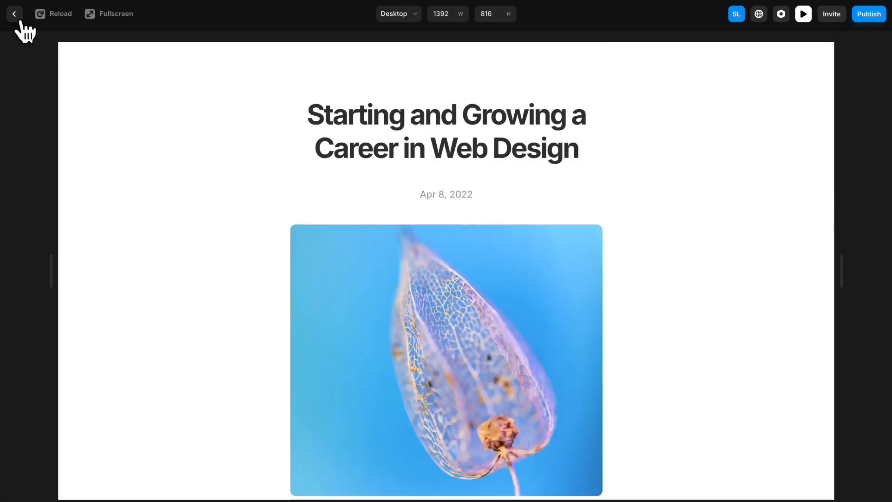
click(15, 14)
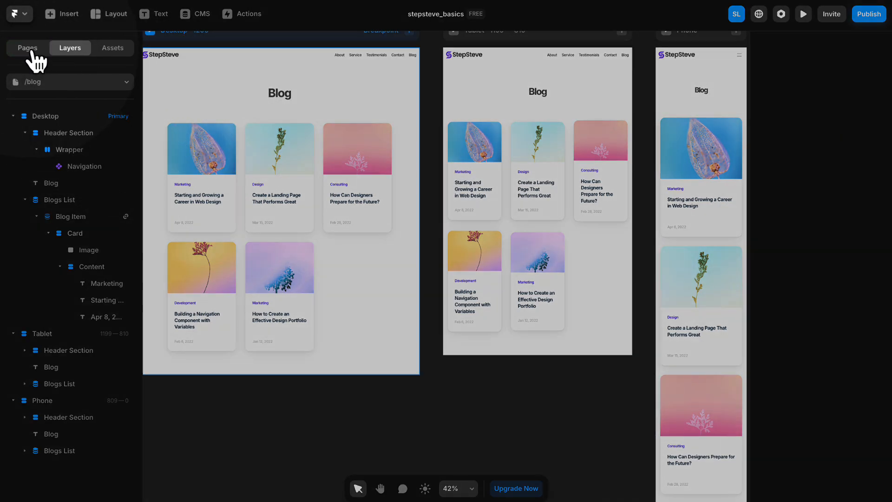
- Open the Blog CMS detail page nested under /blog and view the top of its Desktop layout
click(29, 51)
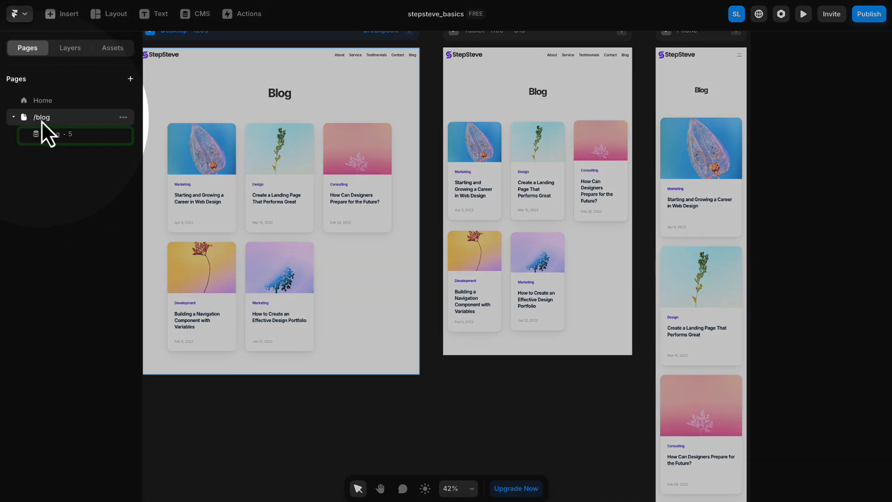
click(46, 134)
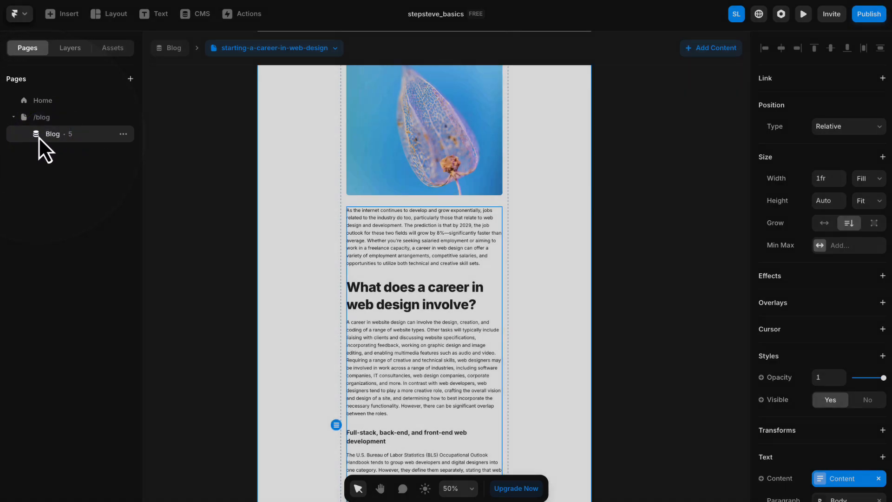
click(191, 119)
key(space)
drag(195, 107, 190, 244)
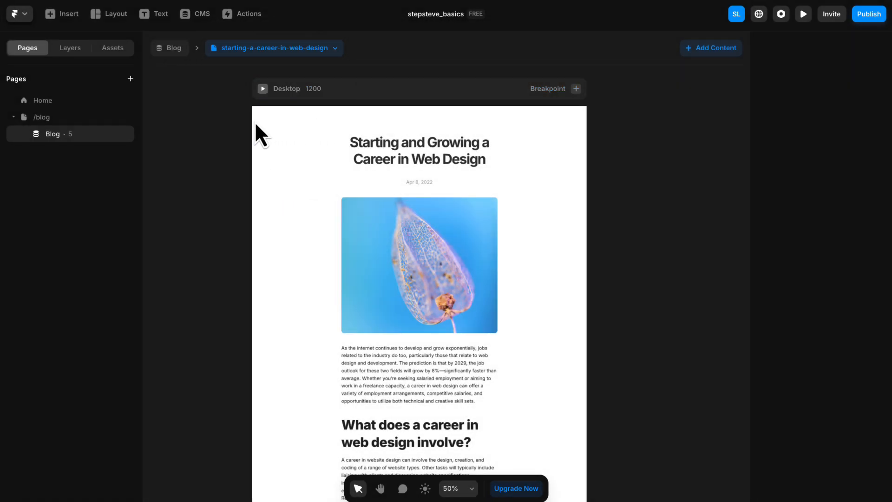
- Copy the Header Section from the Home page's Desktop layout
click(52, 101)
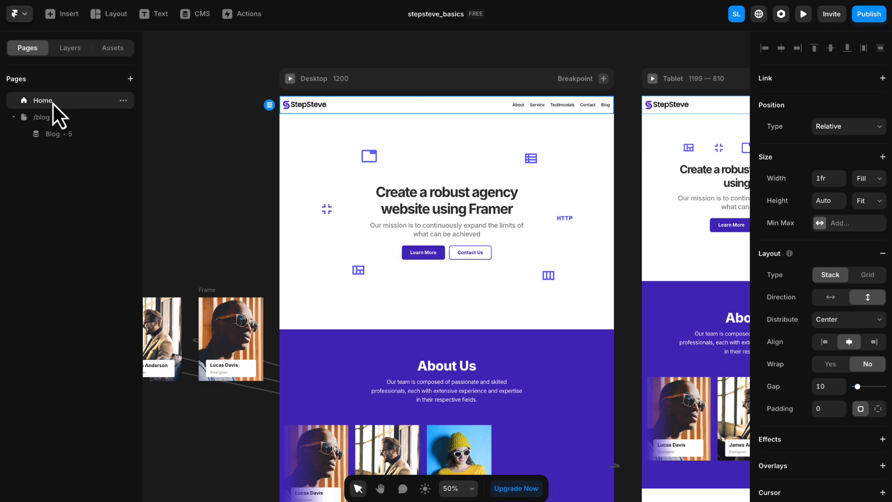
click(324, 102)
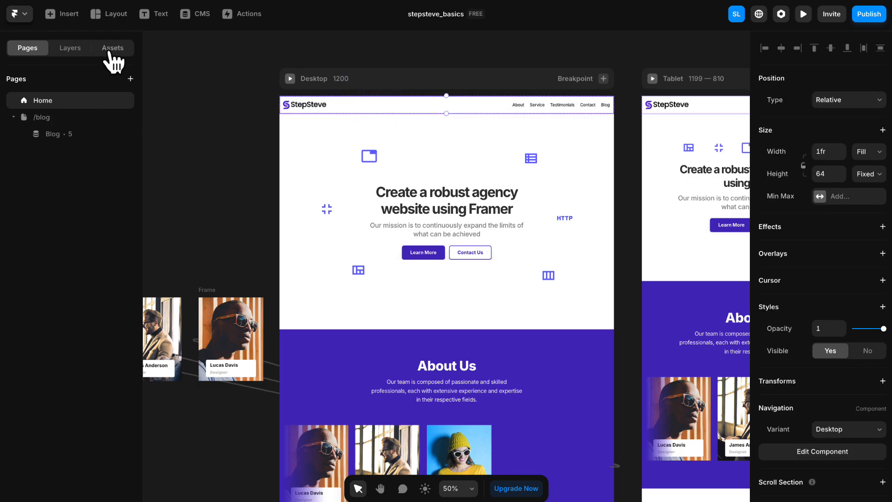
click(70, 48)
click(67, 134)
right_click(67, 134)
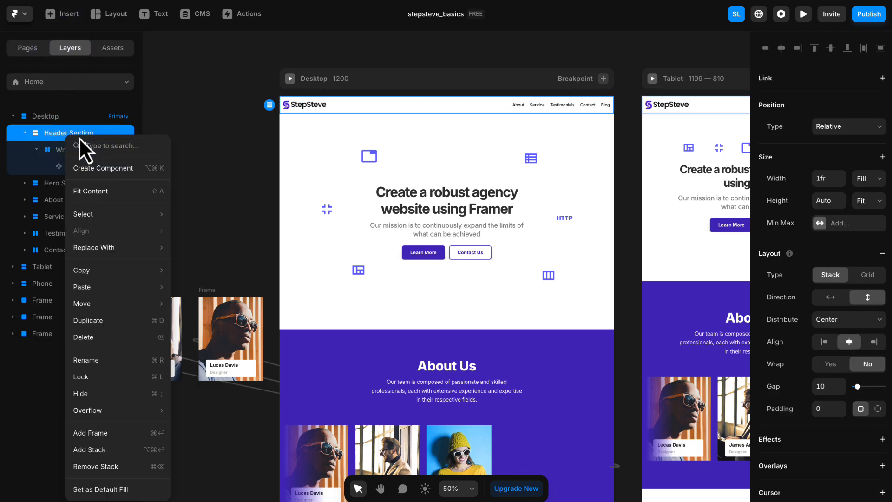
mouse_move(149, 272)
click(194, 271)
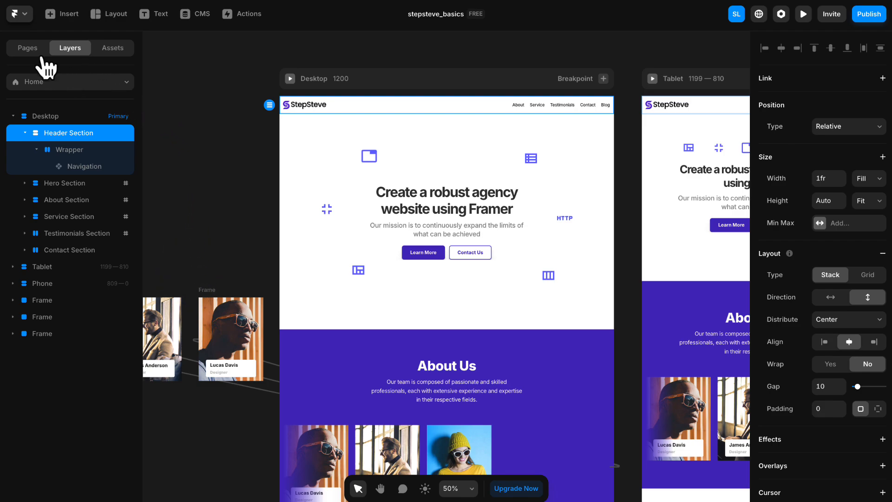
- Paste the copied Header Section onto the canvas of the Blog CMS detail page
click(28, 48)
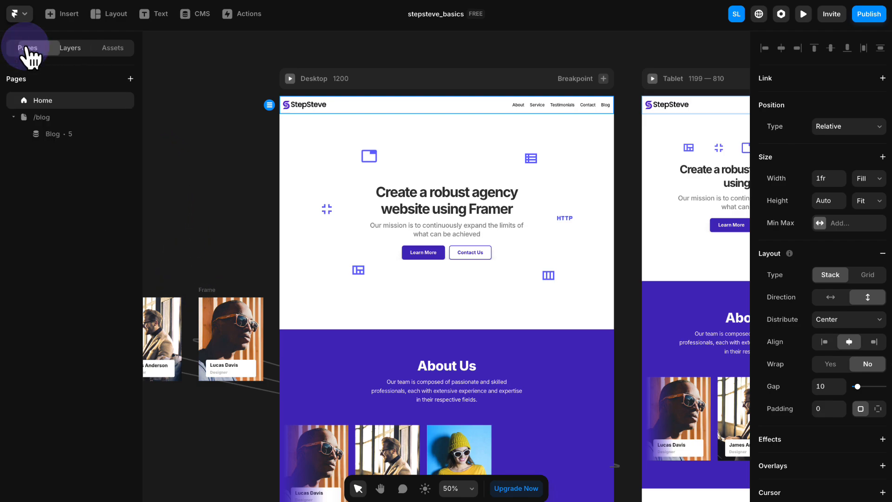
click(58, 139)
drag(201, 135, 222, 155)
right_click(221, 82)
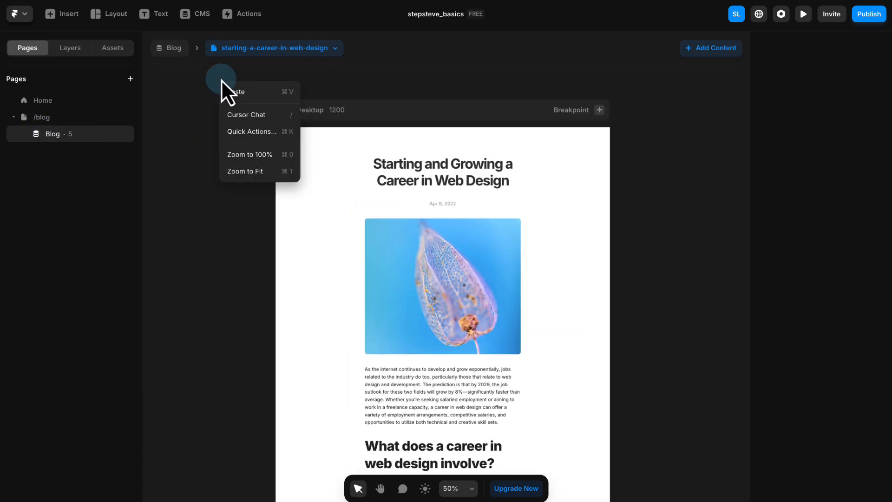
click(236, 99)
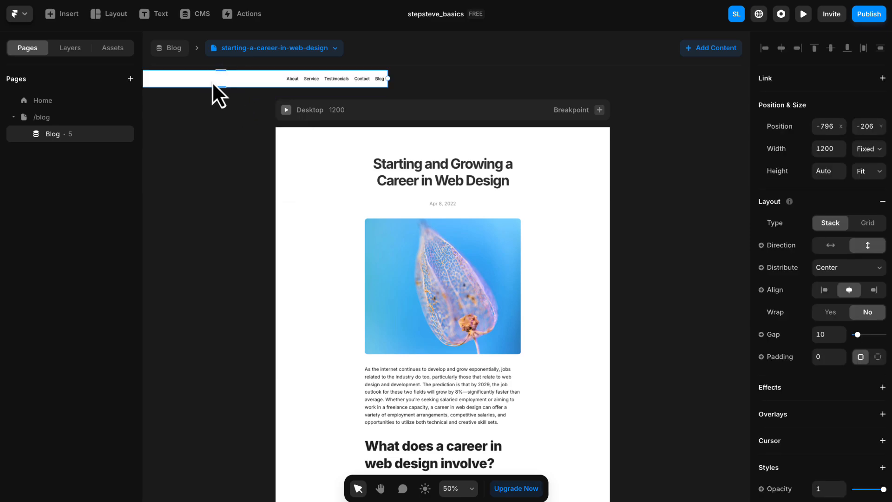
- Place the pasted header inside the Desktop layout above the post title and set its width to Fill
drag(211, 82, 388, 155)
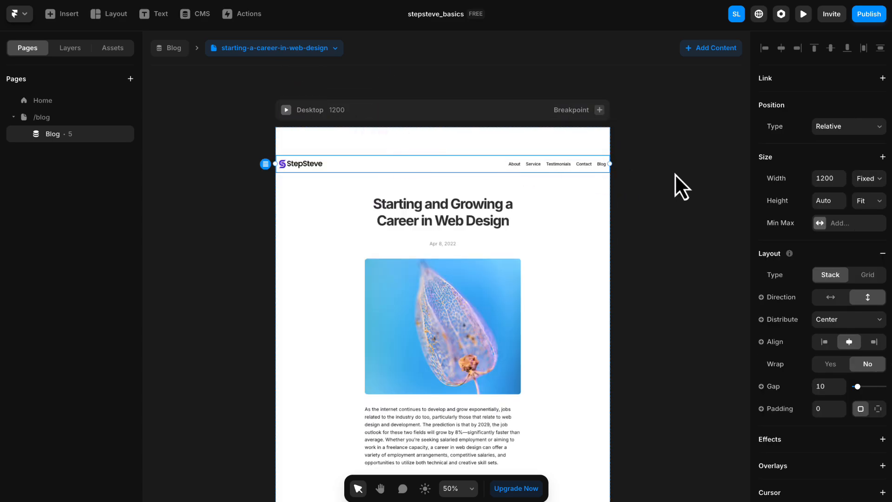
click(866, 179)
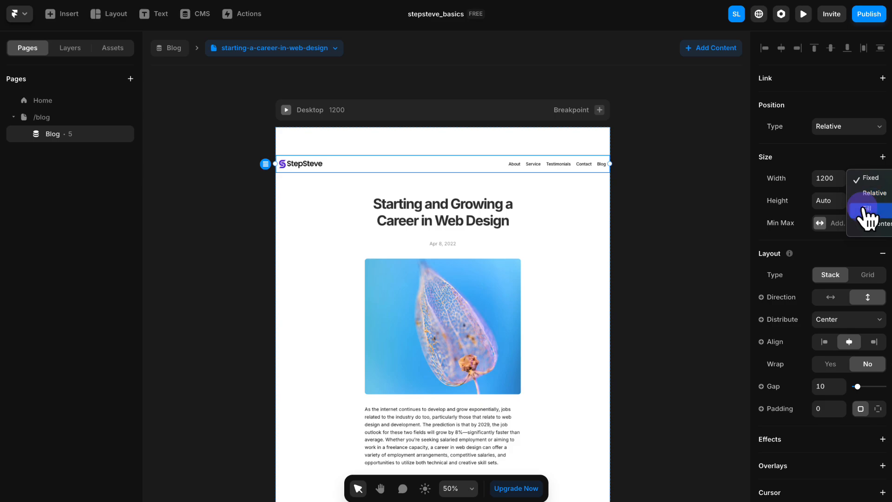
click(865, 209)
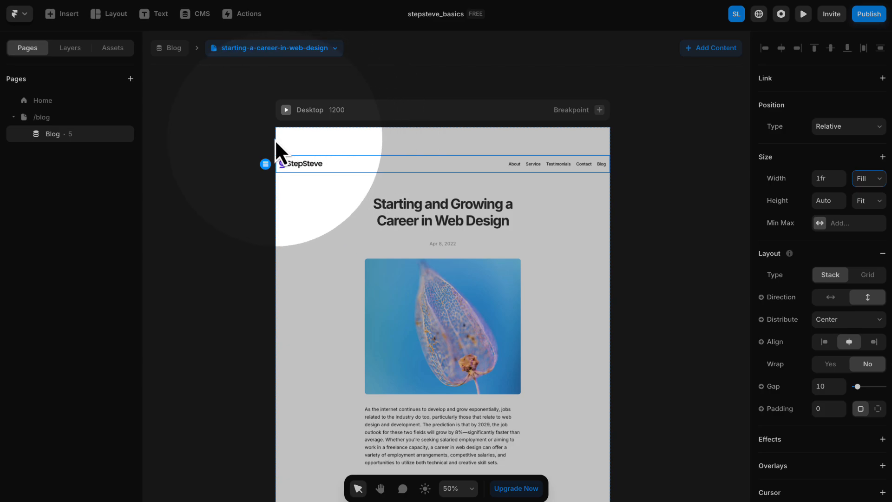
- Select the Desktop breakpoint of the blog detail page and show its layer structure
click(373, 119)
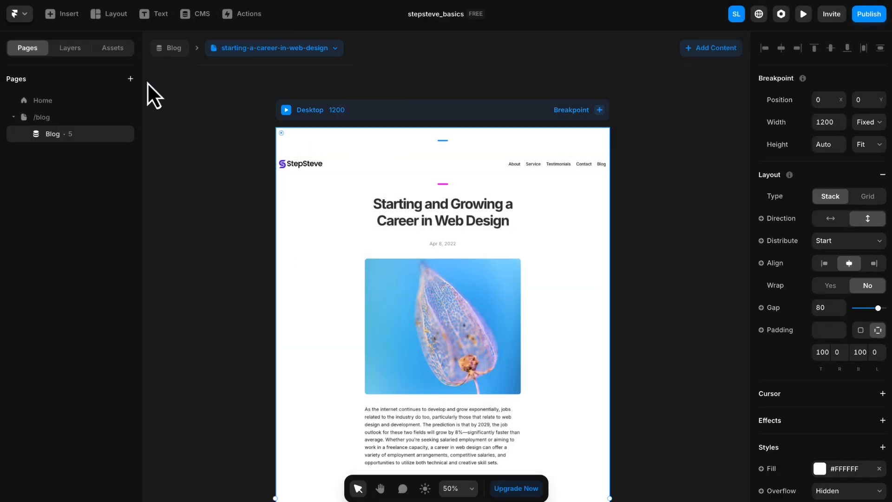
click(77, 49)
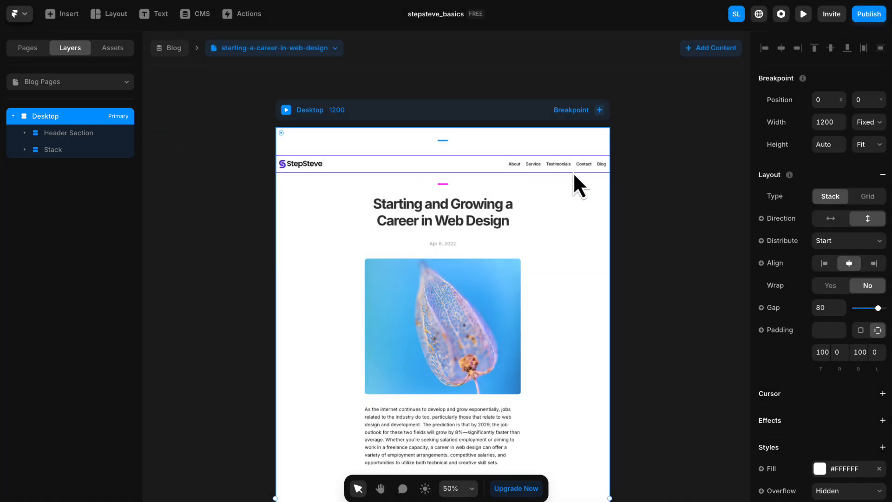
- Set the Desktop breakpoint's top padding to 0 on the blog post page
scroll(786, 200, down, 1)
click(822, 323)
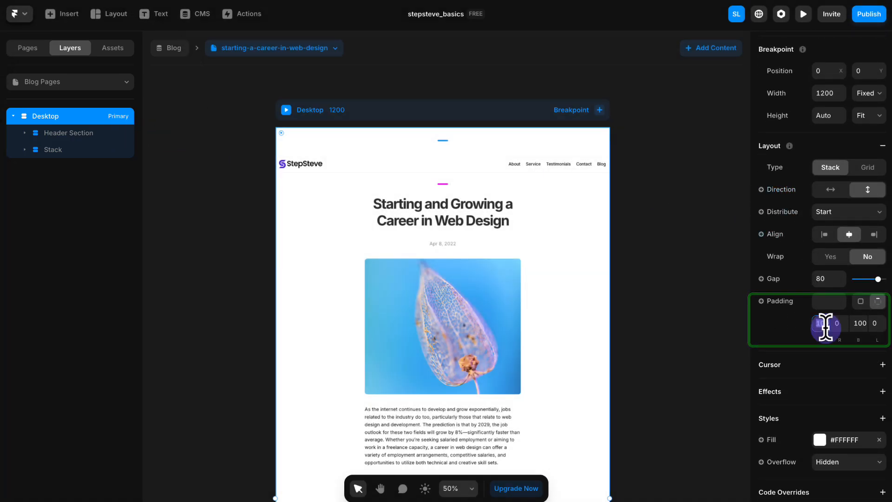
text(0)
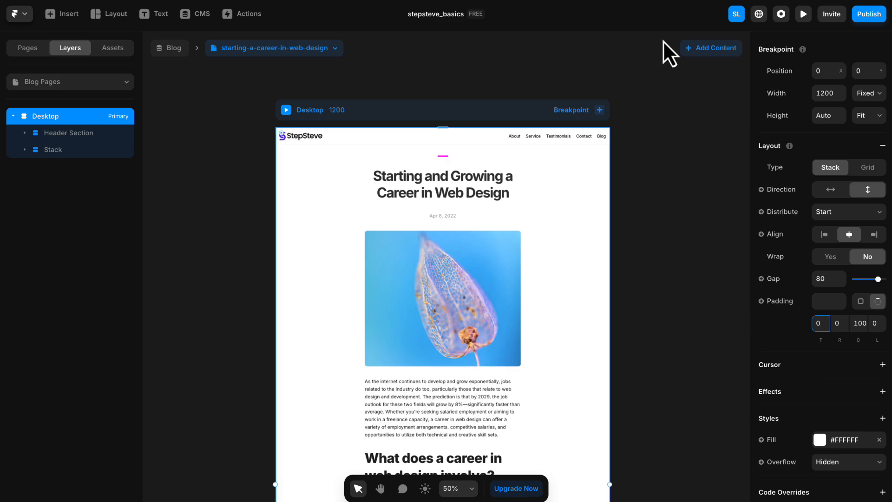
- Set the maximum width of the stack holding the post's title, date, banner and content to 800
scroll(443, 297, left, 1)
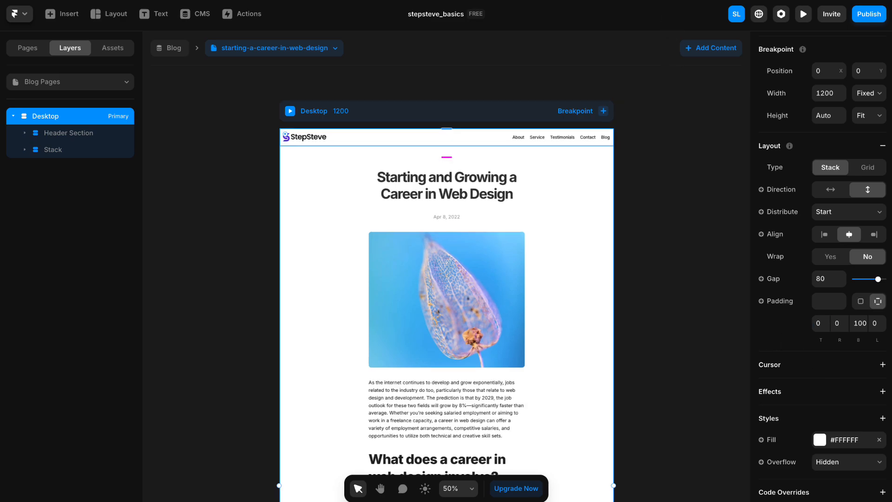
key(space)
drag(240, 302, 219, 237)
key(space)
drag(292, 186, 291, 156)
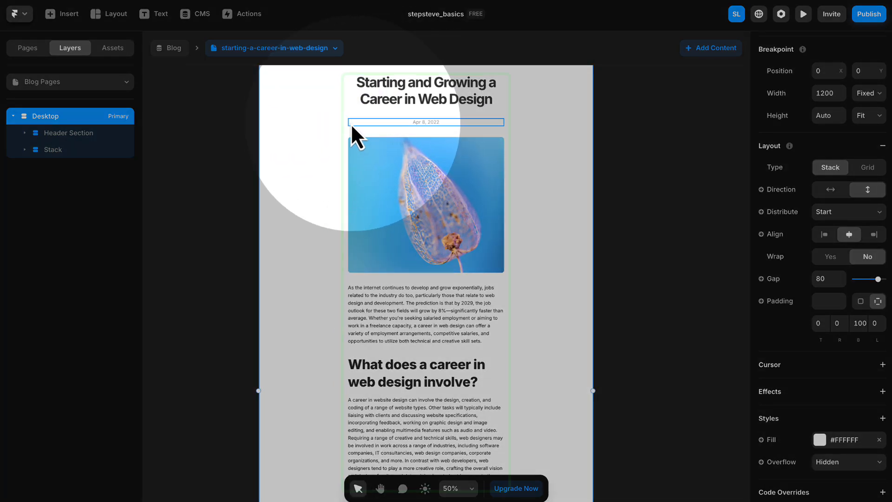
click(345, 122)
key(space)
drag(378, 133, 372, 164)
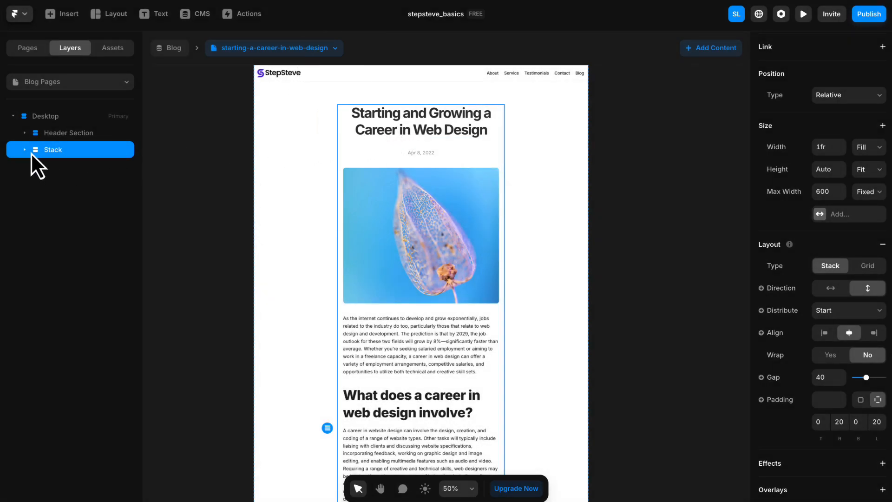
click(25, 150)
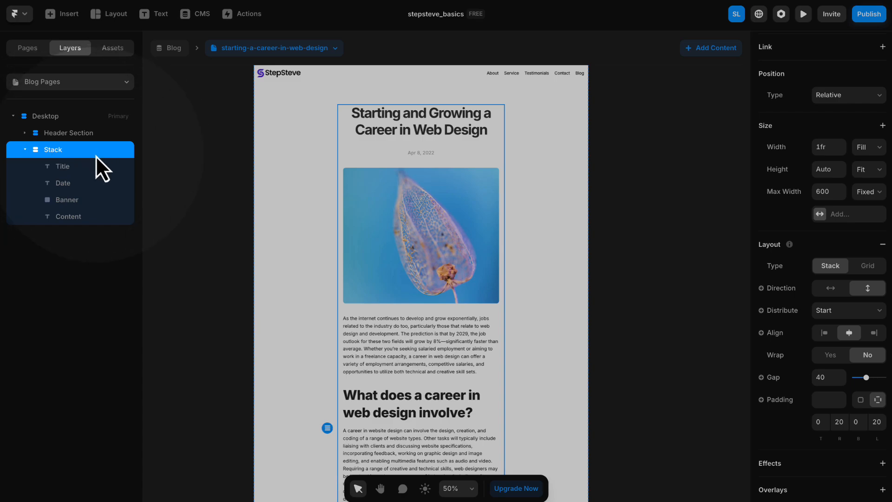
click(59, 163)
click(60, 153)
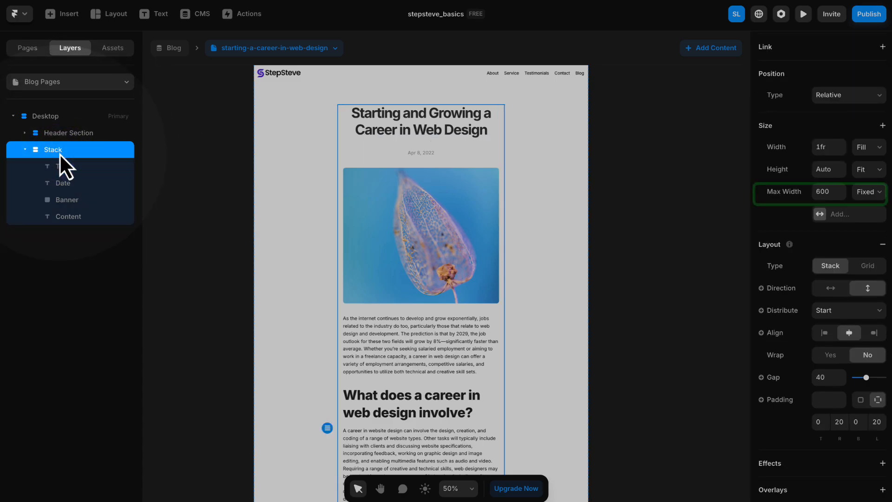
click(827, 191)
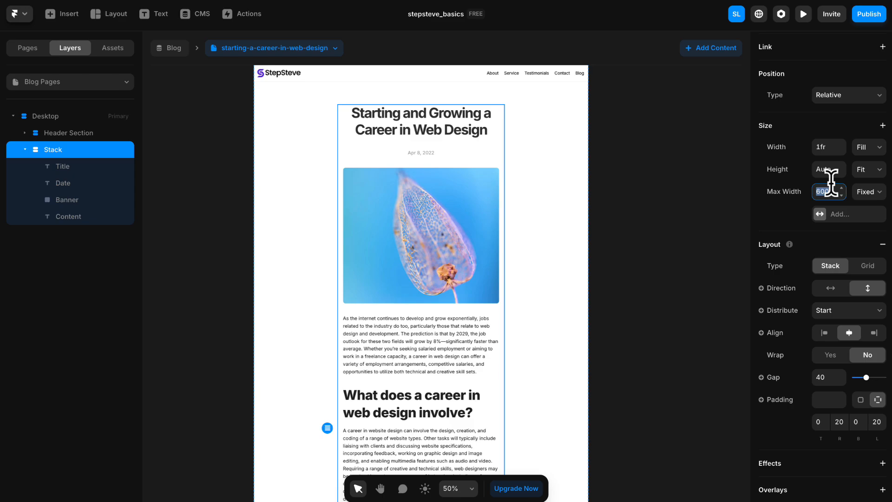
text(800)
key(Return)
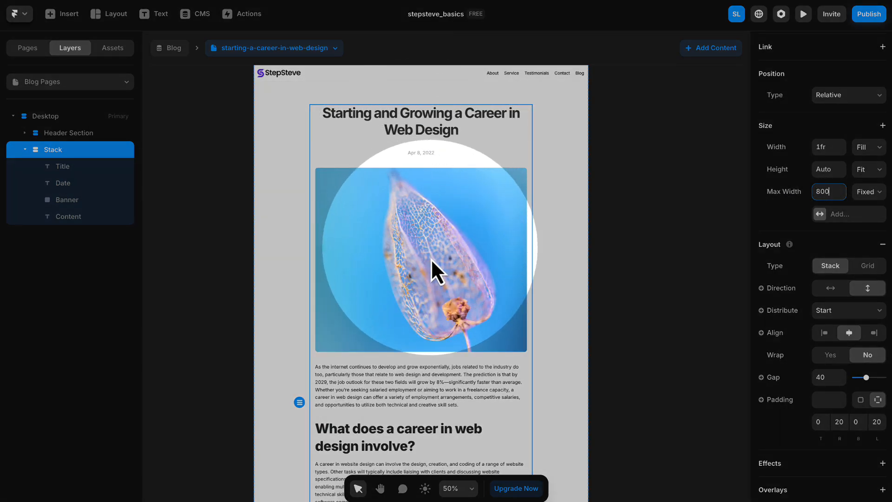
- Examine the post's title, date, banner and content layers inside the widened stack
click(367, 129)
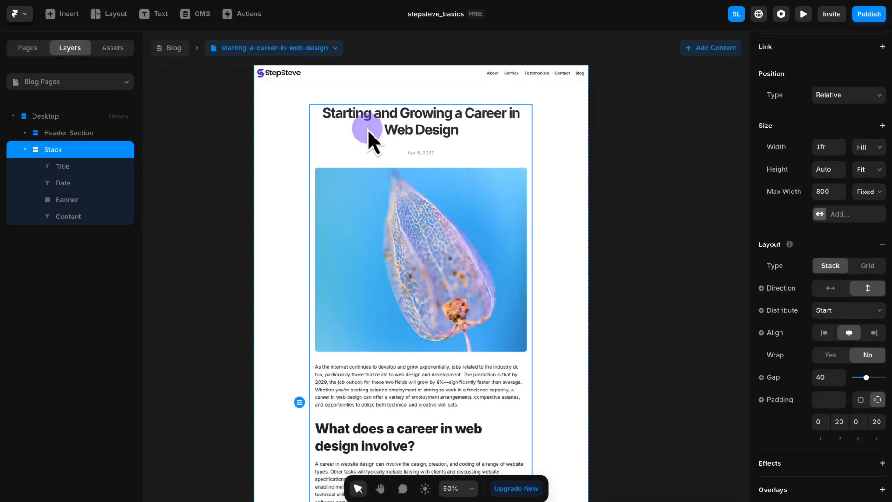
click(289, 130)
click(415, 132)
click(413, 156)
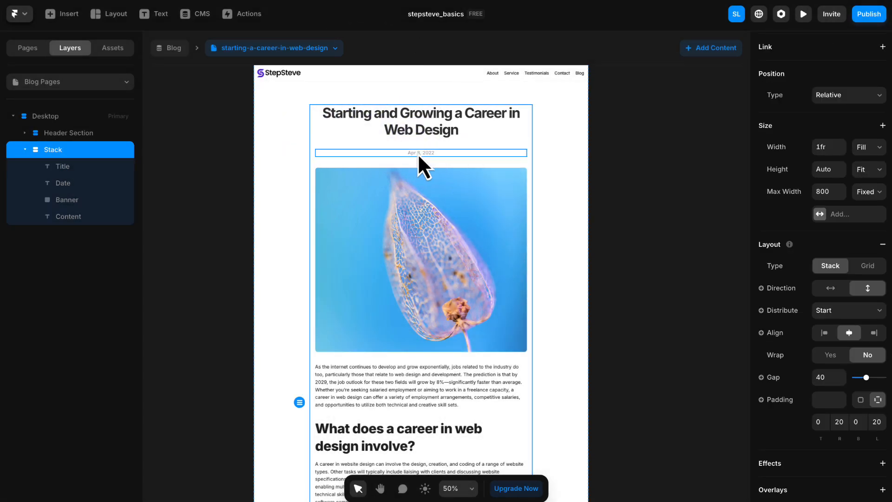
click(418, 154)
click(417, 202)
scroll(423, 261, down, 2)
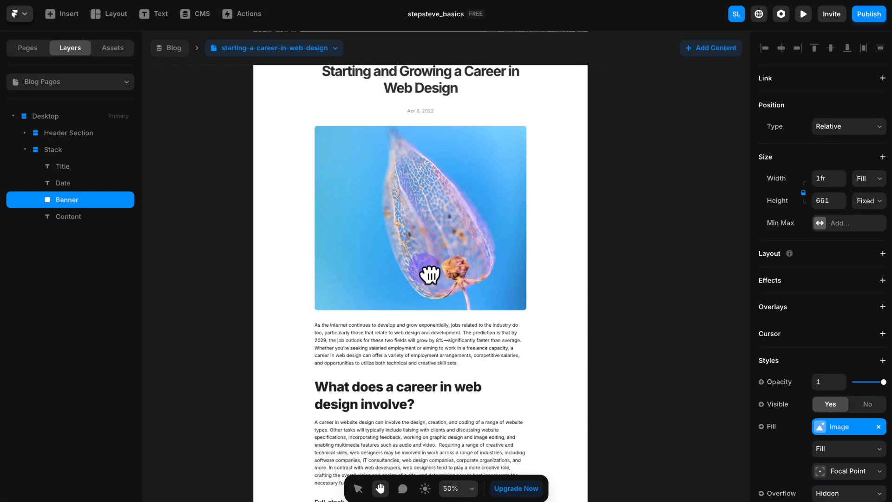
click(421, 324)
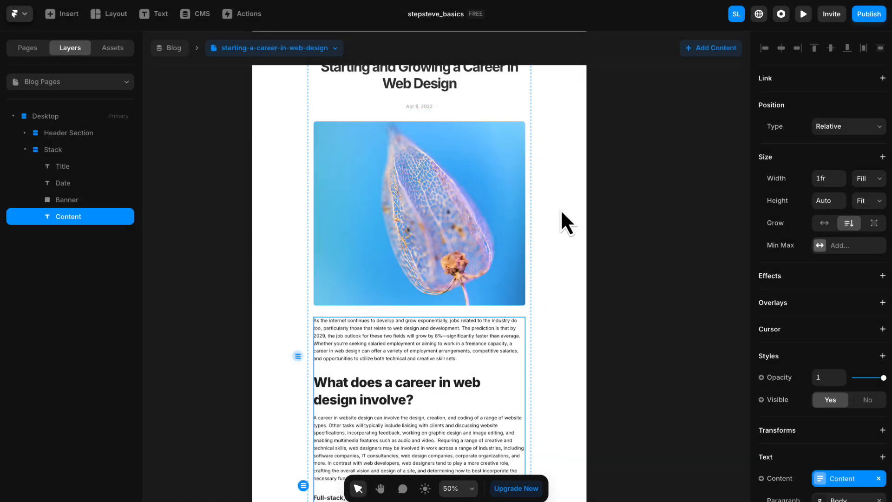
key(h)
drag(564, 223, 583, 263)
key(v)
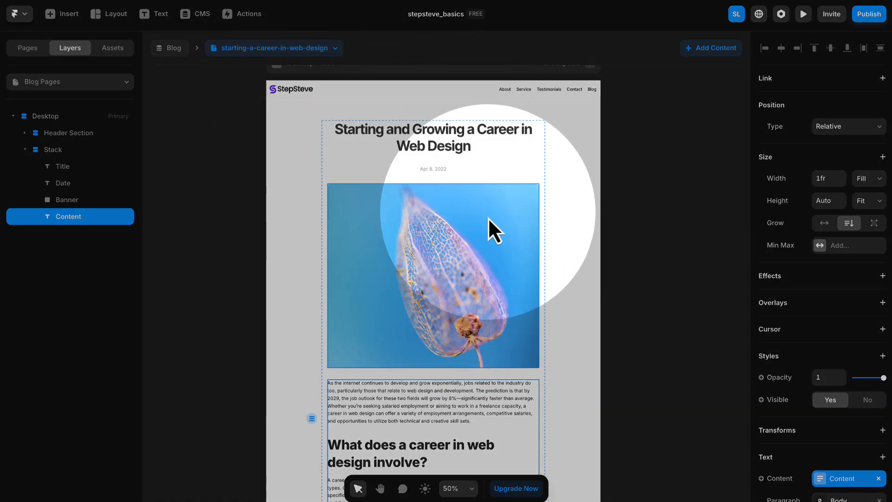
- Move the date text above the title in the post's stack
click(612, 294)
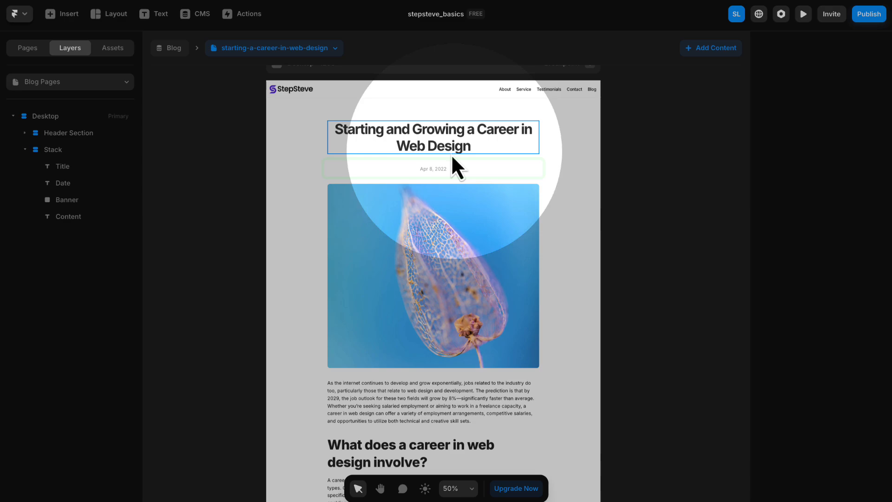
click(435, 172)
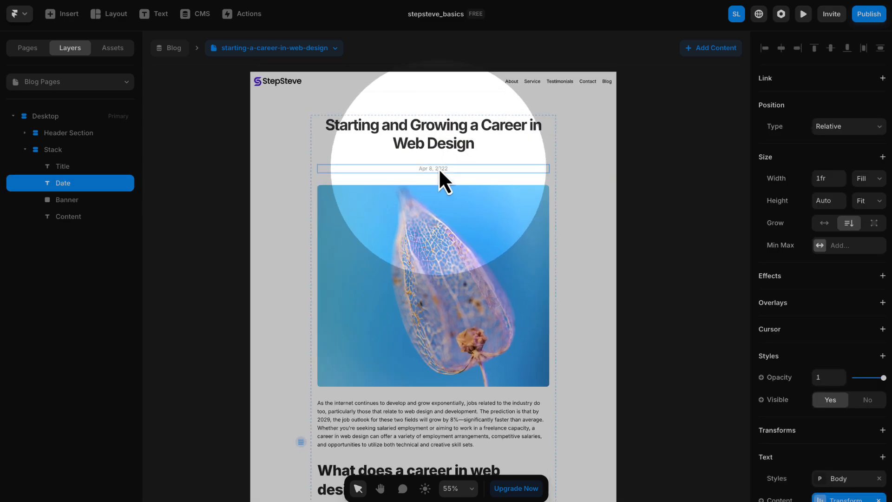
drag(438, 168, 433, 124)
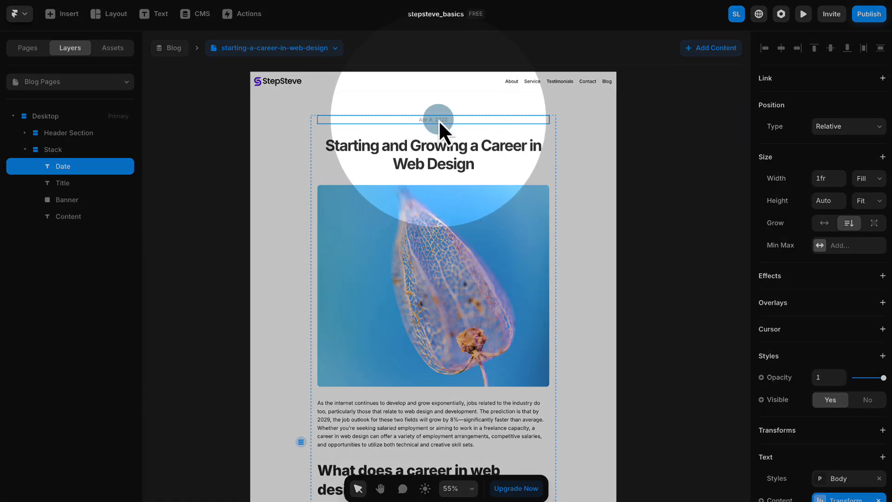
- Duplicate the date text above the title
right_click(438, 121)
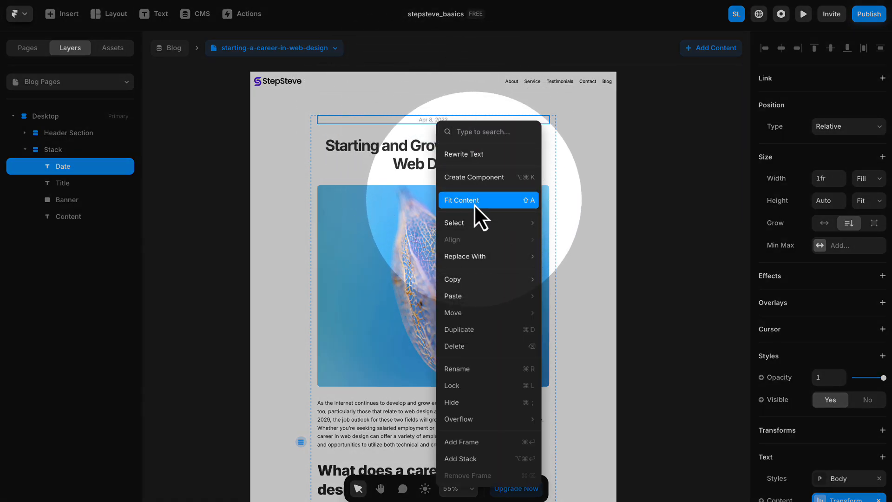
click(463, 332)
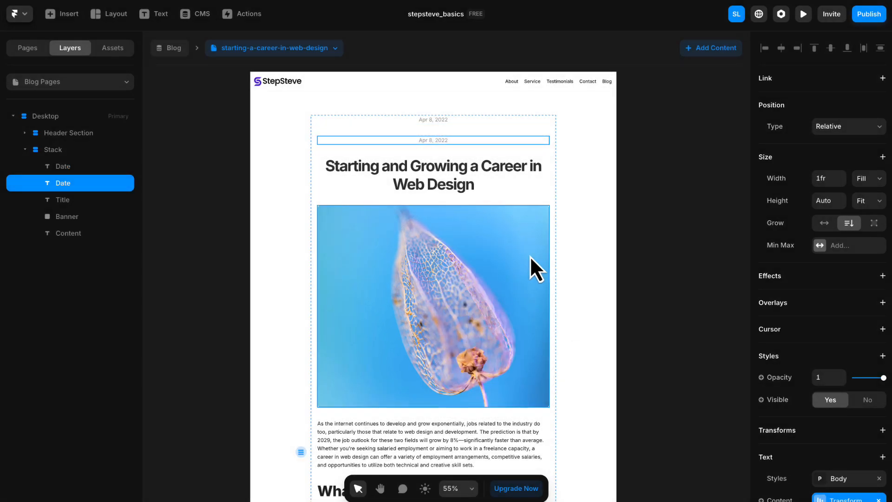
click(656, 207)
- Replace the upper date text's content binding with the Category variable, using its Display Option
scroll(420, 127, up, 3)
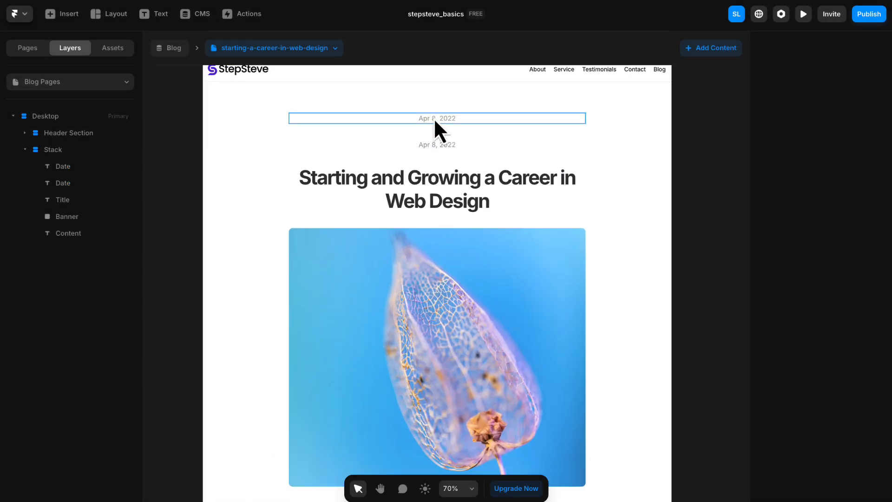
click(437, 126)
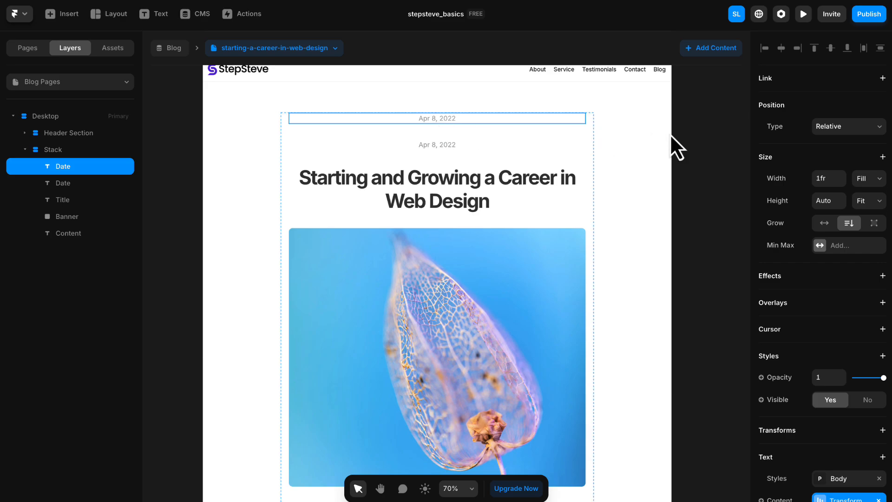
scroll(816, 188, down, 3)
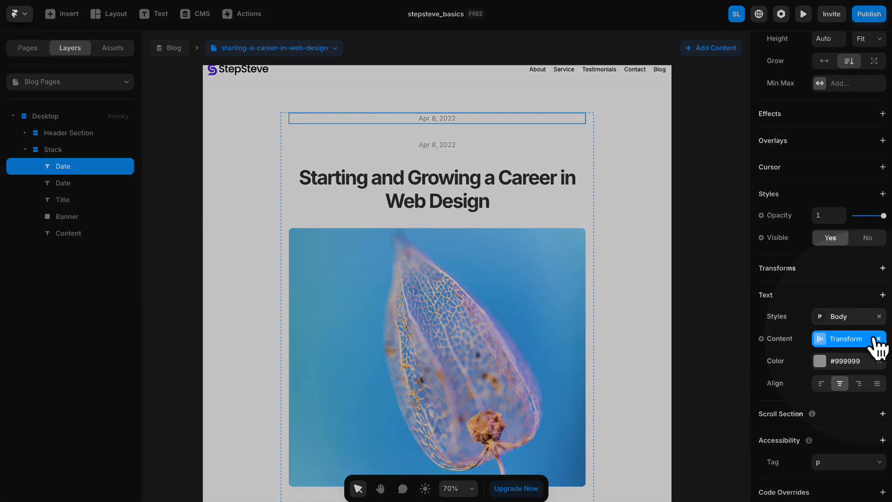
click(879, 338)
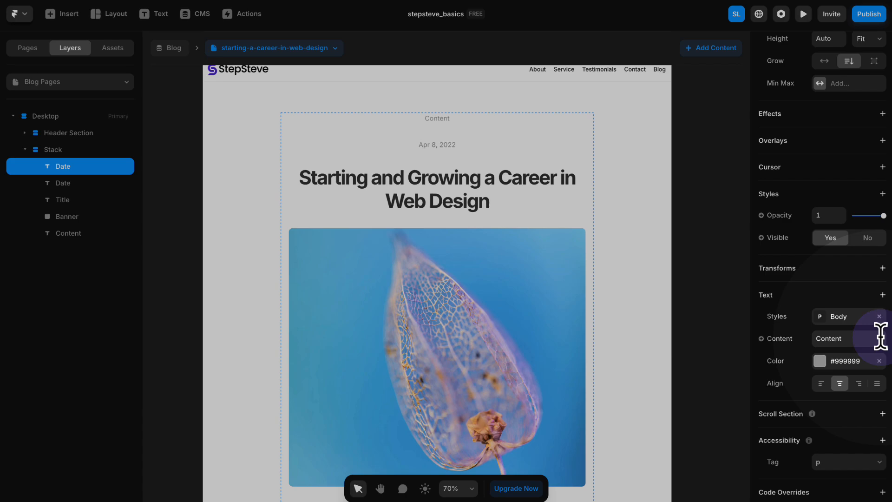
click(762, 342)
mouse_move(785, 384)
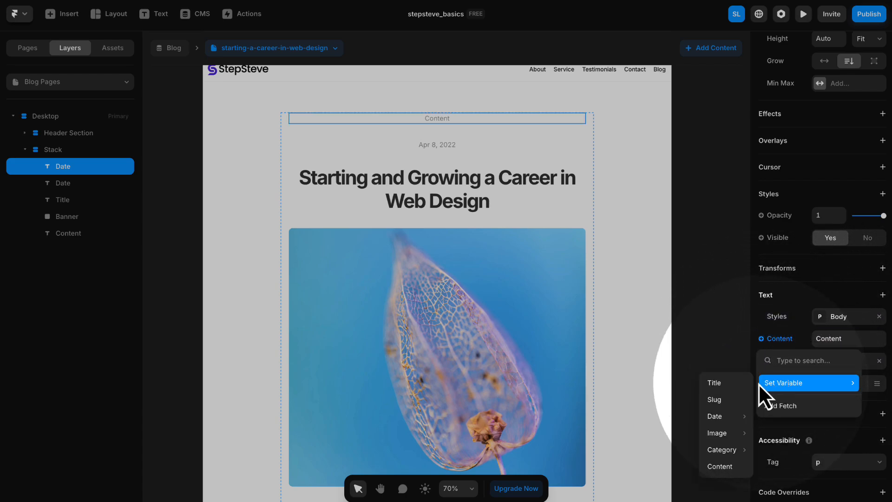
mouse_move(727, 453)
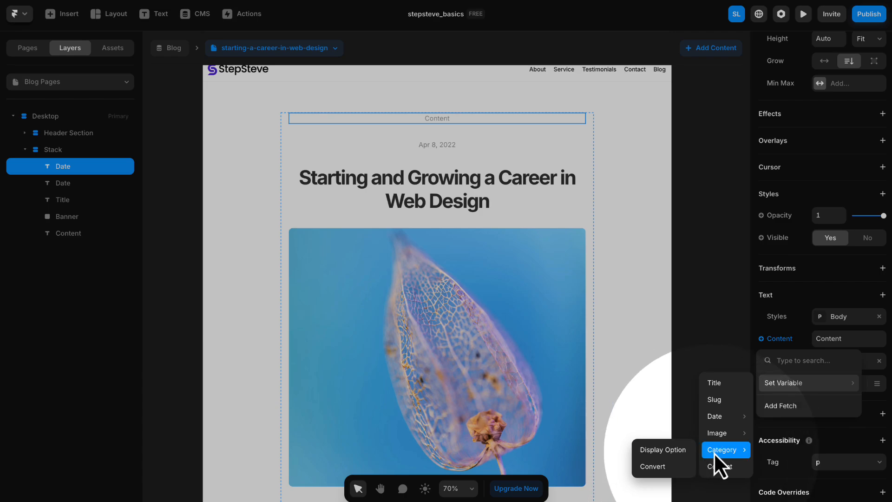
click(673, 450)
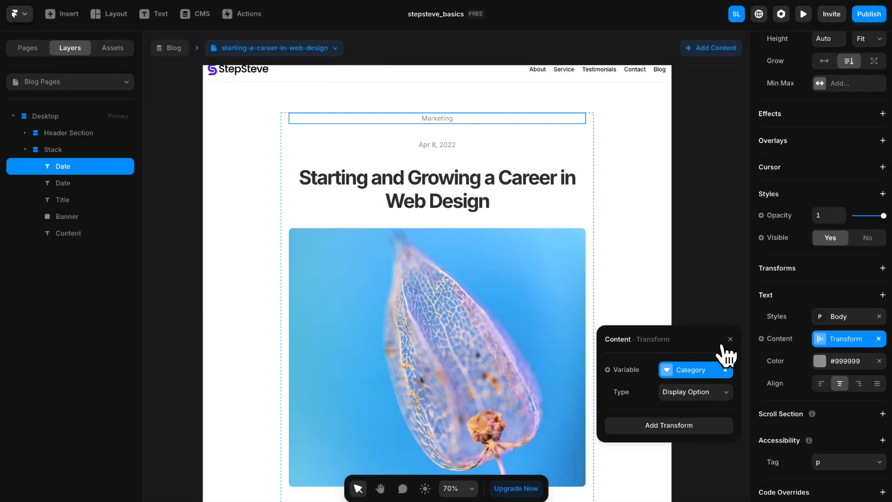
click(730, 340)
- Wrap the category and date texts together in a new stack
shift+click(443, 145)
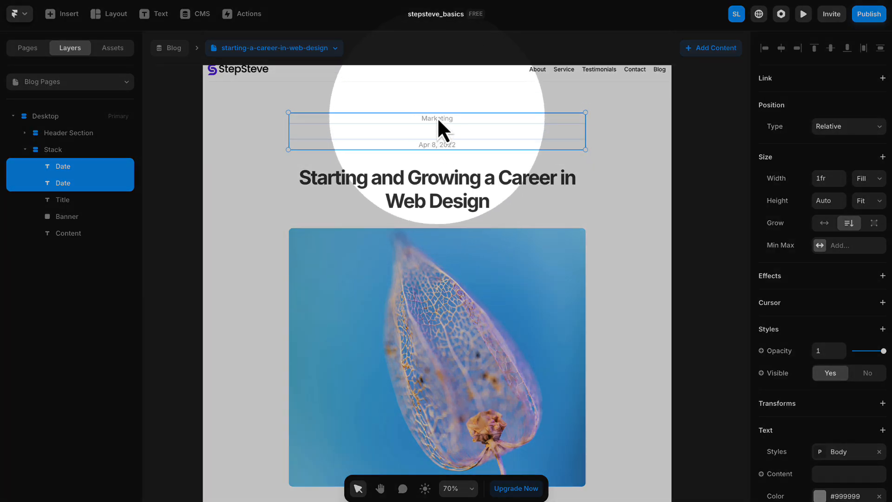
right_click(437, 122)
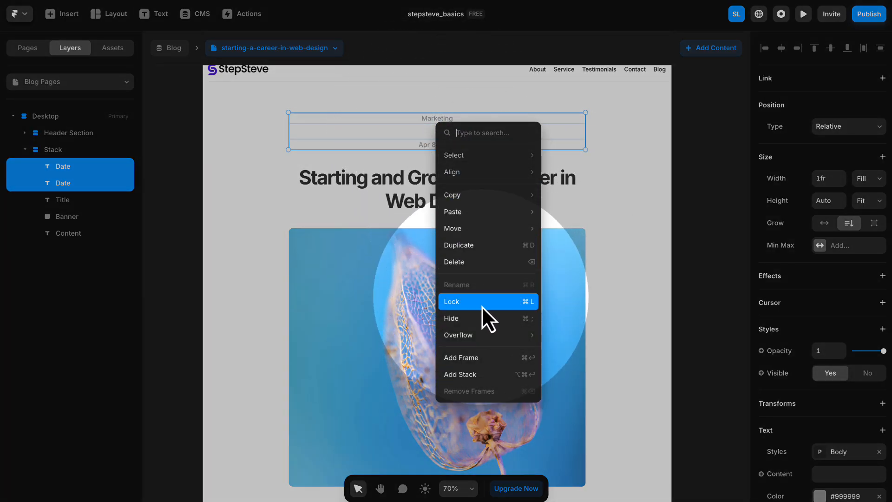
click(488, 375)
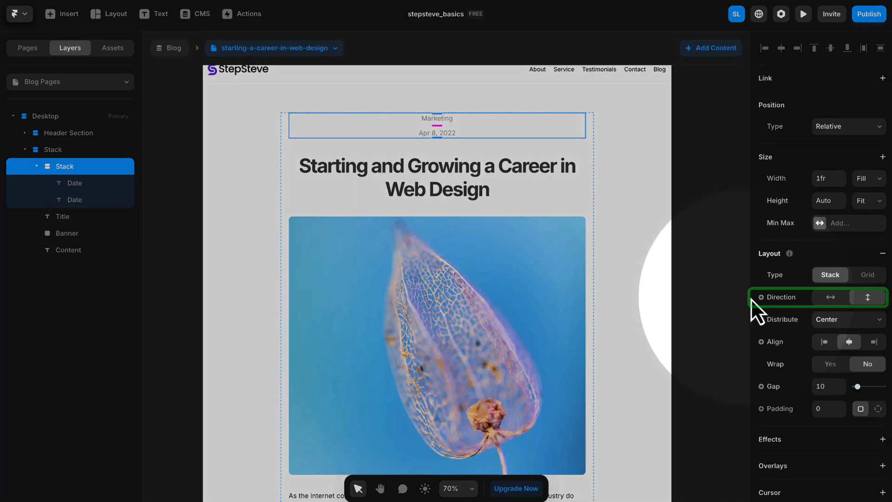
- Set the new stack's direction to horizontal and its distribution to Start
click(830, 301)
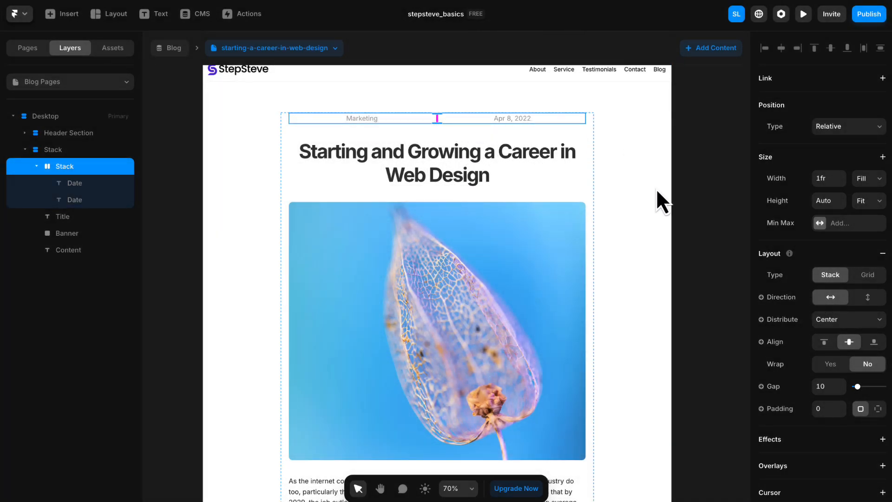
click(829, 319)
click(835, 304)
- Set the width of both the category and date texts to Fit Content
click(380, 116)
shift+click(510, 118)
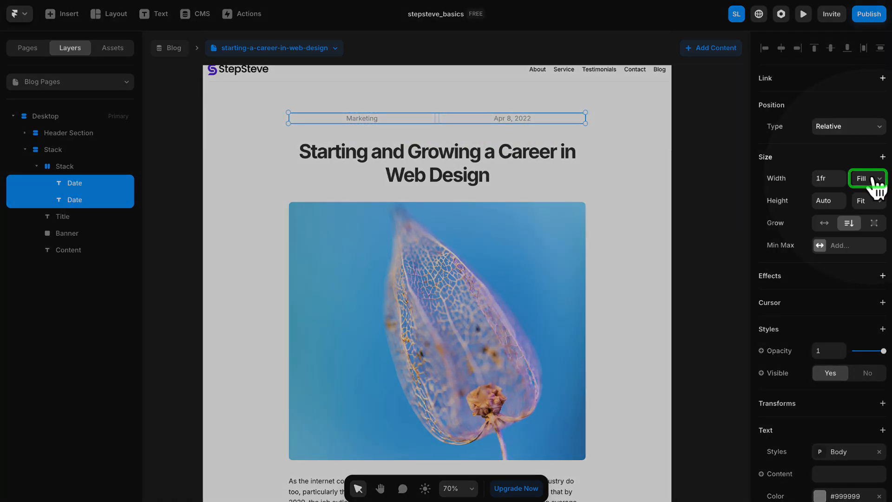
click(868, 179)
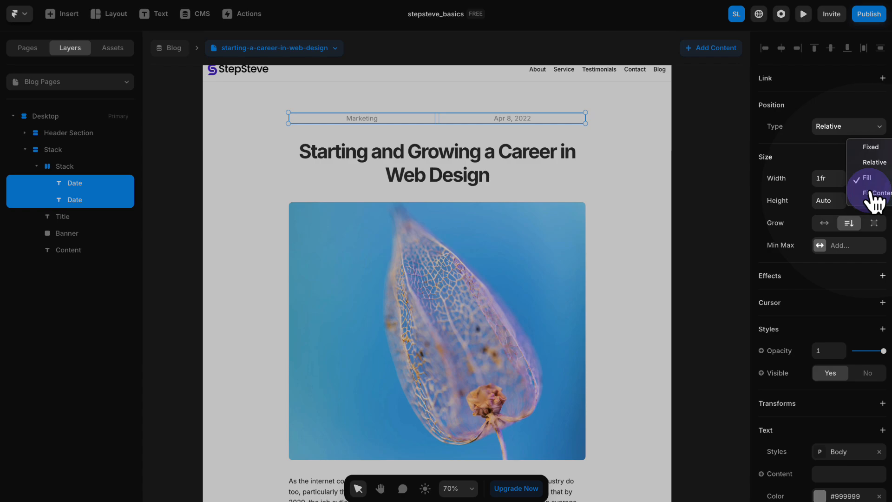
click(871, 195)
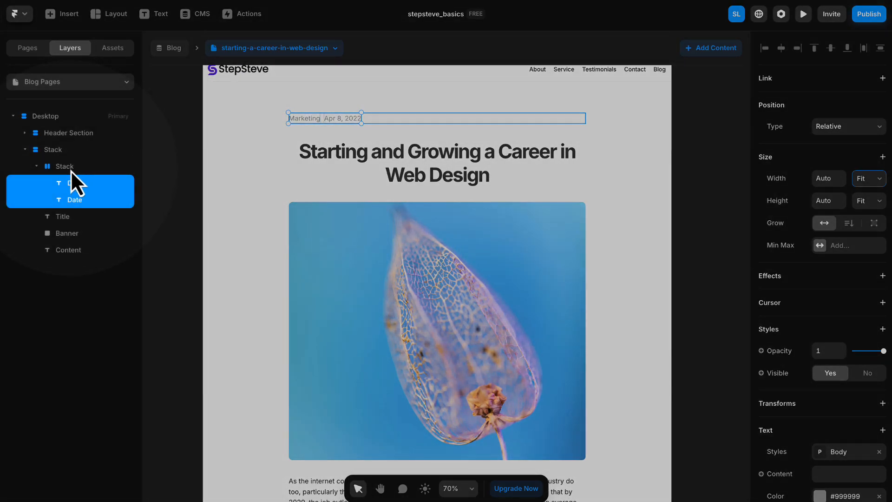
- Set the gap of the stack holding the category and date texts to 15
click(67, 168)
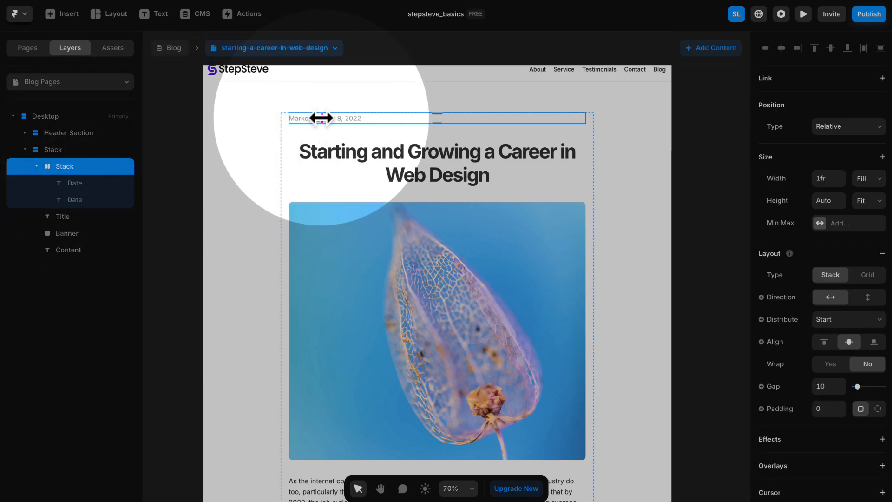
drag(322, 118, 319, 120)
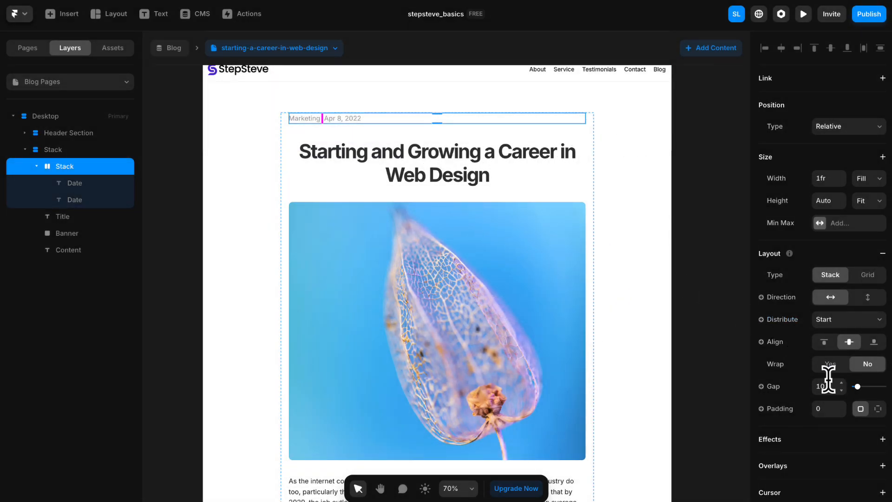
click(828, 385)
text(15)
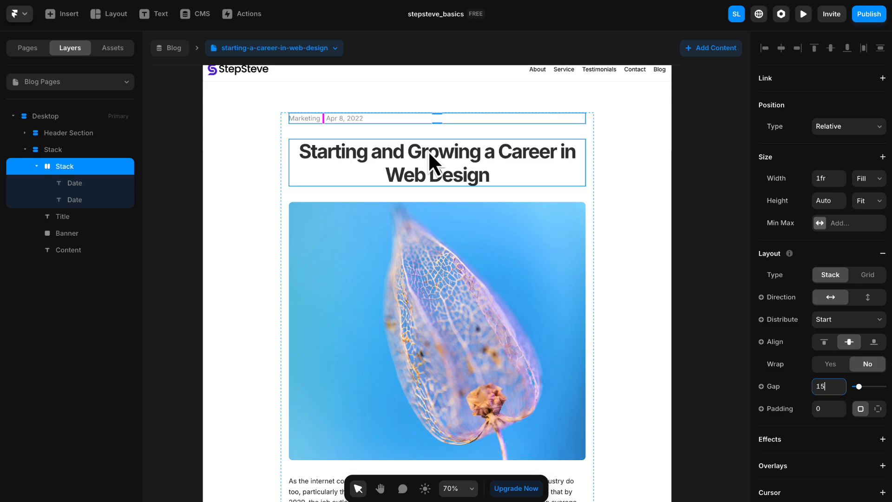
- Left-align the text of the blog post title
click(428, 150)
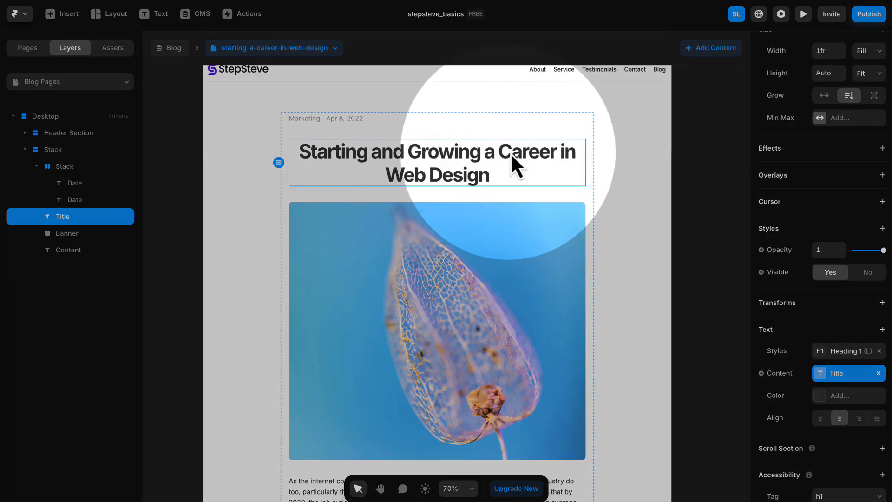
scroll(876, 201, down, 1)
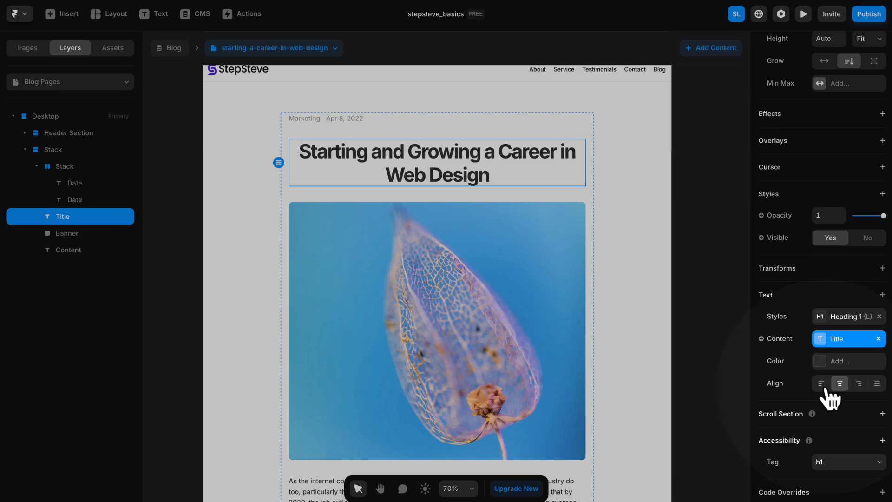
click(822, 384)
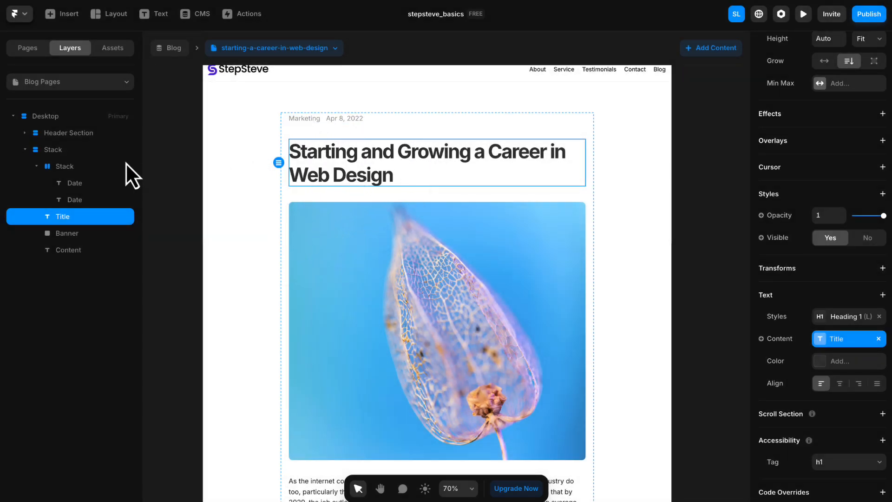
- Wrap the category and date row together with the title in a new stack with a gap of 15
click(64, 166)
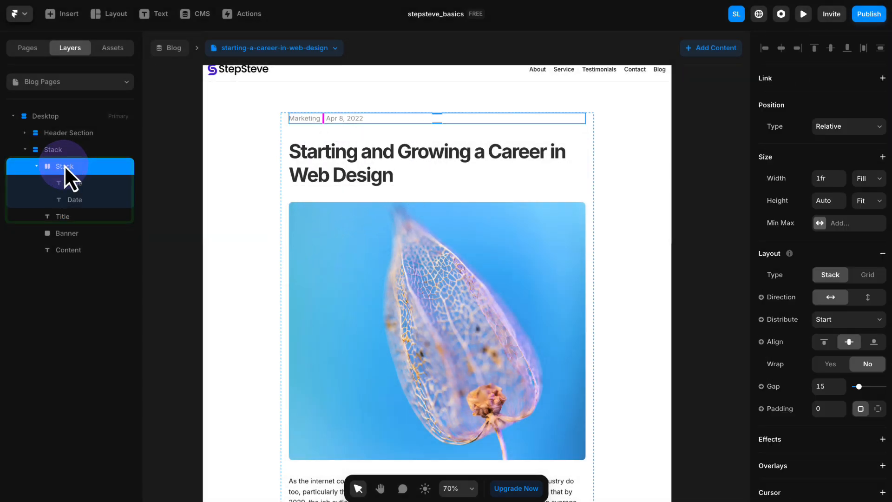
shift+click(63, 217)
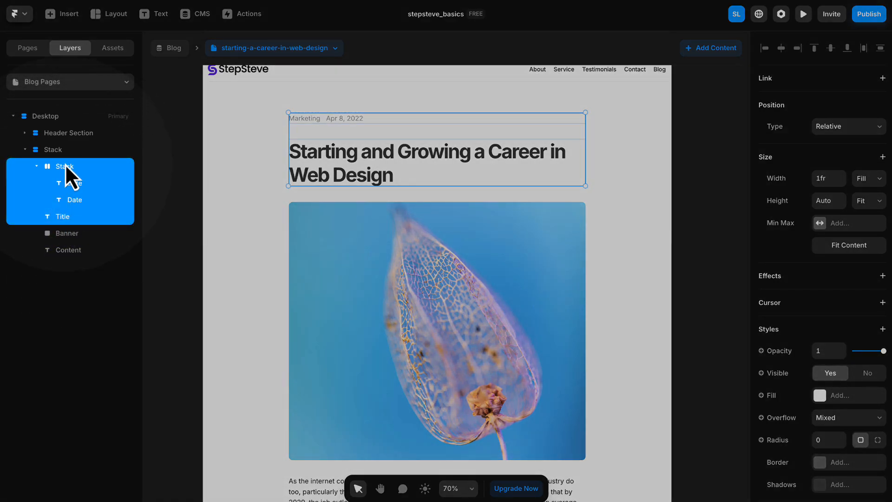
right_click(362, 146)
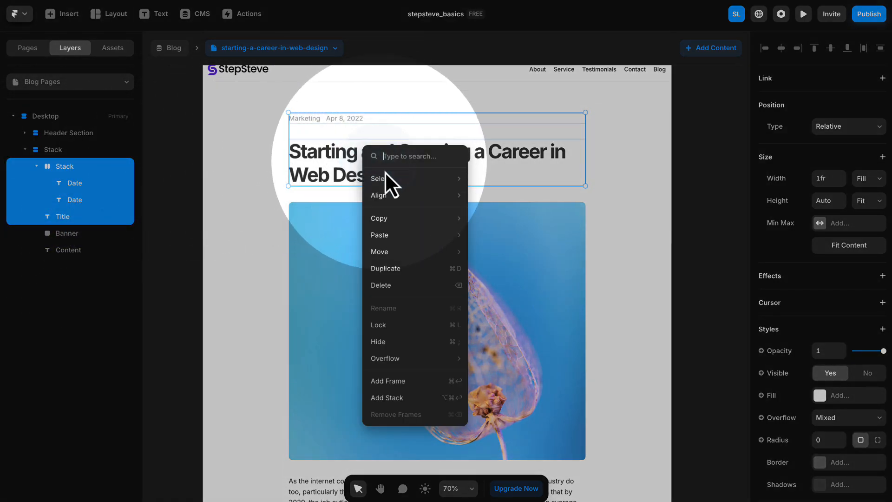
click(415, 396)
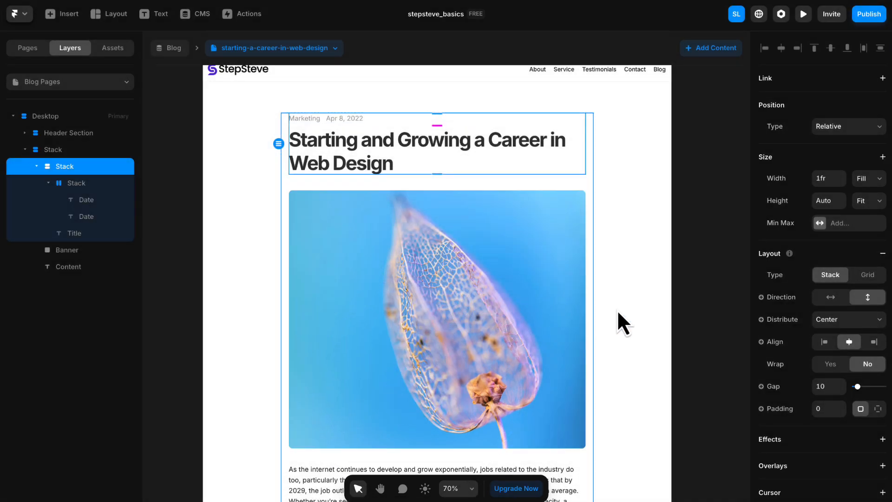
click(819, 385)
text(15)
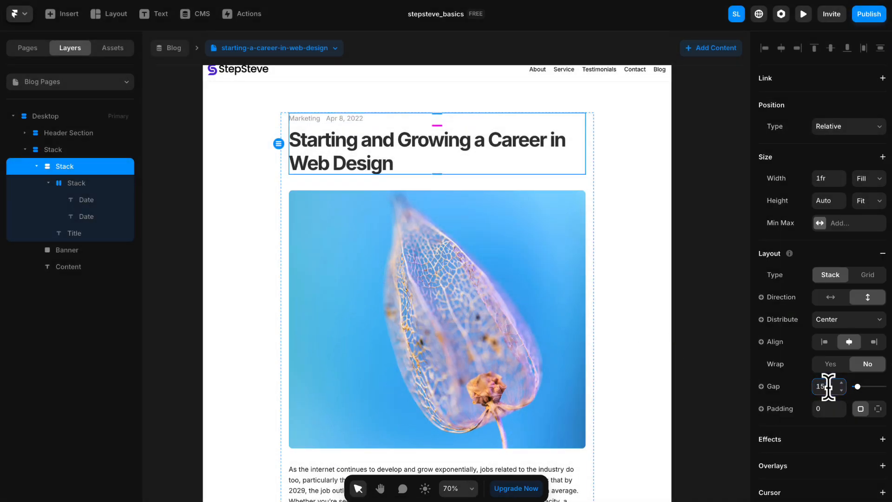
key(Return)
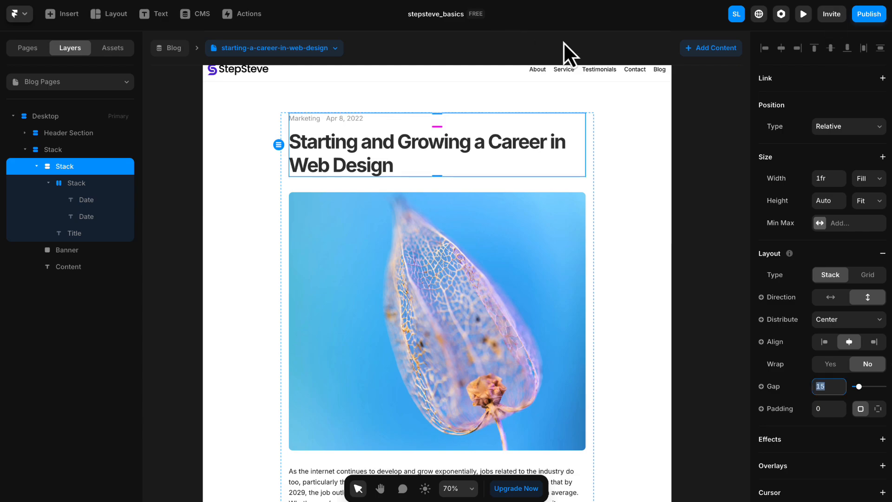
- Add a Max Height to the Banner image, using the Fixed unit and a value of 350
scroll(633, 195, down, 3)
click(489, 209)
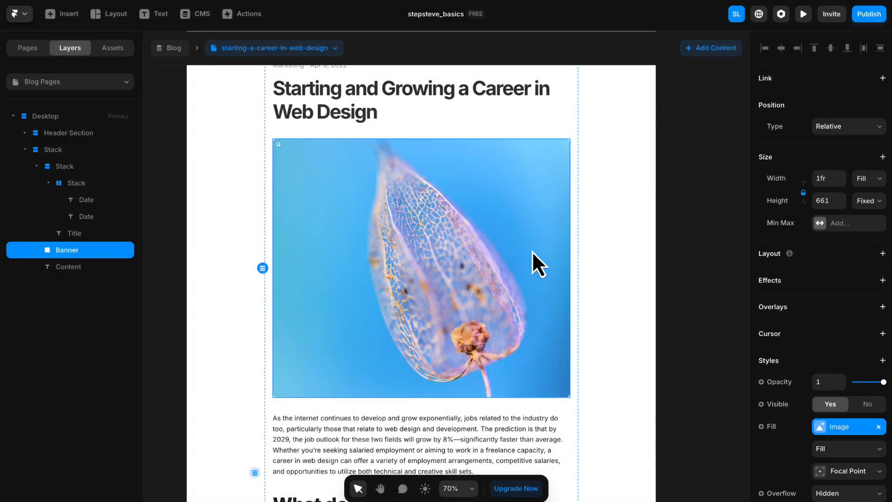
scroll(539, 264, down, 2)
scroll(540, 264, down, 2)
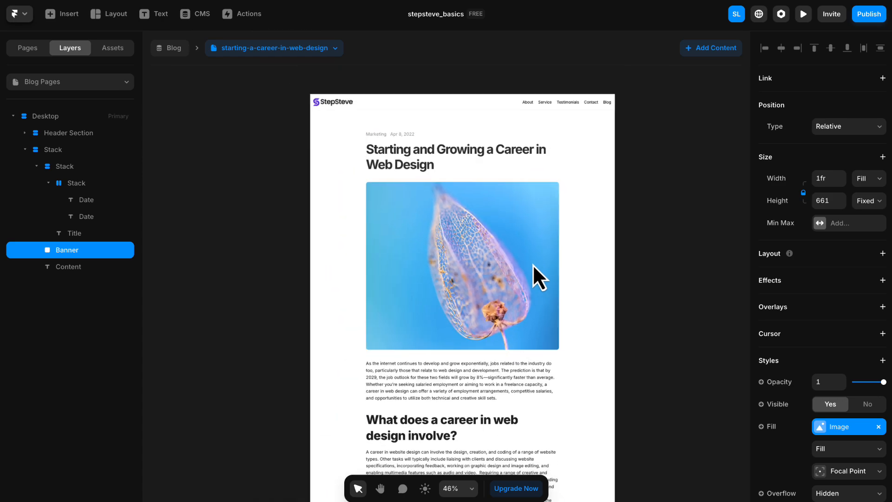
click(854, 230)
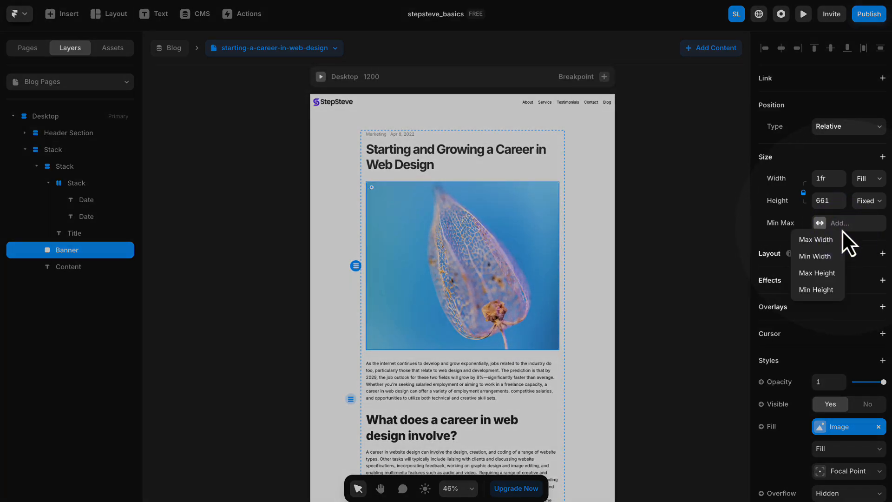
click(825, 275)
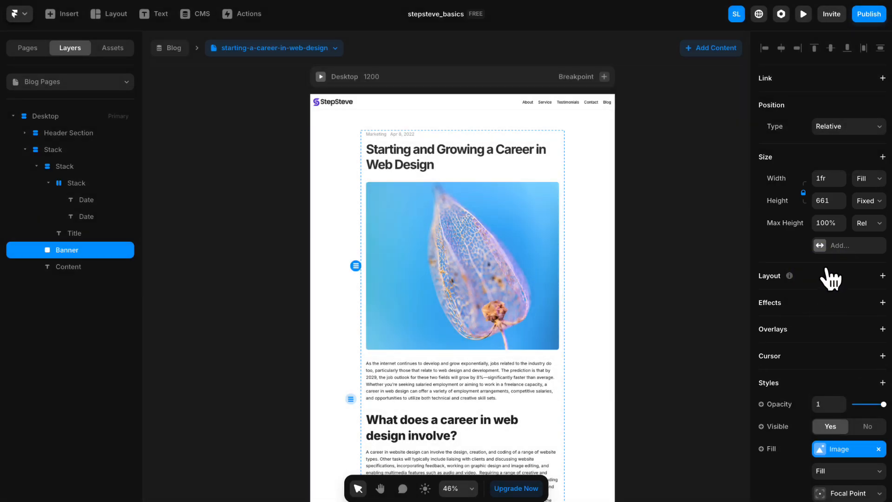
click(875, 229)
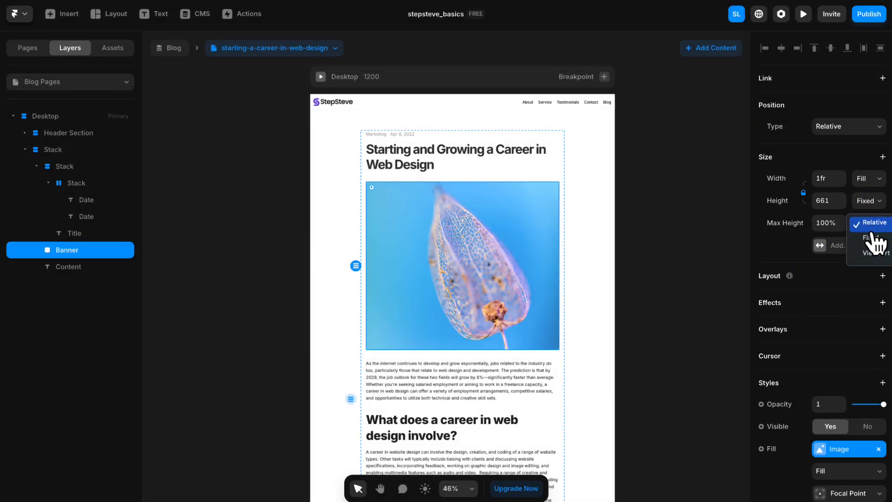
click(873, 249)
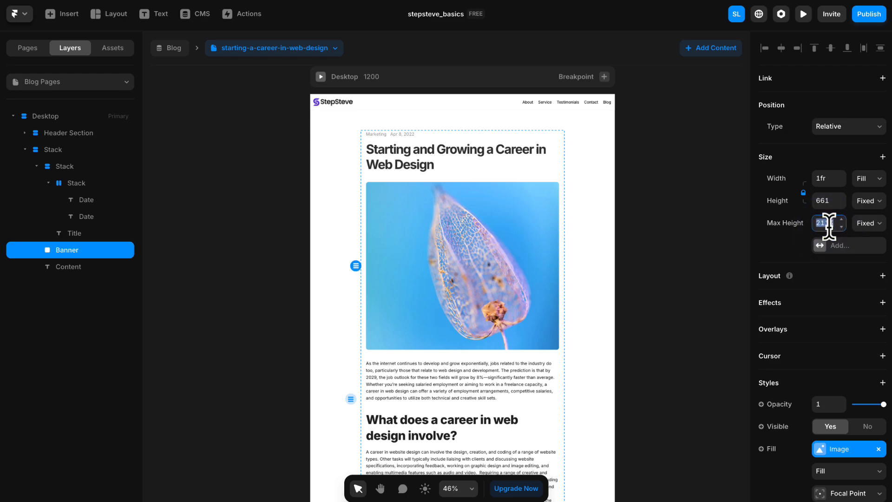
key(Return)
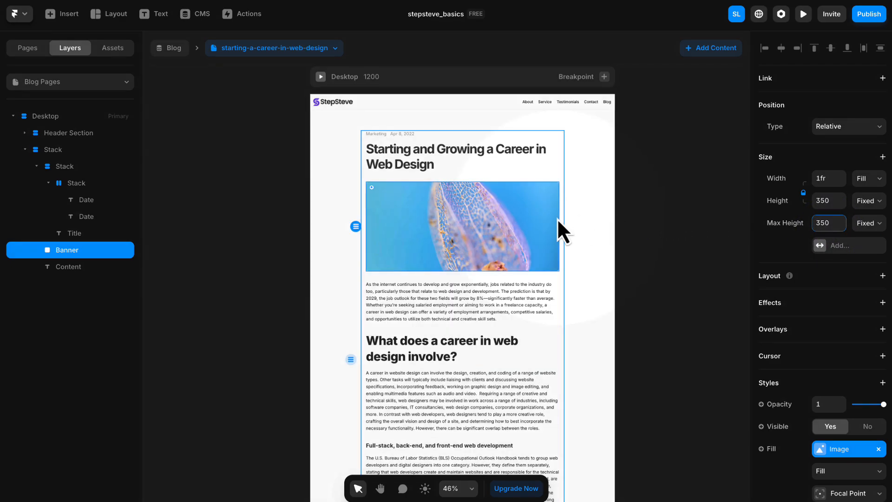
- Examine the text styles assigned to the Content field, including the available Heading 2 styles
scroll(484, 263, up, 1)
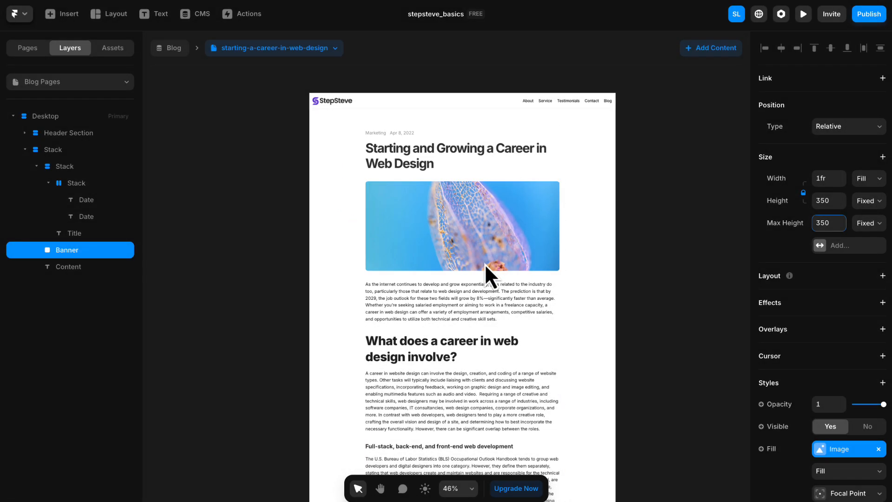
key(space)
drag(656, 376, 654, 252)
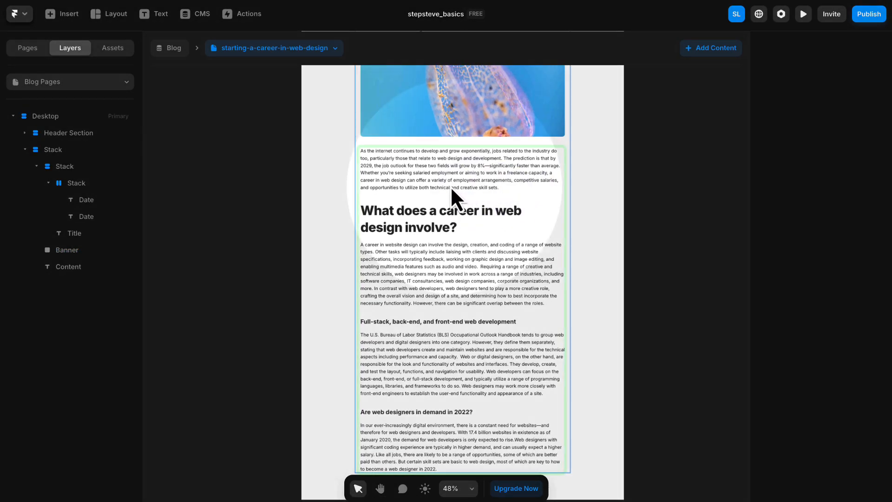
click(448, 186)
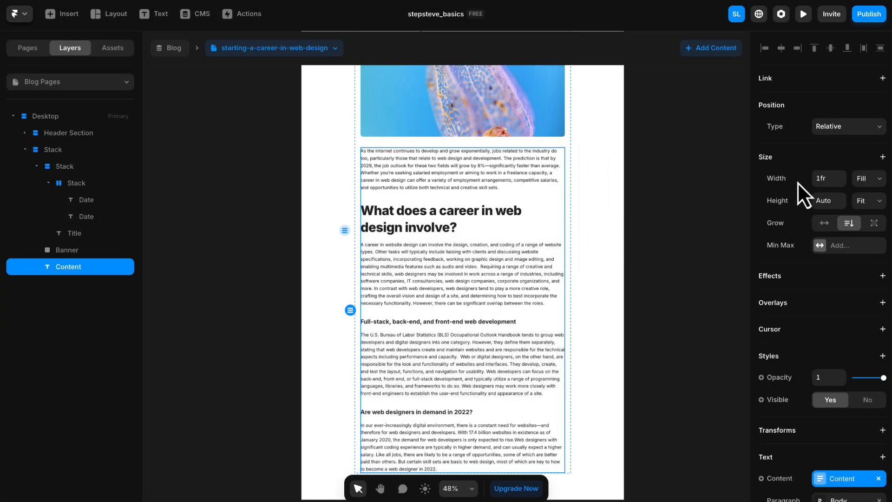
scroll(799, 183, down, 5)
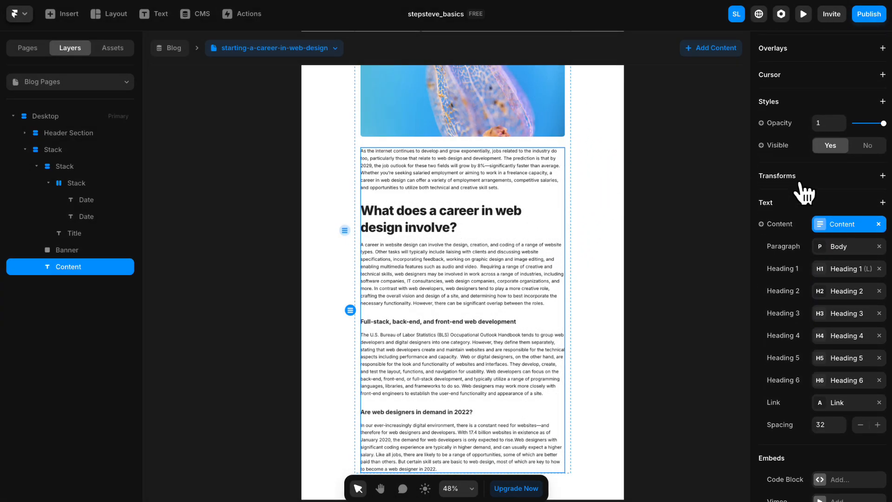
scroll(790, 218, down, 1)
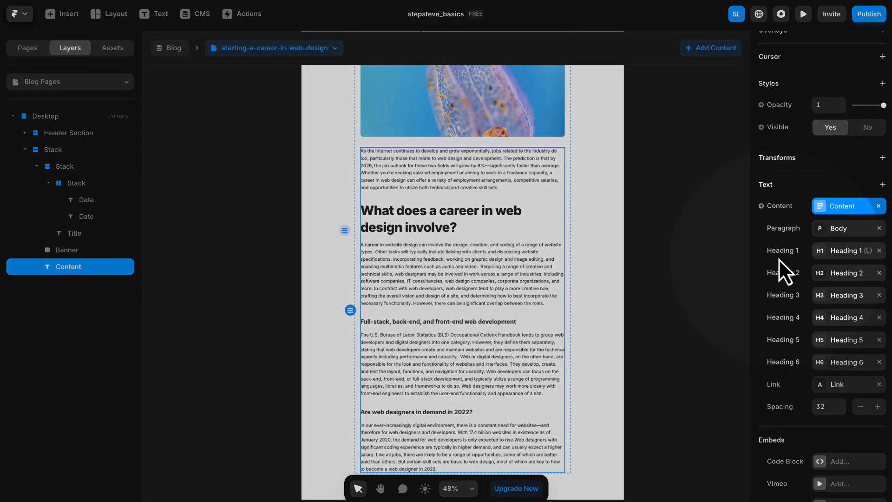
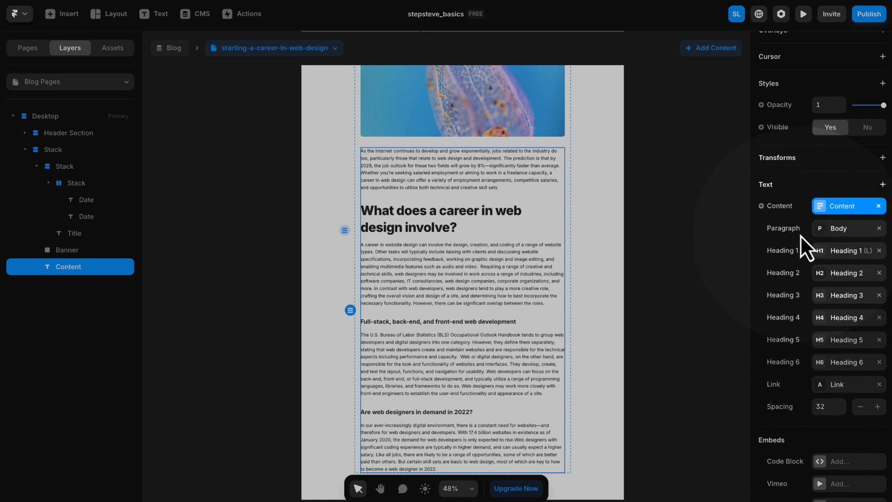
click(847, 274)
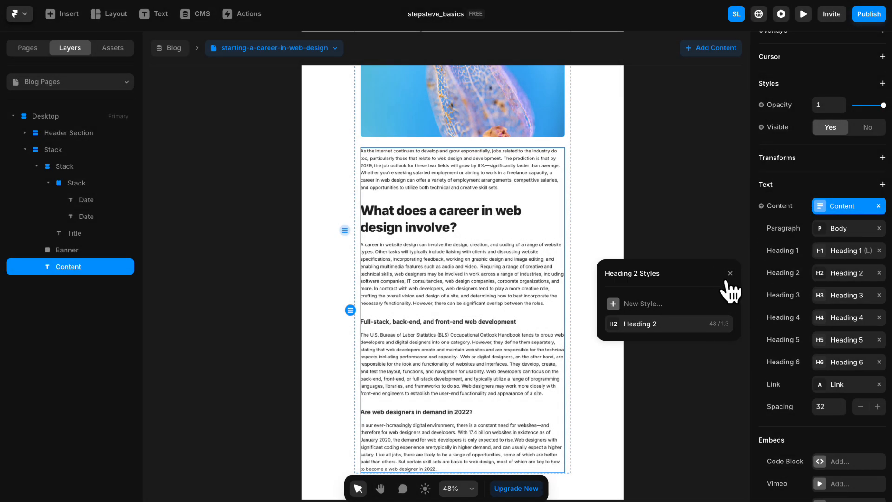
click(731, 274)
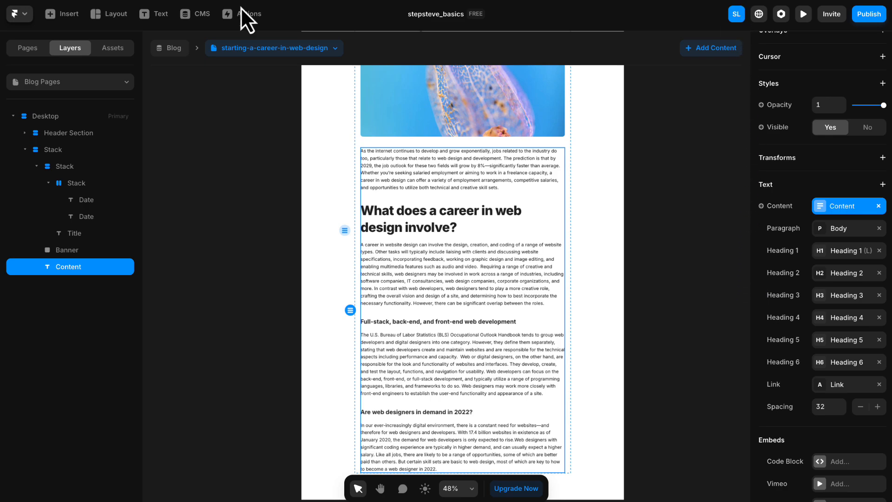
click(249, 183)
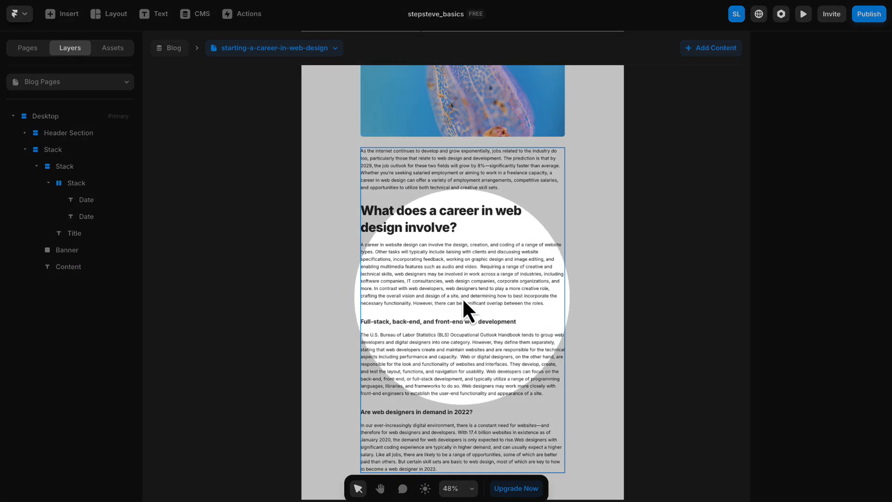
- Insert the Blog collection as a list on the empty canvas beside the page
scroll(531, 344, down, 5)
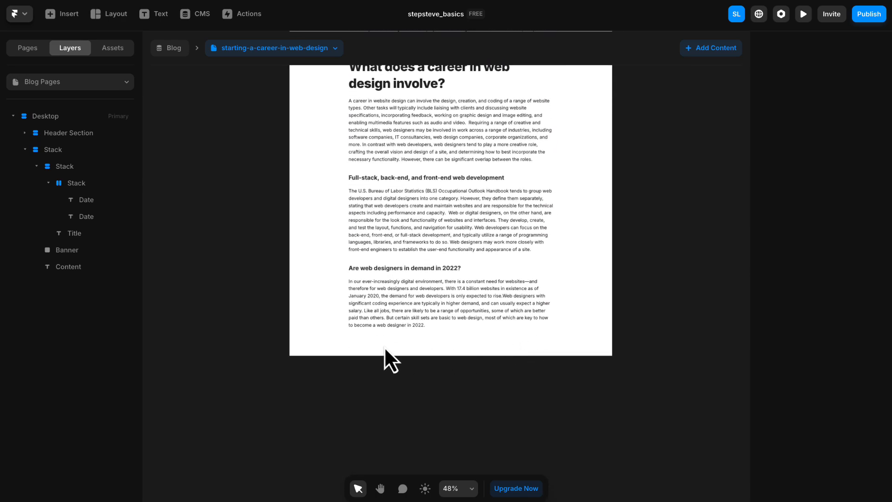
click(351, 338)
click(69, 15)
click(83, 251)
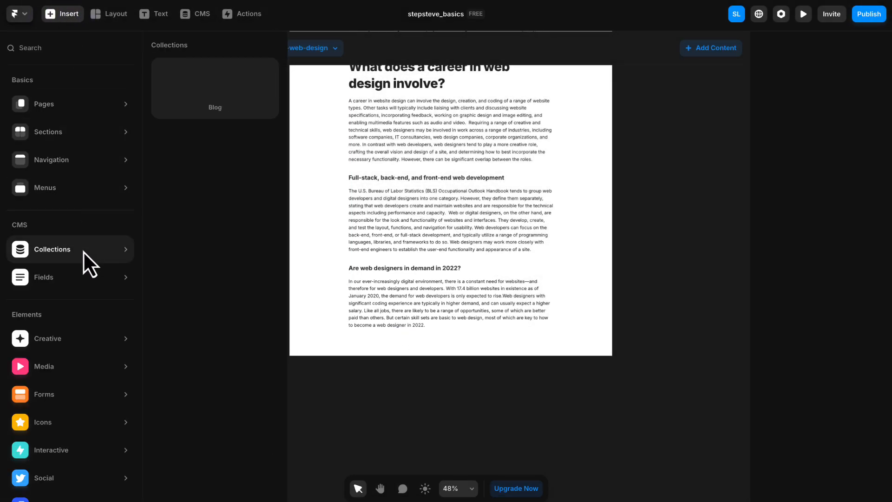
drag(205, 107, 334, 349)
key(space)
- In the Blogs List items, move the title above the date and delete the image
click(300, 313)
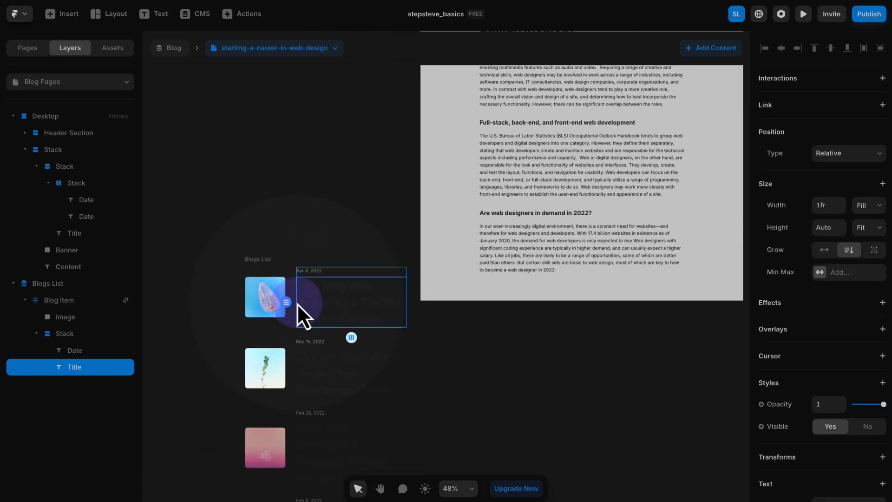
drag(255, 259, 239, 79)
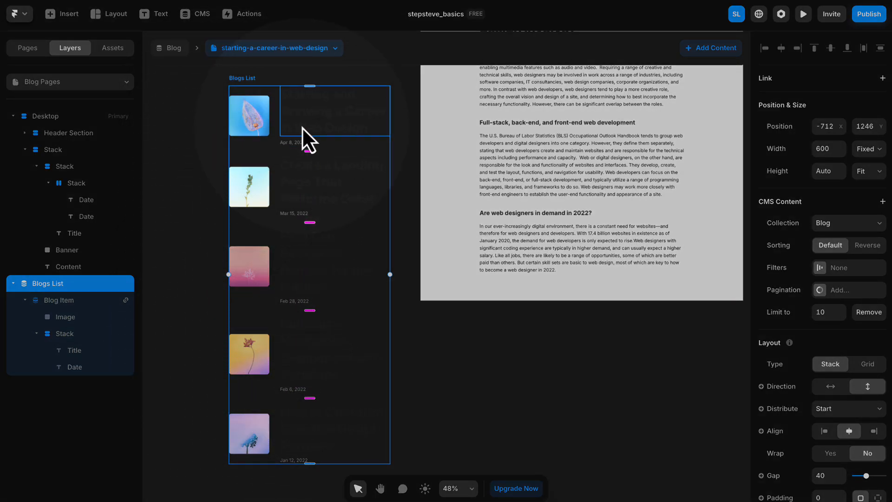
click(257, 126)
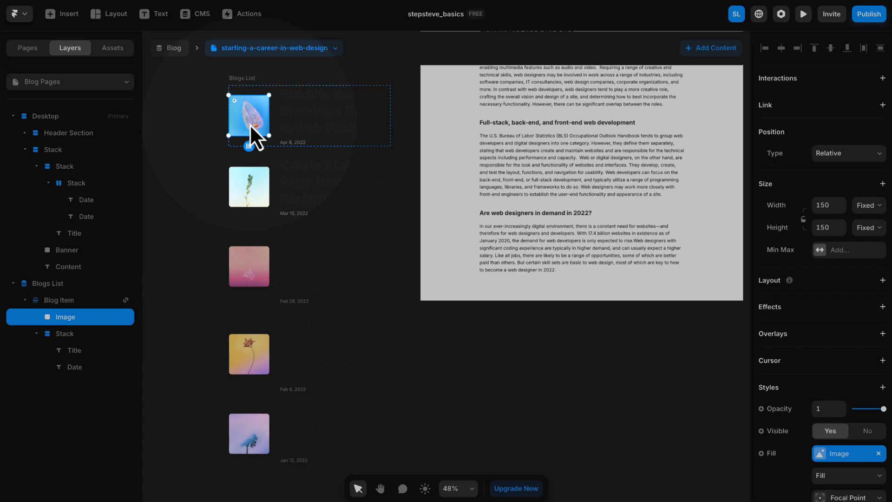
key(Delete)
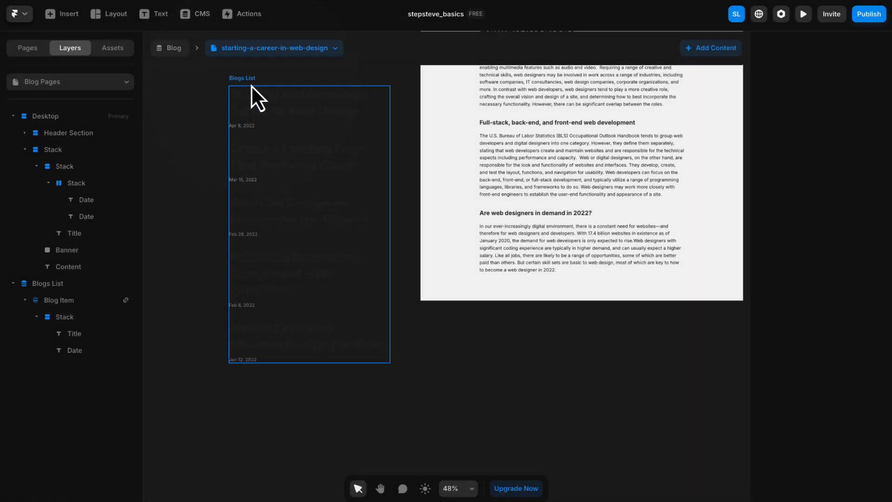
- Move the Blogs List from the canvas onto the Desktop page, directly beneath the article's main stack
drag(243, 77, 575, 297)
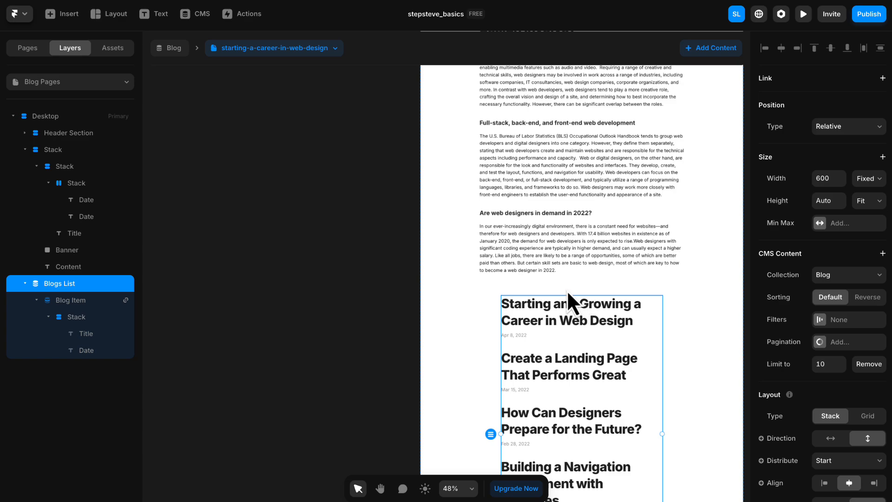
- Detach the Heading 2 text style from the title in the Blogs List items
click(342, 350)
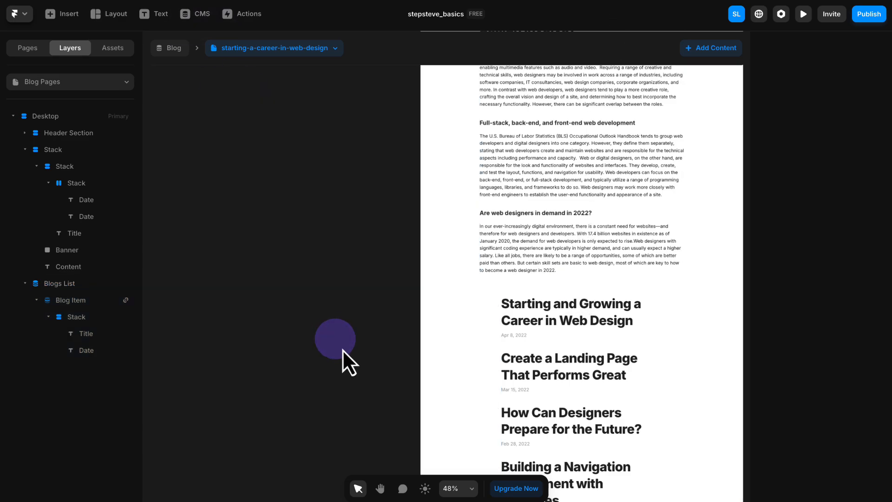
key(space)
drag(360, 430, 203, 267)
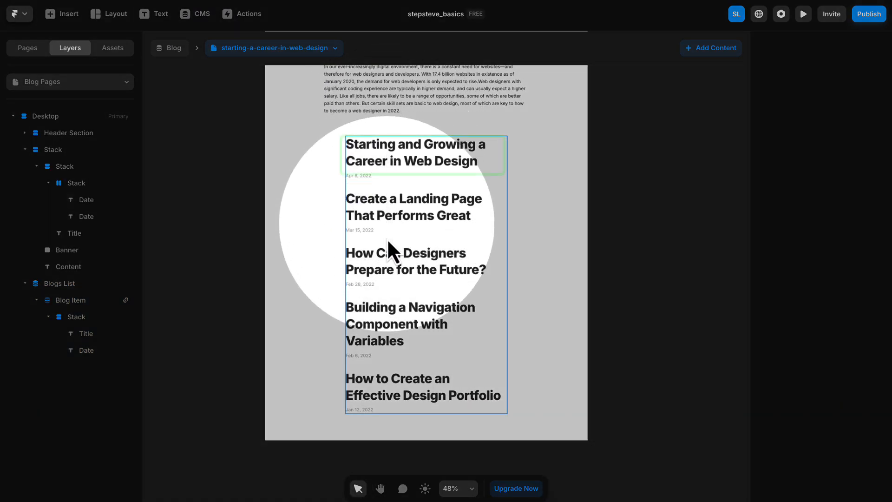
click(394, 155)
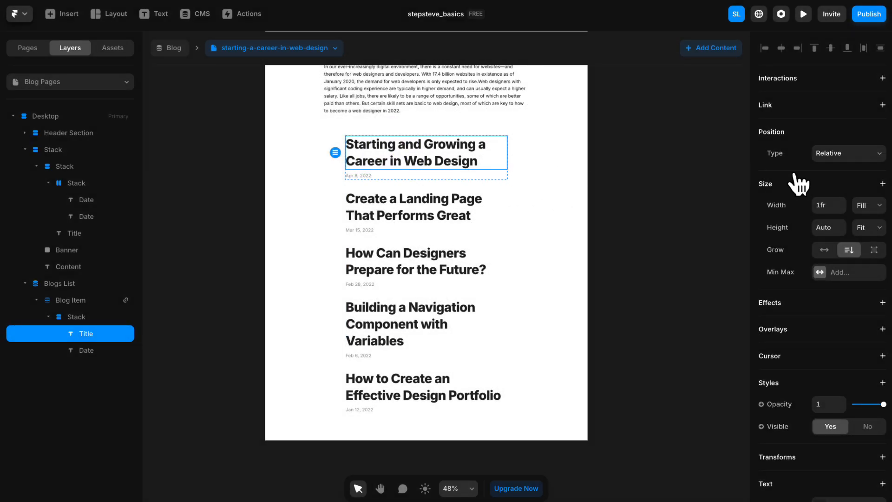
scroll(800, 184, down, 4)
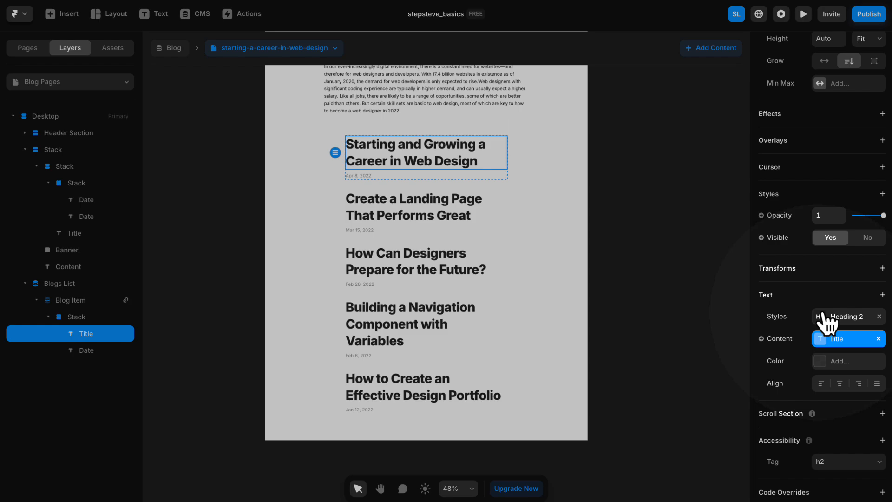
click(879, 316)
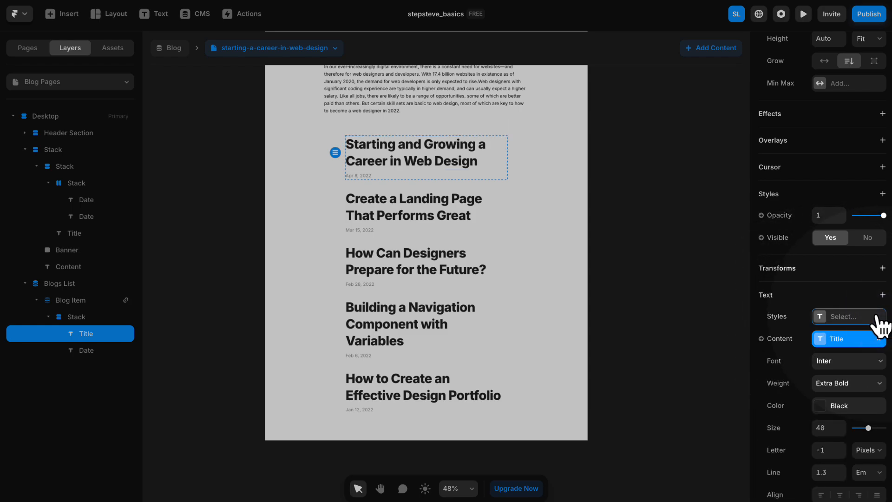
- Set the Blogs List item title to Semibold weight and a size of 20
scroll(870, 316, down, 3)
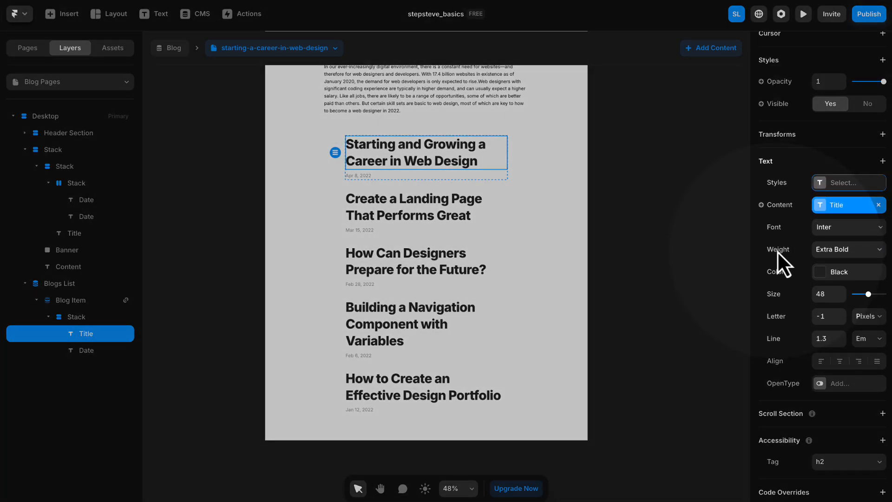
click(834, 251)
key(Escape)
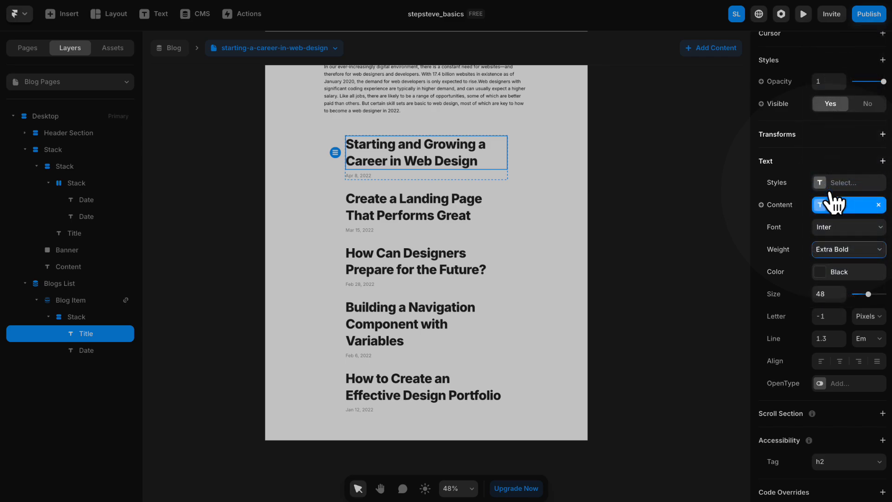
click(845, 290)
text(20)
key(Return)
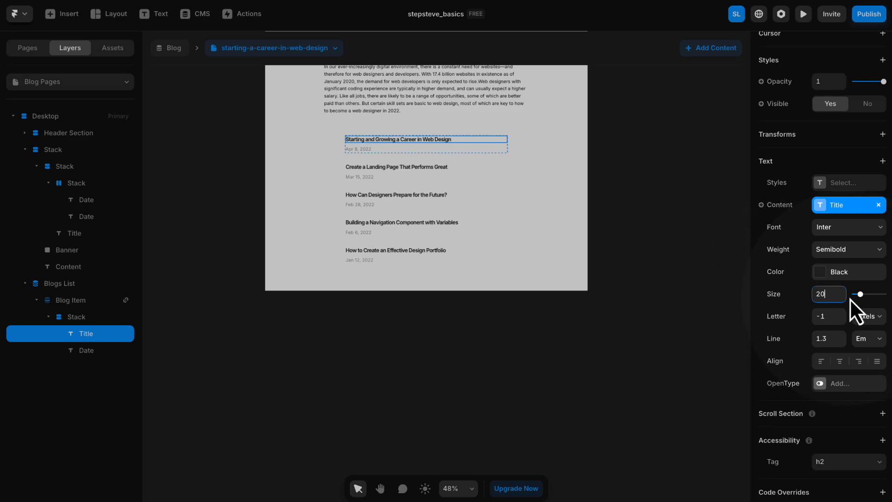
- Change the Blogs List layout type from a stack to a grid
scroll(446, 172, up, 1)
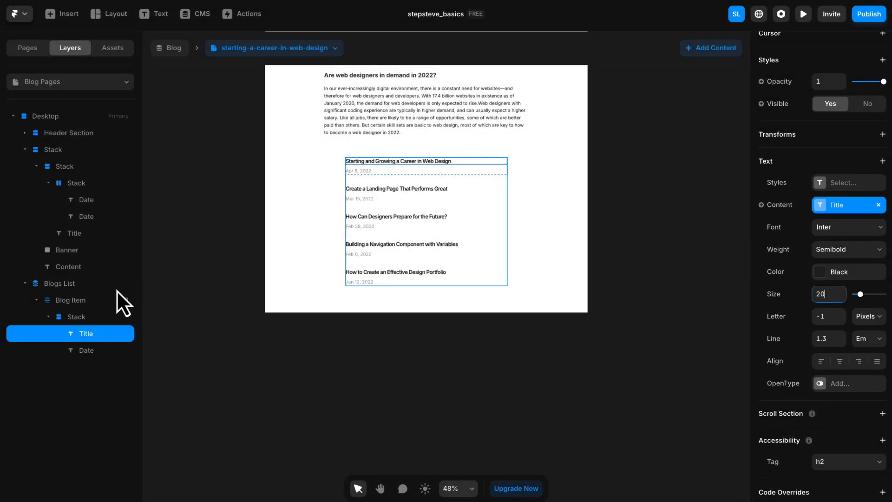
click(71, 284)
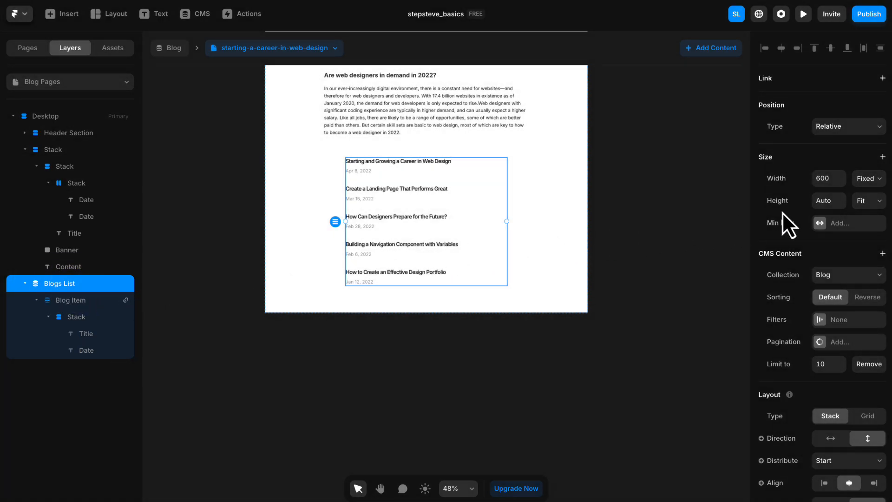
scroll(782, 219, down, 3)
click(867, 316)
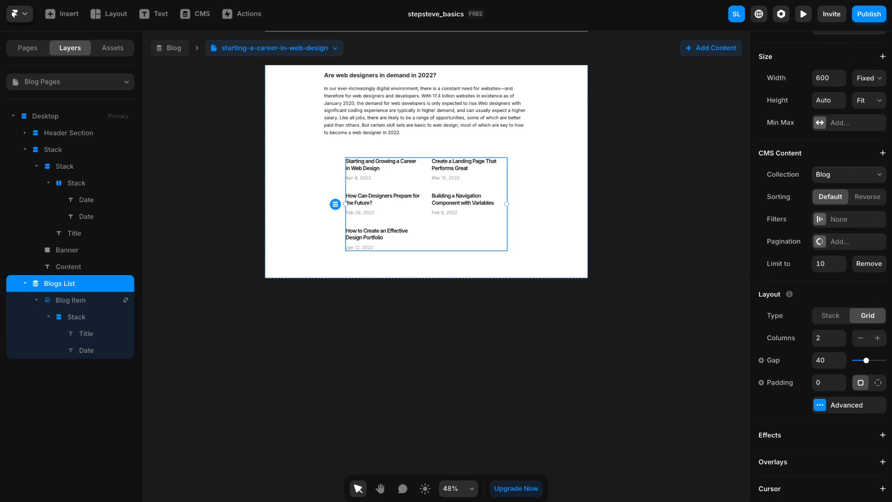
- Add the text "Recommended for You" between the article content and the Blogs List
scroll(404, 185, up, 5)
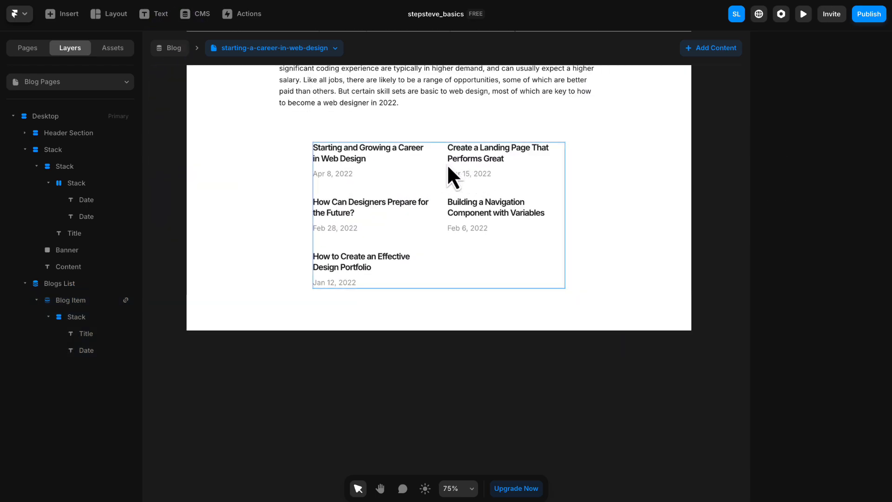
key(space)
drag(444, 165, 423, 226)
click(684, 231)
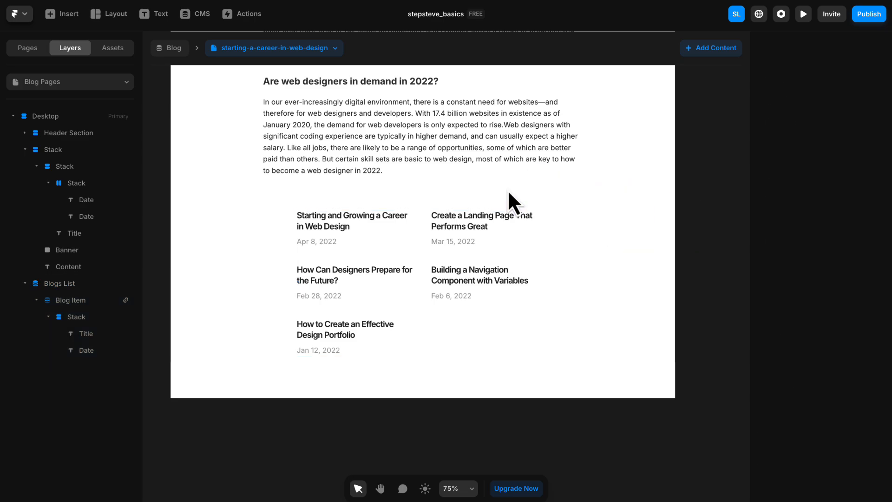
click(168, 17)
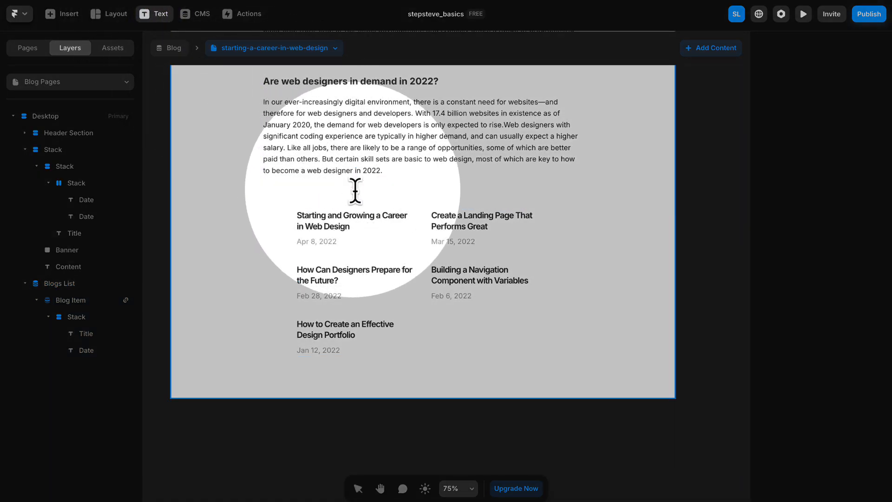
click(380, 201)
text(Recommended for You)
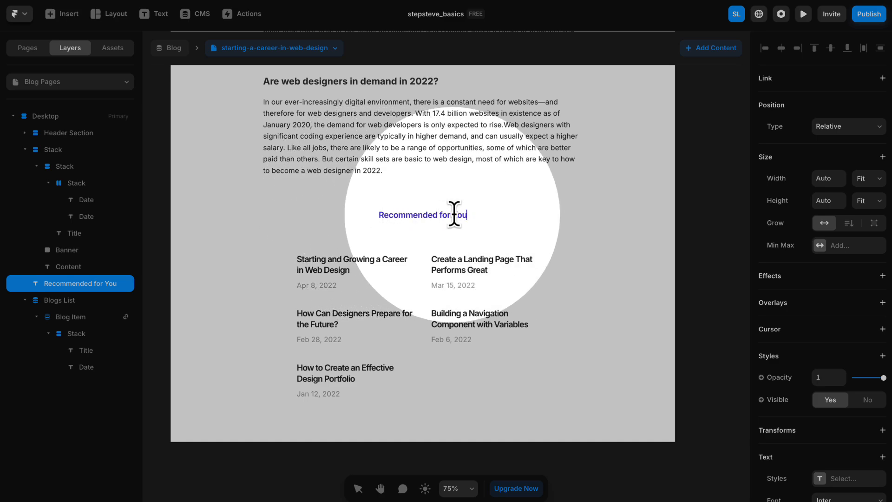
- Give the "Recommended for You" heading the Black colour style and a font size of 24
click(377, 217)
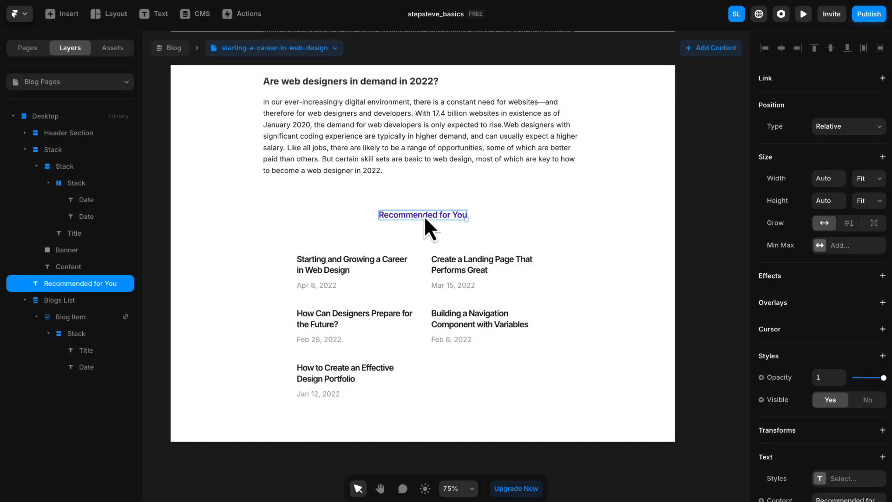
scroll(752, 247, down, 6)
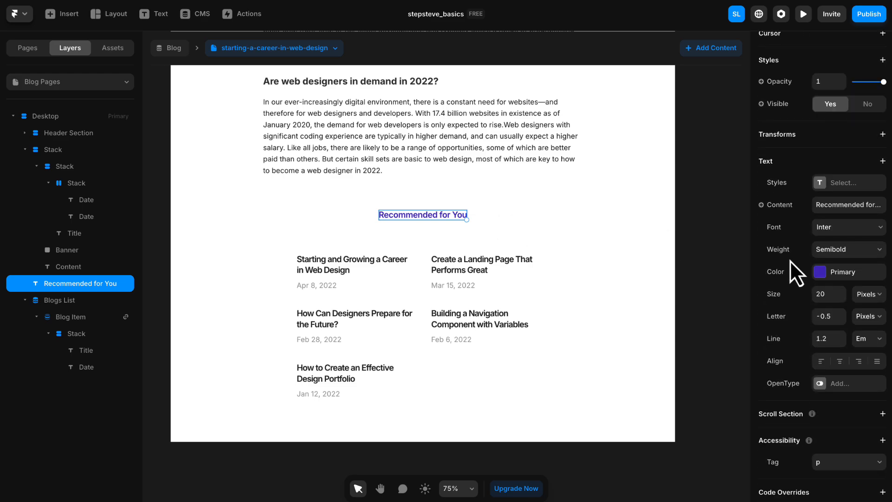
click(820, 272)
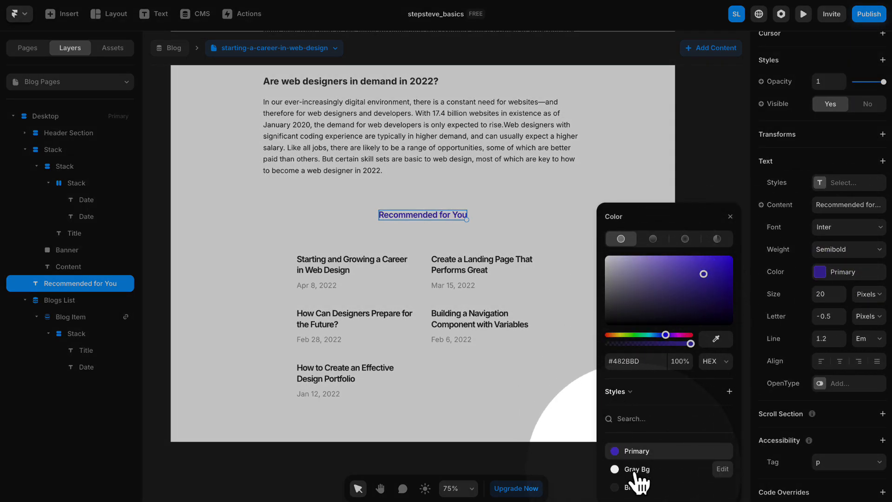
click(628, 485)
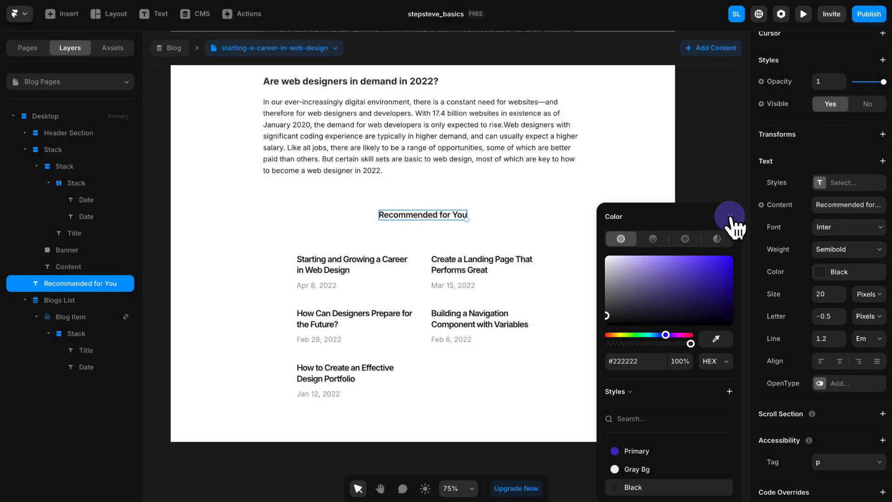
click(730, 217)
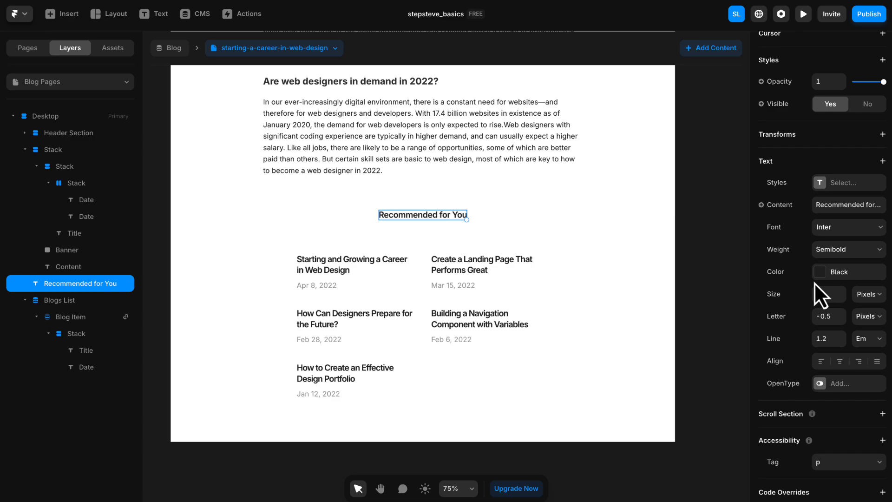
text(24)
key(Return)
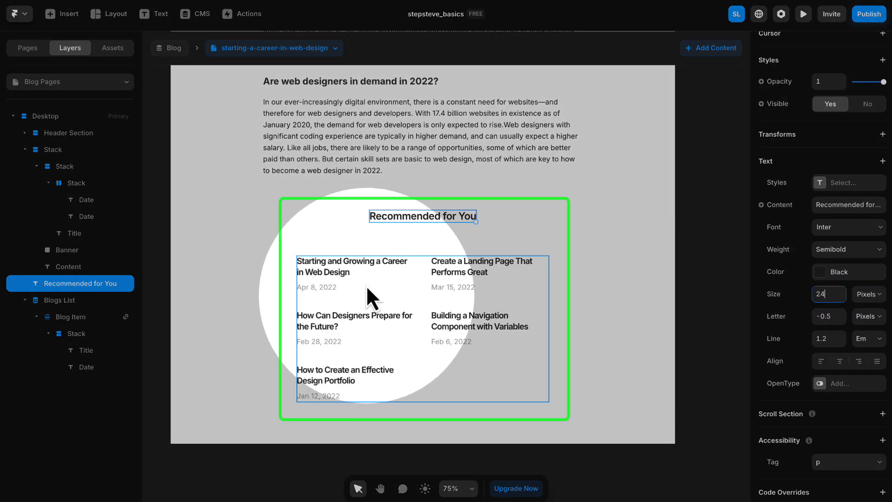
- Wrap the "Recommended for You" heading and the Blogs List together in a new stack
shift+click(420, 294)
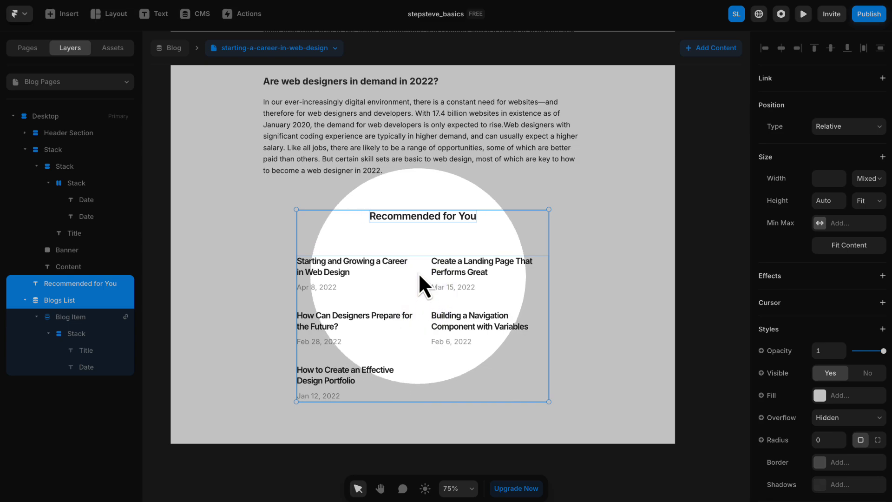
right_click(411, 222)
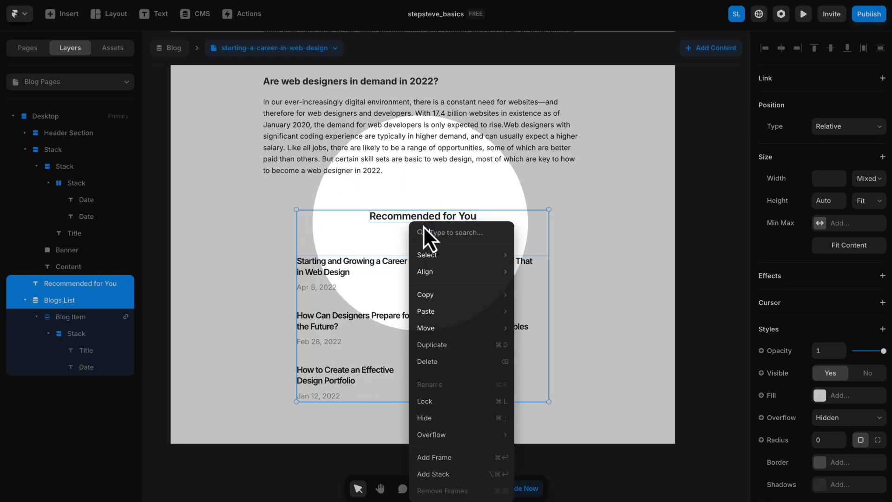
click(457, 472)
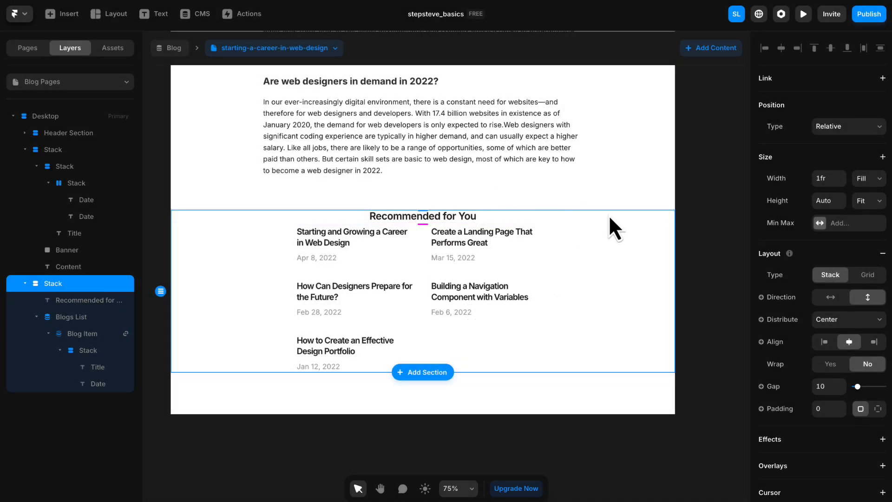
- Add a fixed maximum width of 800 to the stack holding the recommended posts
click(846, 223)
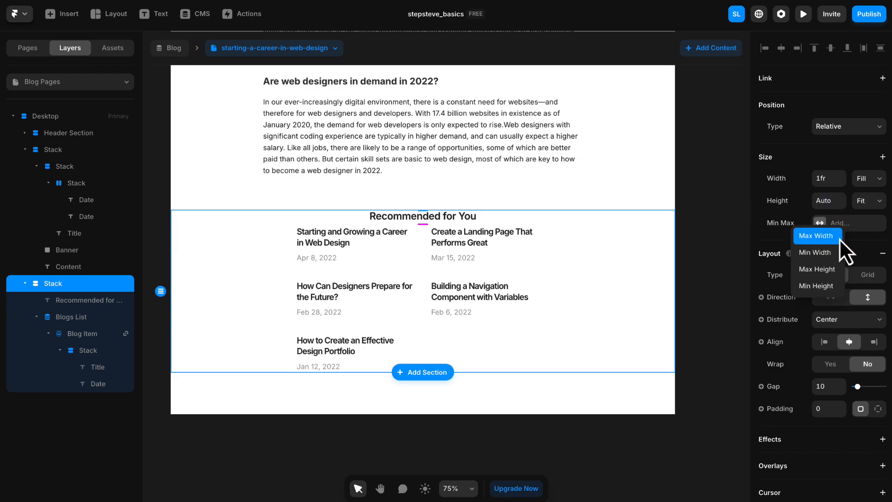
click(819, 236)
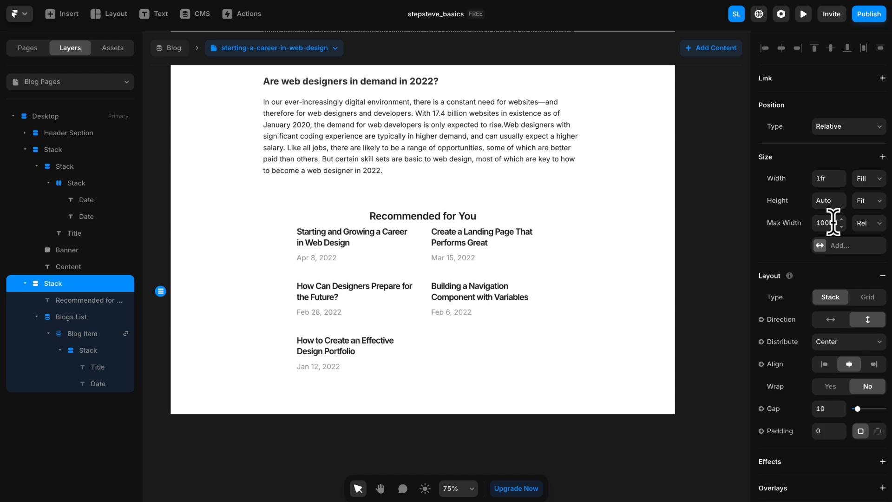
click(836, 223)
click(871, 239)
click(825, 222)
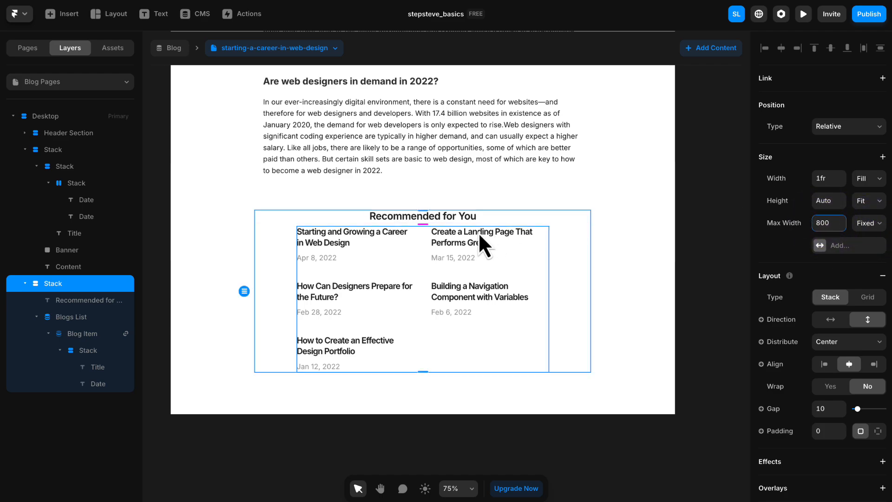
- Set the recommended posts stack's gap to 35 and align its contents to the left
click(829, 405)
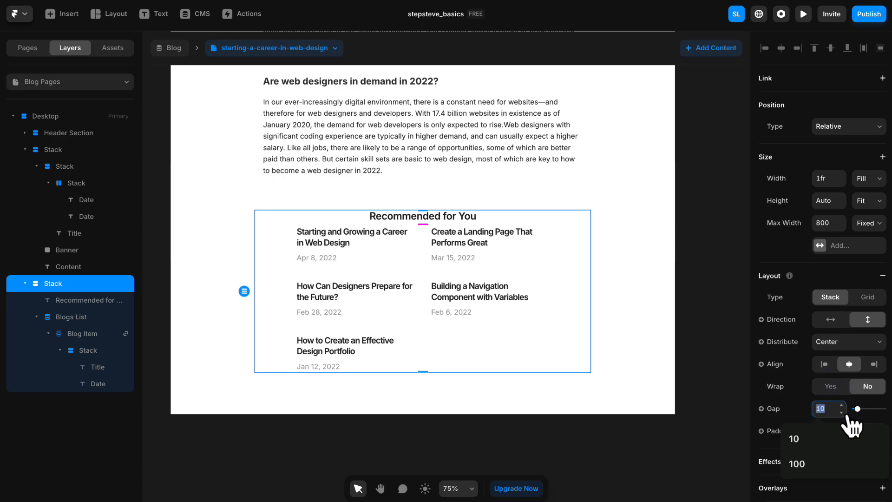
text(35)
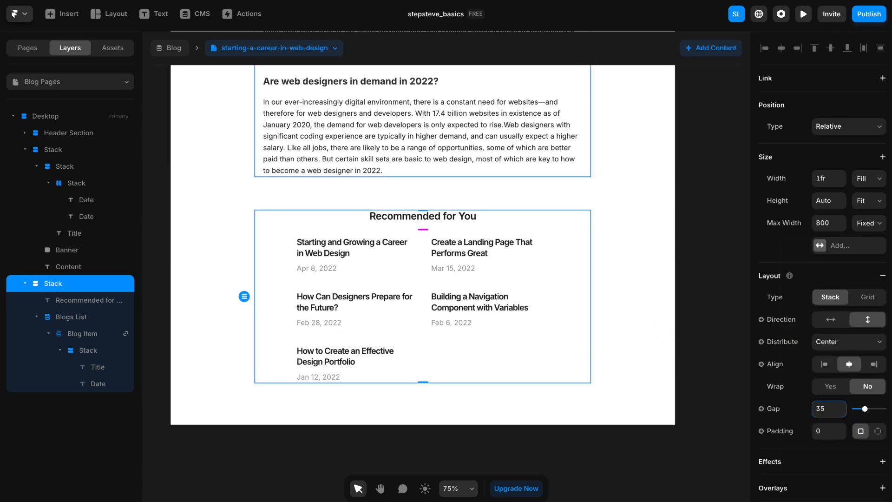
scroll(423, 261, up, 2)
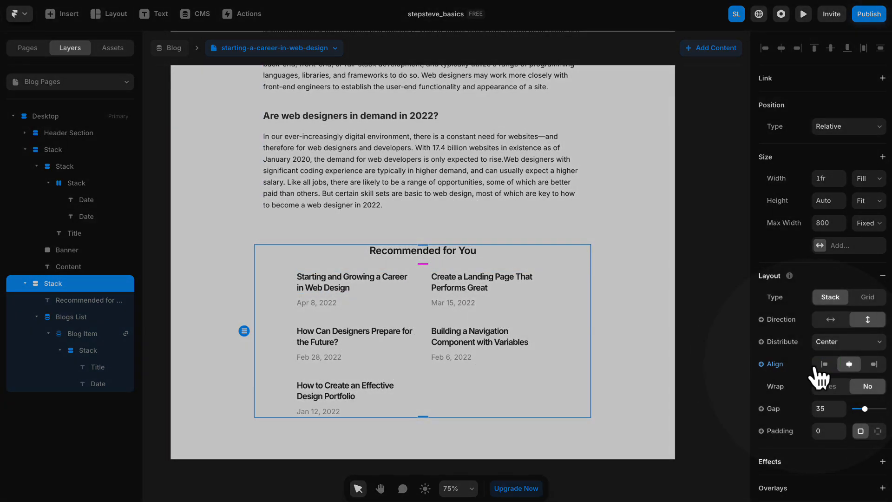
click(825, 365)
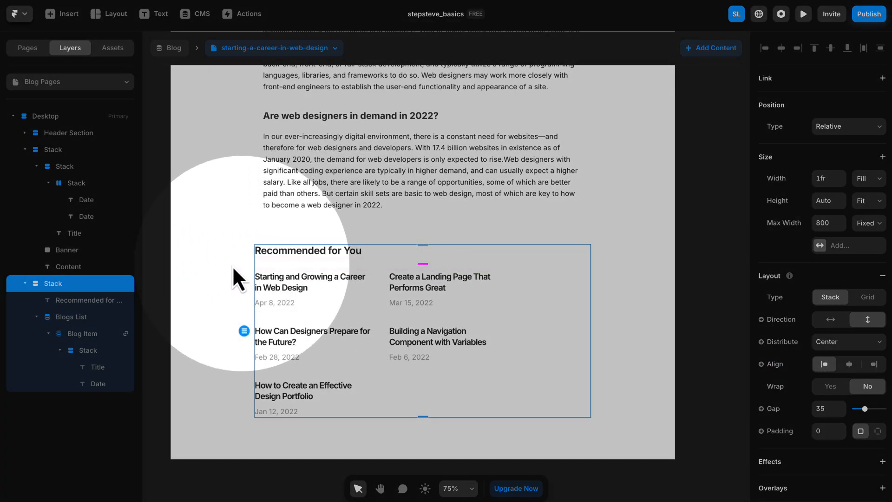
- Set the Blogs List width to Fill inside the recommended posts stack, then reselect that stack
click(77, 317)
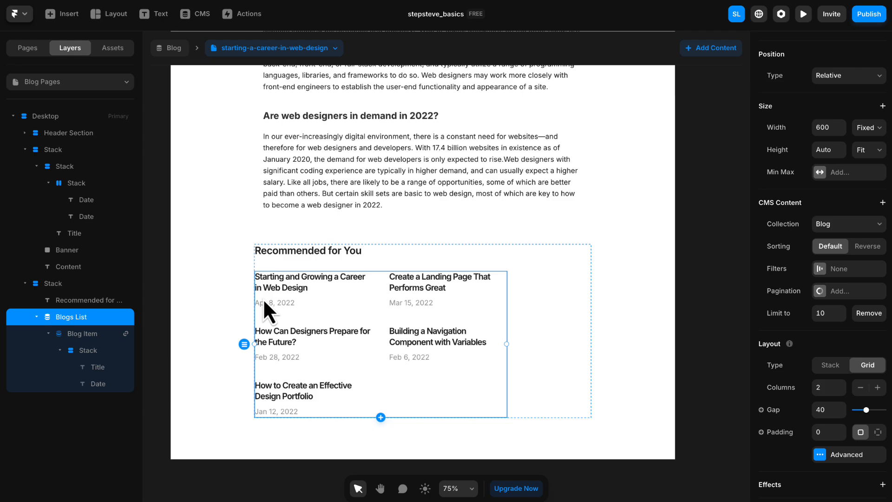
click(869, 128)
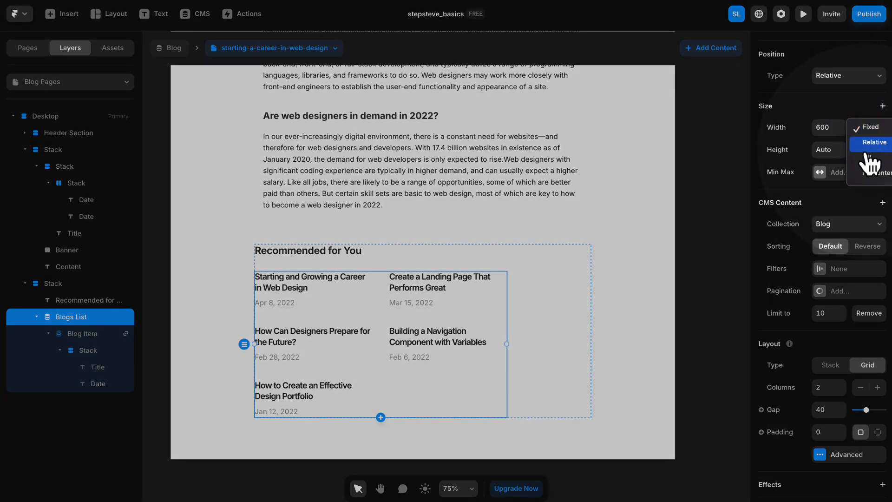
click(868, 158)
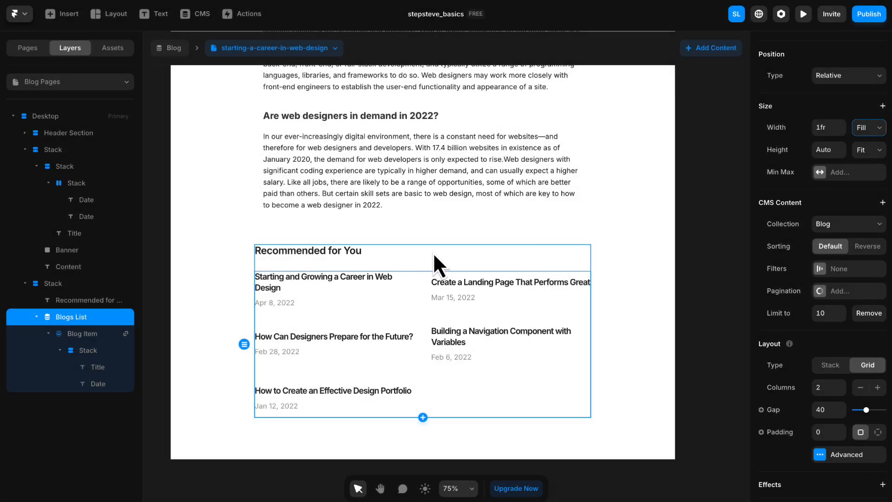
click(433, 252)
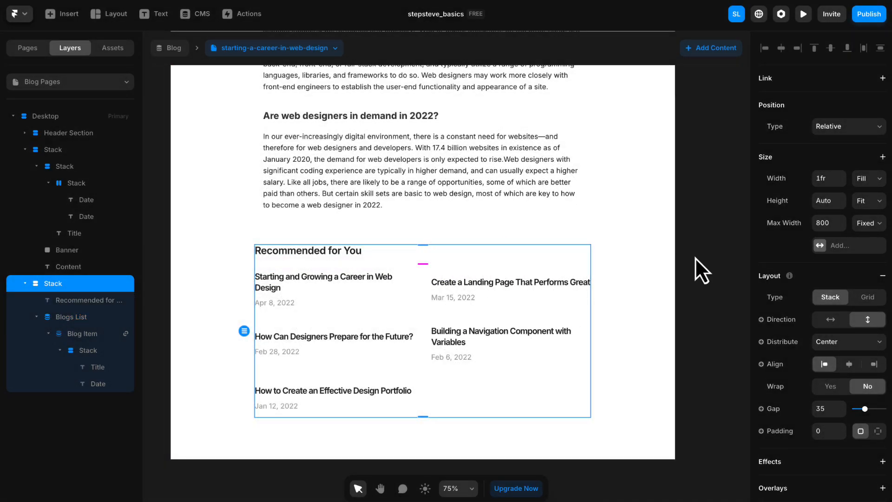
- Add a solid border in light gray #DBDBDB to the stack holding the recommended posts
scroll(771, 255, down, 1)
scroll(781, 274, down, 6)
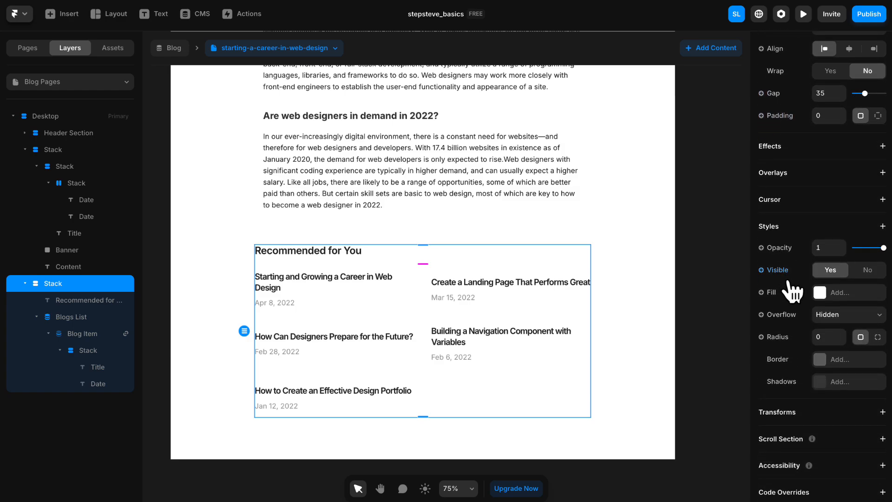
click(839, 360)
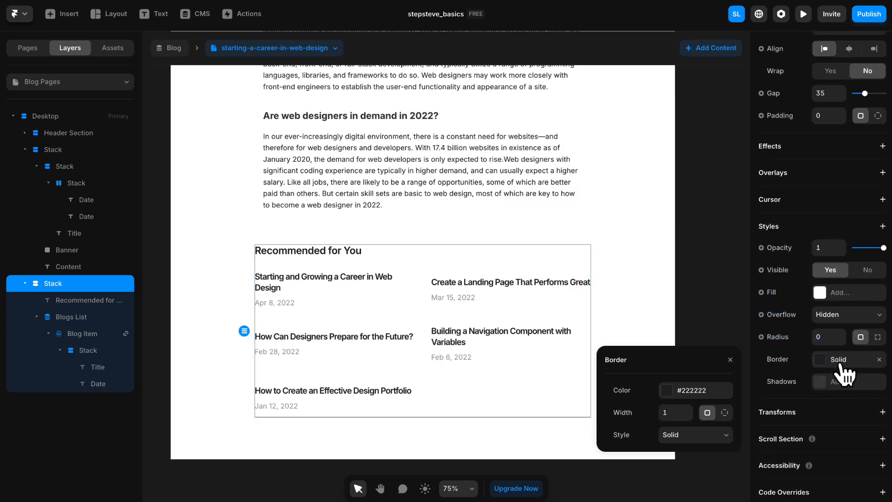
click(694, 392)
drag(634, 296, 600, 267)
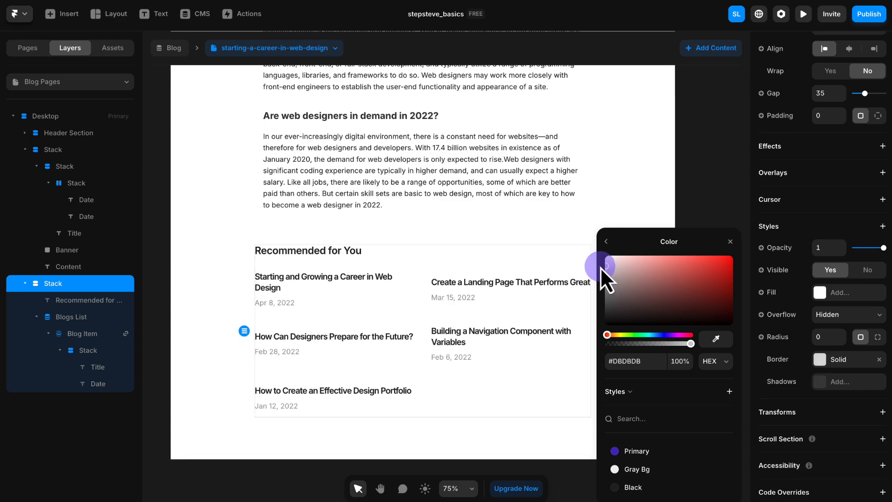
click(607, 240)
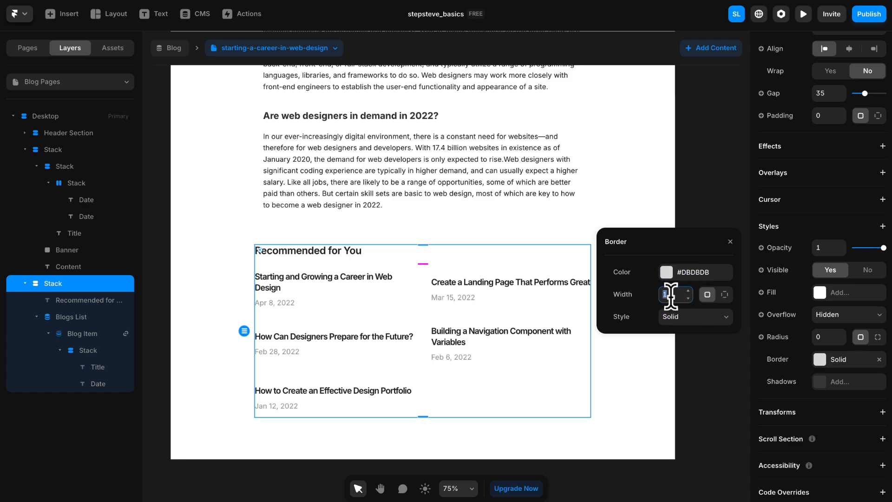
- Limit the recommended posts stack's border to its top edge, with top width 2 and right, bottom and left widths 0
click(724, 294)
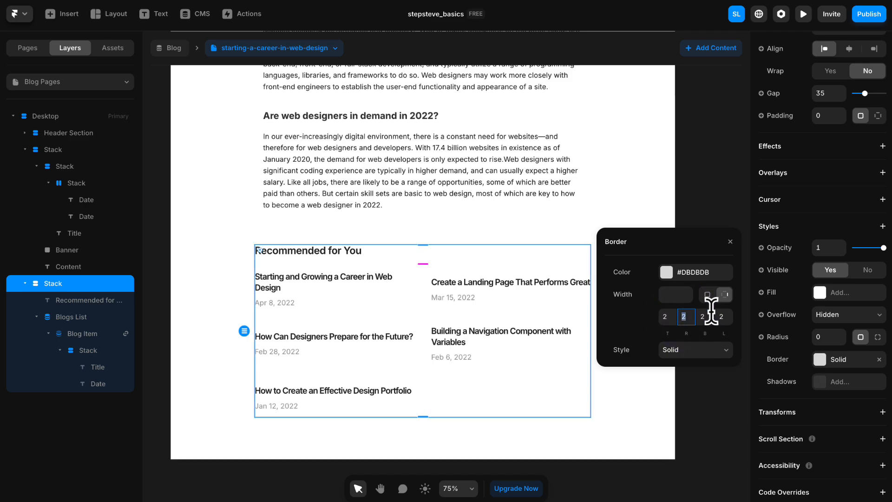
text(0)
key(Tab)
text(0)
key(Tab)
text(0)
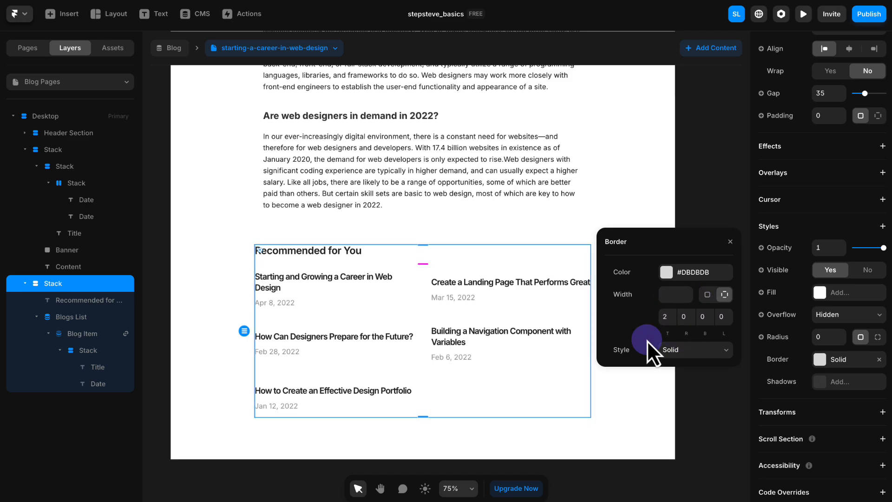
click(730, 242)
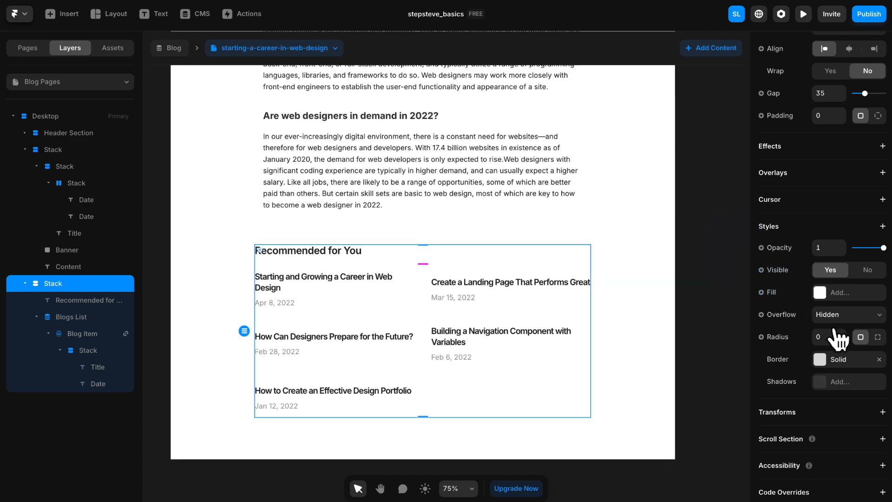
- Set the recommended posts stack's padding to 25 on all sides and deselect it
scroll(818, 326, up, 3)
click(821, 259)
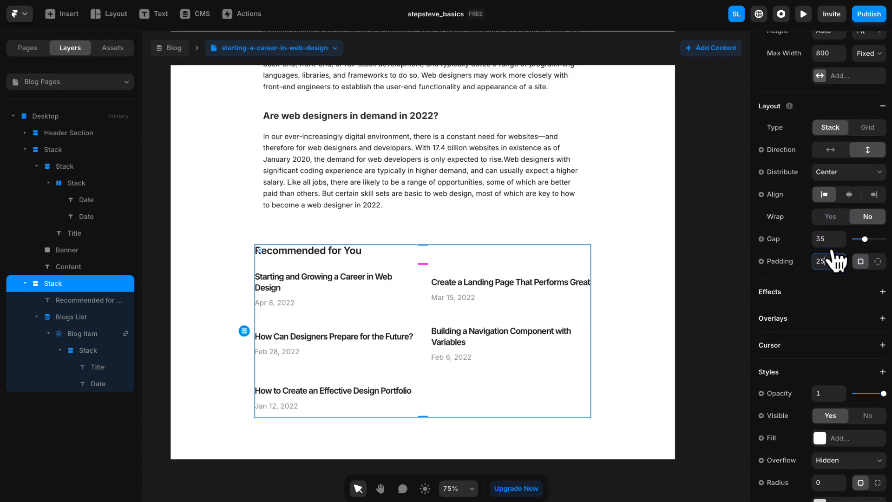
text(25)
key(Return)
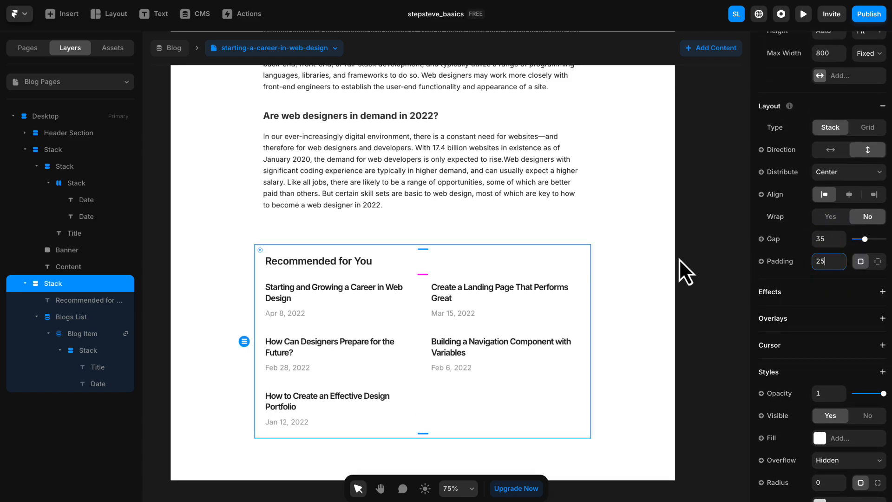
click(679, 259)
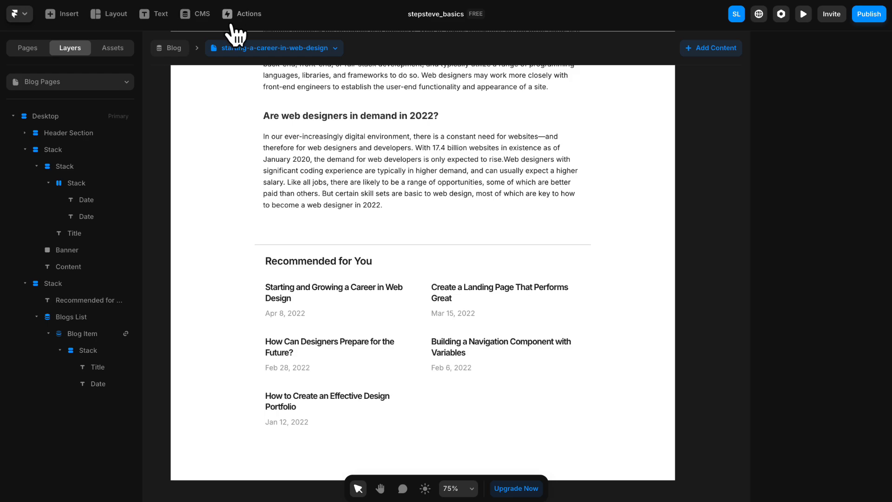
- Add a CMS content filter to the Blogs List on the Title field with the condition Doesn't Equal
scroll(221, 201, down, 2)
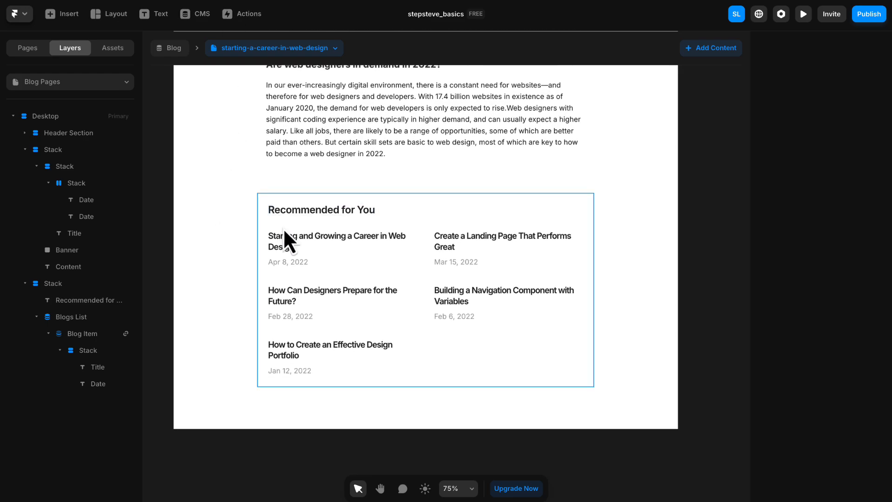
scroll(420, 237, up, 10)
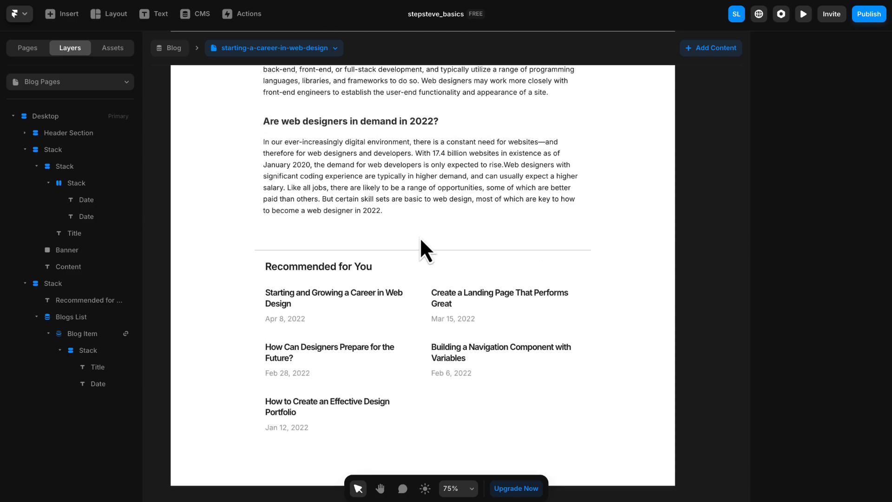
scroll(416, 237, up, 8)
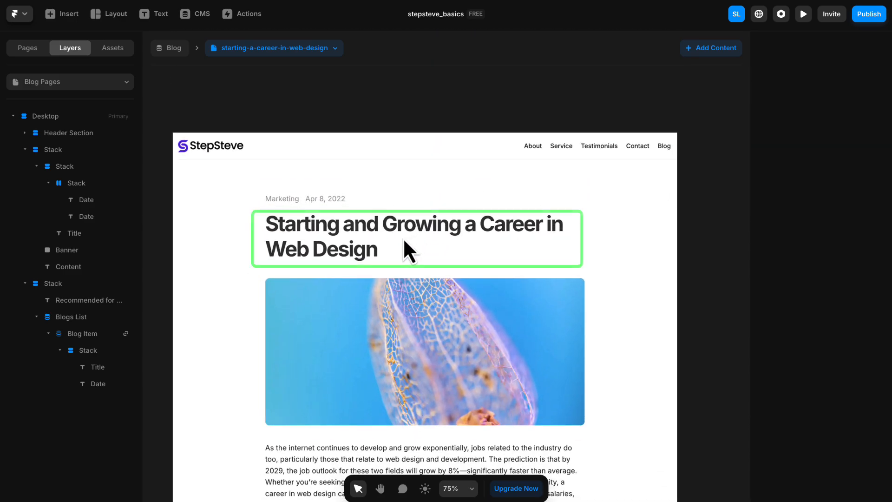
scroll(474, 235, down, 20)
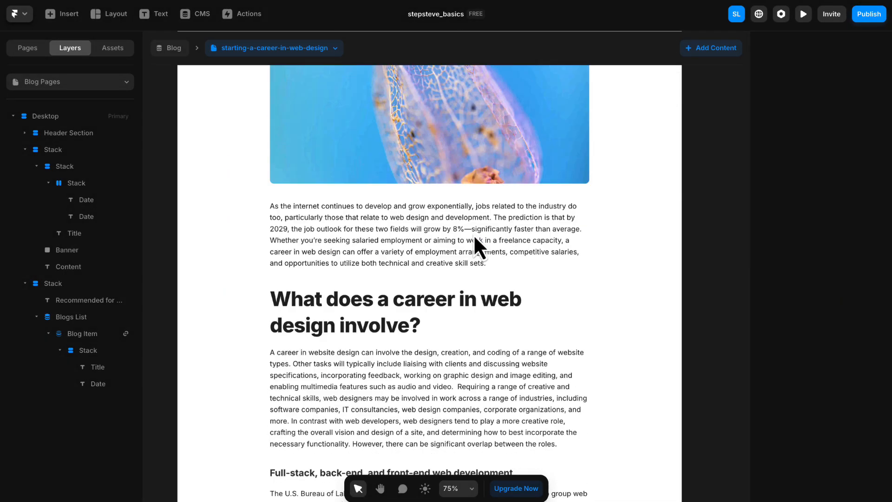
scroll(470, 235, down, 2)
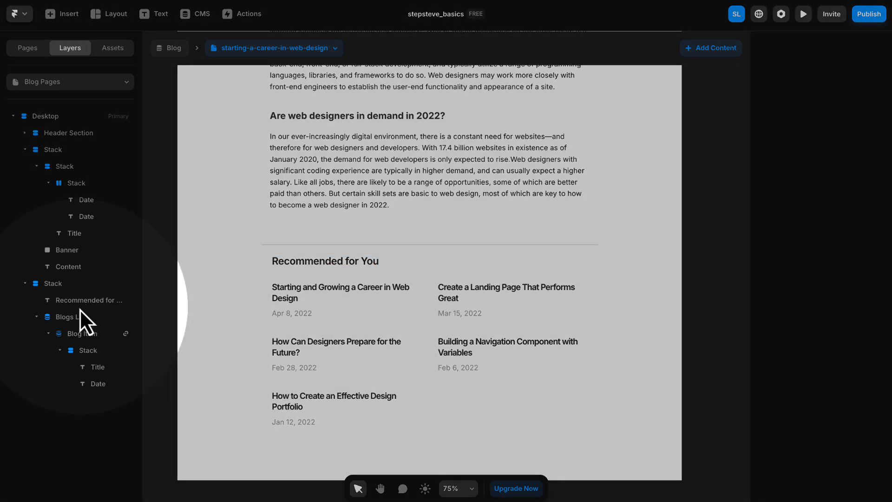
click(74, 318)
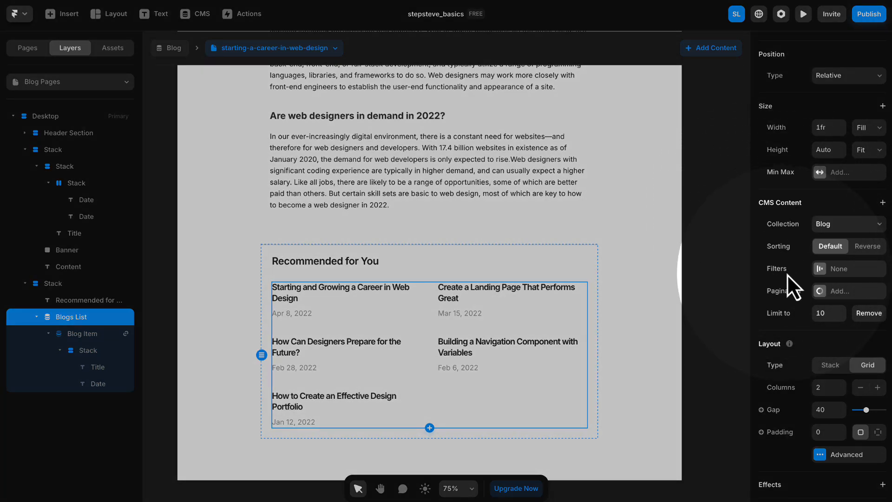
click(845, 274)
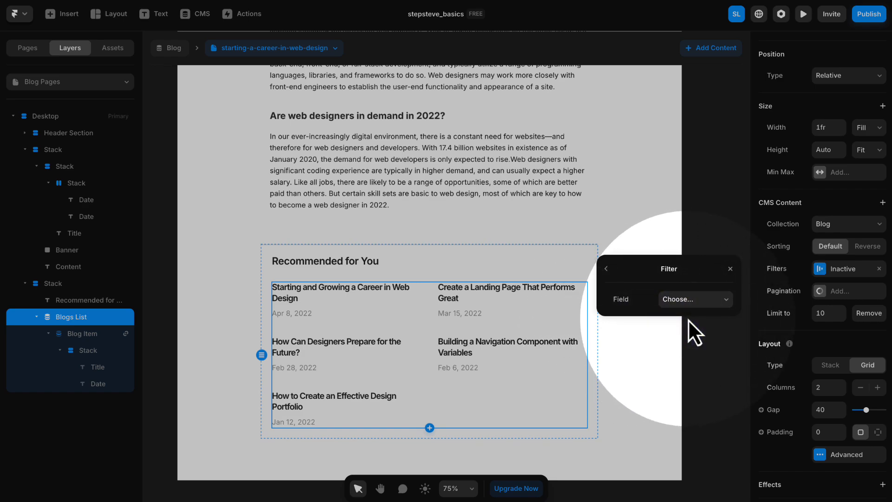
click(689, 300)
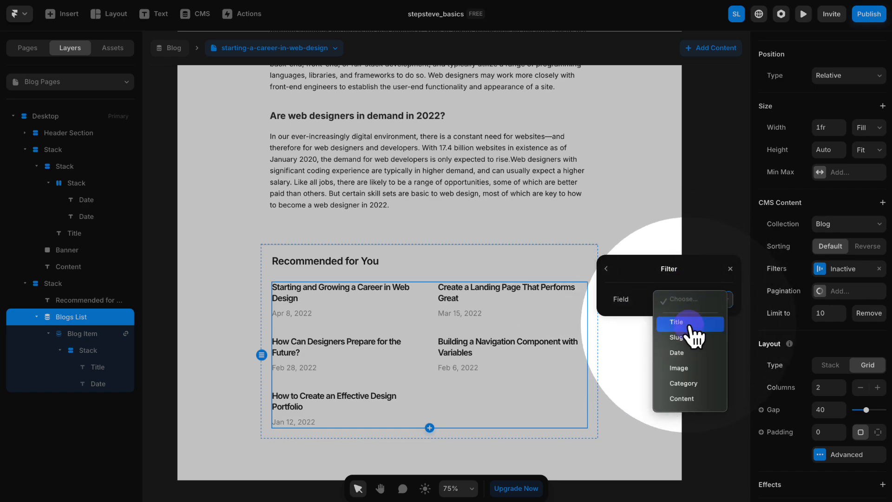
click(694, 320)
click(691, 323)
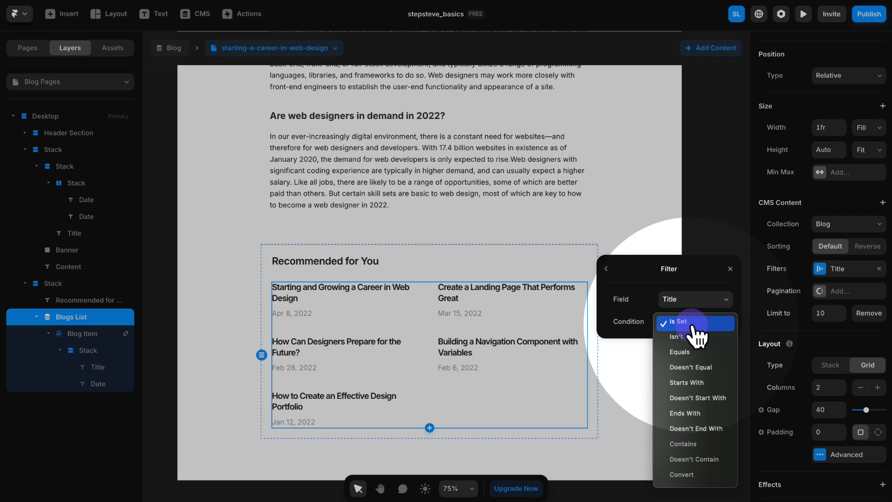
click(693, 368)
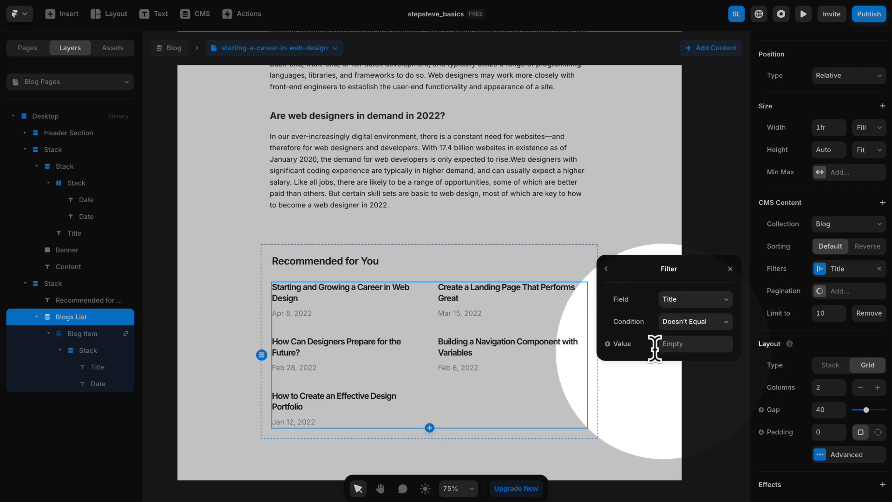
- Bind the Blogs List filter's value to the current post's Title variable and close the filter settings
click(619, 348)
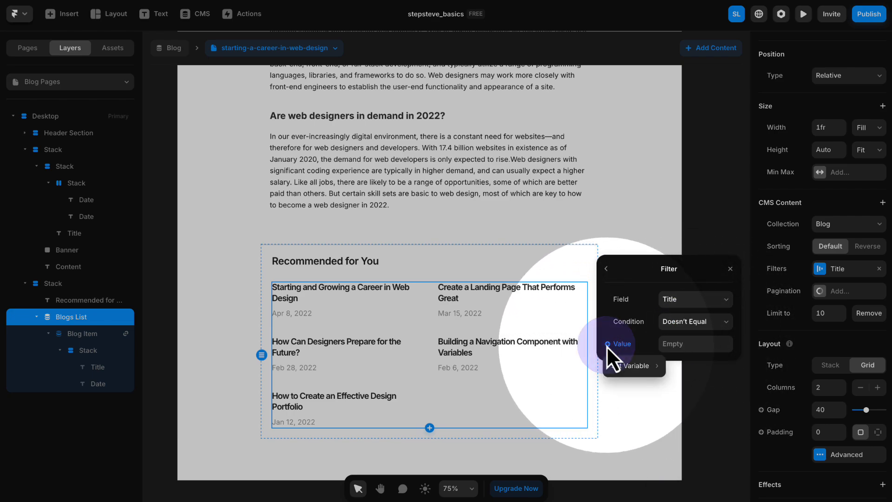
mouse_move(626, 365)
click(573, 364)
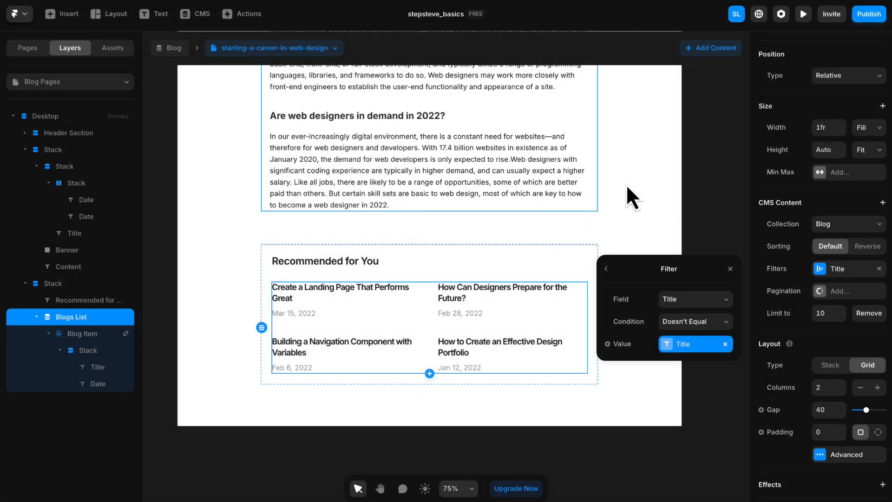
click(731, 271)
- Preview the blog post page and examine the article and the posts listed under "Recommended for You"
scroll(683, 159, up, 5)
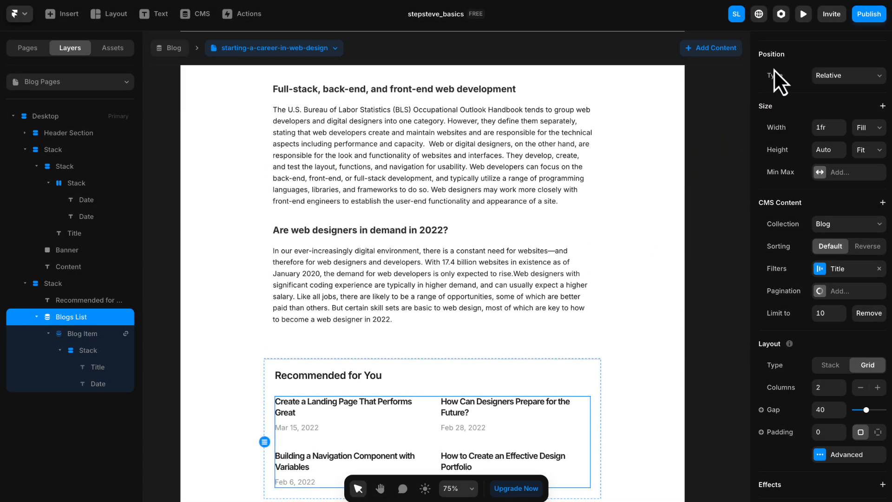
click(803, 14)
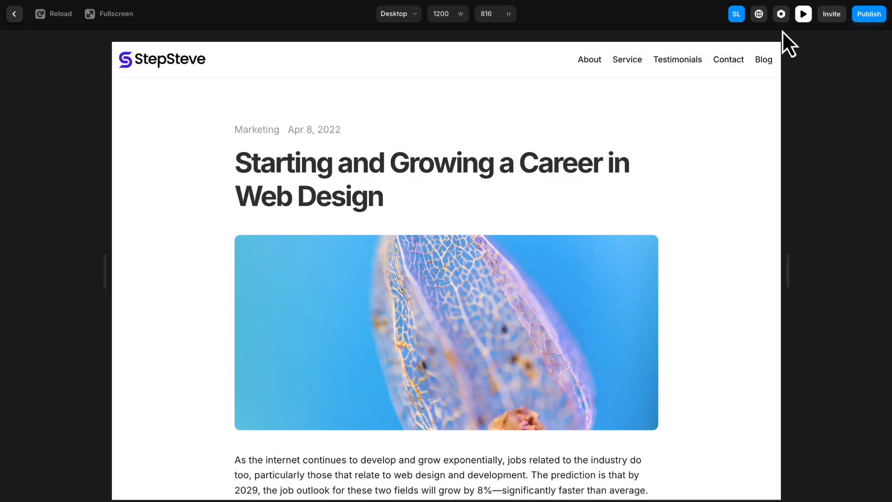
scroll(700, 166, down, 3)
scroll(698, 166, up, 1)
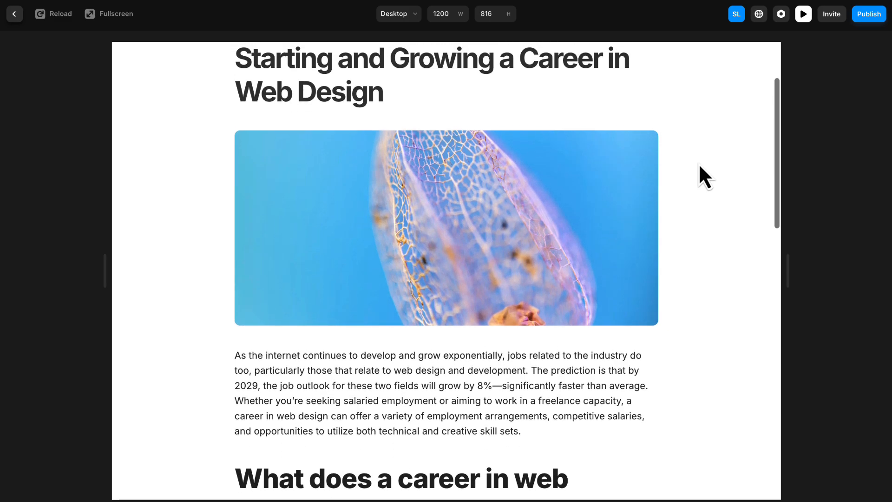
scroll(697, 166, up, 2)
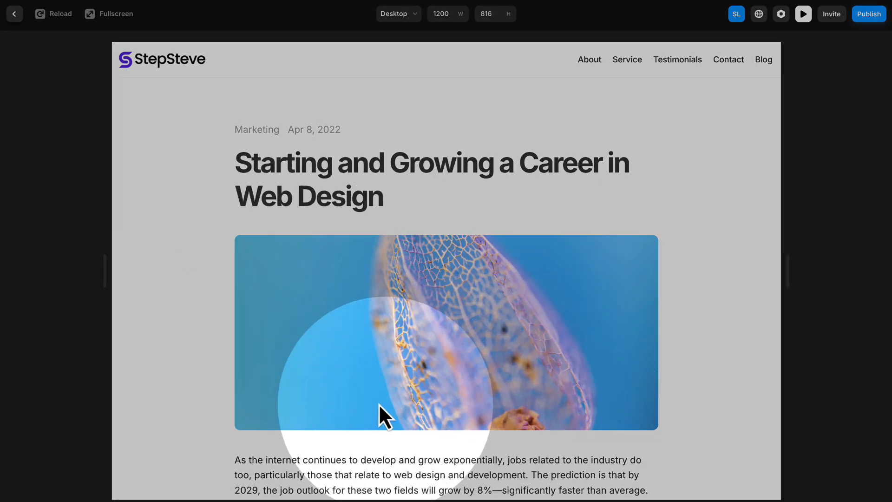
scroll(305, 294, down, 10)
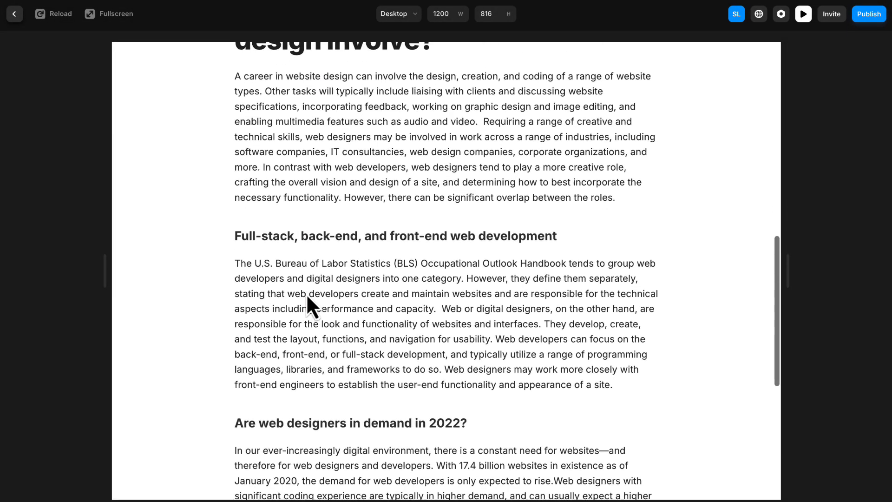
scroll(306, 297, down, 2)
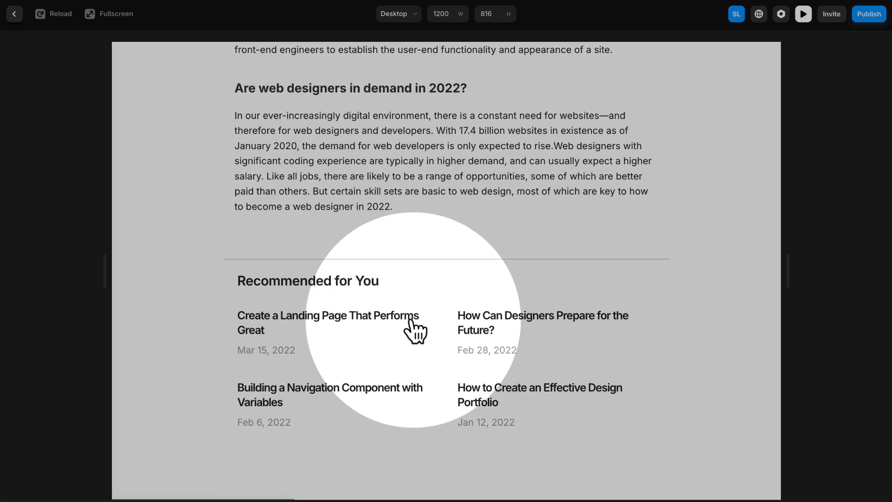
- Open the recommended post "Create a Landing Page That Performs Great", check its own recommendations, and return to the editor
click(346, 318)
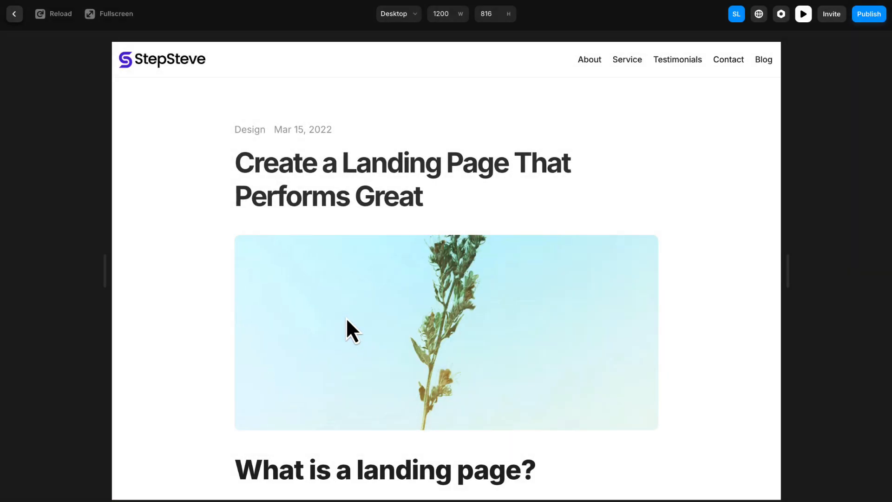
scroll(347, 313, down, 3)
scroll(347, 313, down, 20)
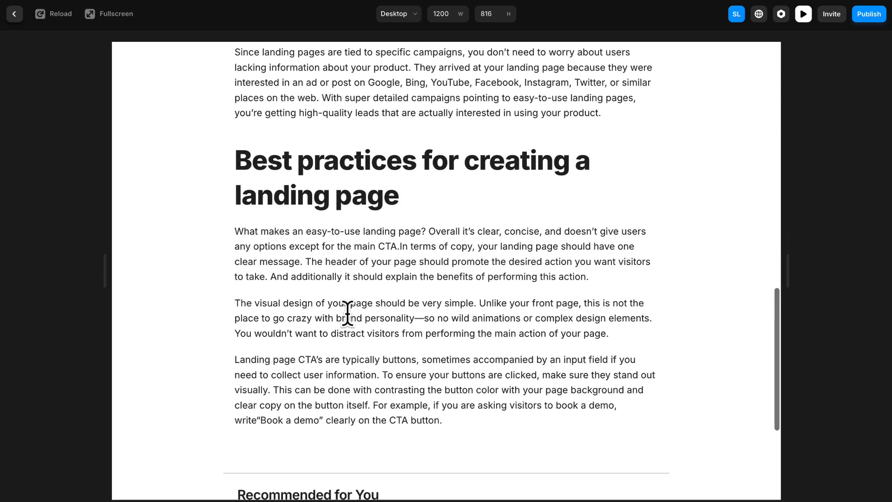
scroll(348, 313, up, 20)
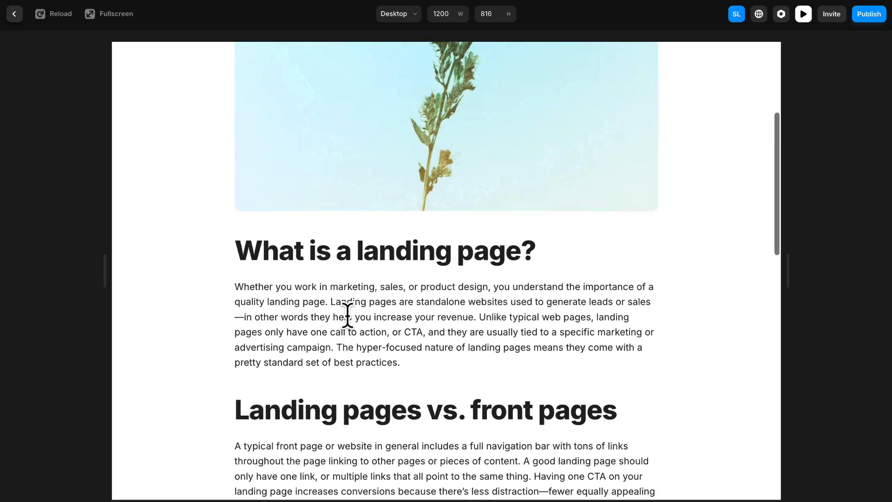
scroll(347, 316, up, 1)
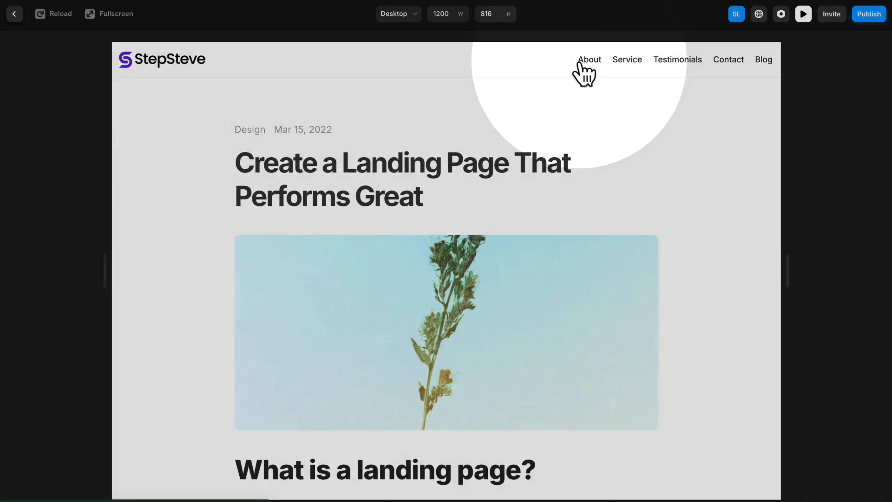
scroll(514, 116, down, 15)
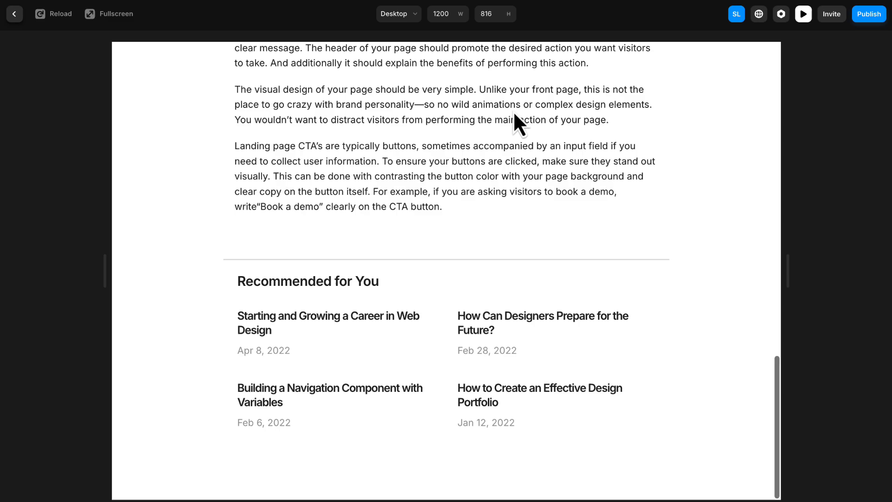
scroll(513, 110, up, 17)
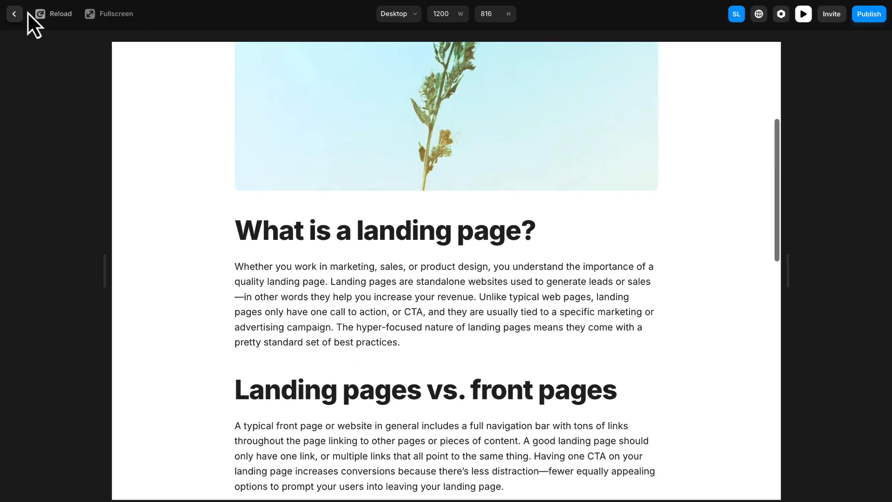
click(15, 14)
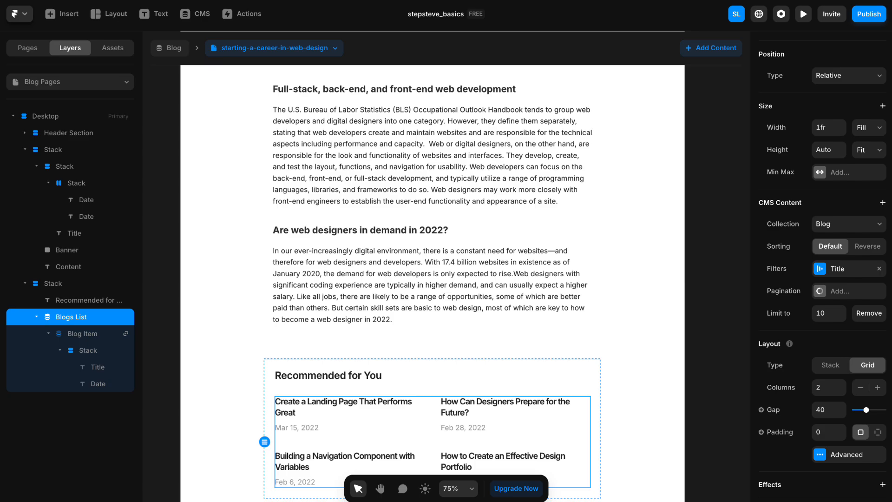
- Examine the blog post page from its header through the article to the "Recommended for You" section
scroll(205, 107, up, 12)
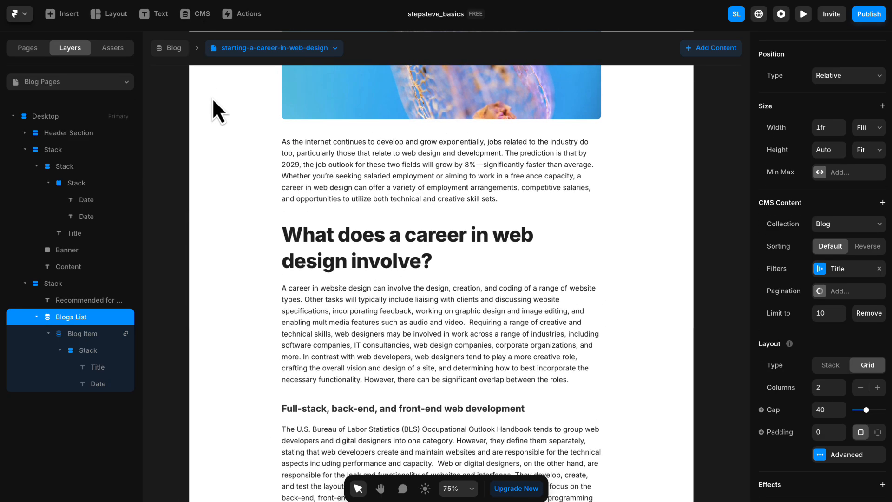
scroll(255, 112, up, 2)
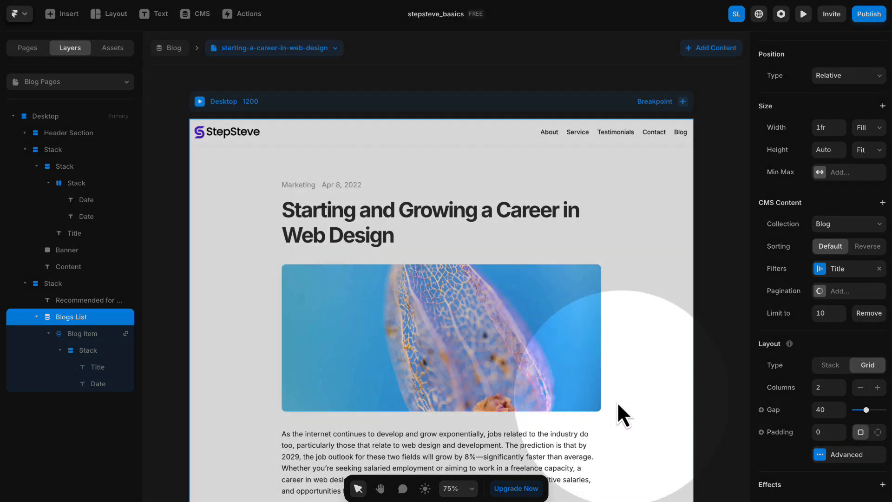
scroll(330, 299, down, 3)
scroll(330, 296, down, 10)
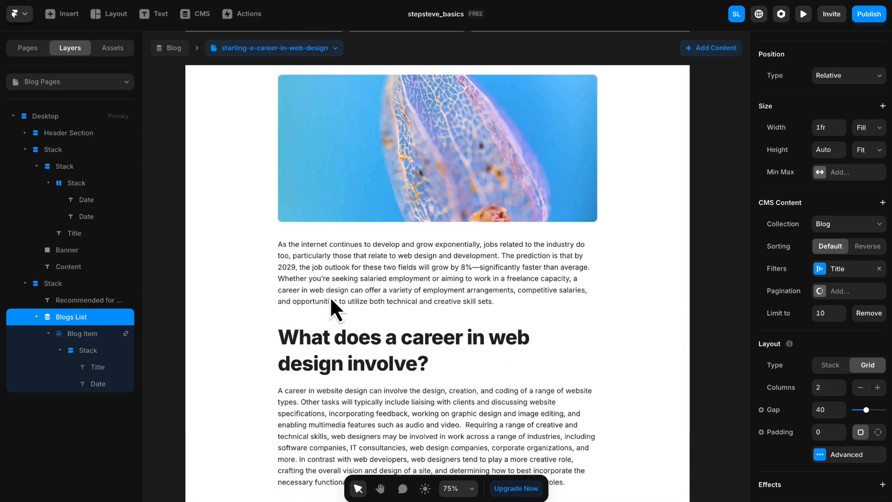
scroll(330, 296, down, 8)
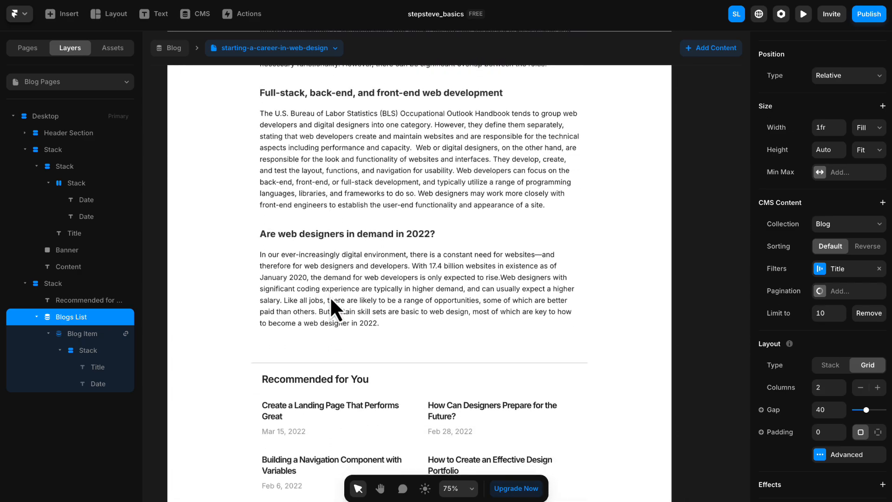
scroll(330, 297, up, 4)
scroll(330, 297, up, 14)
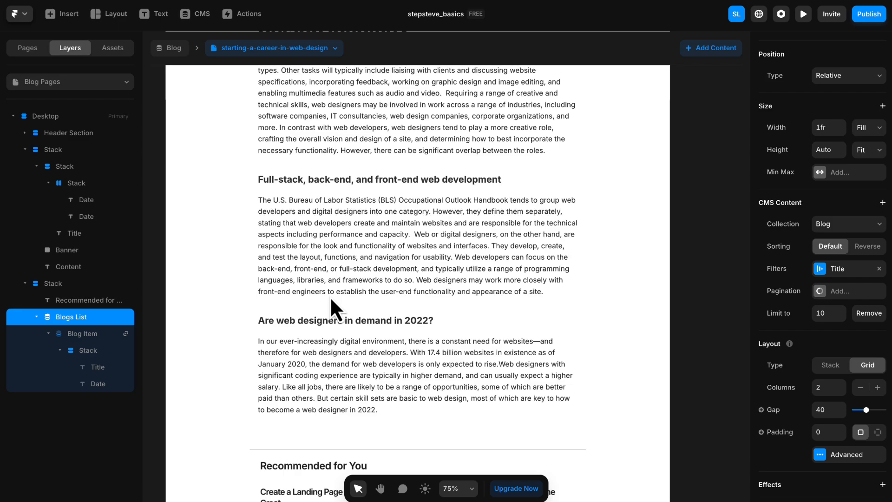
scroll(329, 297, up, 2)
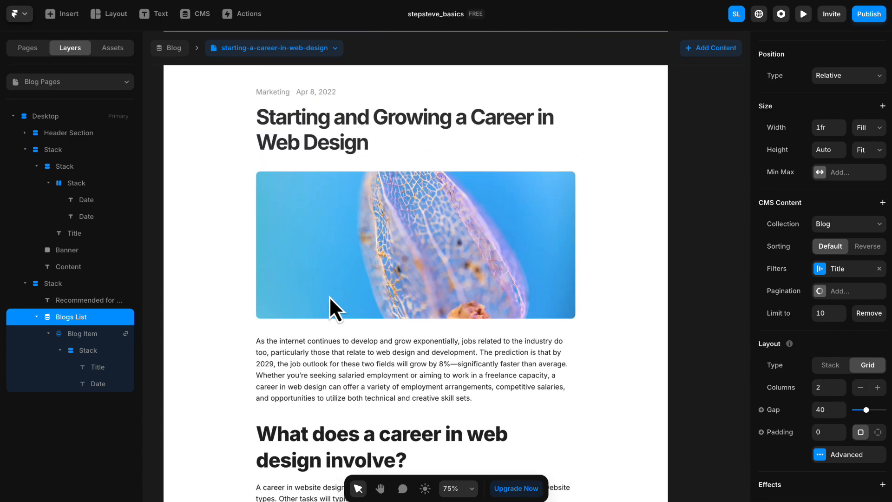
scroll(329, 297, up, 1)
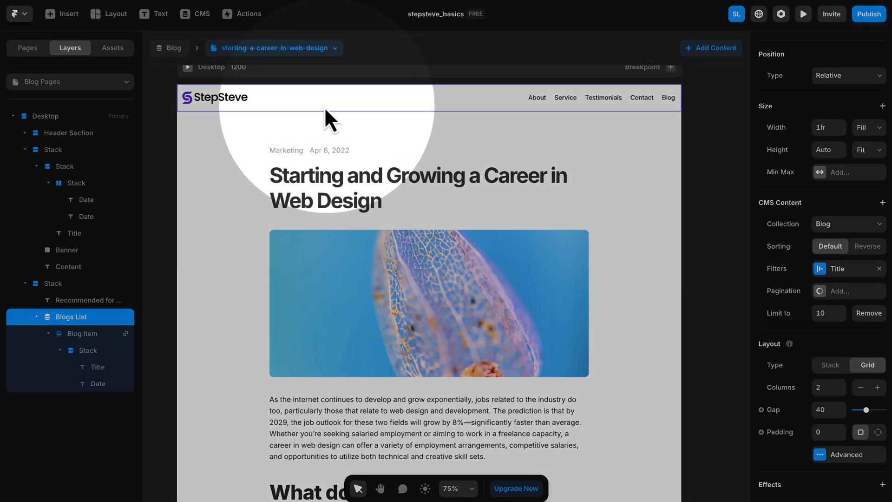
- Open the Navigation component for editing and set its primary Desktop variant's accessibility tag to header
double_click(434, 102)
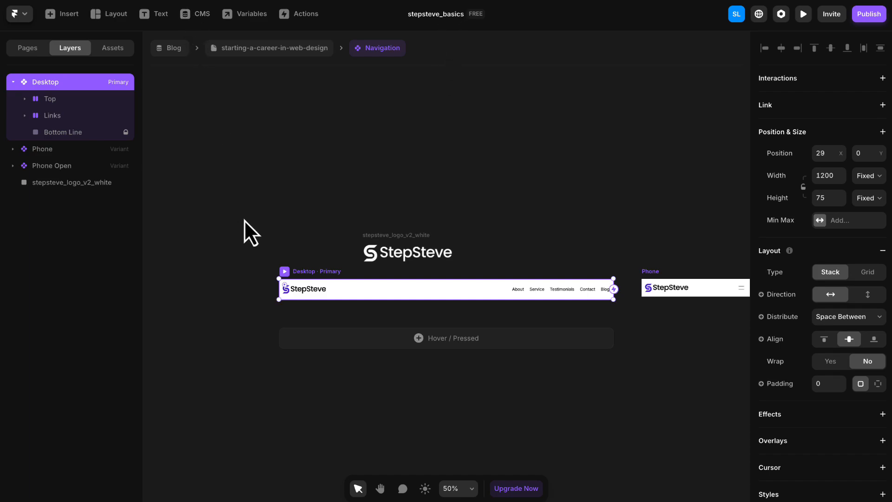
drag(253, 281, 239, 158)
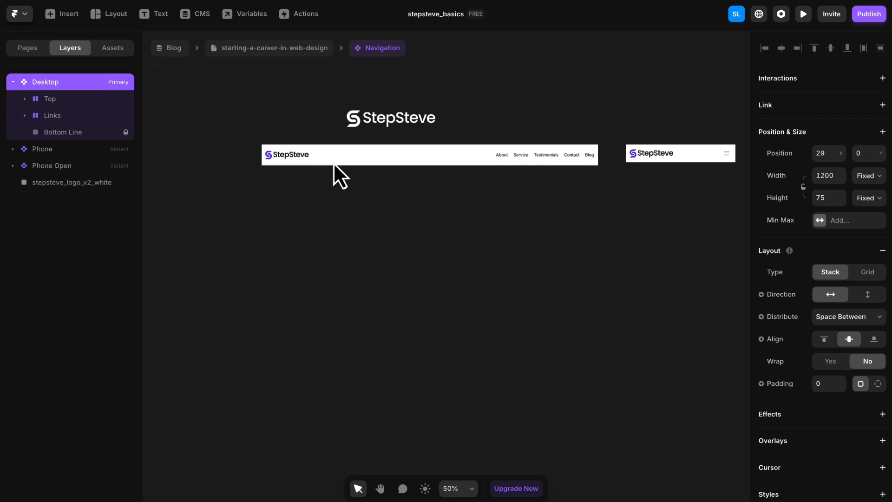
scroll(334, 161, up, 2)
click(285, 155)
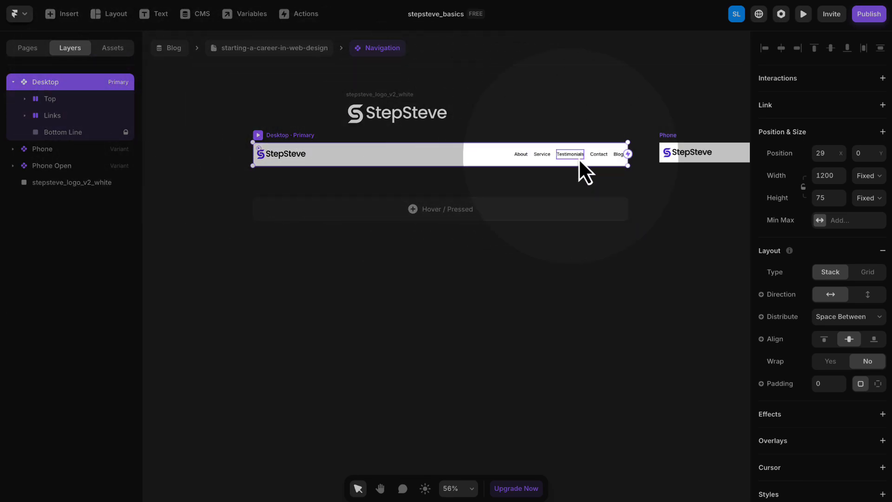
scroll(786, 200, down, 3)
scroll(786, 201, down, 5)
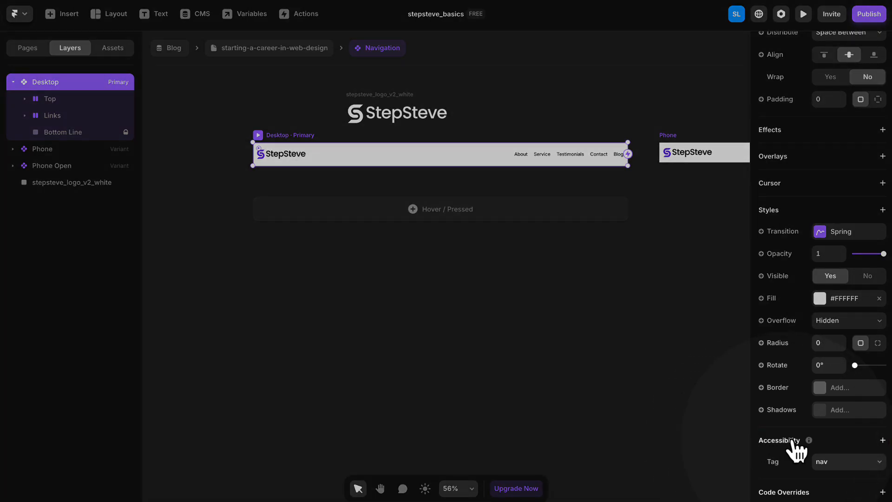
click(825, 466)
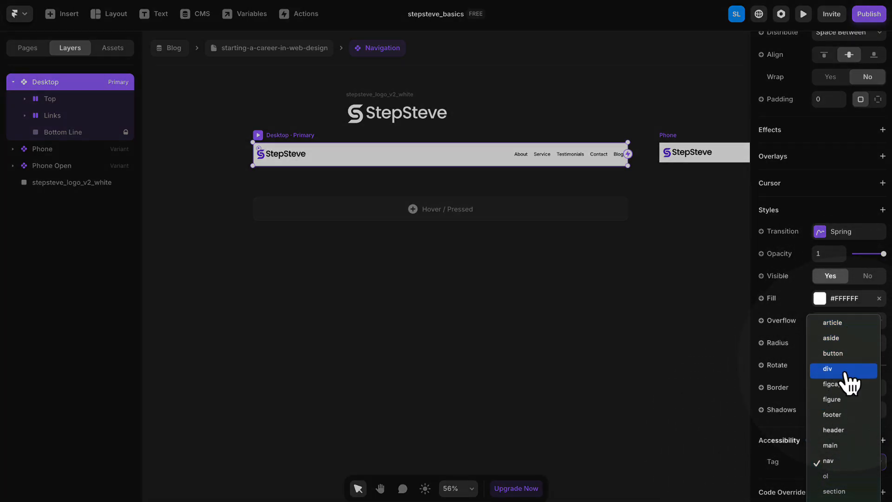
click(841, 432)
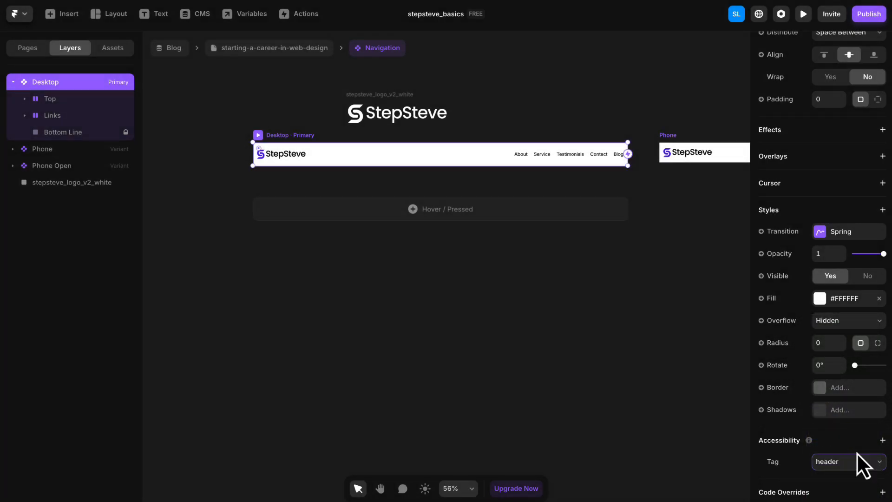
- Add an accessibility tag to the Links stack in the Desktop navigation and set it to nav
click(543, 158)
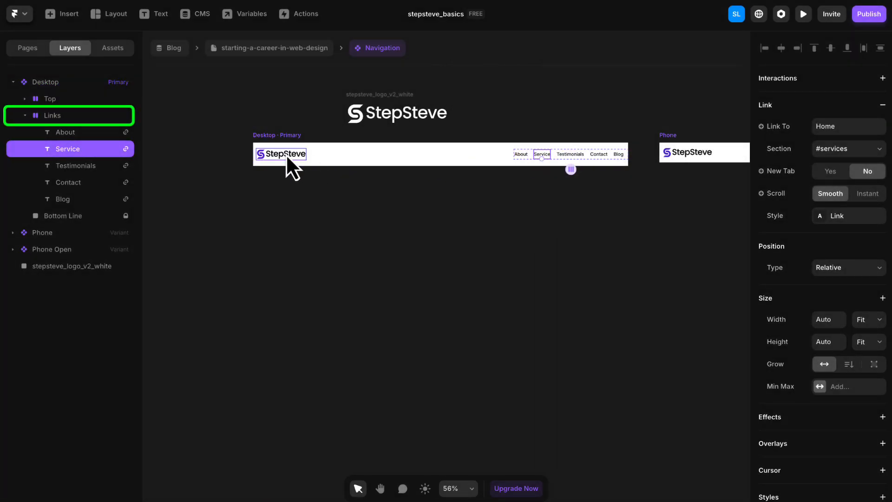
click(50, 114)
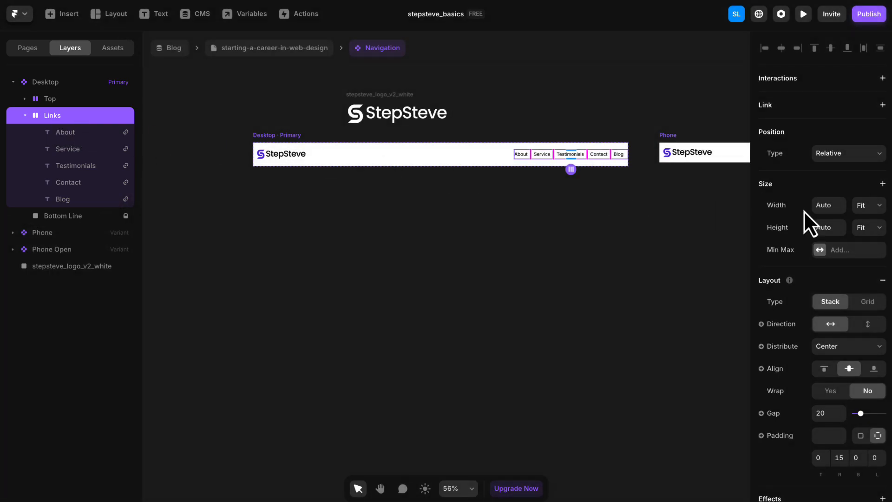
scroll(811, 188, down, 7)
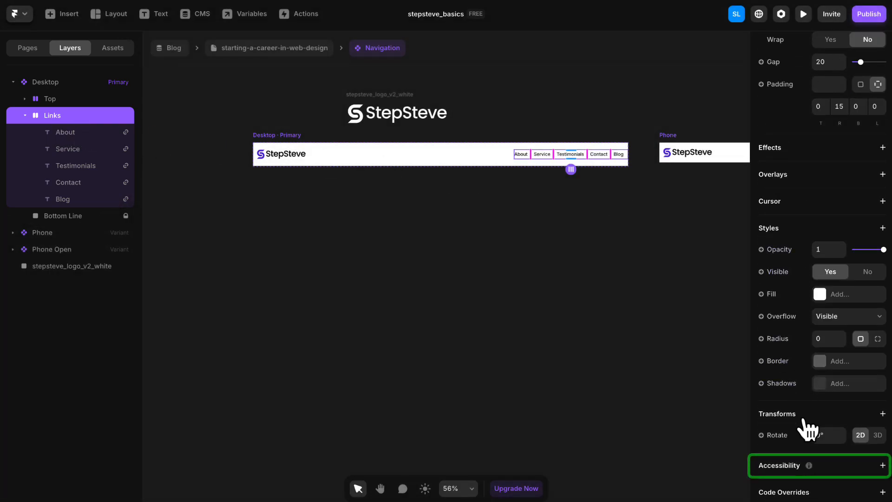
click(870, 467)
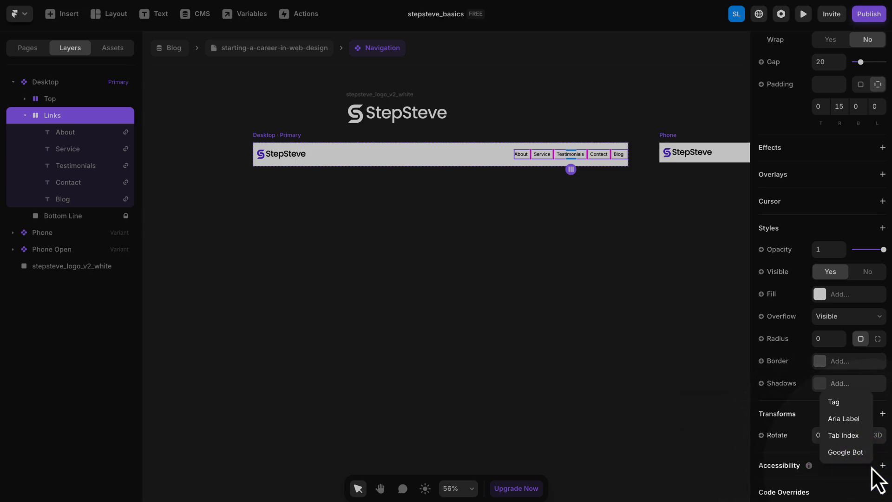
click(843, 403)
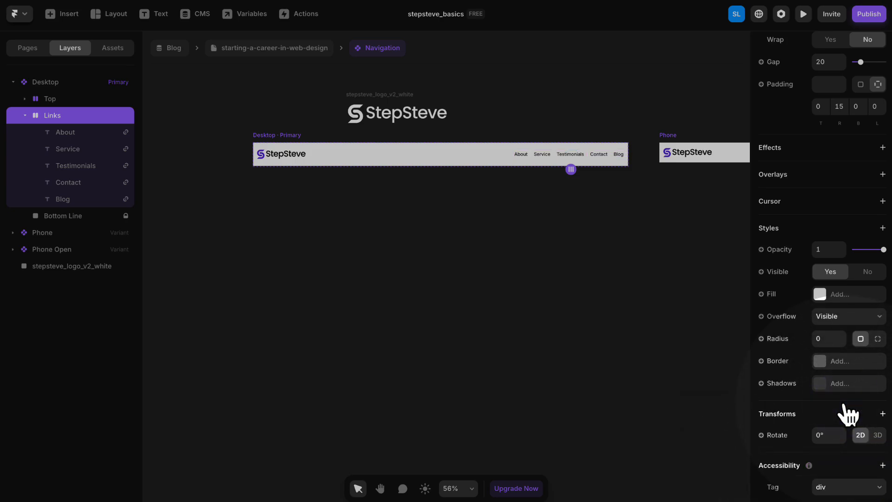
scroll(843, 404, down, 1)
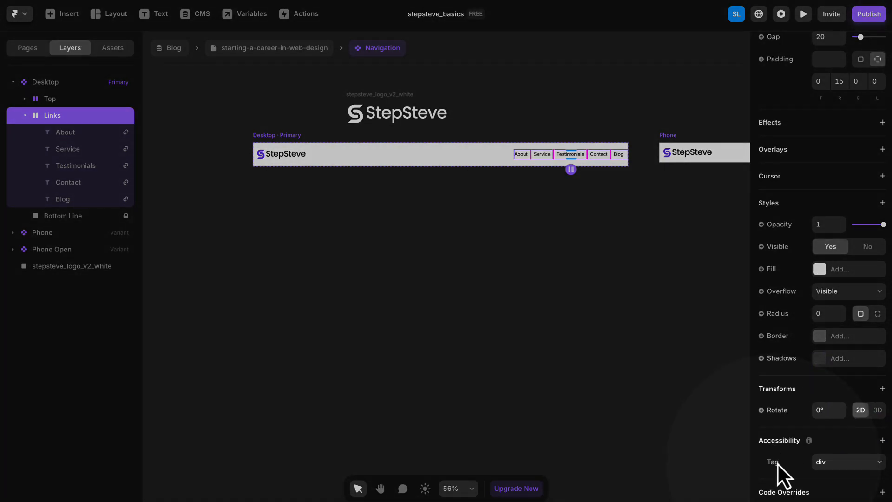
click(823, 462)
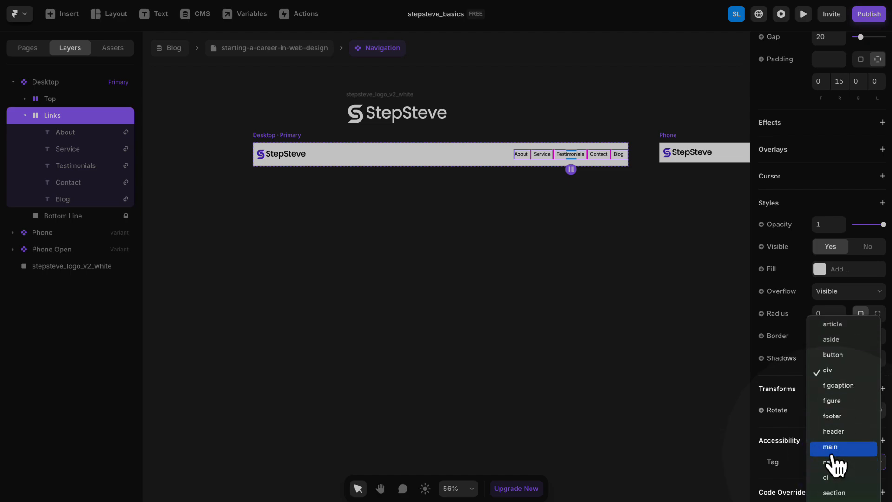
click(827, 462)
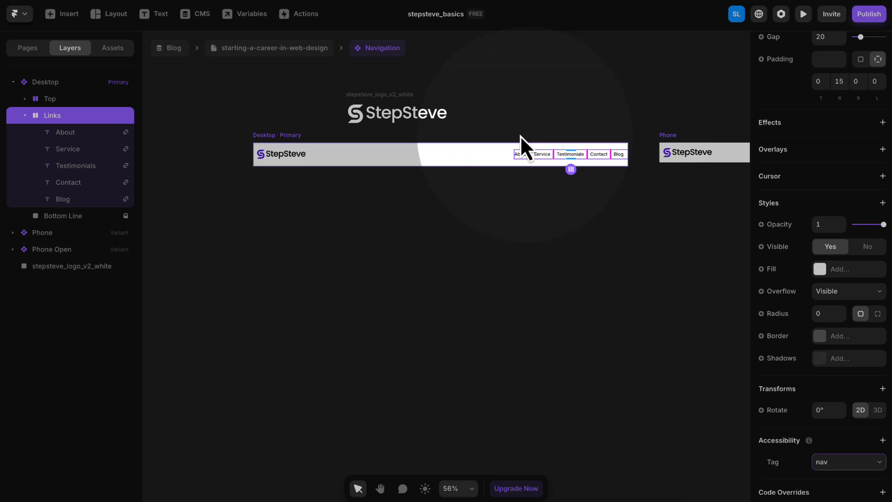
- Return to the blog post page and check the accessibility tag of the post's main title
click(263, 52)
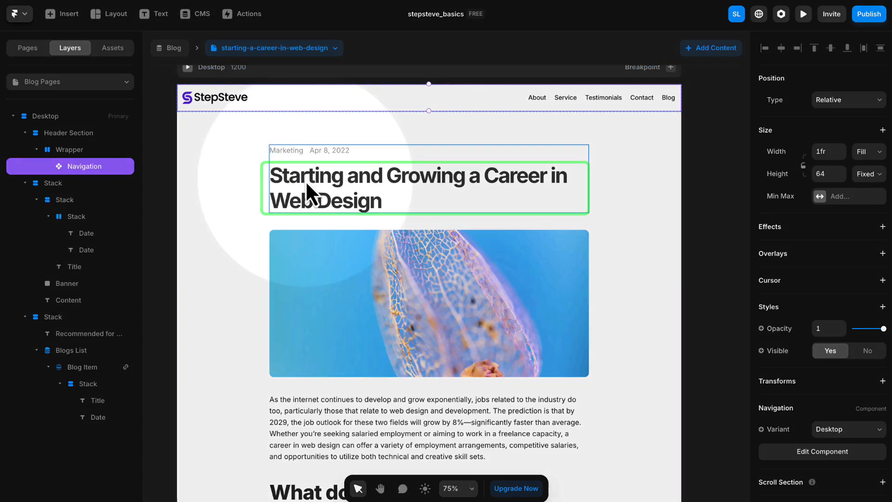
click(305, 182)
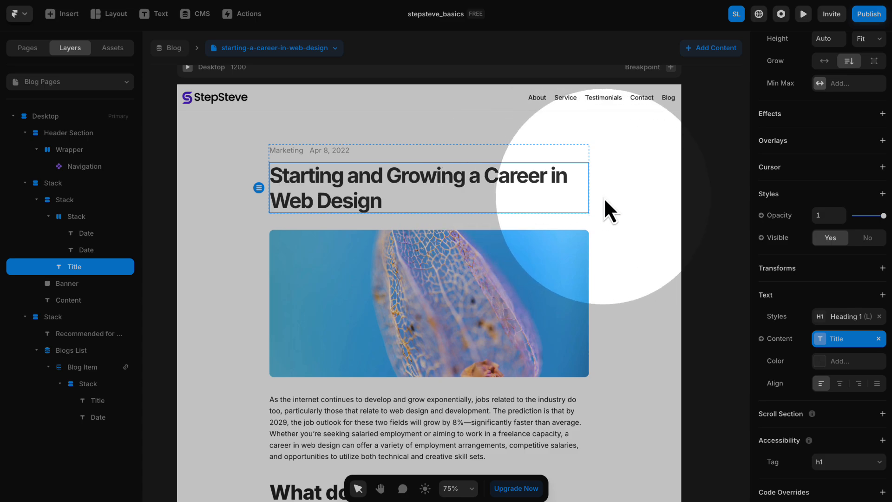
scroll(601, 200, down, 2)
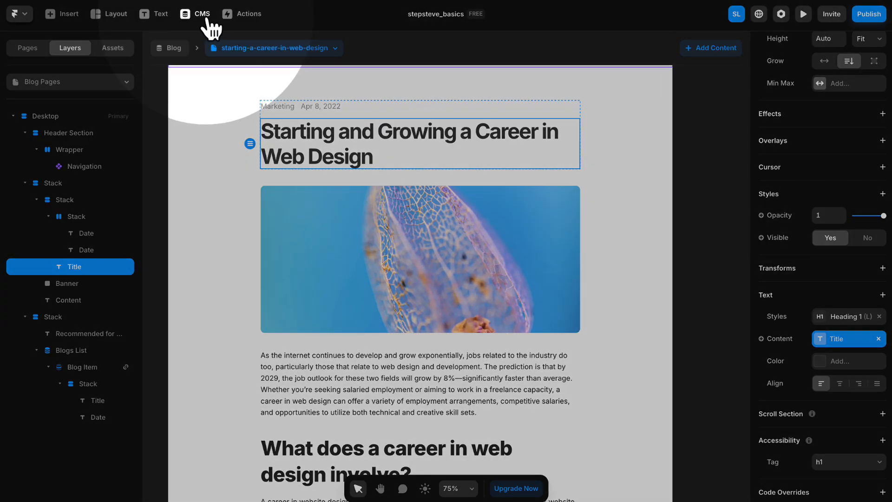
- Open the "Starting and Growing a Career in Web Design" post in the CMS and review its title and slug
click(204, 15)
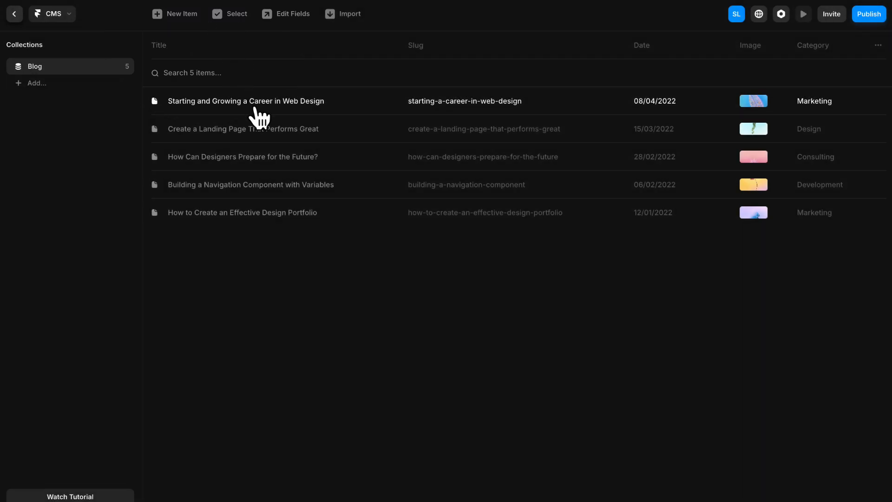
click(259, 116)
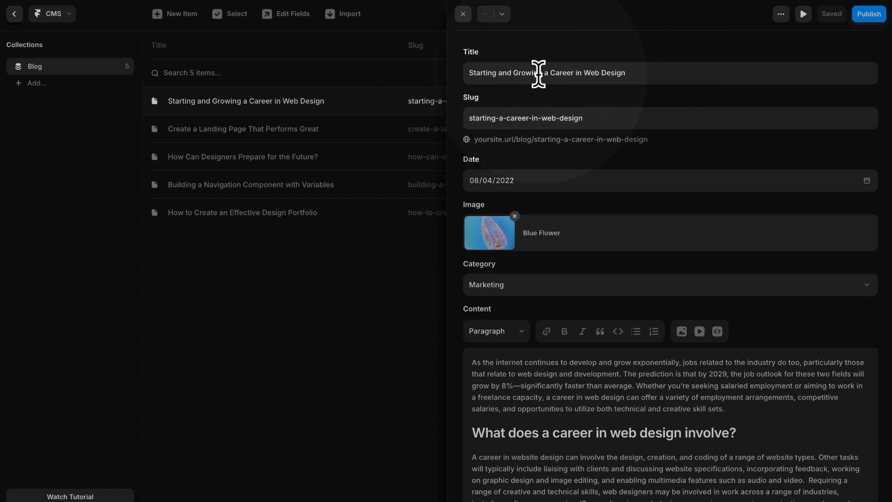
click(476, 72)
click(484, 72)
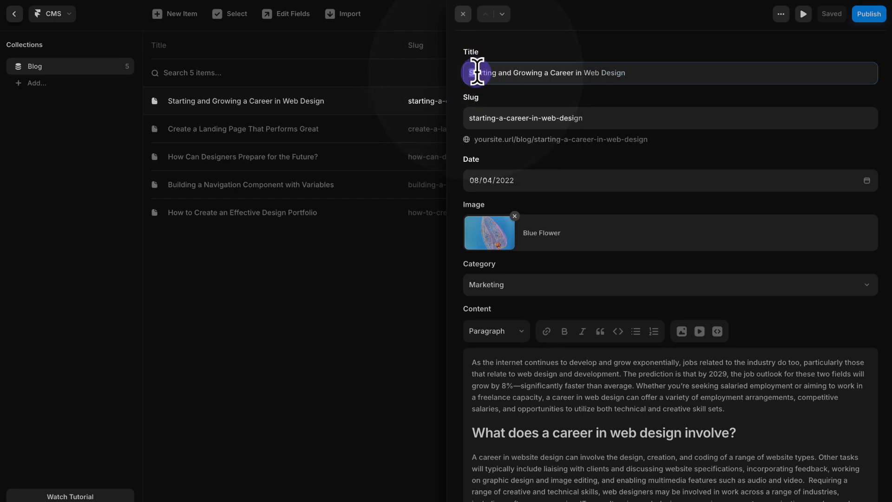
drag(477, 72, 522, 72)
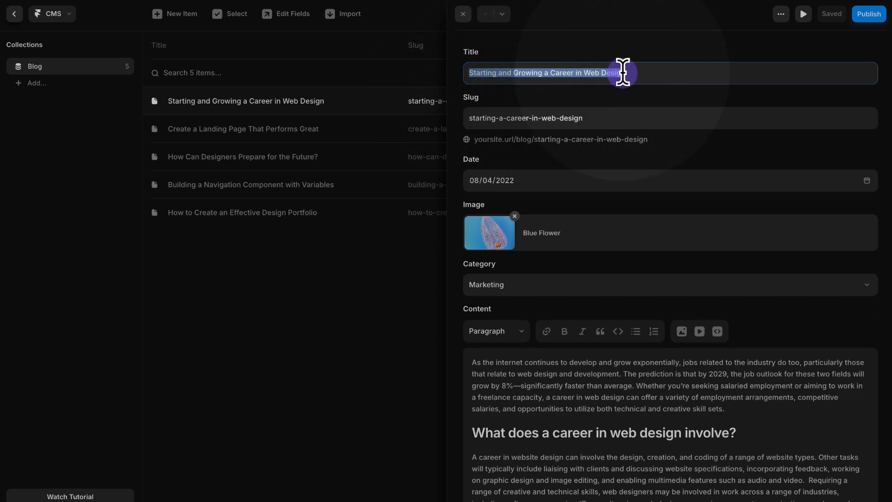
click(484, 71)
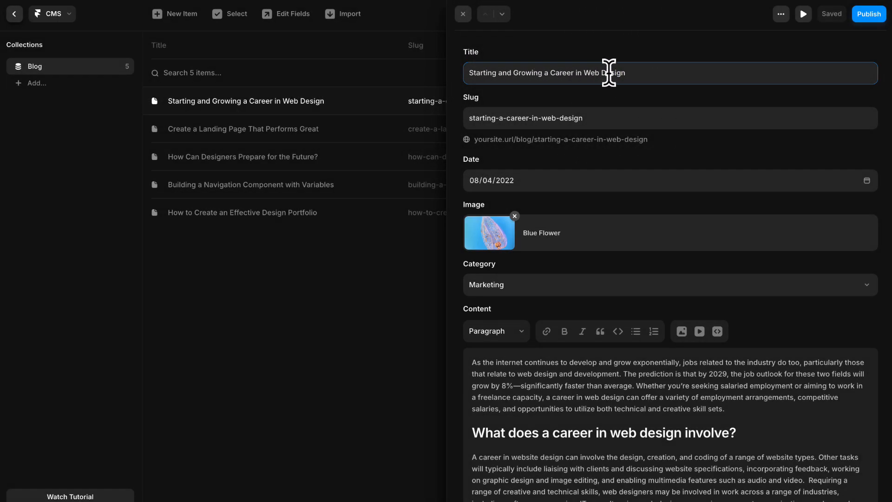
click(517, 118)
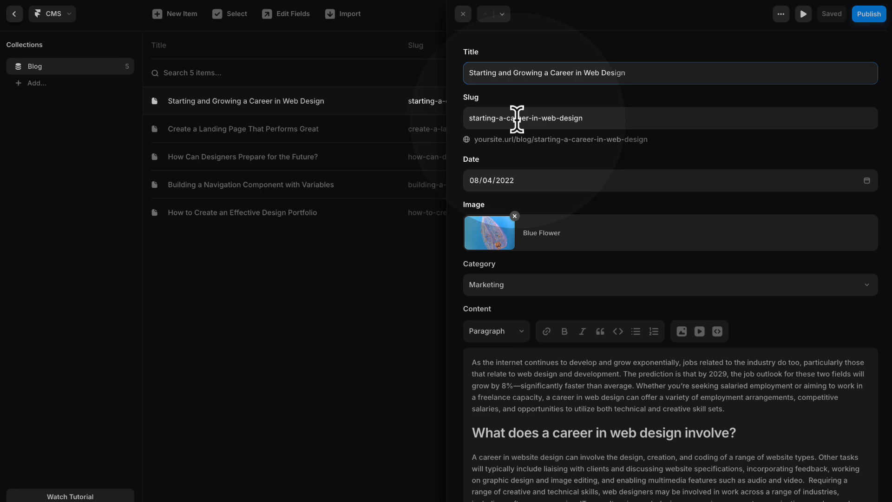
drag(469, 118, 595, 117)
click(595, 118)
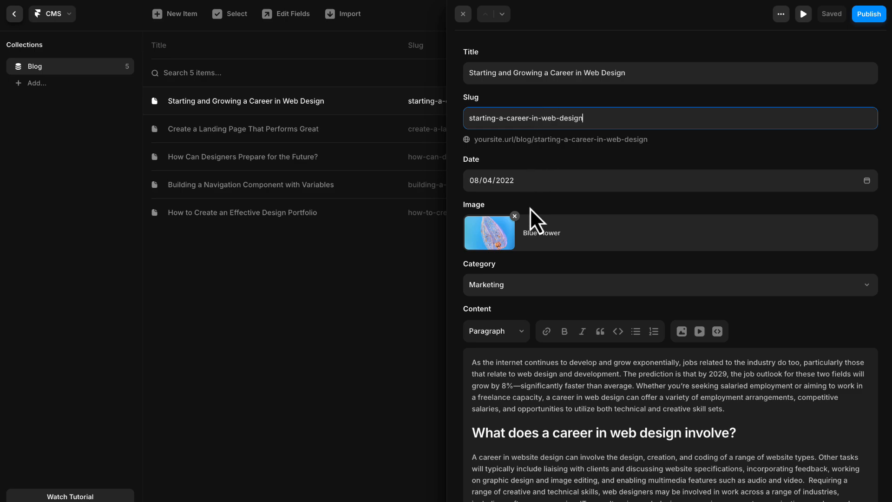
- Open the post image's settings, check its alt text, and close the settings
scroll(546, 238, down, 2)
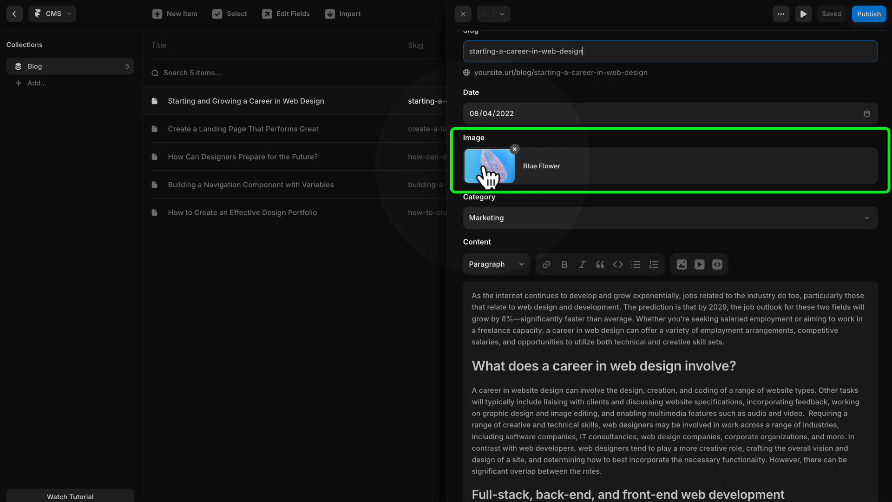
click(513, 163)
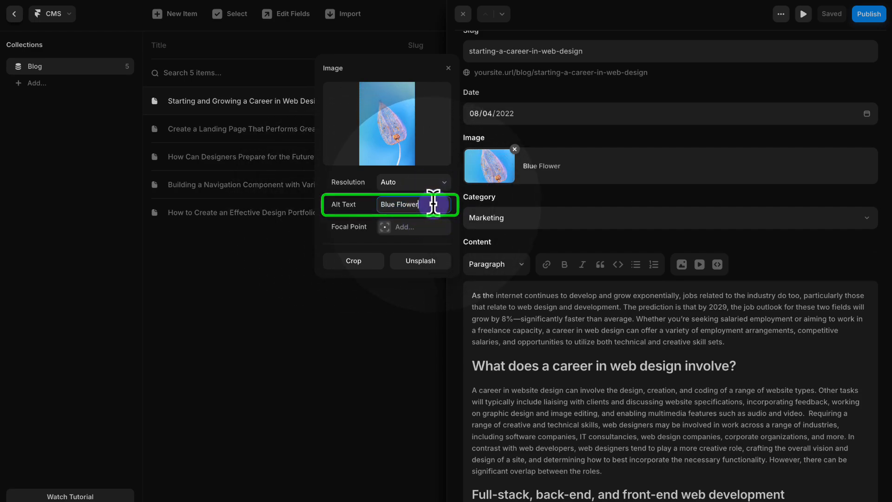
click(415, 203)
drag(415, 203, 377, 203)
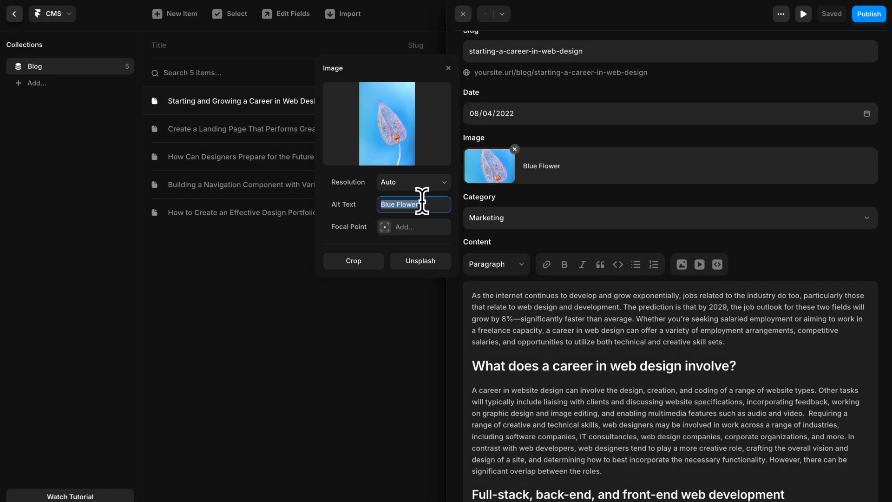
click(434, 328)
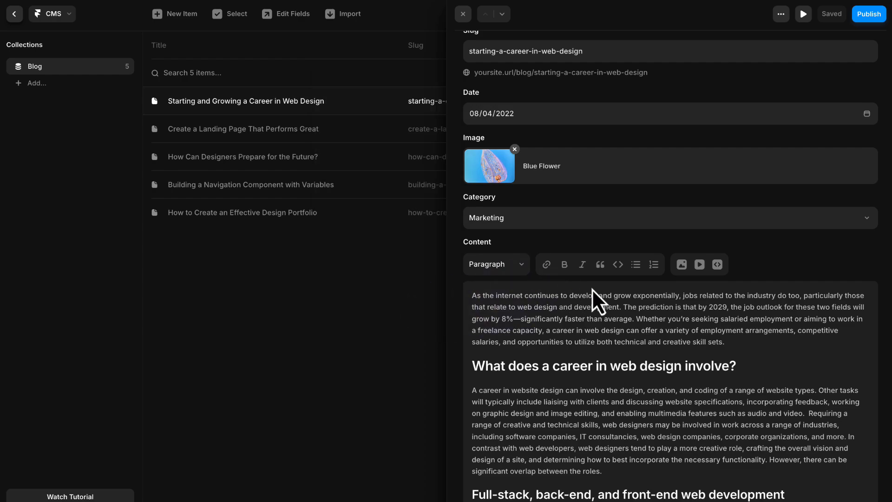
- Insert the tree_planting.jpg image into the post content above the "What does a career in web design involve?" heading
scroll(597, 293, down, 2)
click(733, 268)
key(Return)
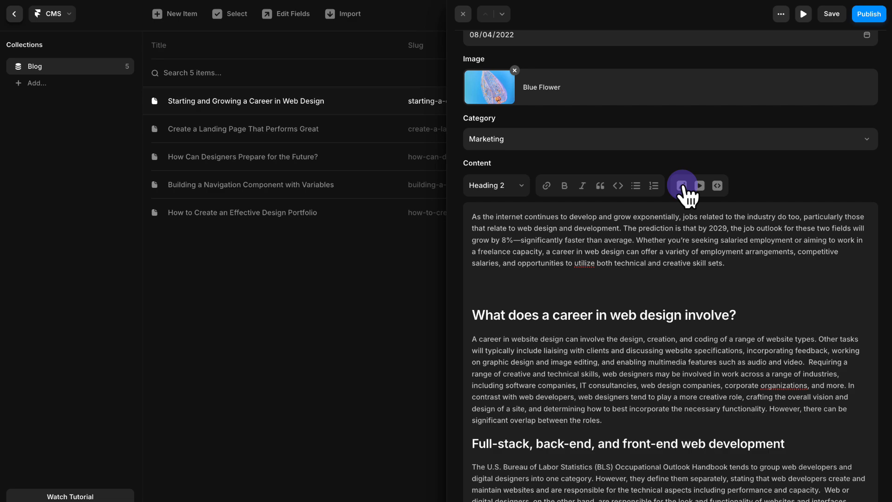
click(682, 185)
double_click(404, 86)
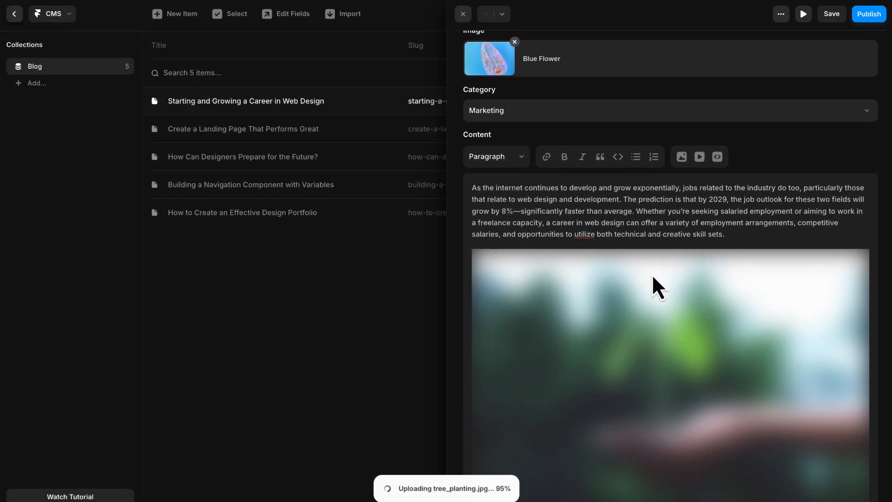
scroll(652, 278, down, 2)
click(682, 98)
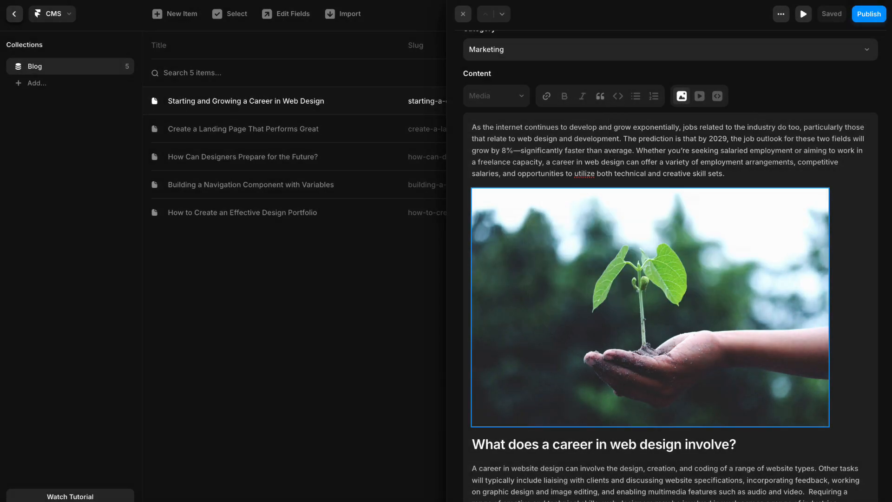
- Check the heading levels of the section titles in the post content and close the post
scroll(720, 160, up, 2)
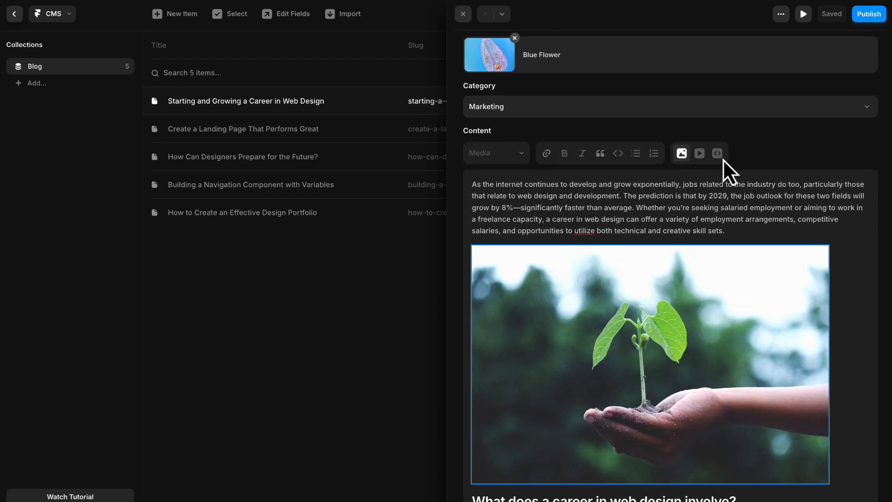
scroll(726, 172, up, 2)
scroll(726, 172, down, 6)
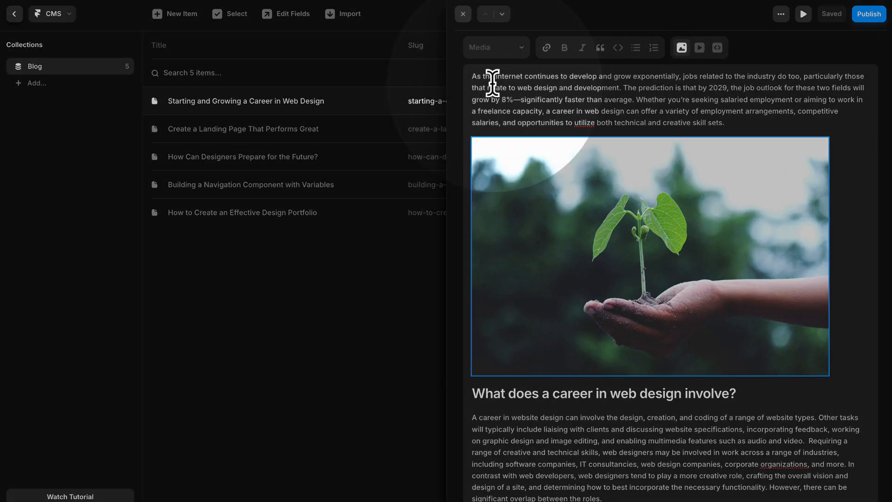
scroll(778, 186, down, 5)
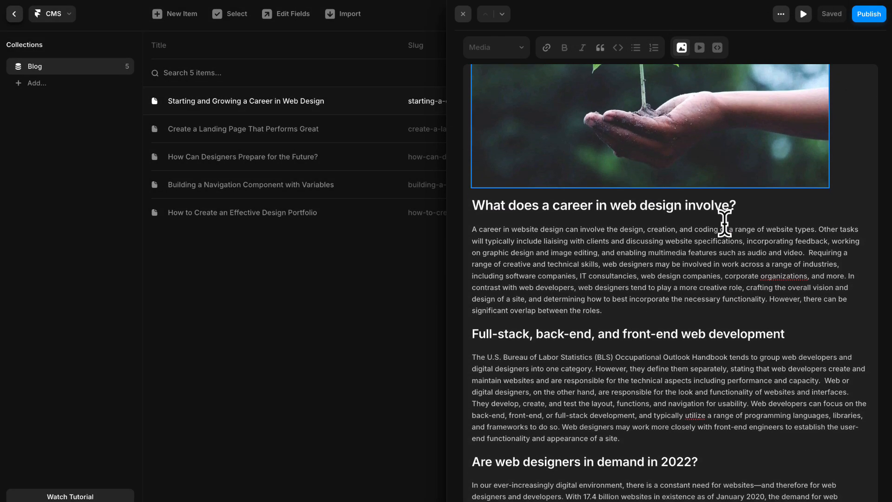
drag(743, 197, 470, 199)
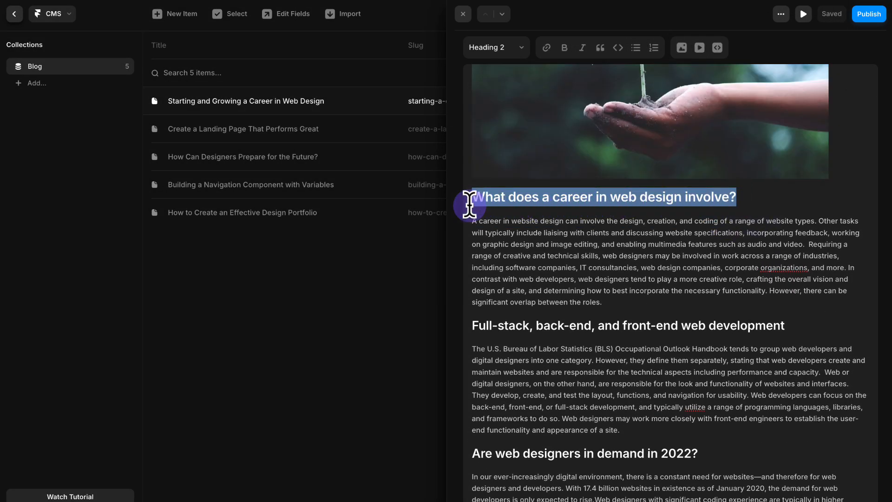
click(492, 48)
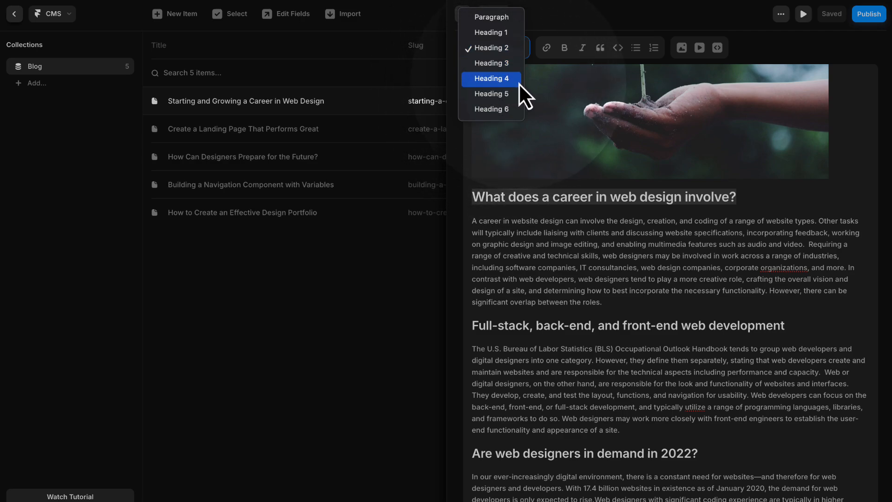
click(506, 48)
click(546, 215)
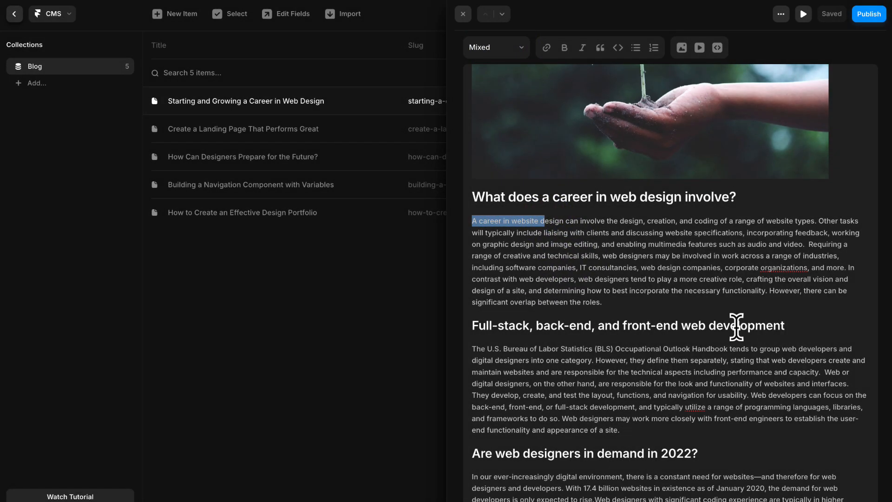
scroll(737, 325, down, 1)
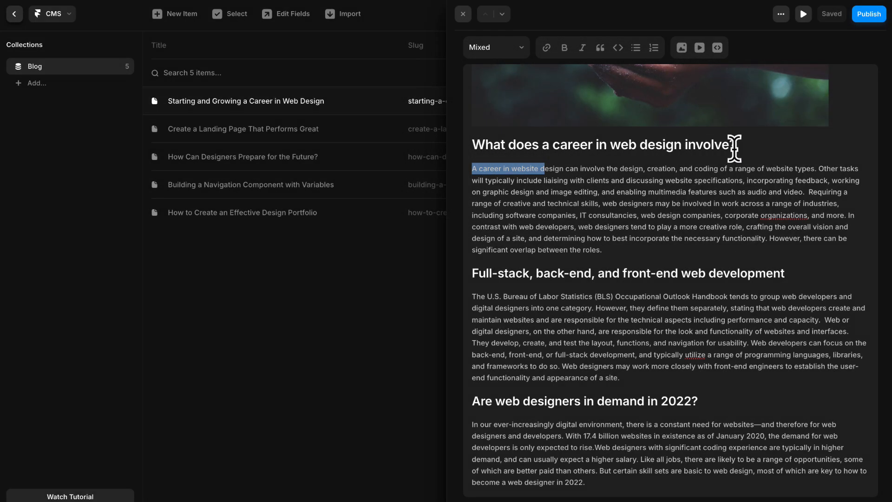
click(721, 149)
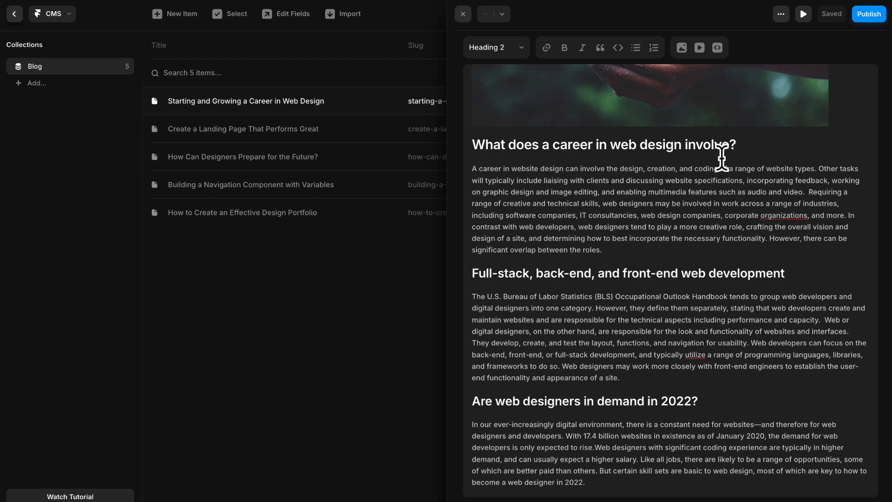
scroll(722, 157, up, 3)
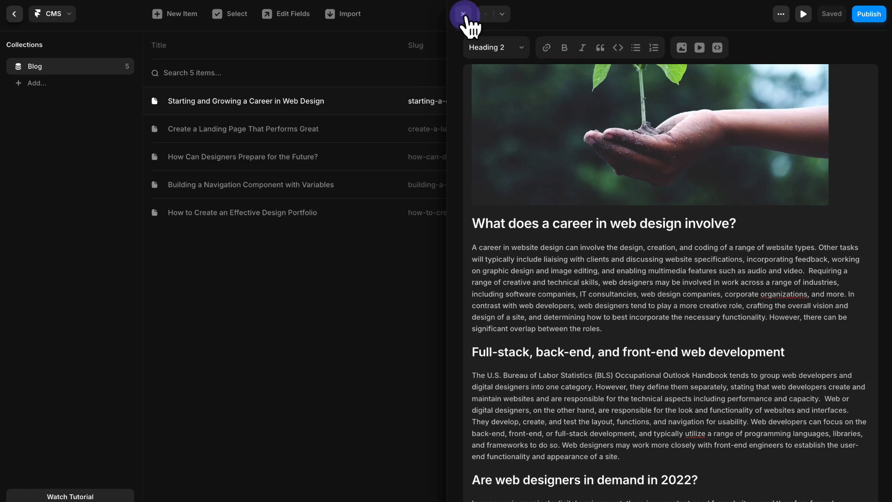
click(464, 14)
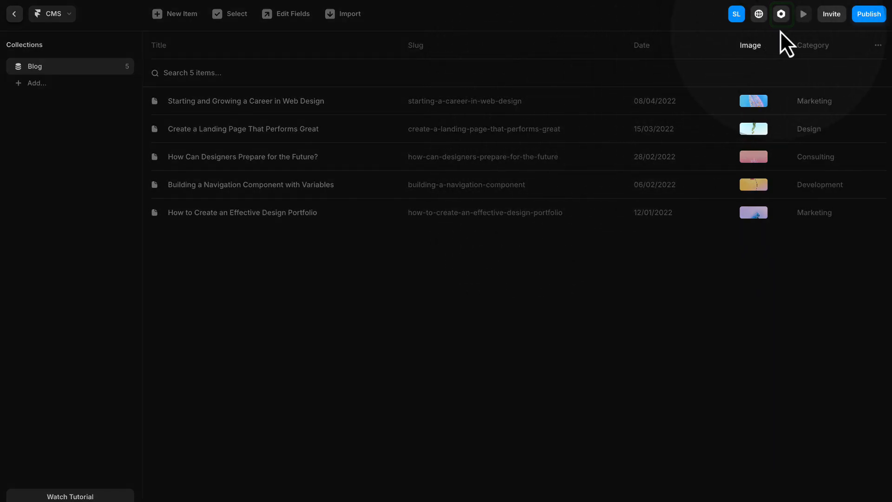
- Open the Home page's settings and set its title to "Full-Service Framer Web Agency"
click(783, 15)
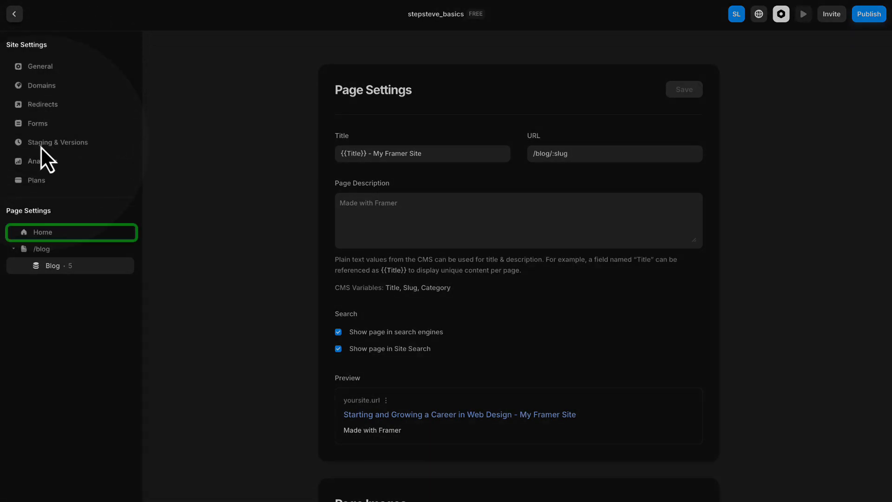
click(40, 232)
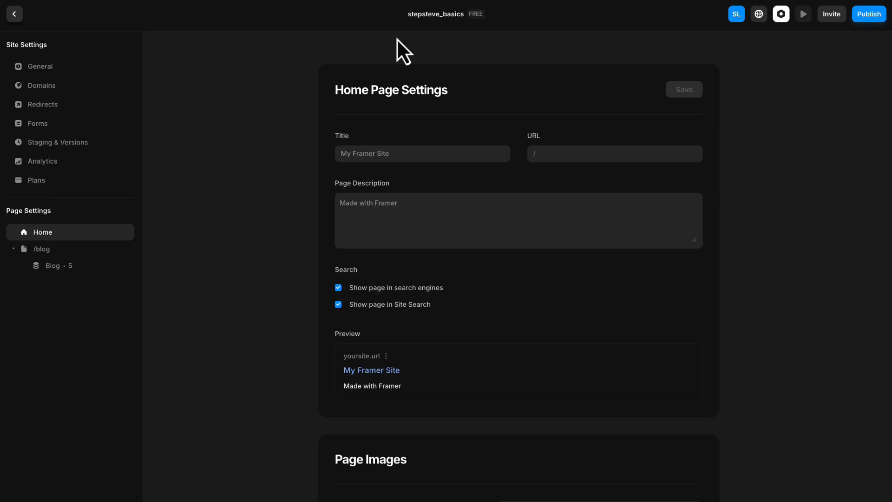
click(413, 152)
text(Full-Service Framer Web Agency)
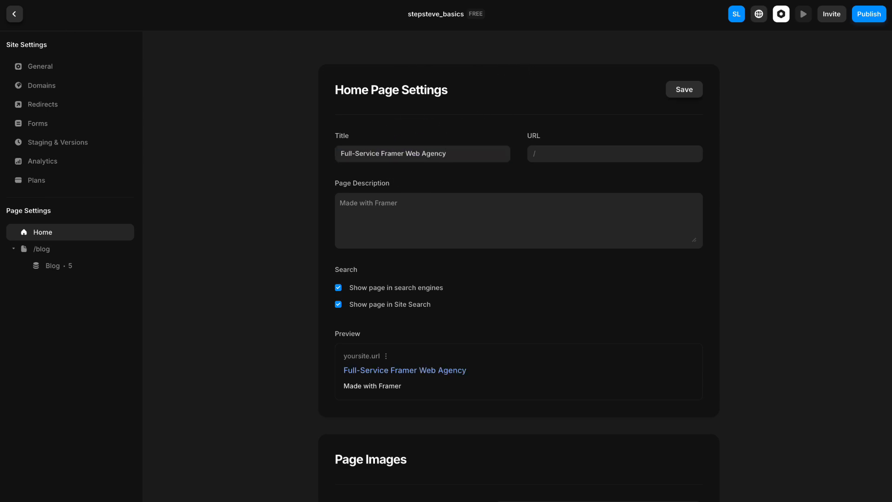
- Describe the Home page as an expert Framer agency offering web design, development, consulting and marketing, ending with "Boost your online presence with tailored solutions."
click(417, 203)
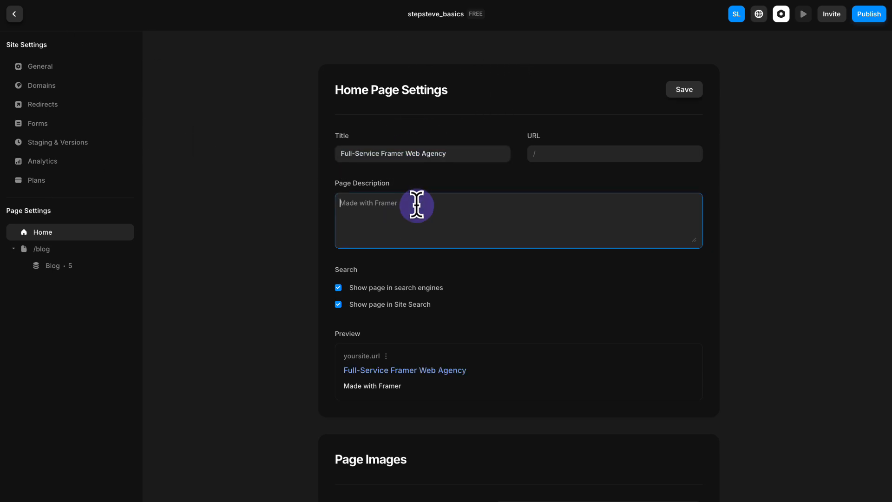
text(Our expert Framer agency offers comprehensive services, including web design, development, consulting, and marketing, to bring your digital vision to life. Boost your online presence with tailored solutions.)
scroll(417, 206, down, 2)
scroll(418, 209, up, 1)
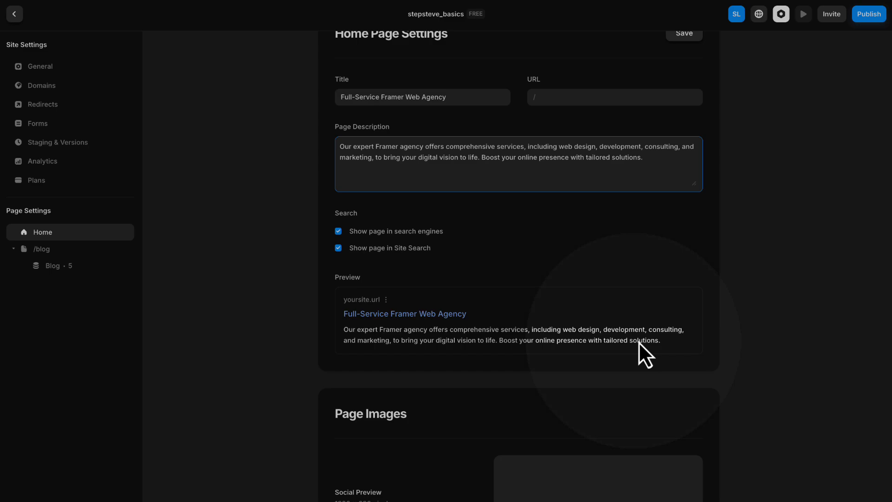
- Upload lawn_care.jpg as the Home page's social preview image and save the Home page settings
scroll(646, 338, down, 1)
scroll(641, 335, down, 1)
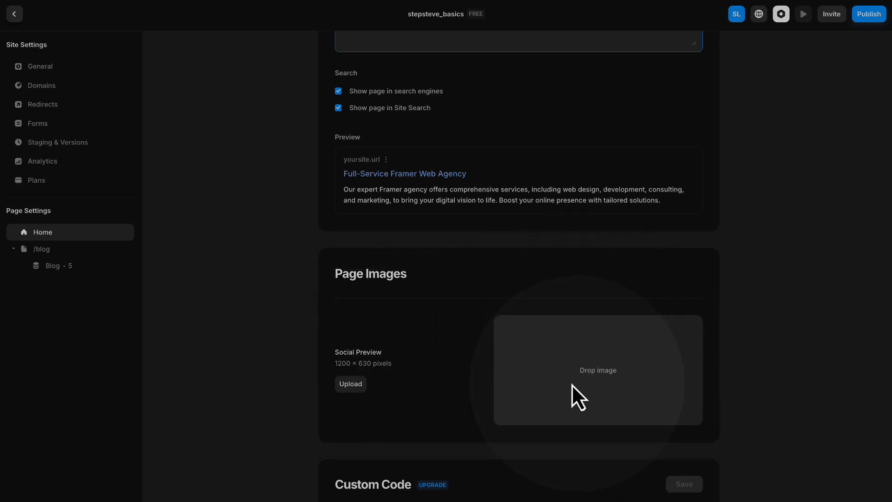
click(355, 384)
double_click(314, 68)
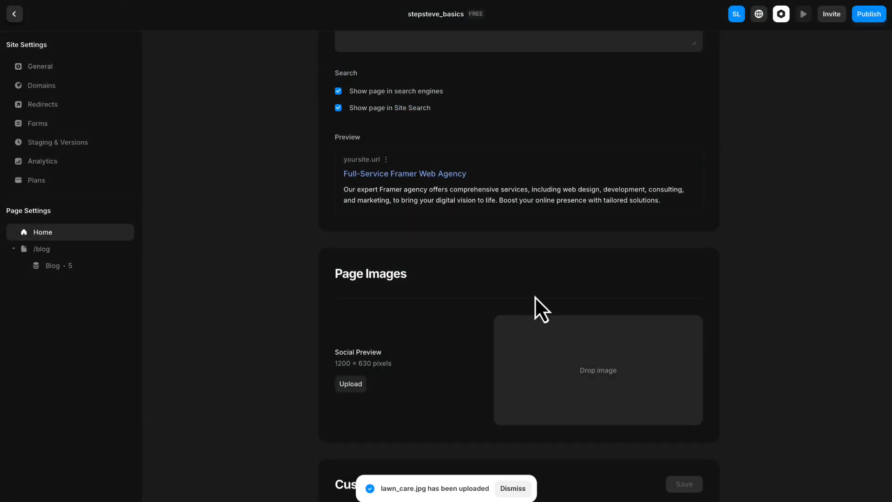
scroll(537, 292, down, 2)
scroll(539, 288, up, 6)
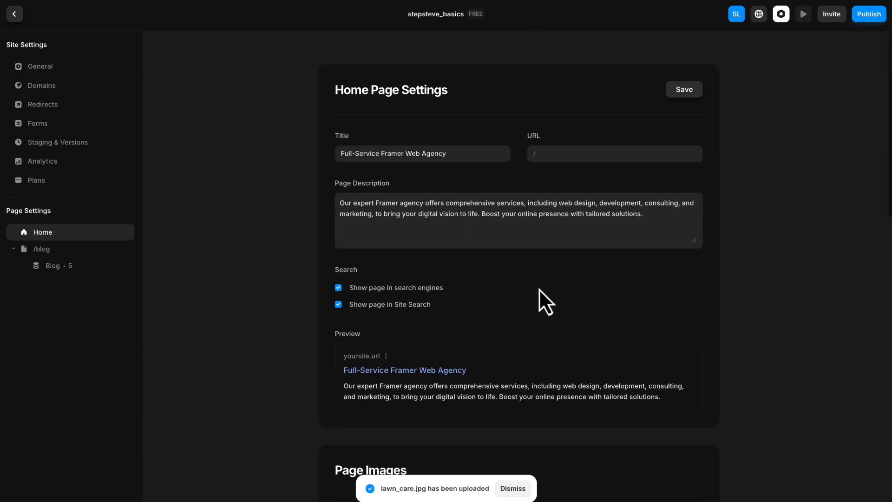
click(682, 94)
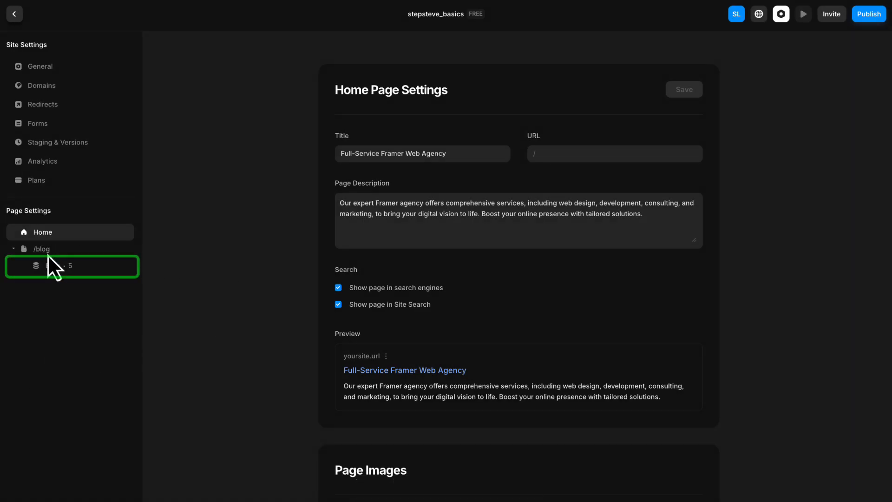
- Set the Blog collection page's title to "{{Title}} - StepSteve" and save its page settings
click(52, 266)
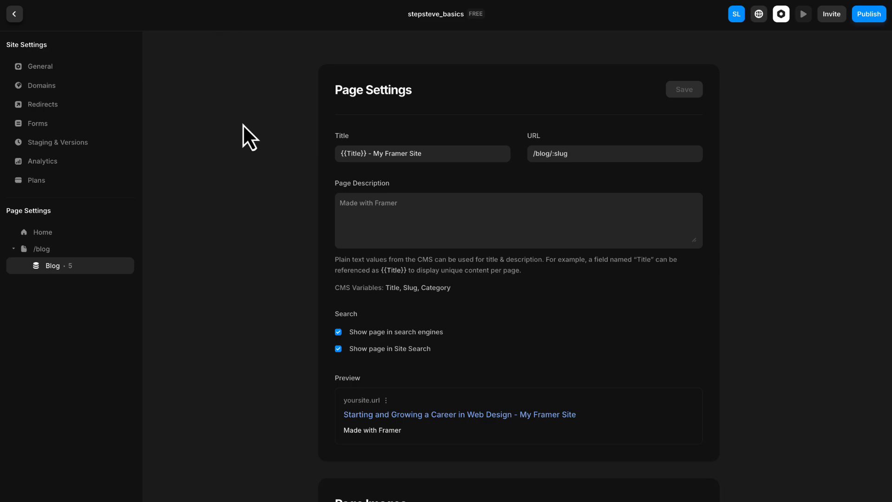
scroll(242, 124, down, 1)
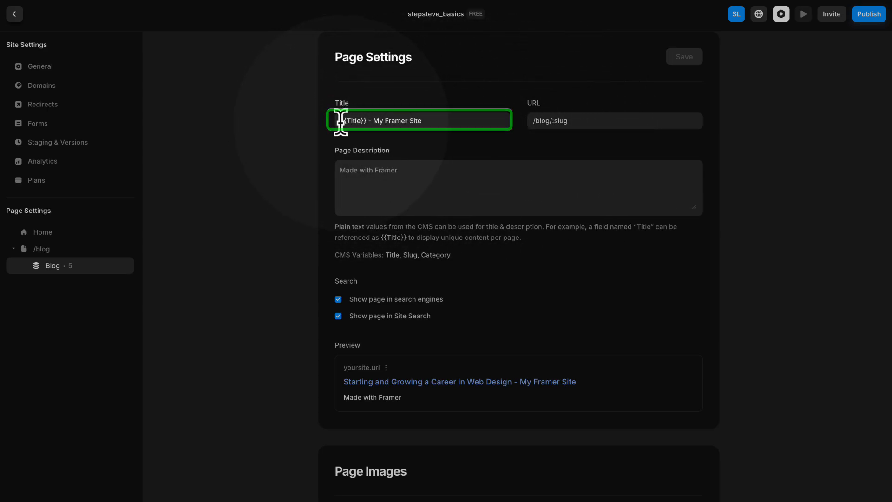
drag(340, 121, 366, 121)
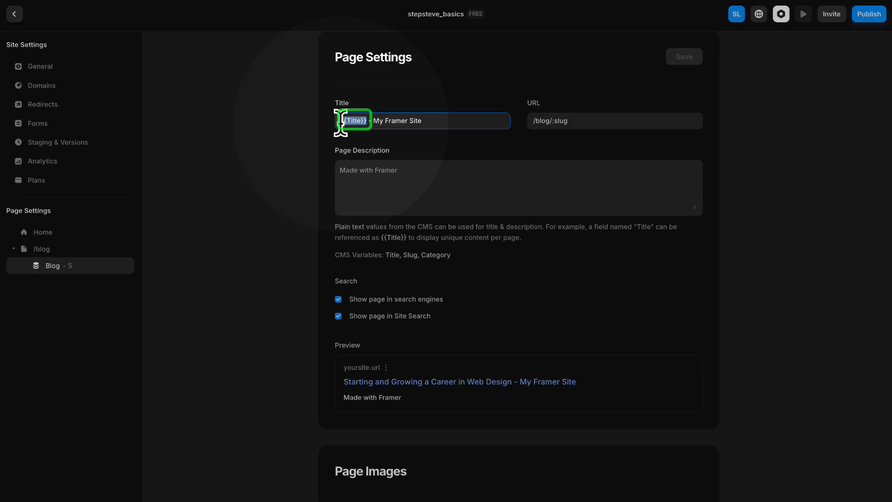
click(424, 121)
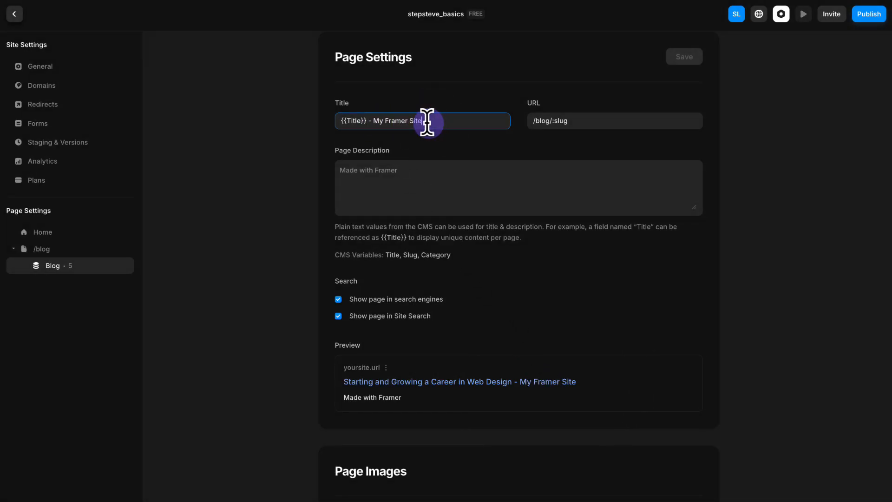
drag(426, 123, 373, 122)
text(StepSteve)
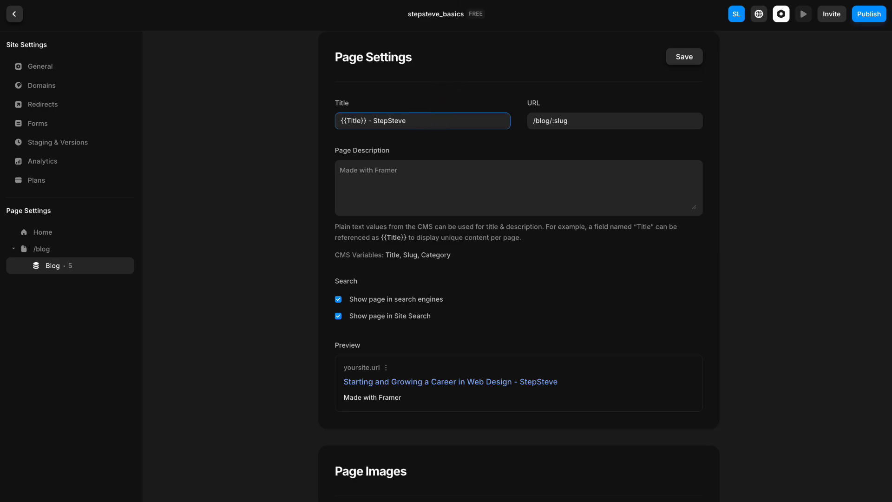
key(ctrl+a)
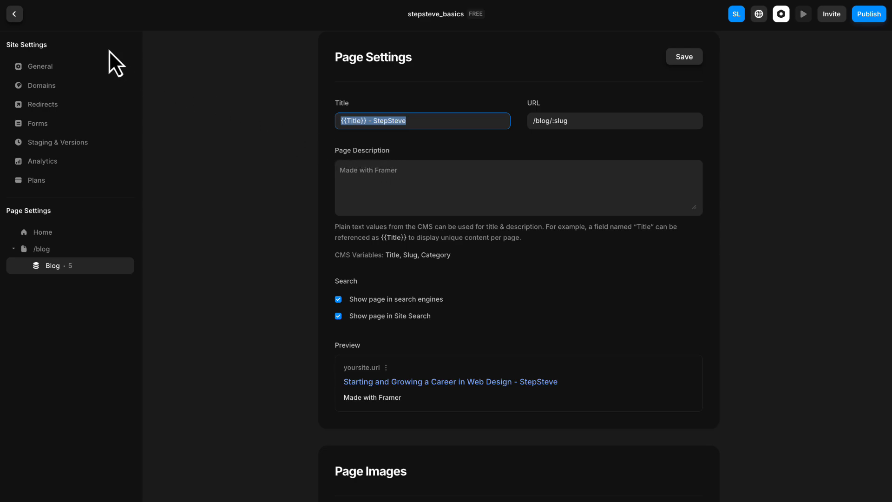
click(682, 60)
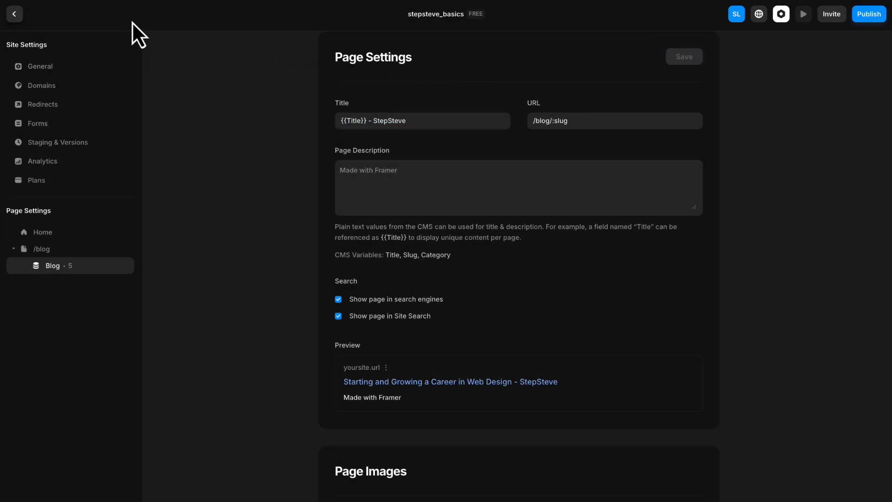
- Return to the CMS and add a required plain text field named Description to the Blog collection
click(18, 15)
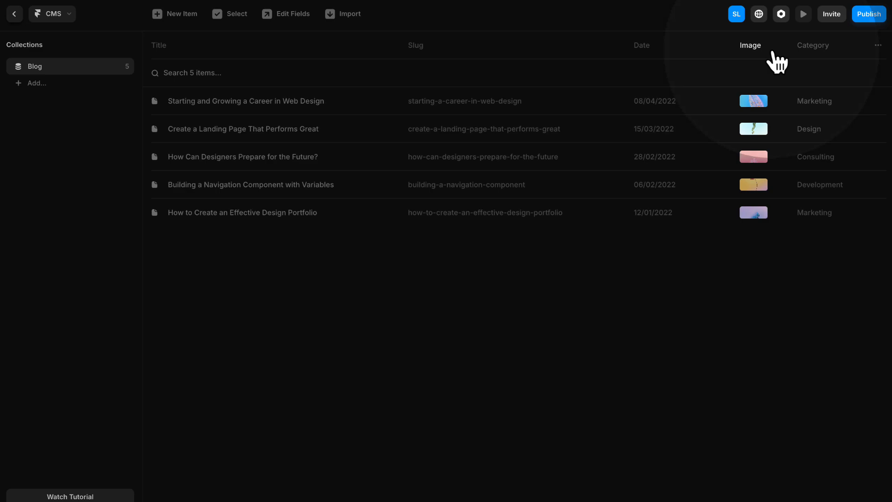
click(878, 46)
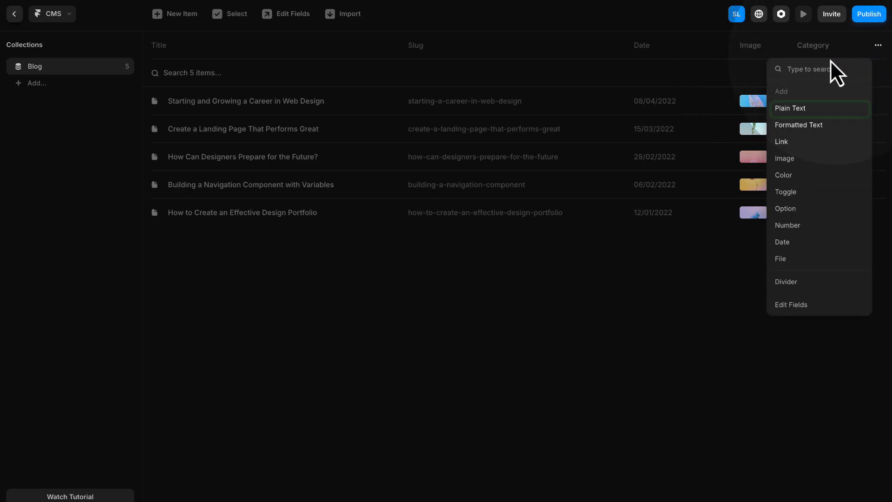
click(808, 111)
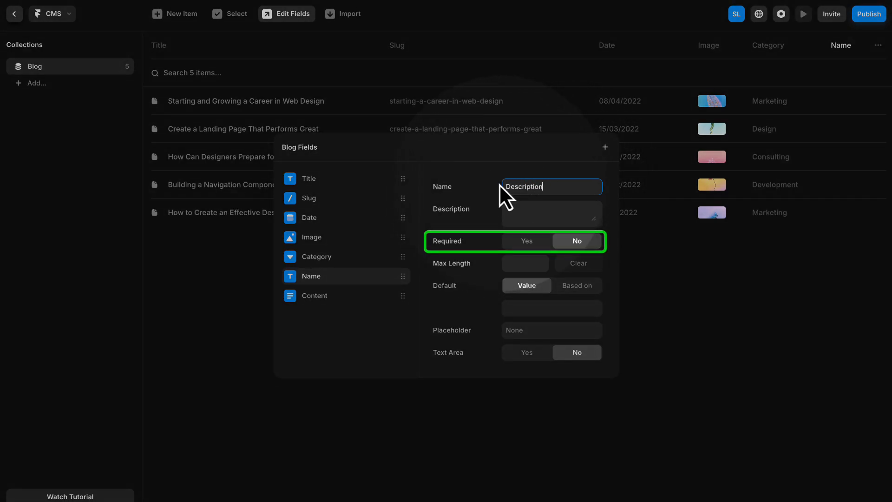
click(510, 240)
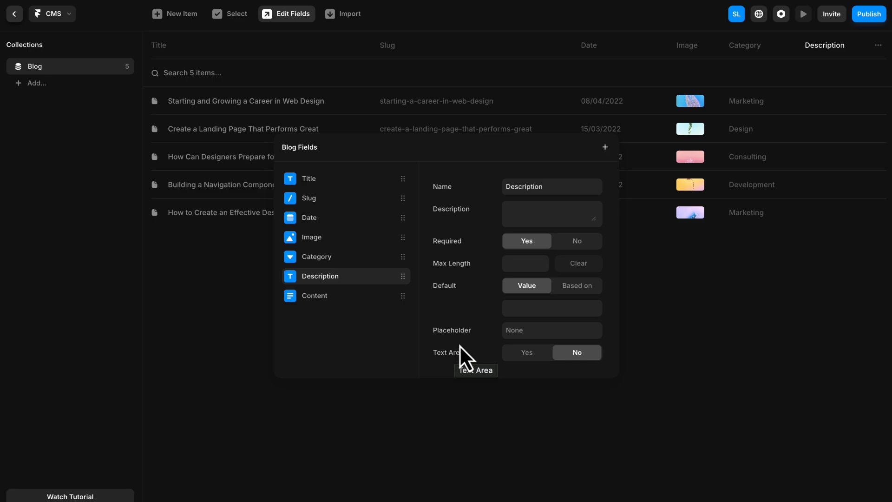
click(665, 255)
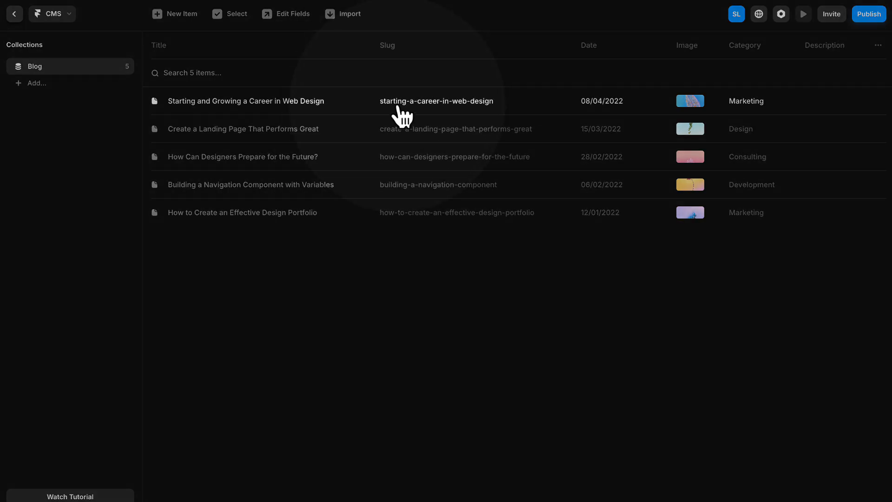
- Fill in the "Starting and Growing a Career in Web Design" post's Description, from "Explore a dynamic career in web design" to "coding, and multimedia integration."
click(320, 107)
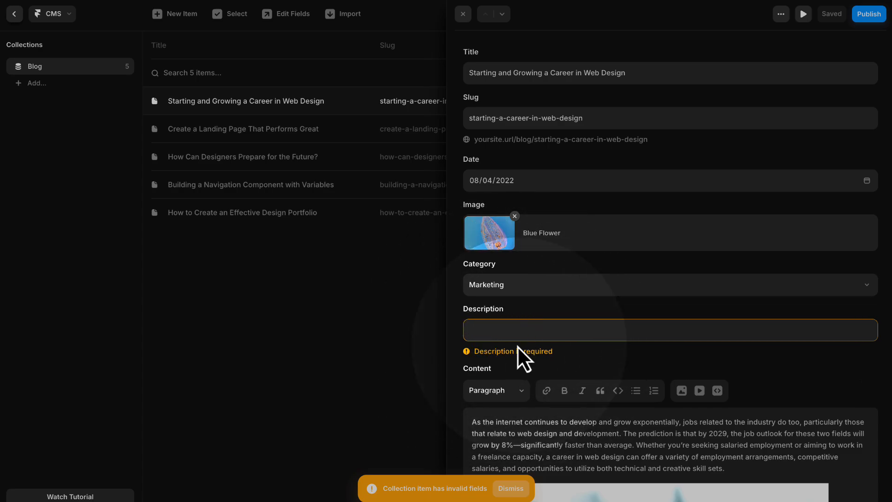
click(502, 331)
text(Web designers enjoy diverse opportunities across industries, working on design, coding, and multimedia integration.)
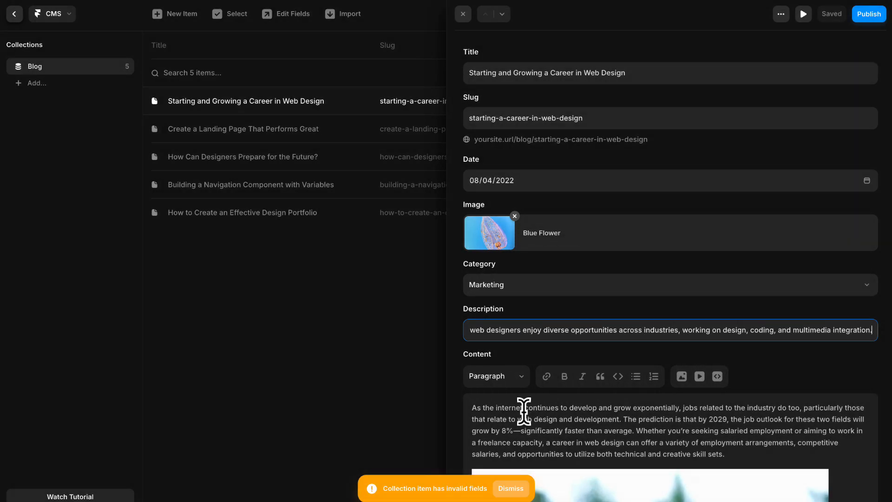
click(520, 485)
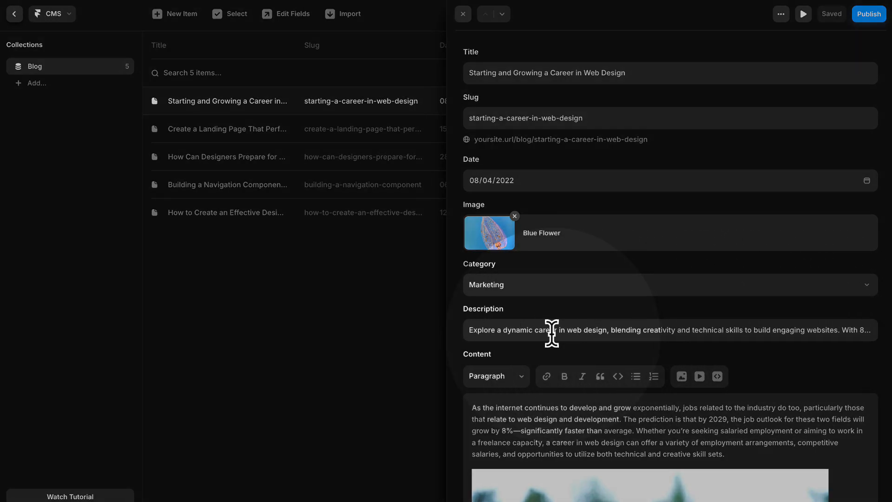
click(463, 14)
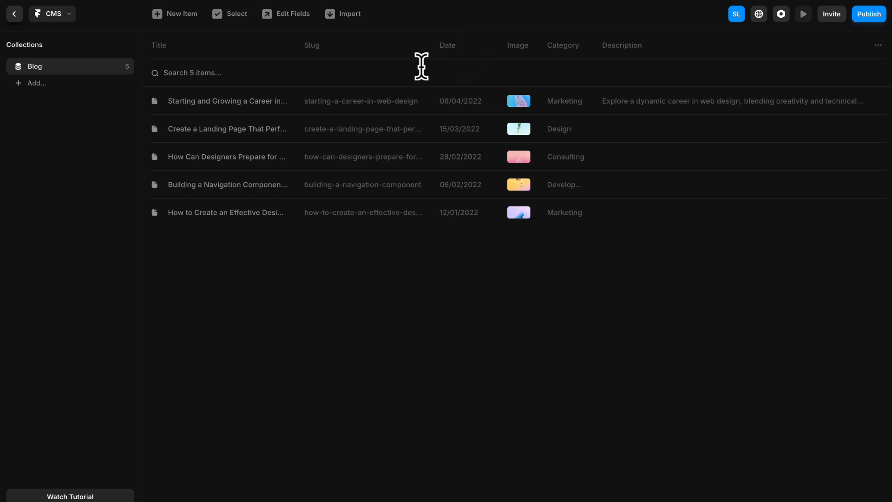
- Open the Blog collection page's settings and set its page description to "{{Description}}"
click(781, 18)
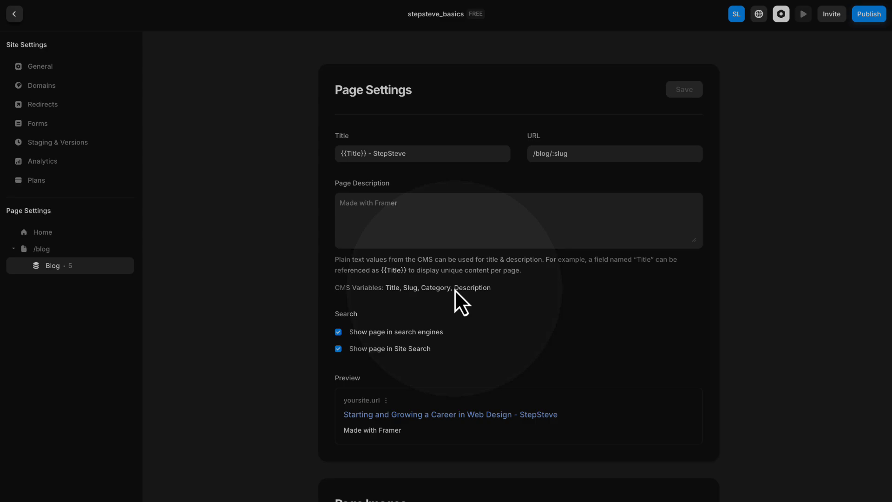
click(379, 214)
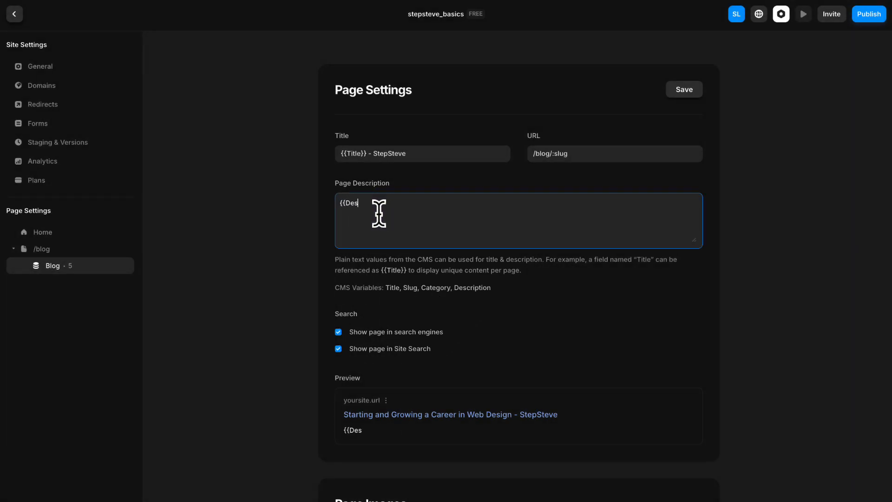
text({{Description}})
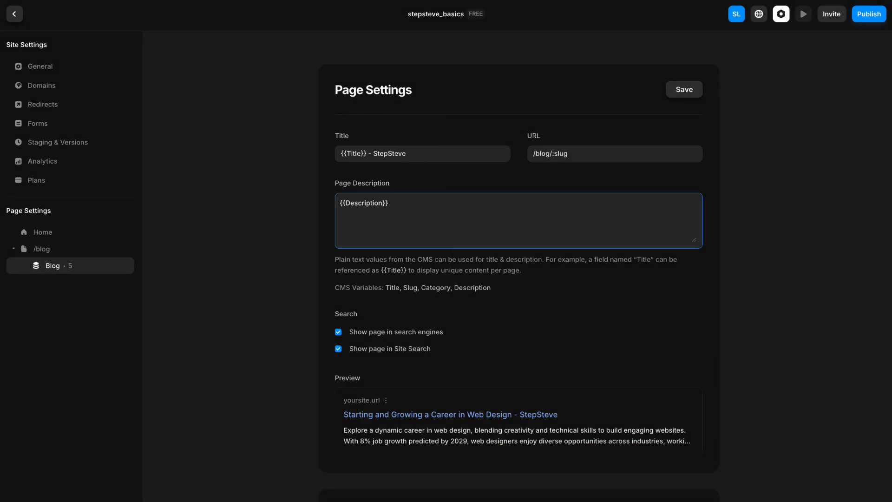
click(363, 204)
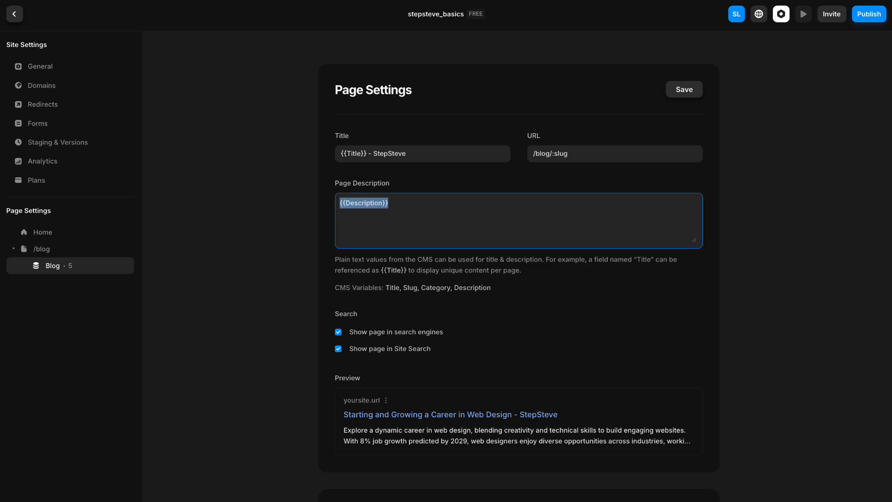
scroll(354, 324, down, 2)
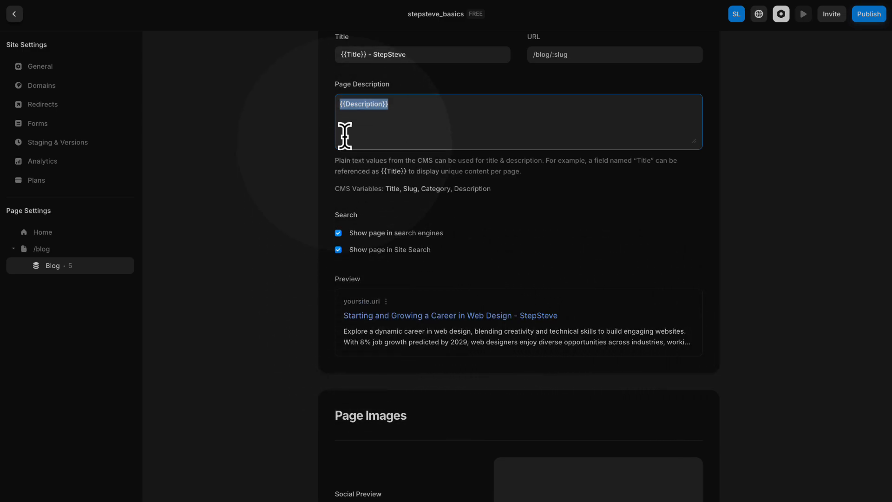
click(303, 238)
- Use the CMS Image variable as the Blog collection page's social preview and save the page settings
scroll(302, 238, down, 4)
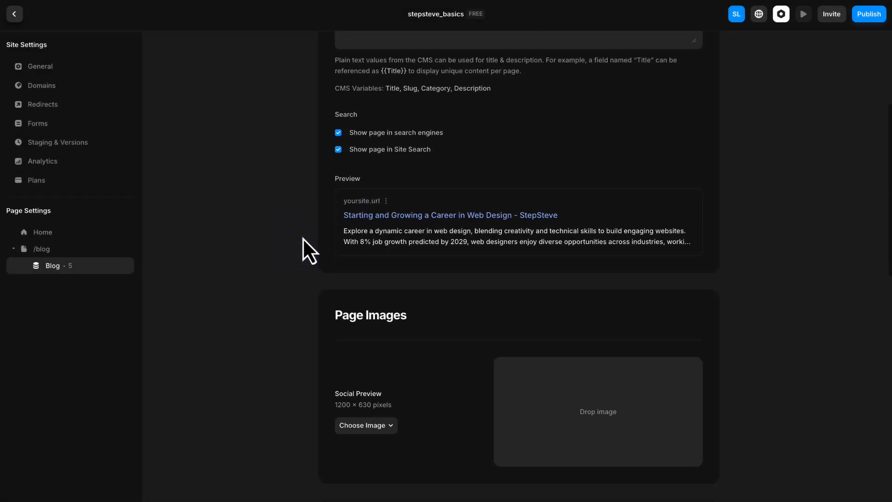
scroll(307, 235, down, 1)
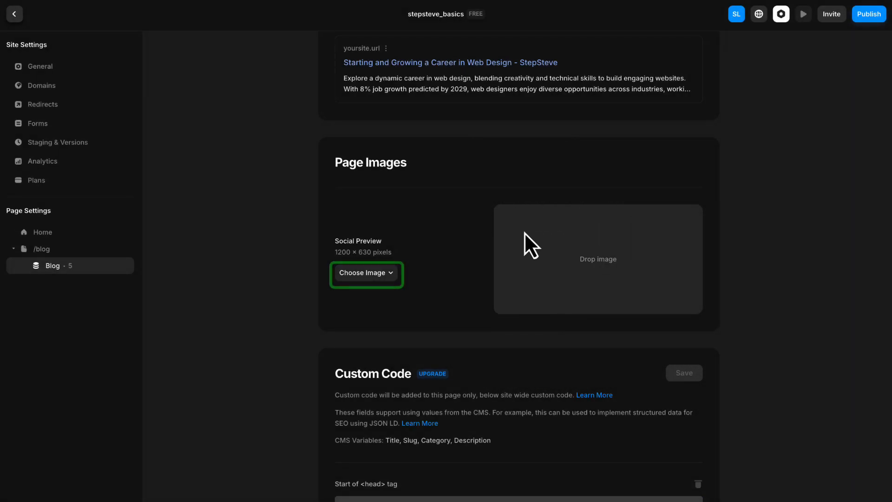
click(380, 273)
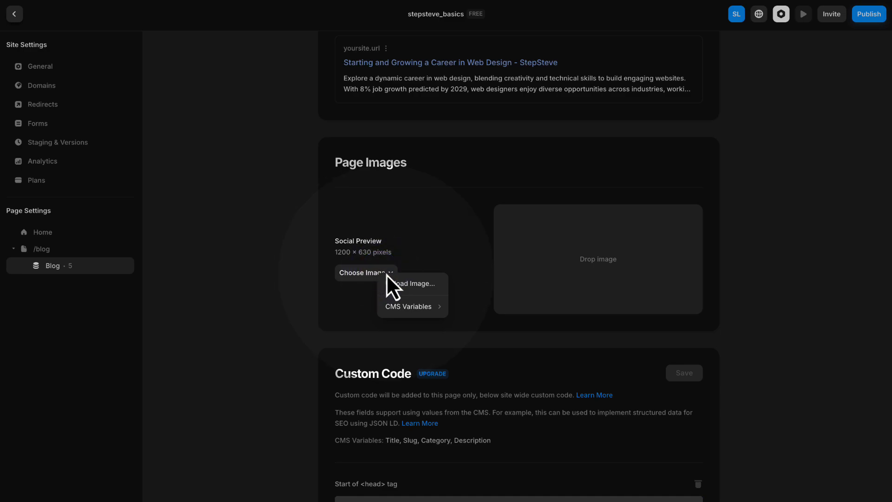
mouse_move(416, 307)
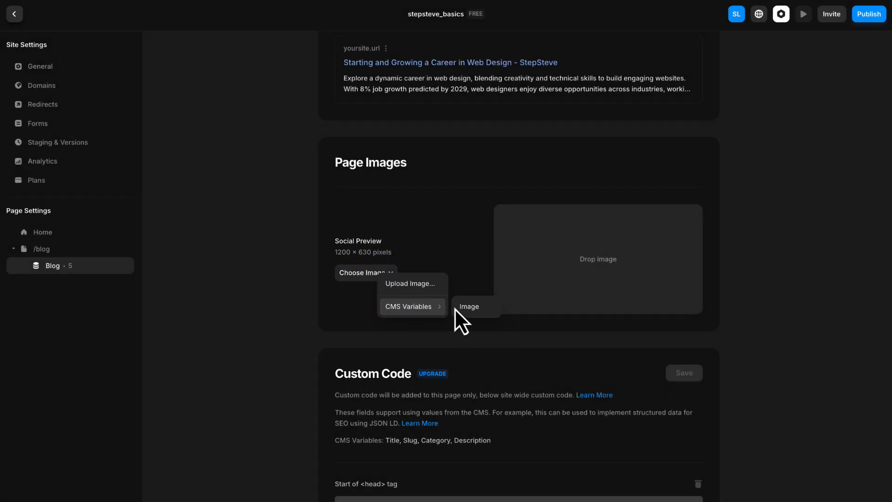
click(473, 308)
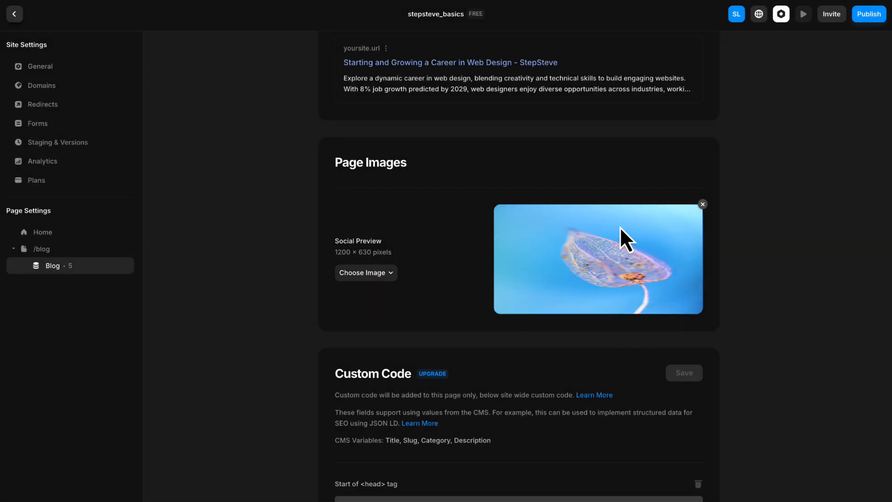
scroll(621, 221, up, 8)
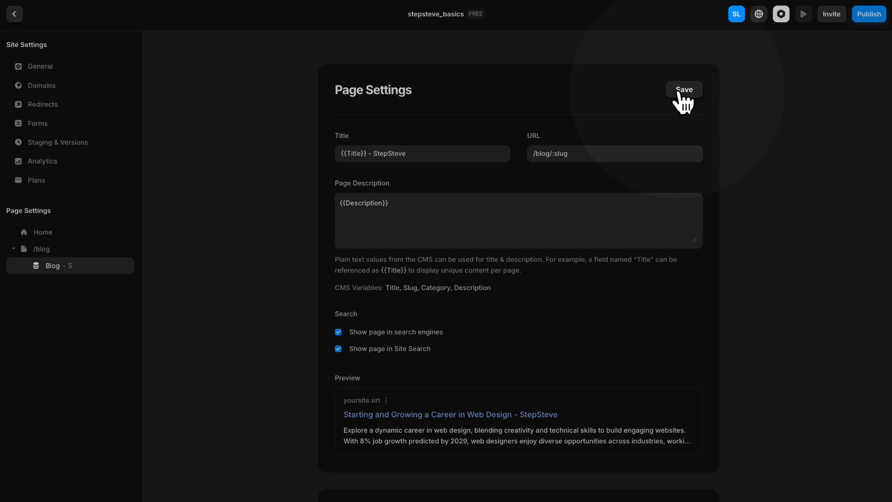
click(679, 91)
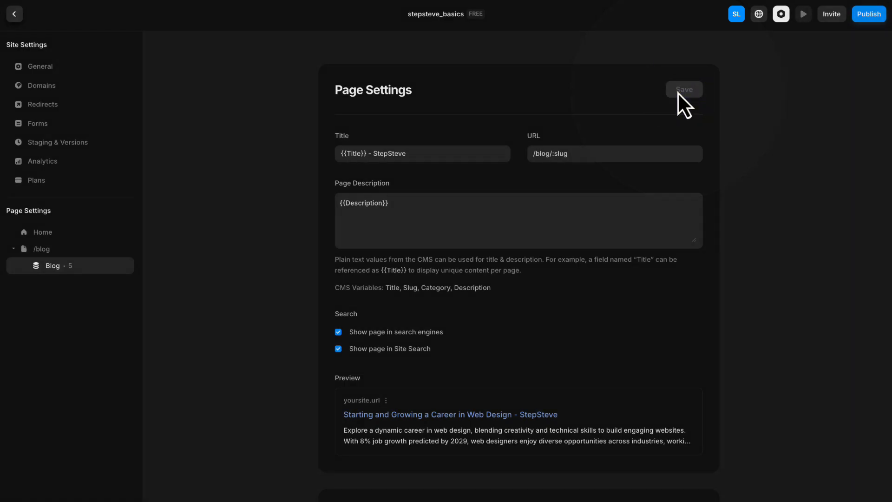
scroll(647, 96, down, 3)
scroll(648, 107, down, 6)
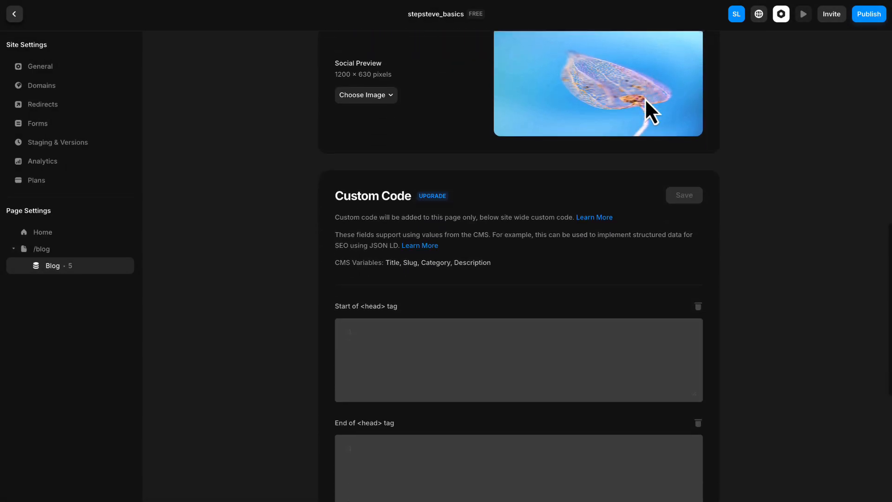
scroll(621, 102, up, 11)
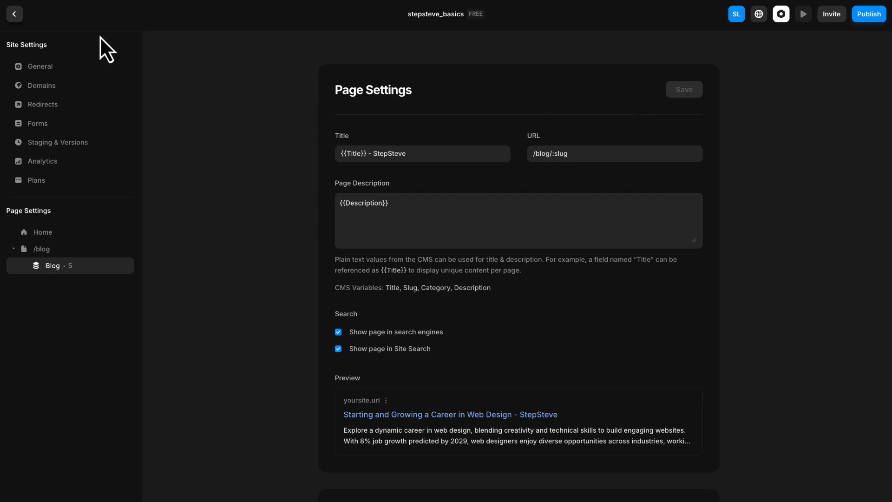
- Return to the design canvas, open the Blog collection's post page and look through the web design career article
click(15, 14)
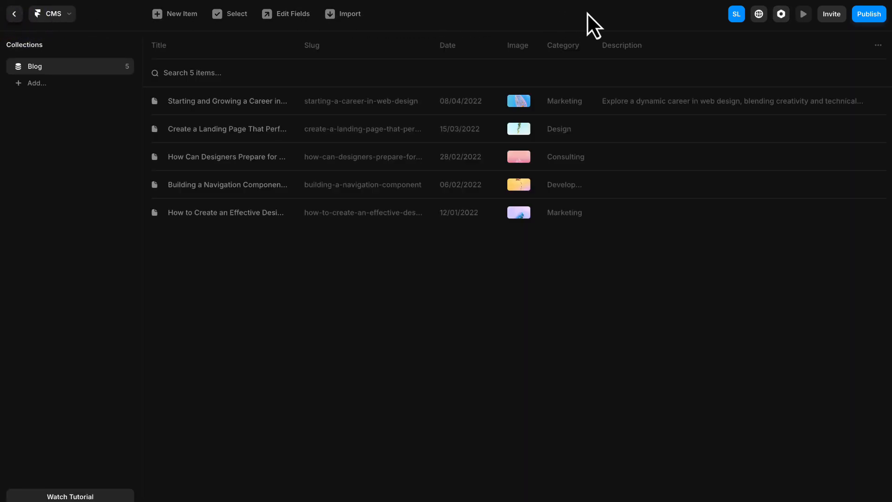
click(15, 15)
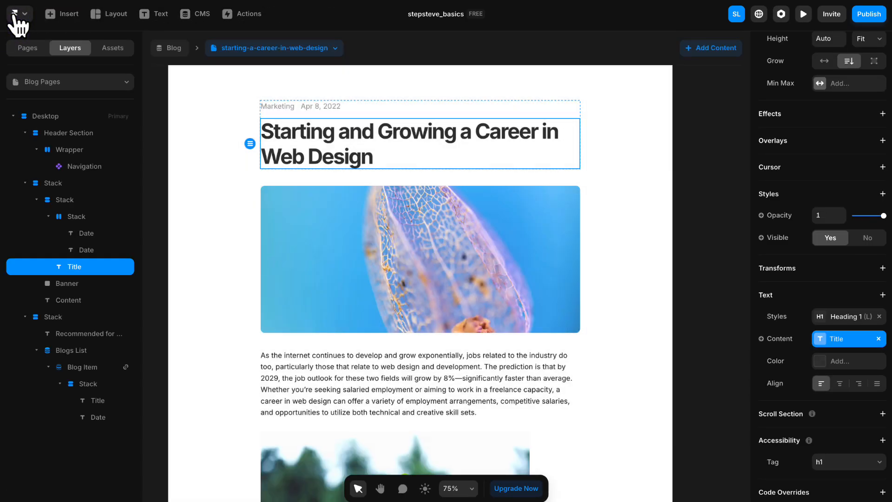
click(28, 49)
click(52, 119)
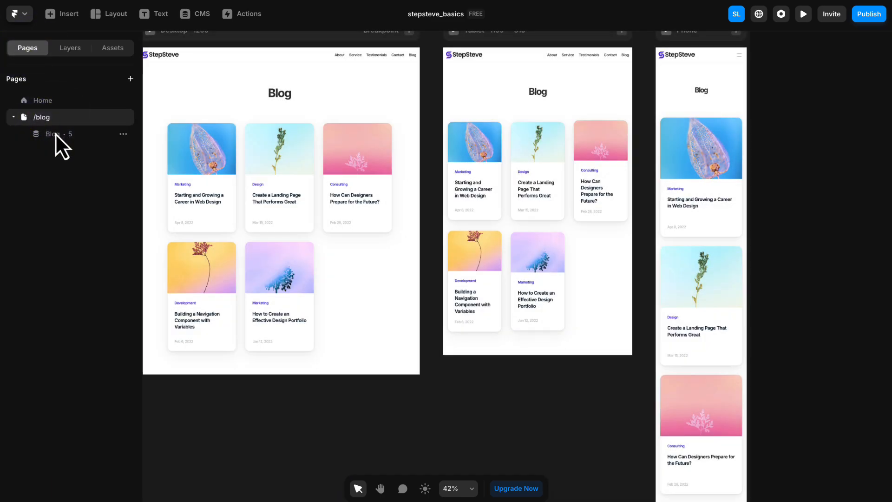
click(55, 133)
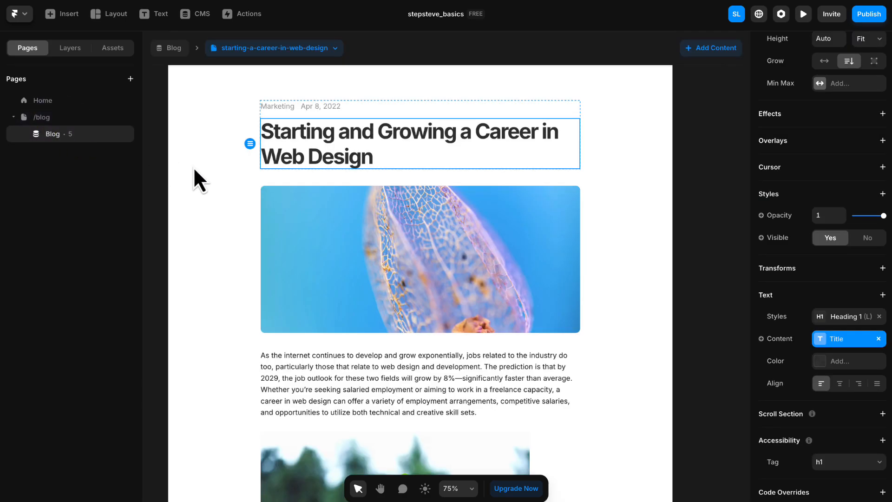
scroll(193, 166, down, 15)
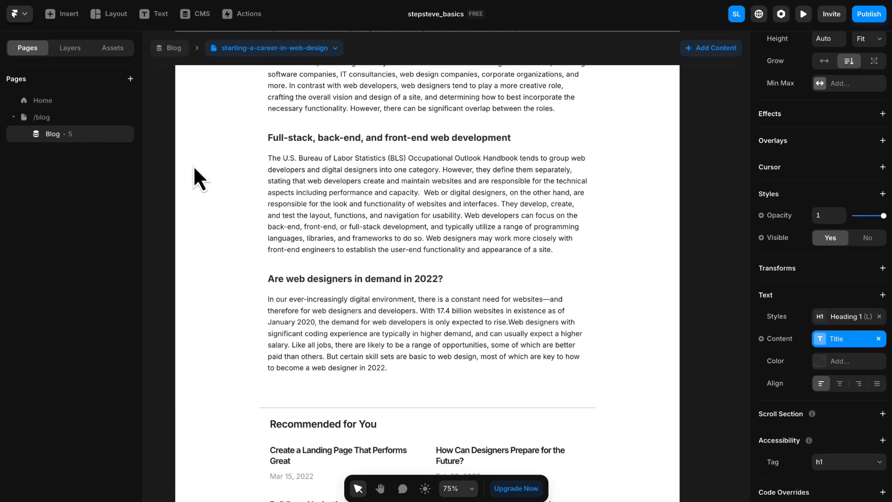
scroll(193, 165, up, 10)
scroll(193, 166, up, 4)
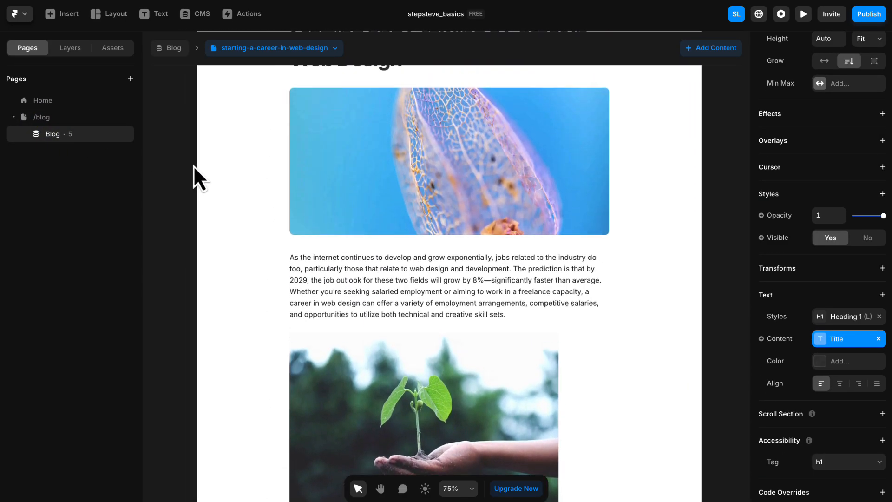